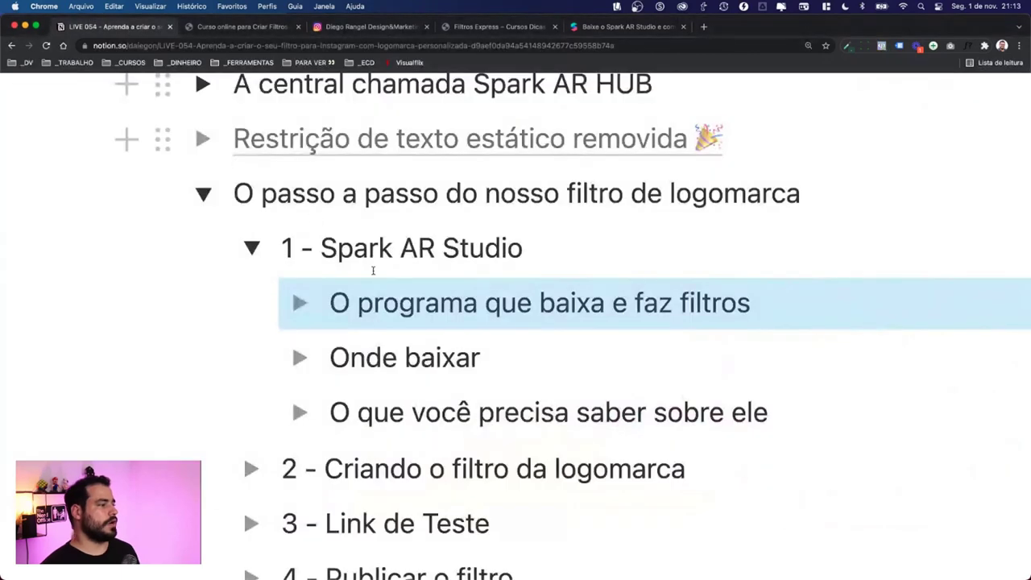
Step: Append ' (Spark Ar Studio no Google)' to the Onde baixar item and select the next block
scroll(438, 322, "down", 2)
left_click(484, 294)
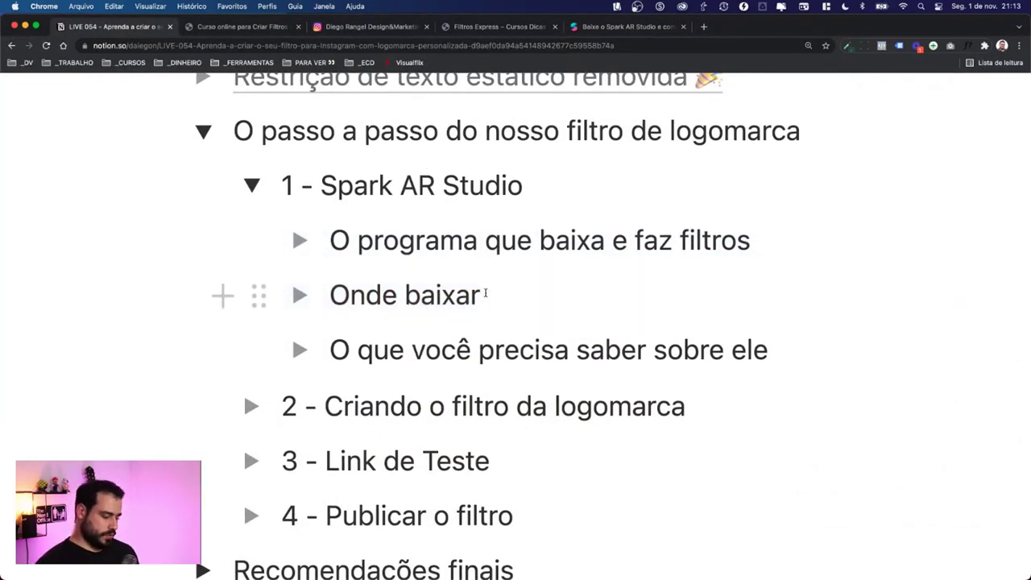
type("(Spark Ar")
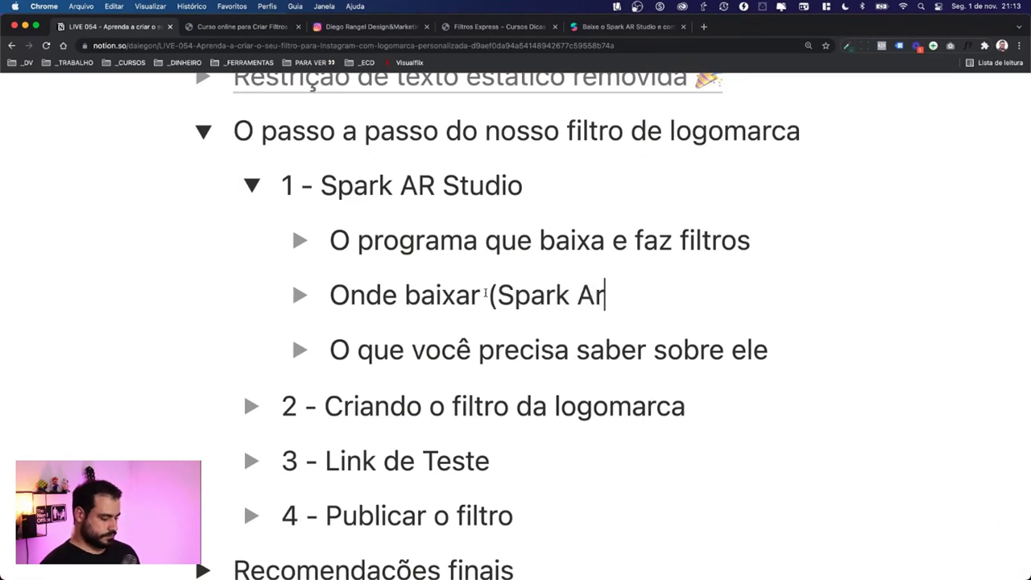
type(" Studio no Google")
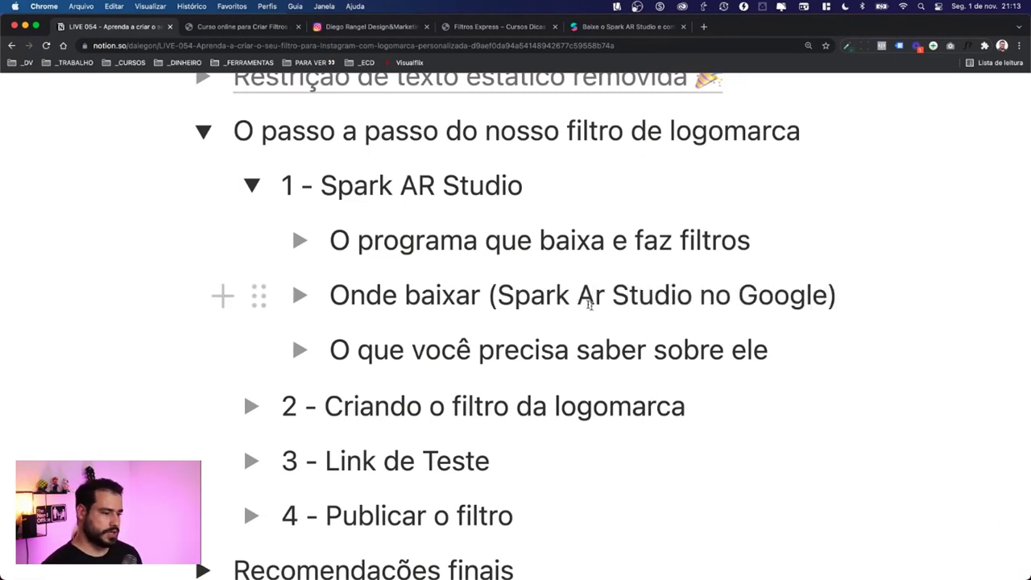
left_click_drag(783, 348, 225, 350)
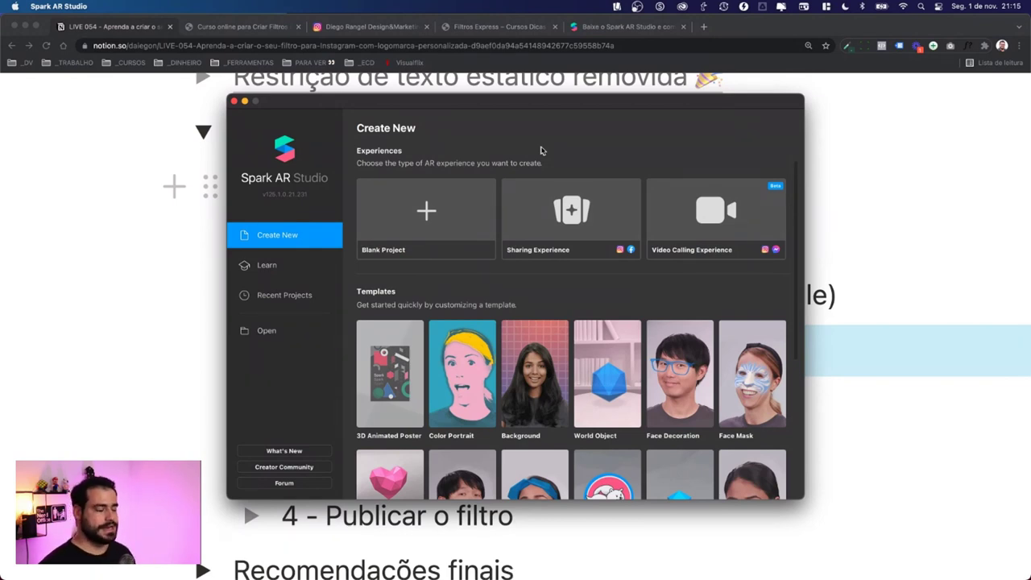
Step: Browse the Create New templates list in Spark AR Studio
scroll(600, 201, "down", 5)
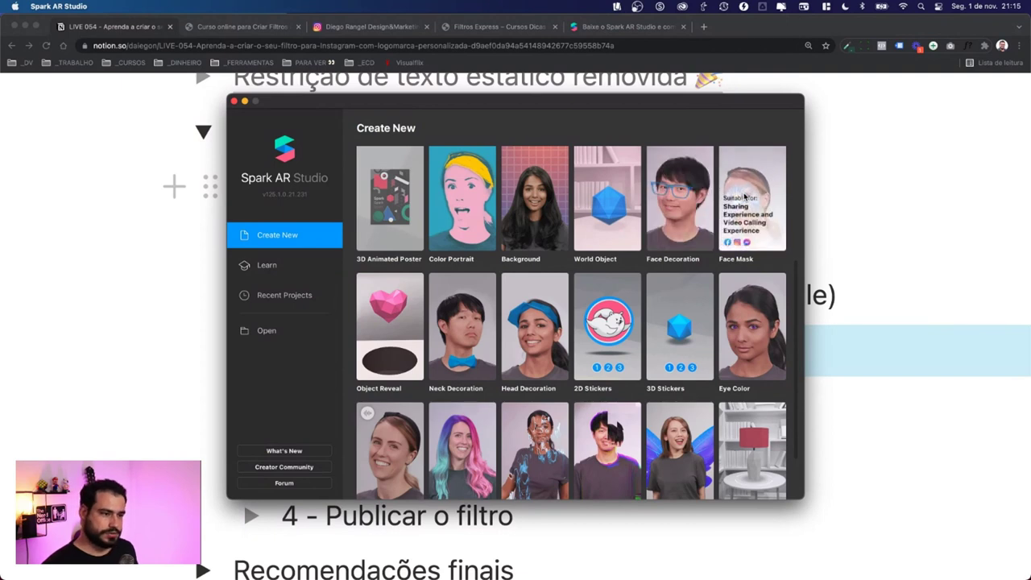
scroll(747, 312, "down", 1)
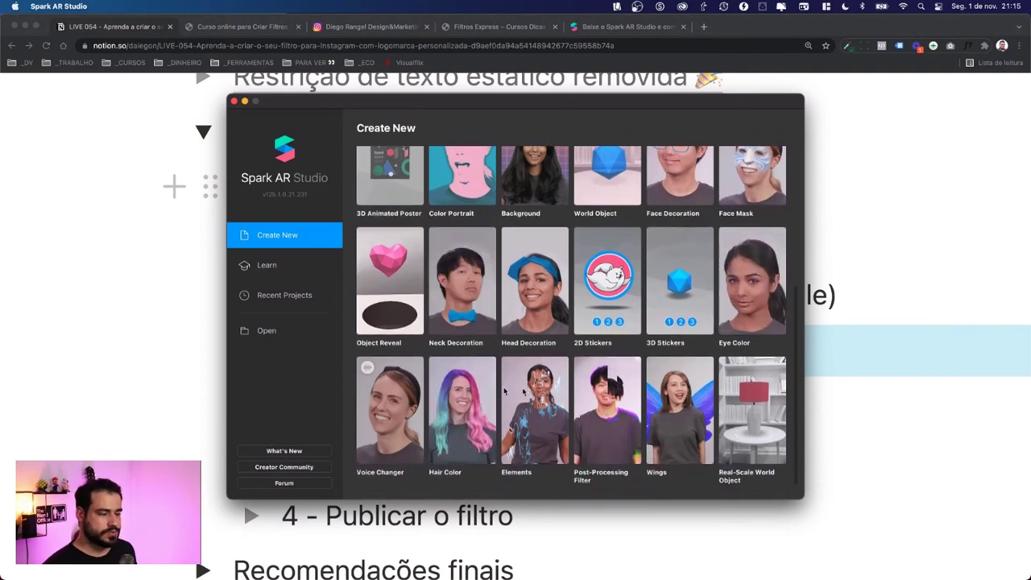
scroll(746, 390, "up", 1)
scroll(745, 390, "down", 1)
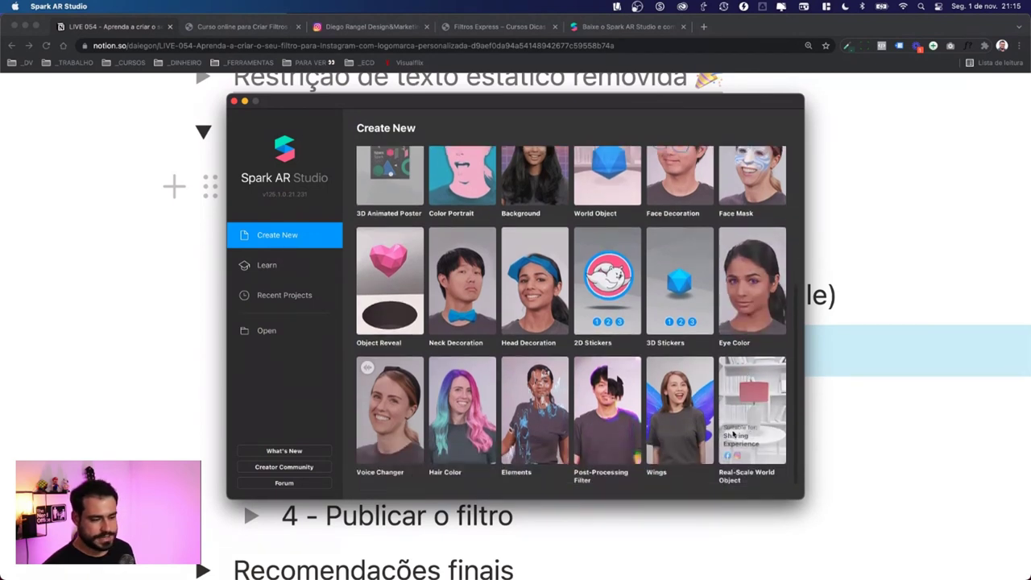
scroll(435, 314, "up", 5)
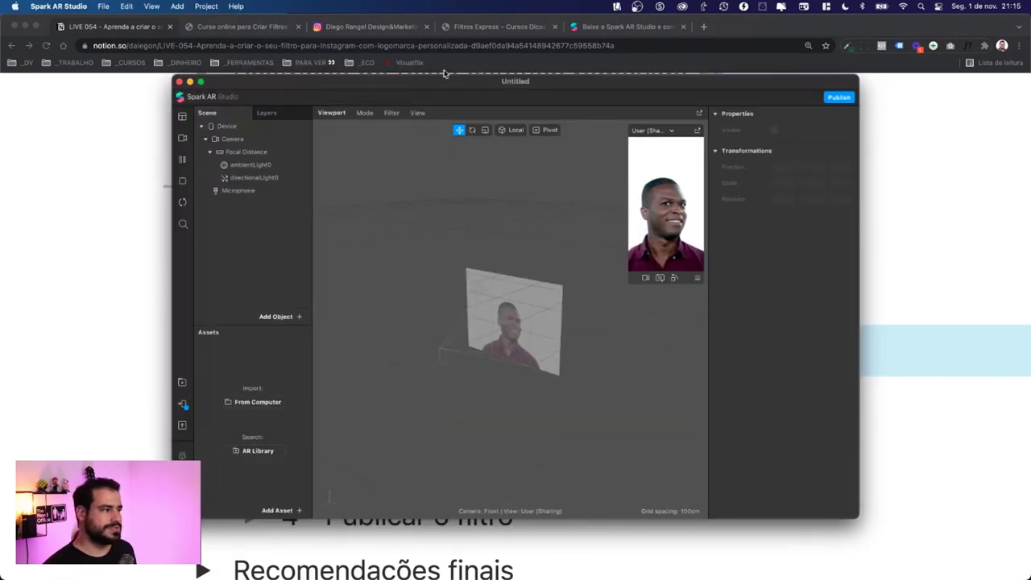
Step: Maximize the new Untitled project window, then restore it to normal size
double_click(442, 80)
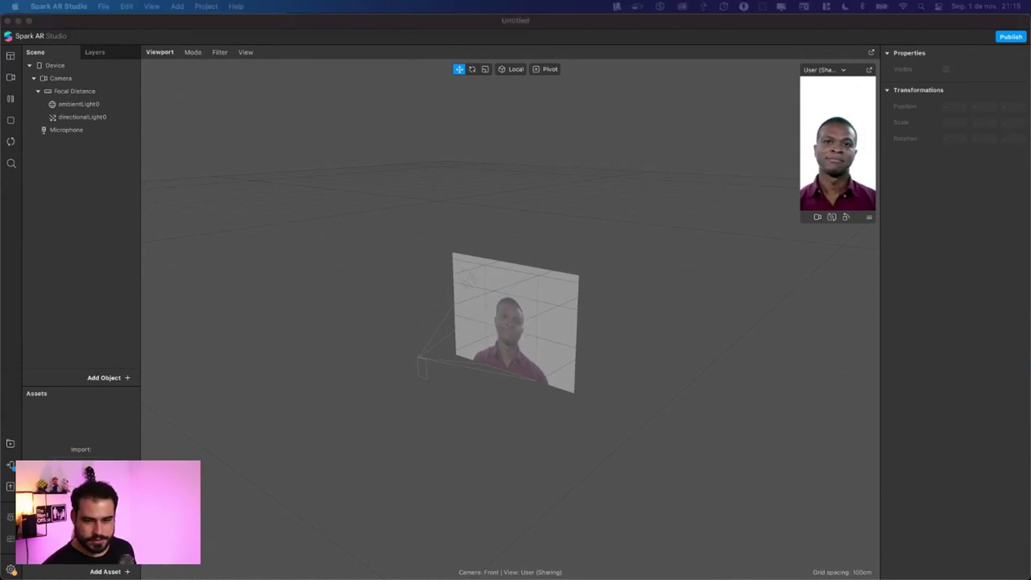
left_click(302, 38)
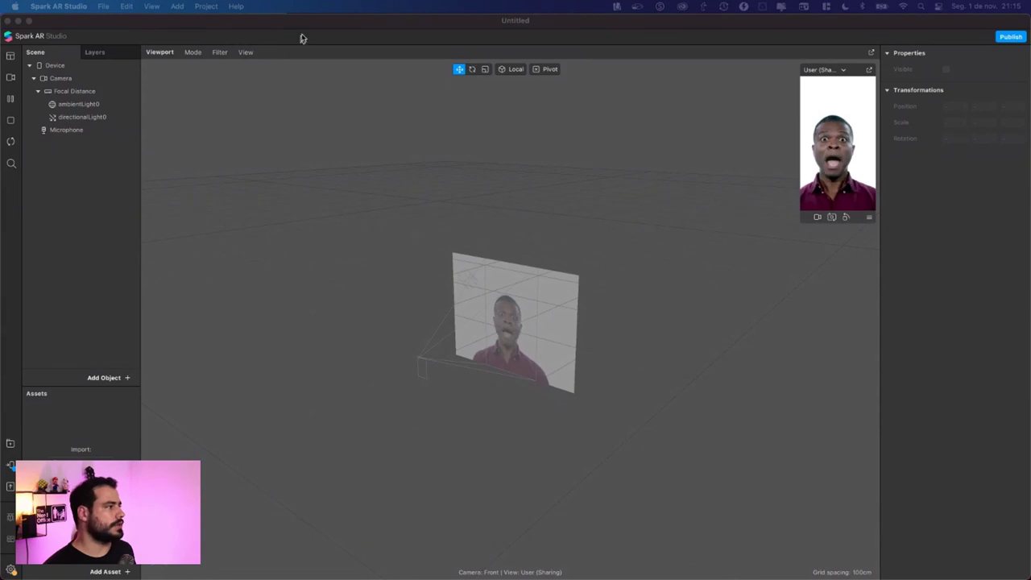
double_click(318, 25)
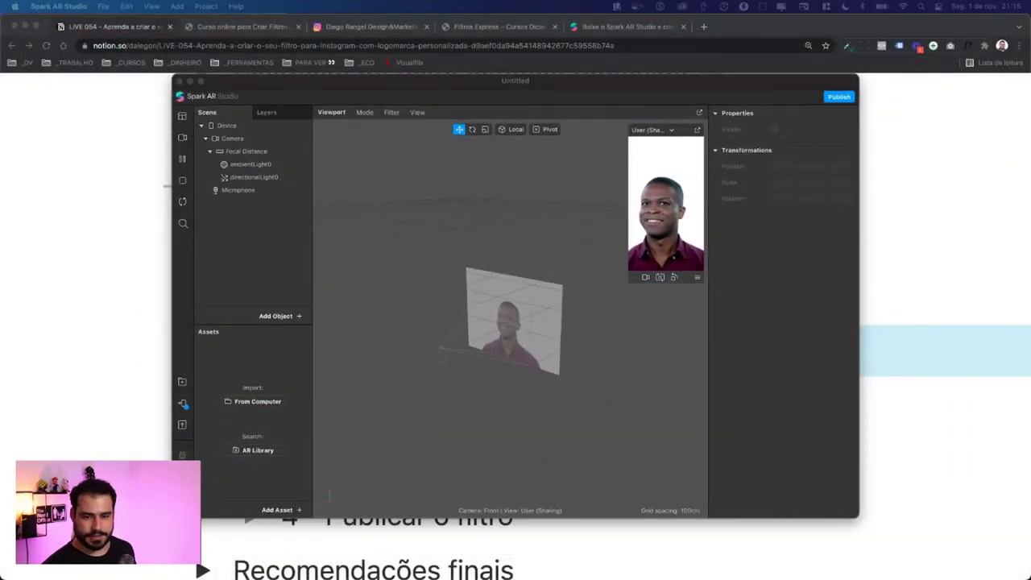
Step: In the Notion outline, select the '2 - Criando o filtro da logomarca' section
left_click(89, 225)
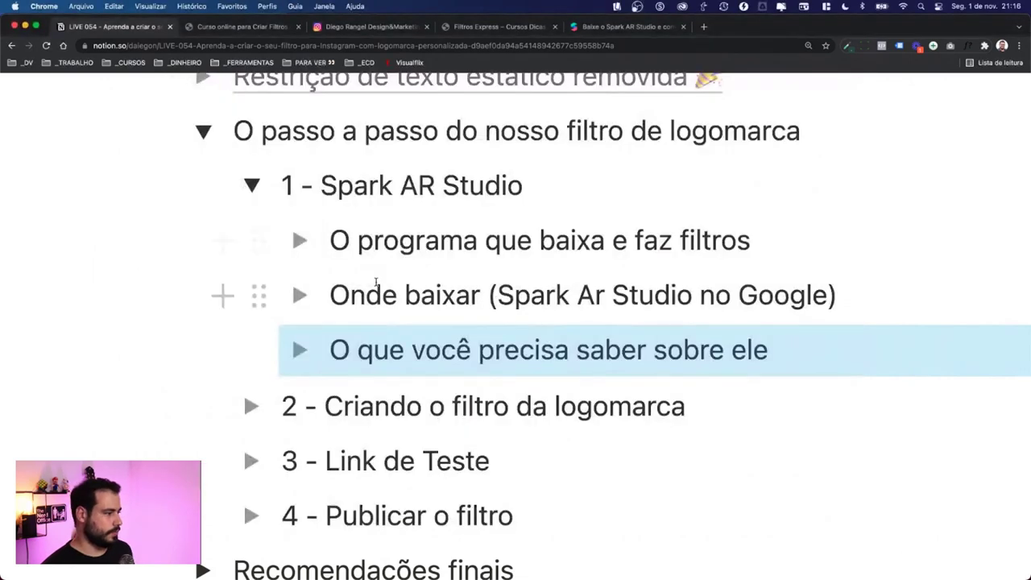
scroll(376, 281, "down", 3)
left_click(700, 319)
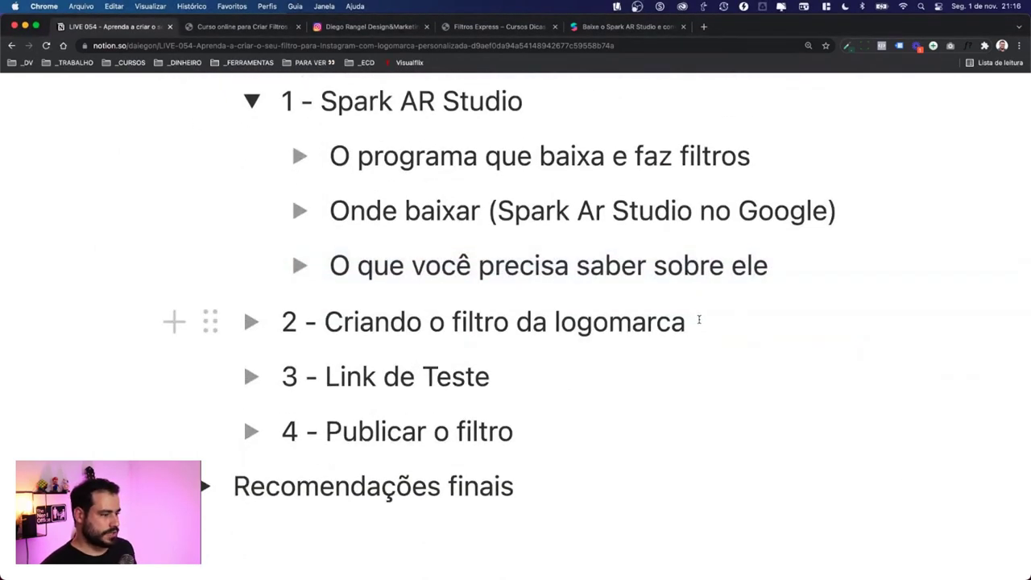
key("Escape")
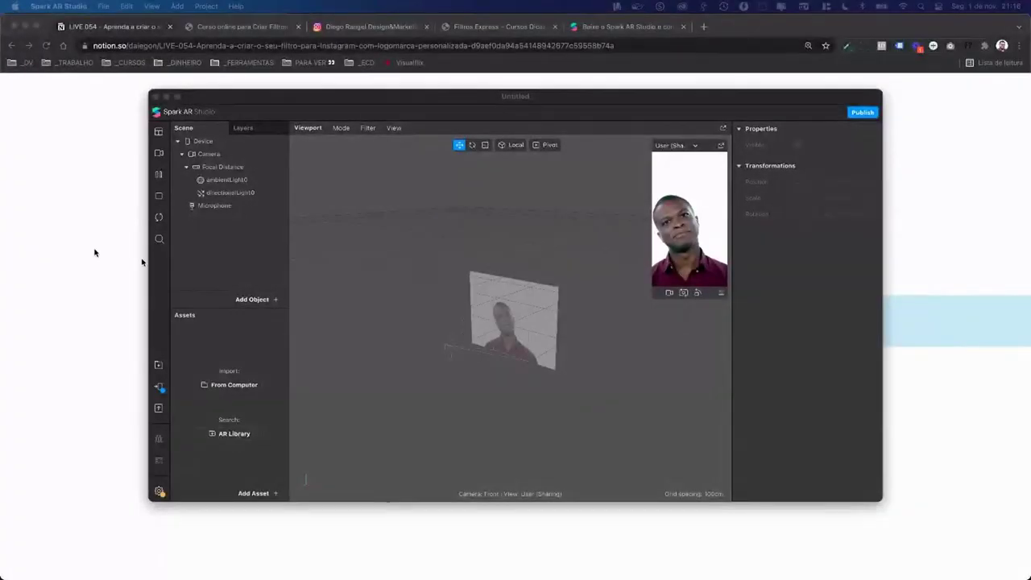
Step: Maximize the Spark AR project window and look through the menu bar commands
double_click(366, 100)
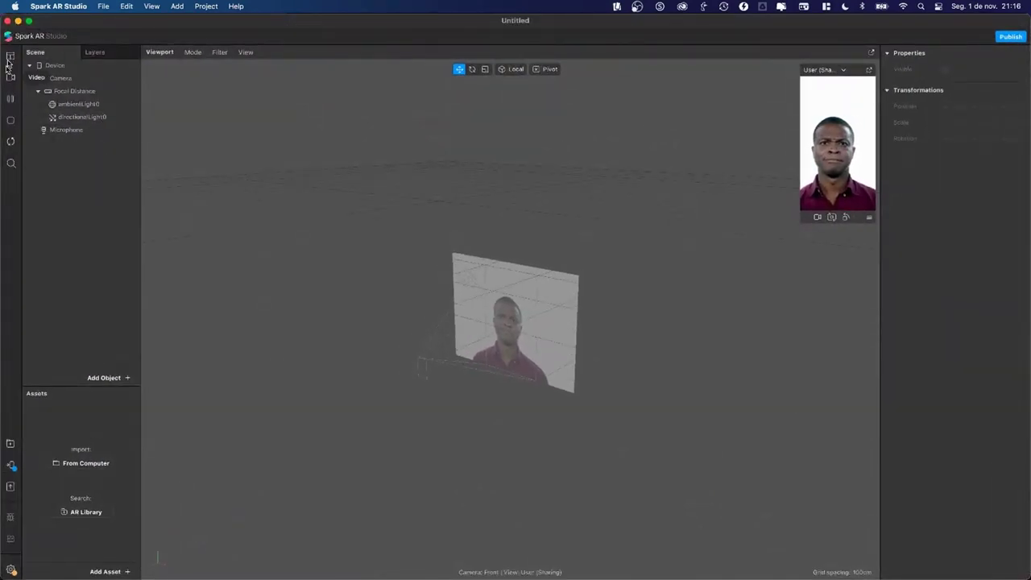
left_click(103, 6)
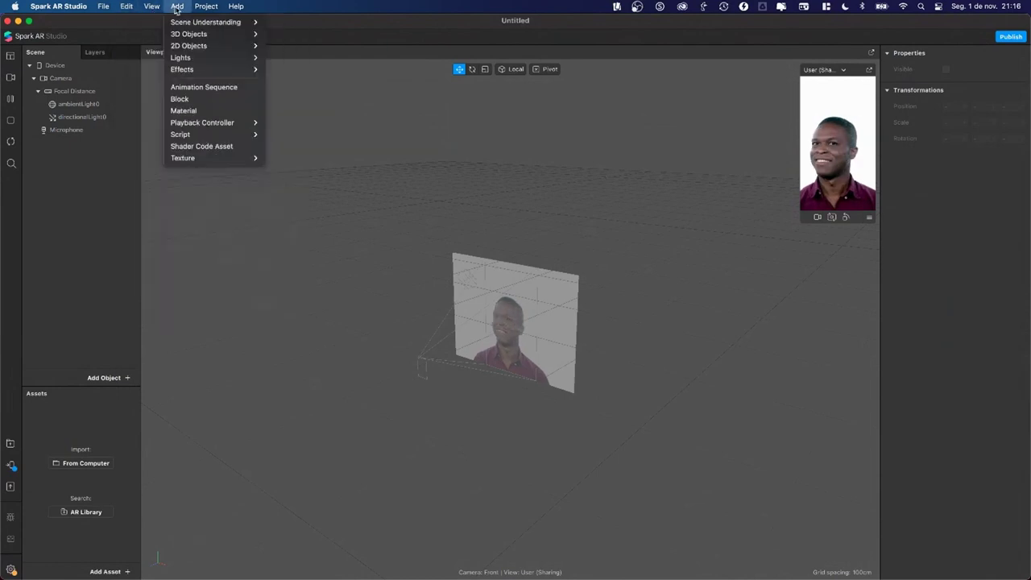
mouse_move(211, 8)
left_click(75, 205)
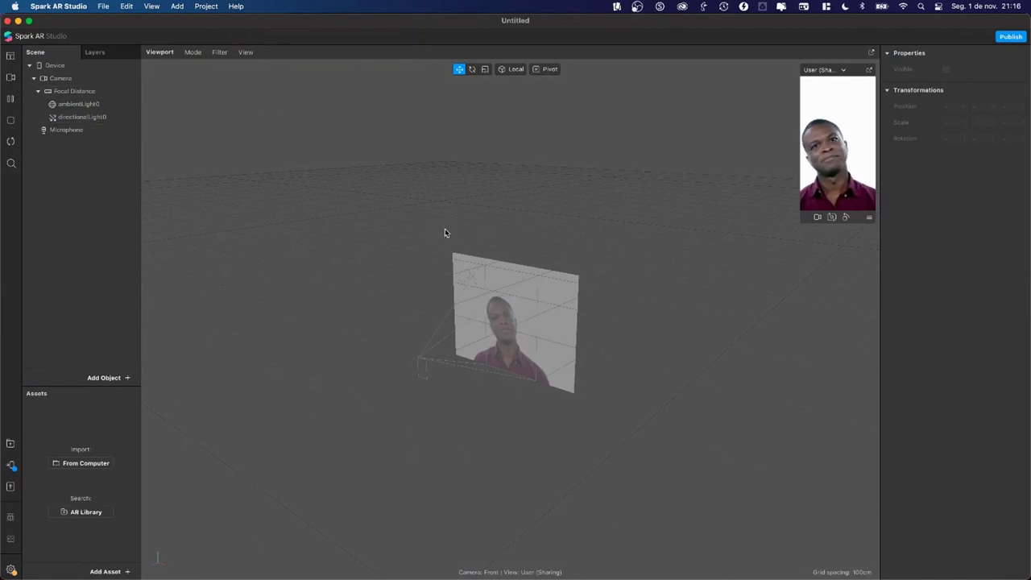
Step: Inspect the ambient and directional lights and enlarge the simulator preview to about double size
scroll(505, 370, "up", 5)
left_click_drag(500, 368, 513, 352)
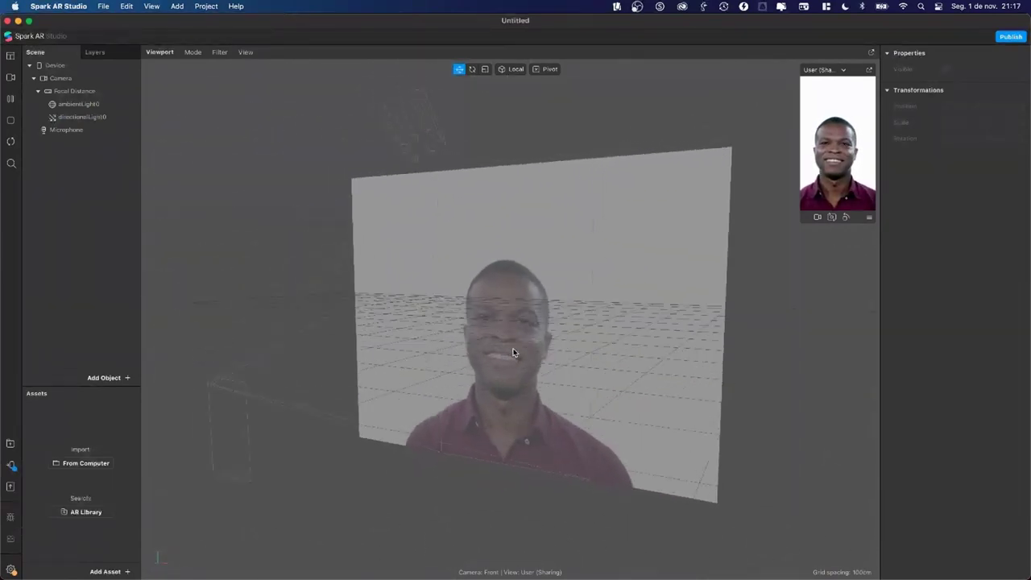
left_click(67, 107)
left_click(79, 118)
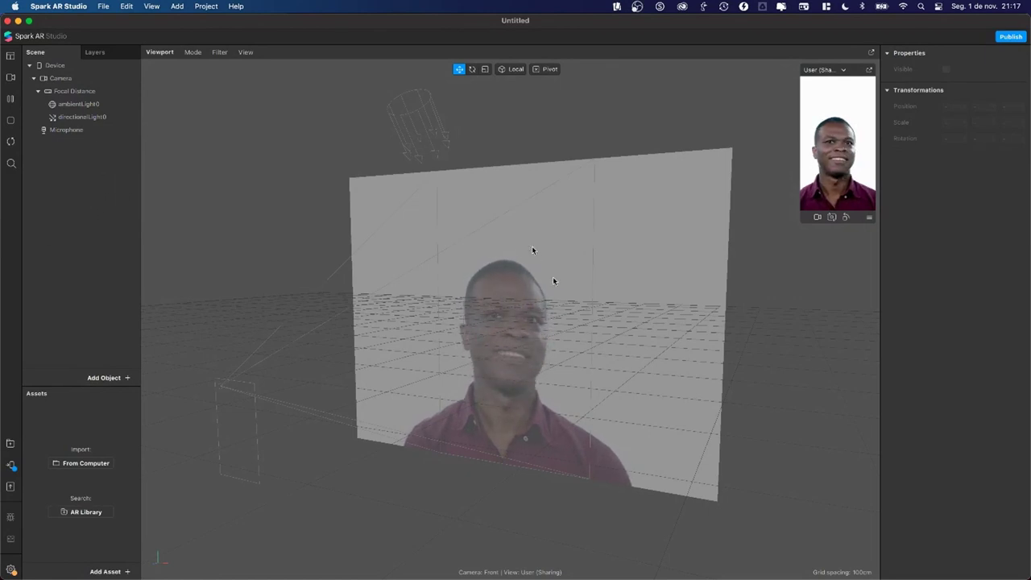
right_click_drag(520, 334, 462, 345)
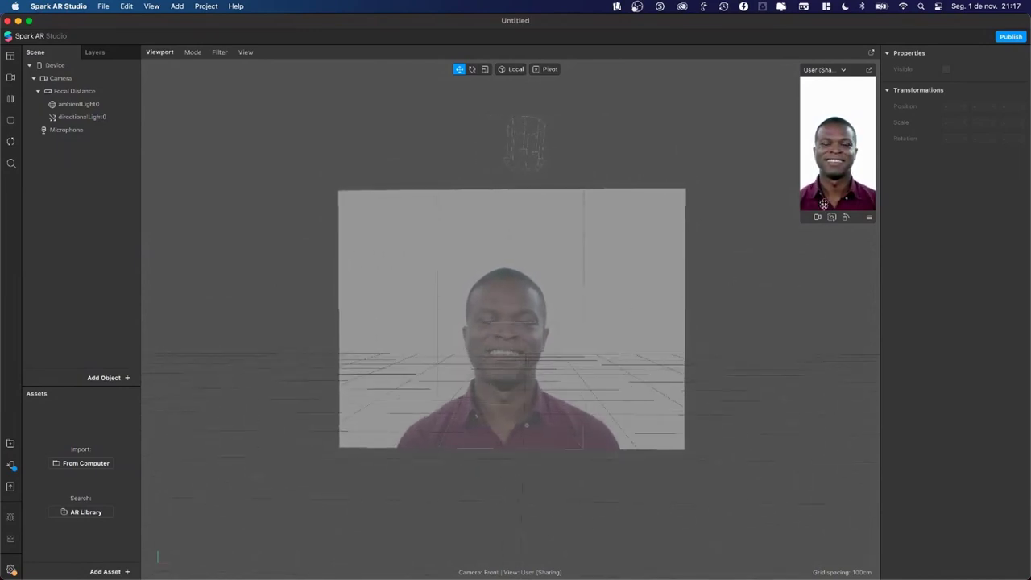
left_click_drag(804, 217, 732, 298)
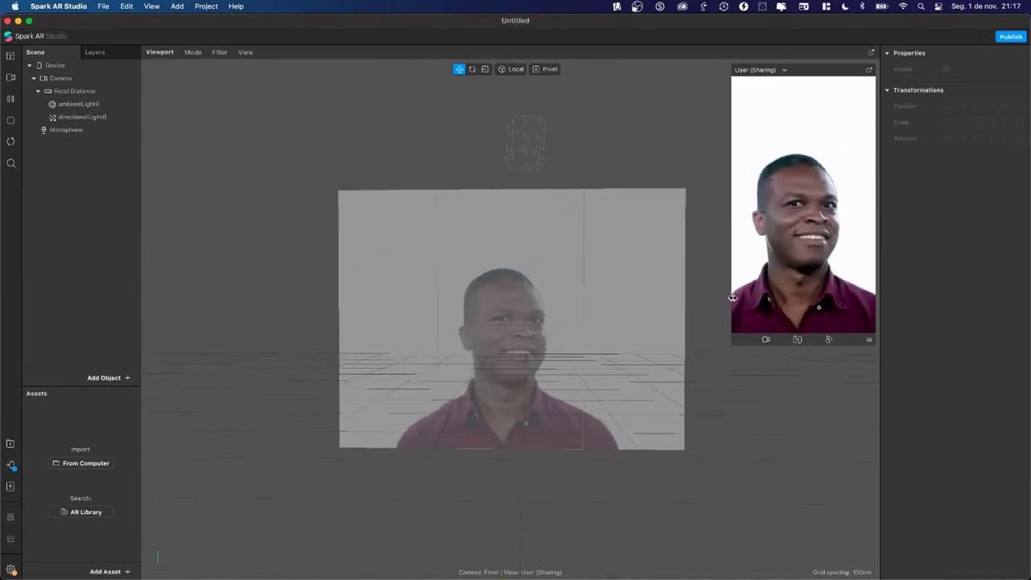
left_click(766, 340)
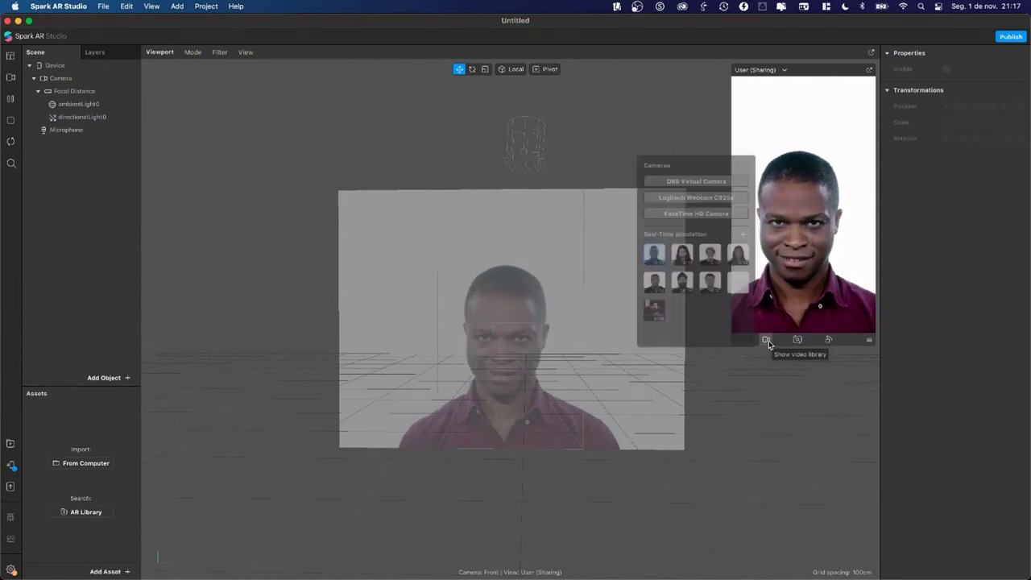
left_click(687, 259)
left_click(710, 256)
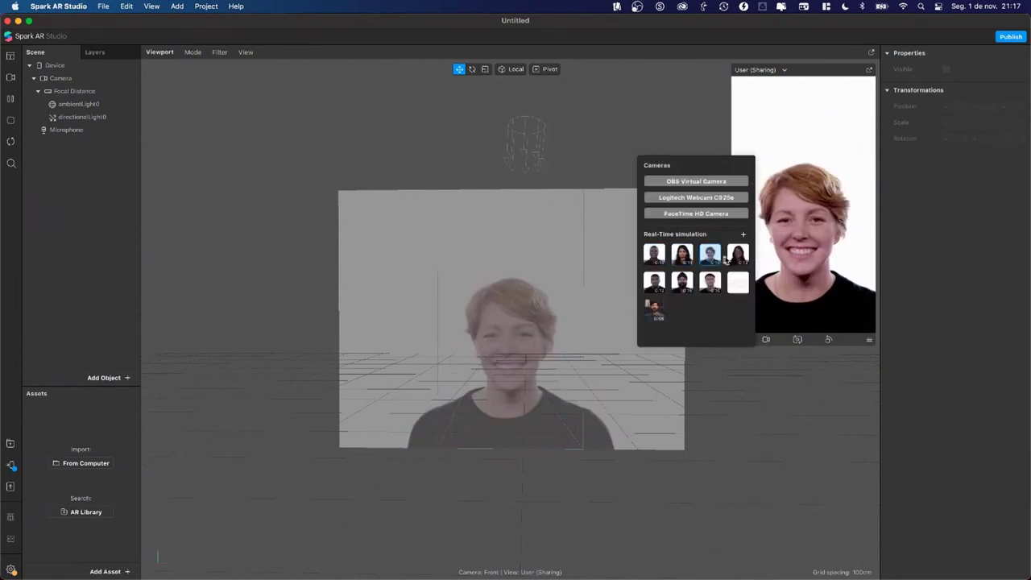
left_click(735, 260)
left_click(710, 283)
left_click(682, 284)
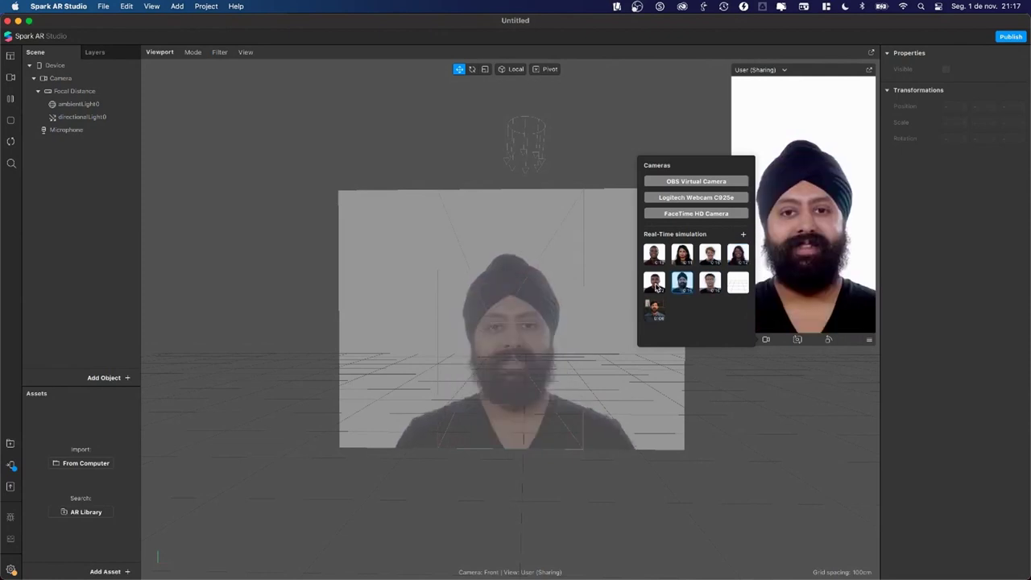
left_click(655, 285)
left_click(654, 254)
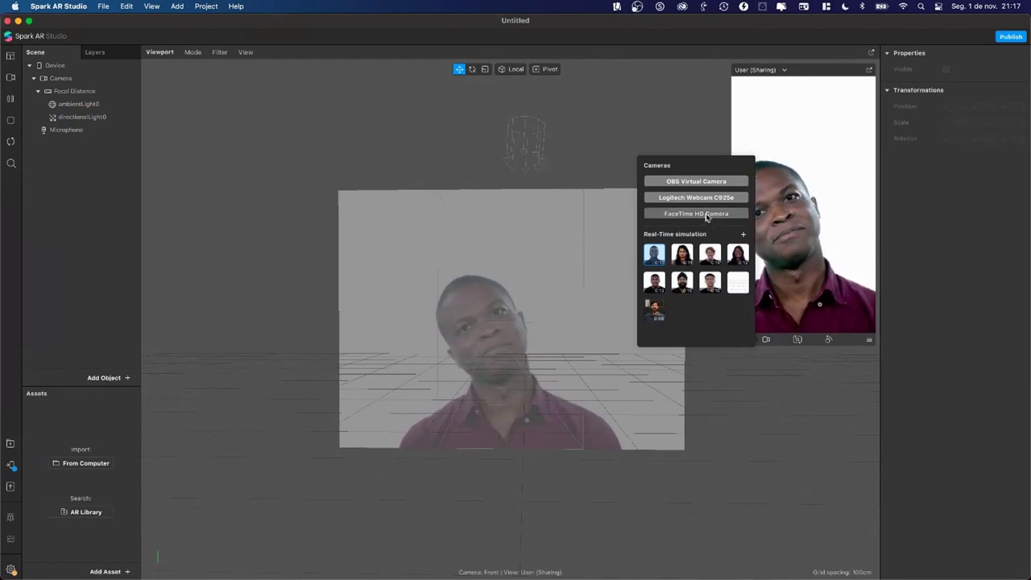
left_click(706, 214)
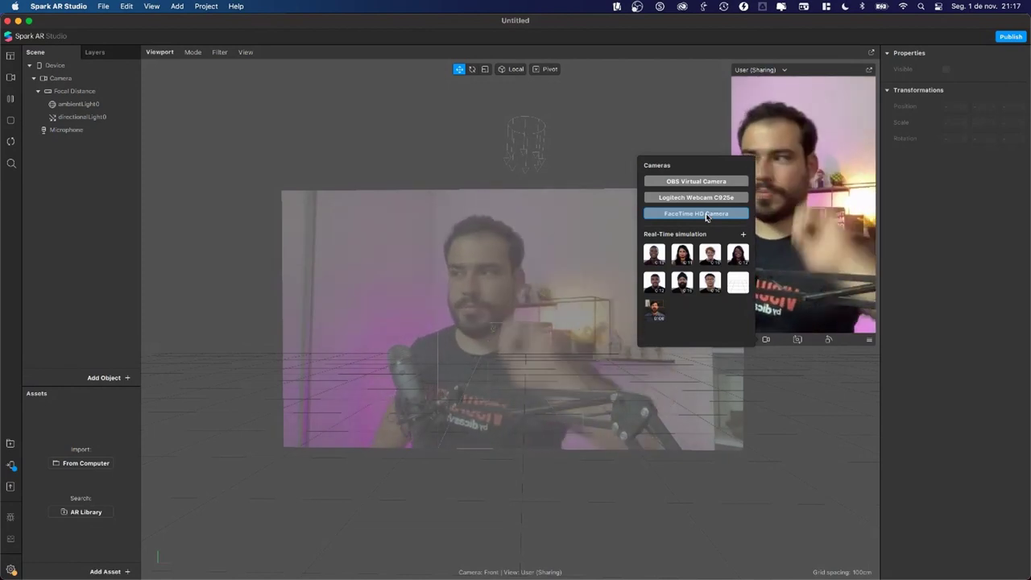
left_click(691, 126)
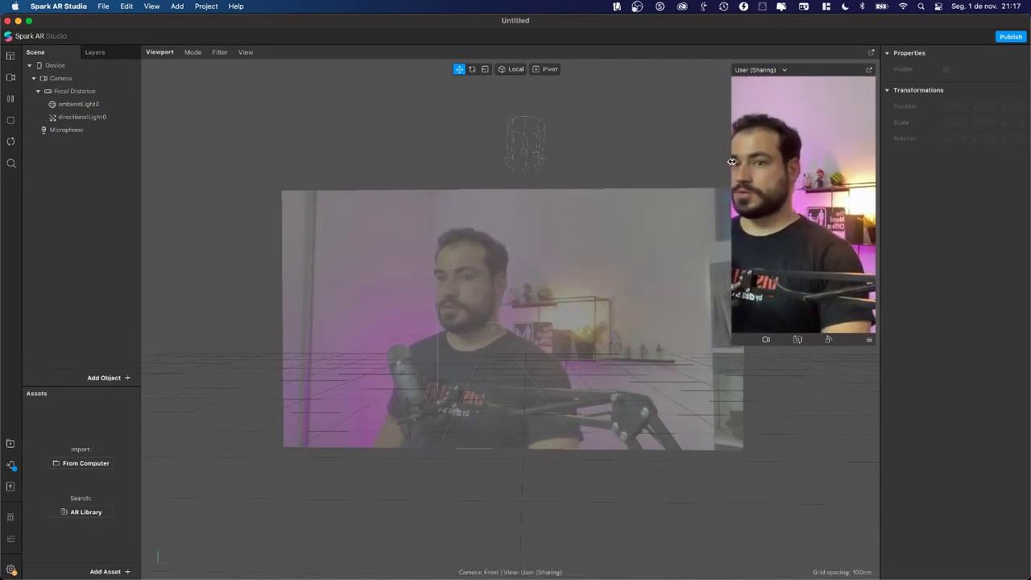
left_click(766, 339)
left_click(654, 254)
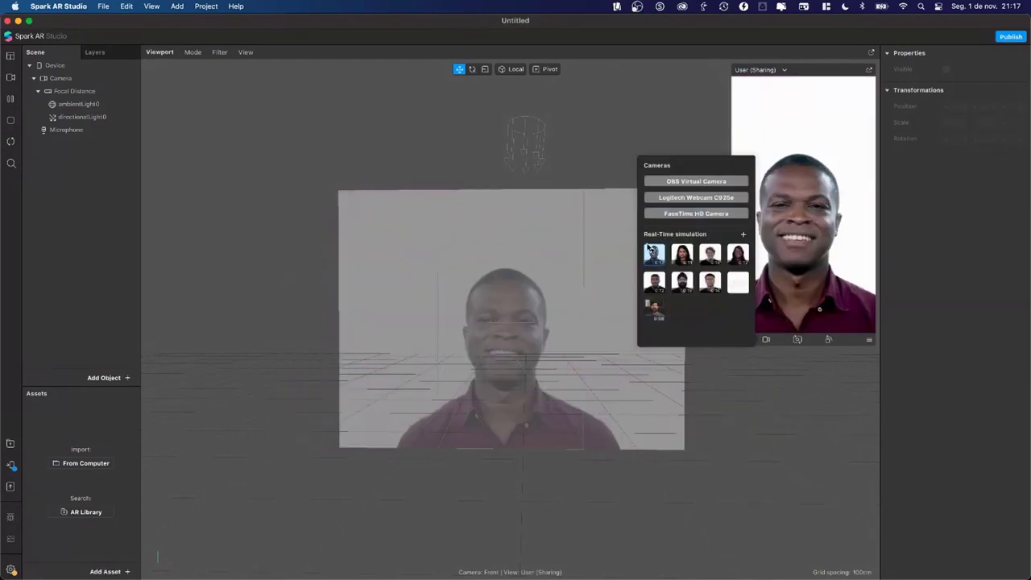
left_click(589, 200)
left_click_drag(588, 200, 547, 247)
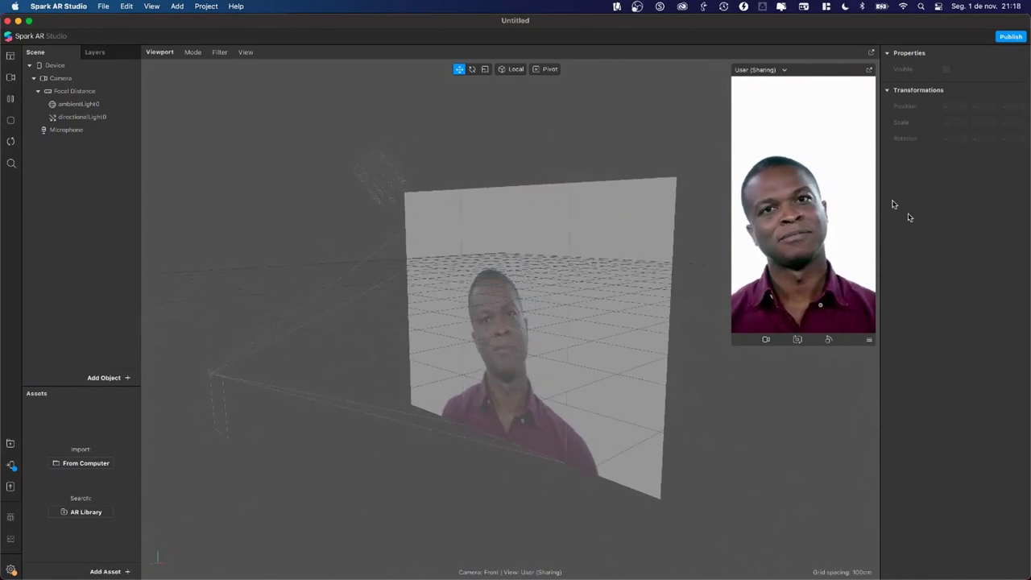
Step: Inspect the Microphone, Focal Distance and light settings, then bring up the Add Object submenu
left_click(80, 131)
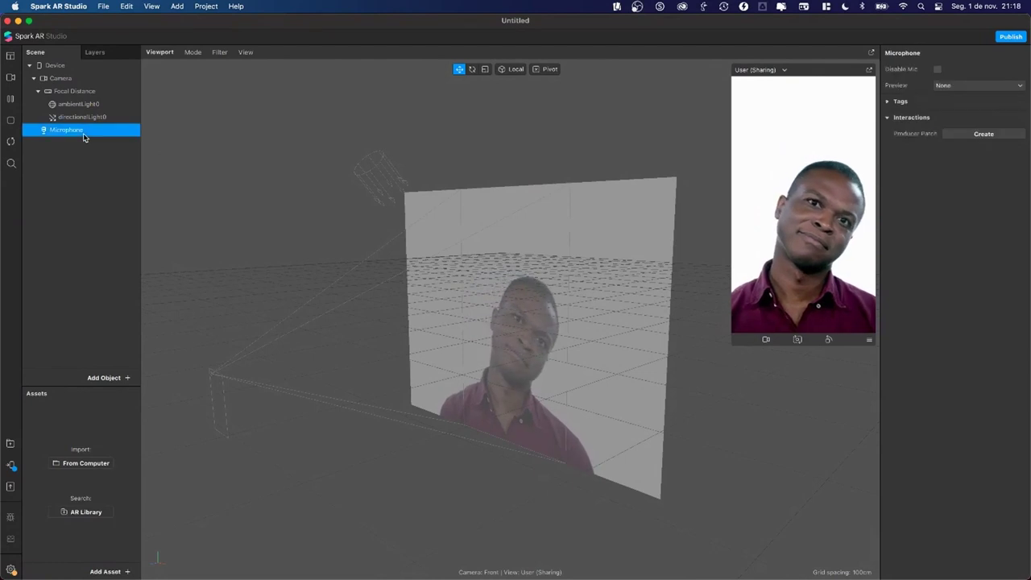
left_click(74, 91)
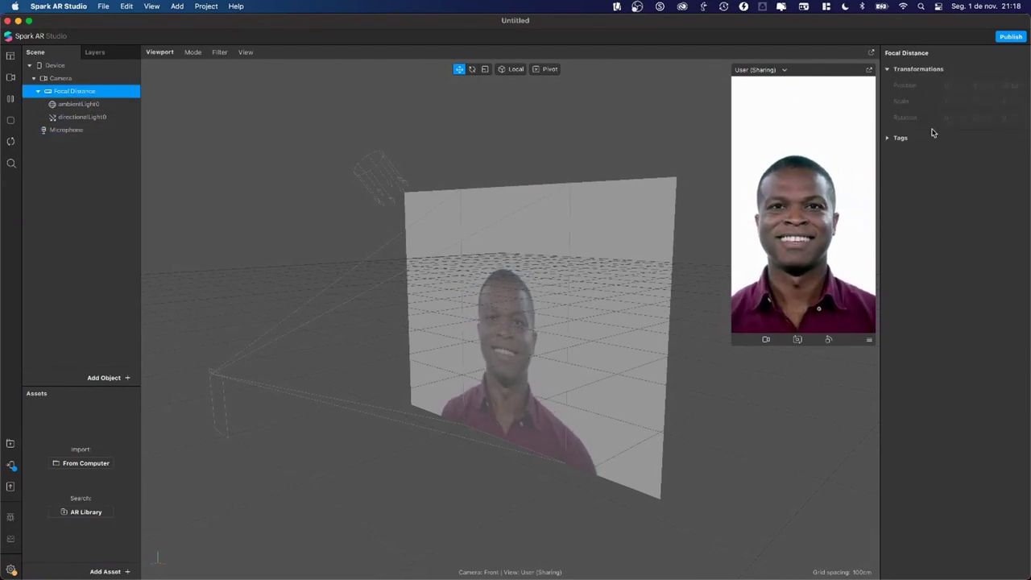
left_click(78, 108)
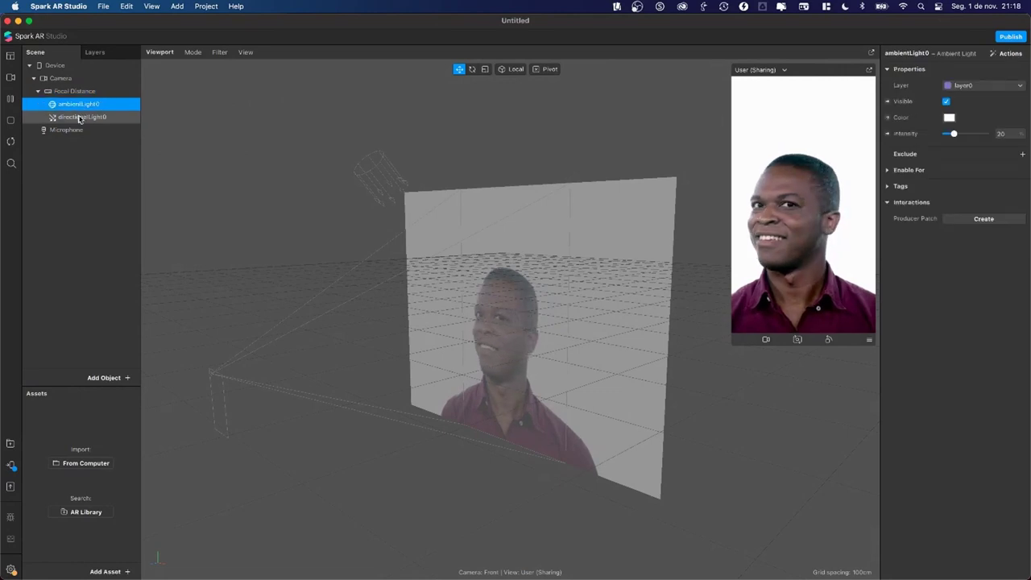
left_click(80, 118)
left_click(91, 185)
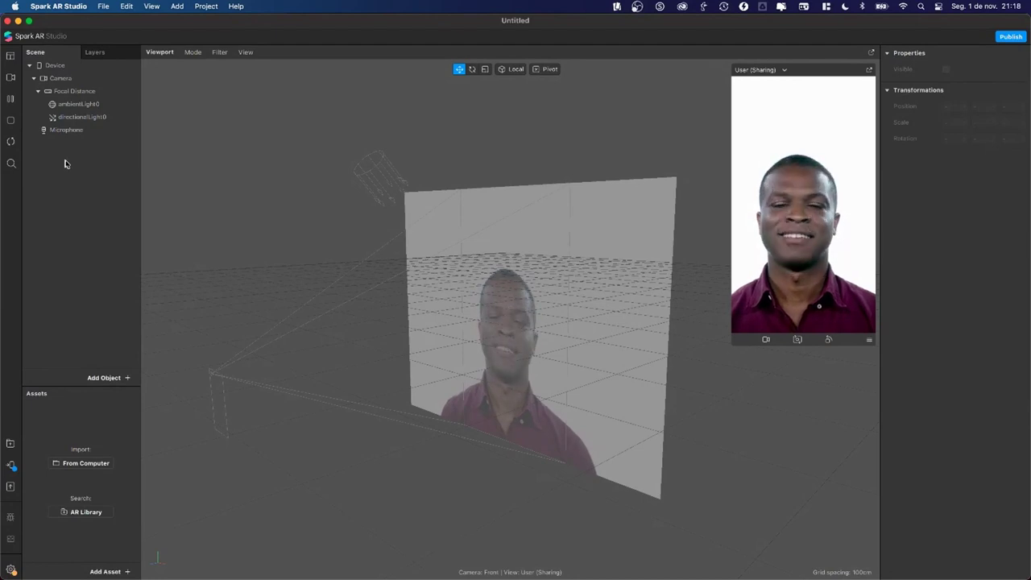
mouse_move(98, 175)
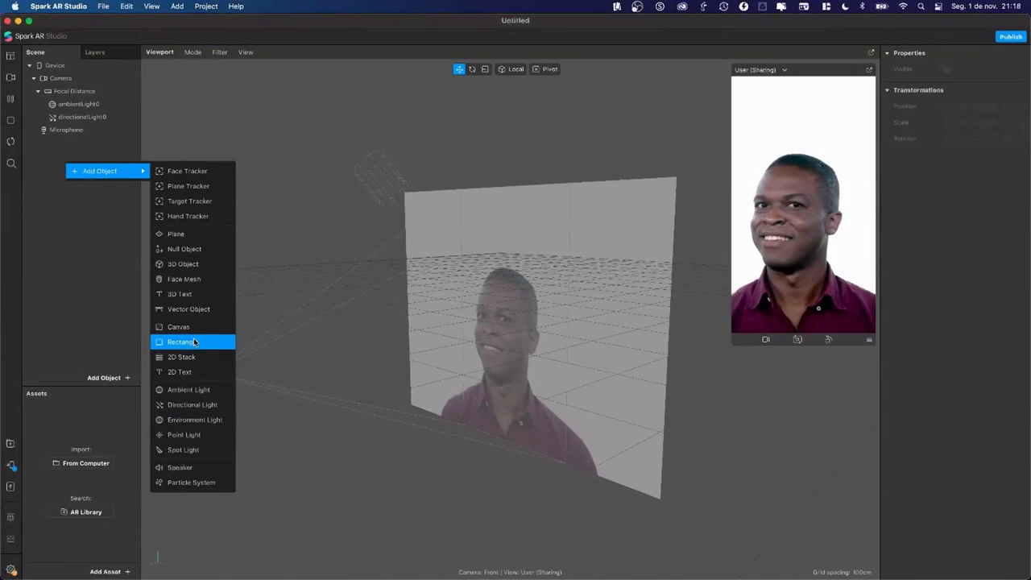
Step: Add a rectangle and set its width and height to Relative 100
left_click(204, 348)
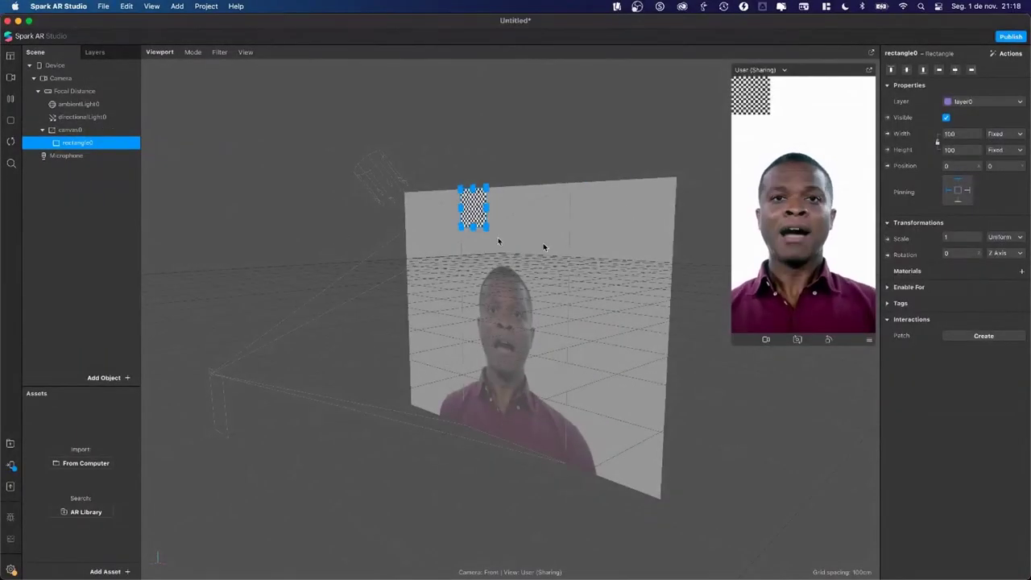
left_click_drag(544, 246, 361, 248)
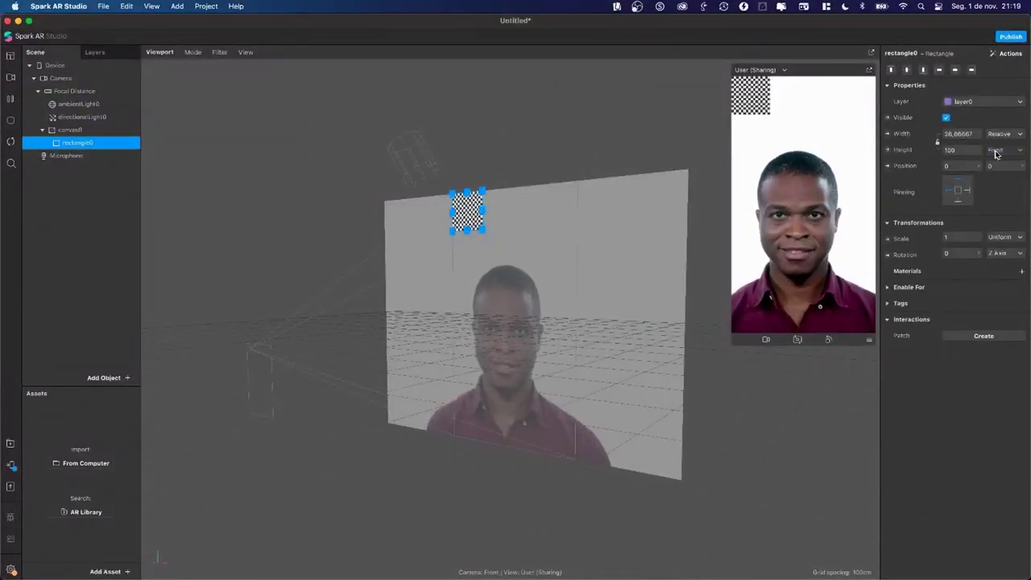
left_click(996, 154)
left_click(1005, 161)
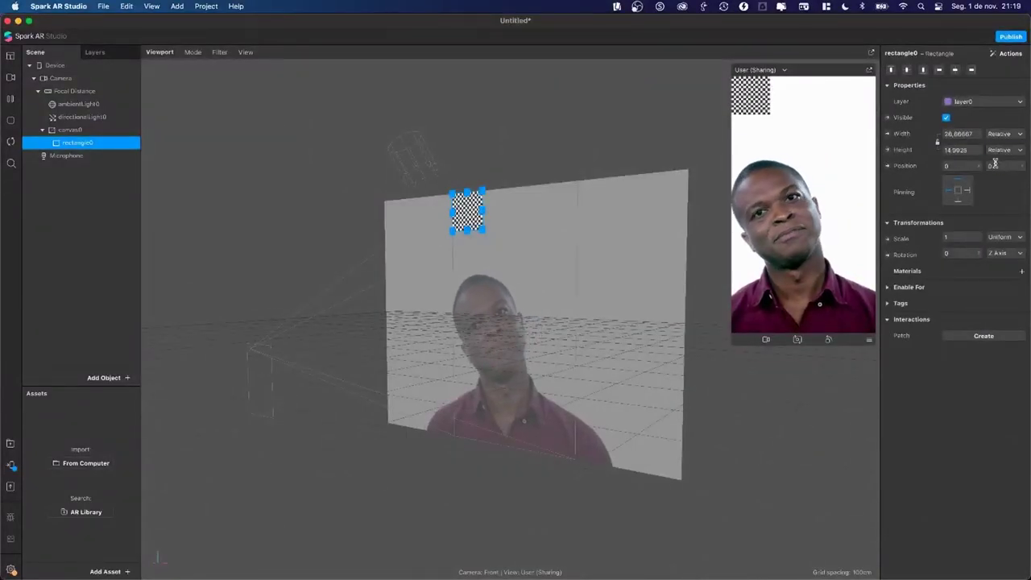
left_click(957, 133)
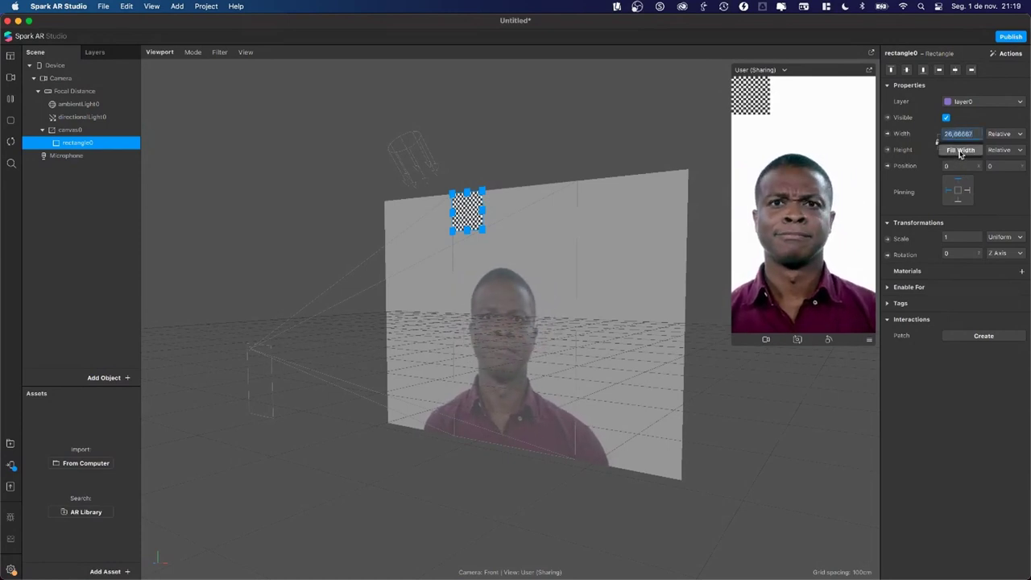
type("100")
key("Return")
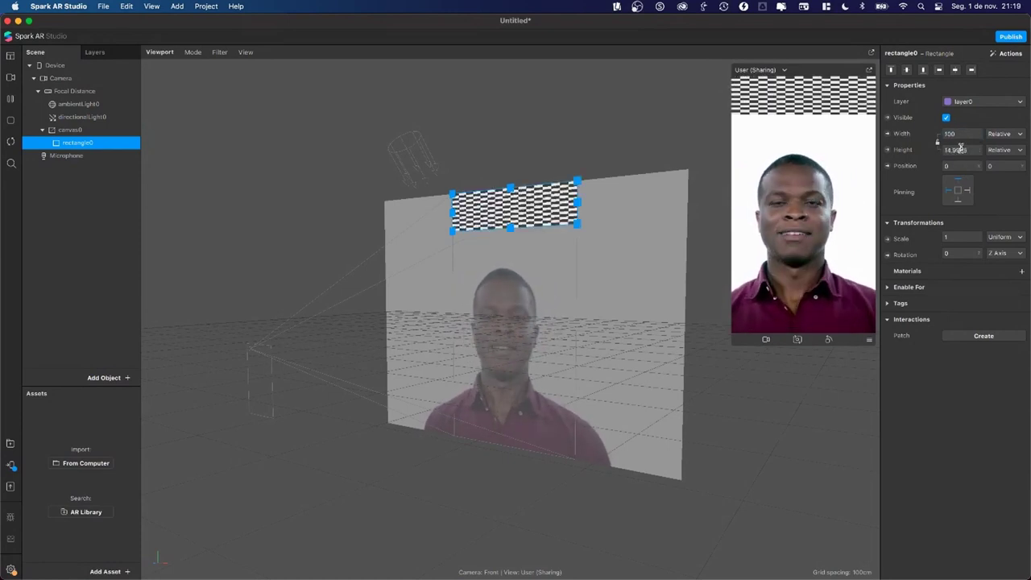
left_click(960, 150)
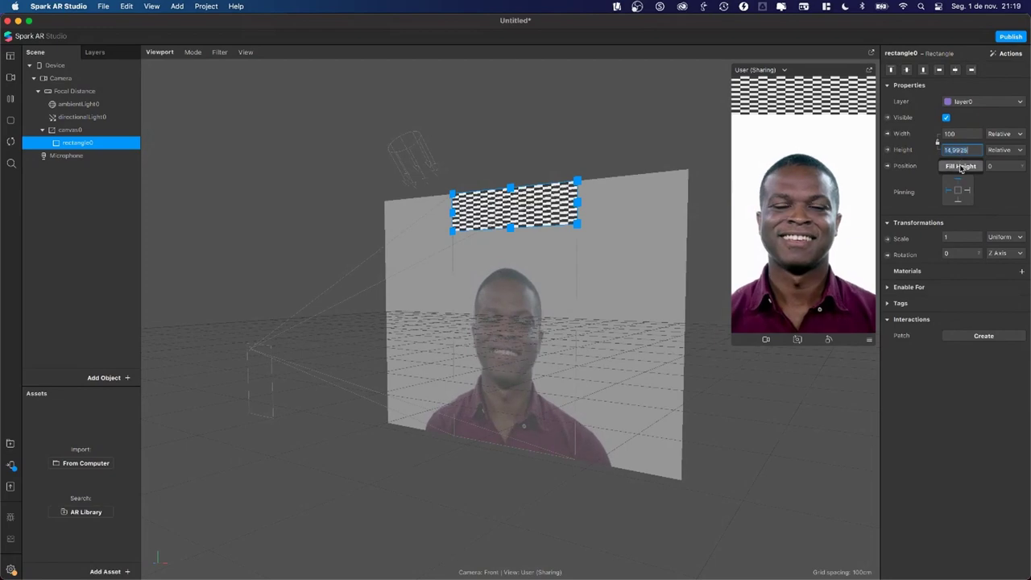
left_click(960, 166)
Step: Check the rectangle in the viewport and compare canvas0 and rectangle0 in the Scene panel
left_click_drag(456, 216, 467, 246)
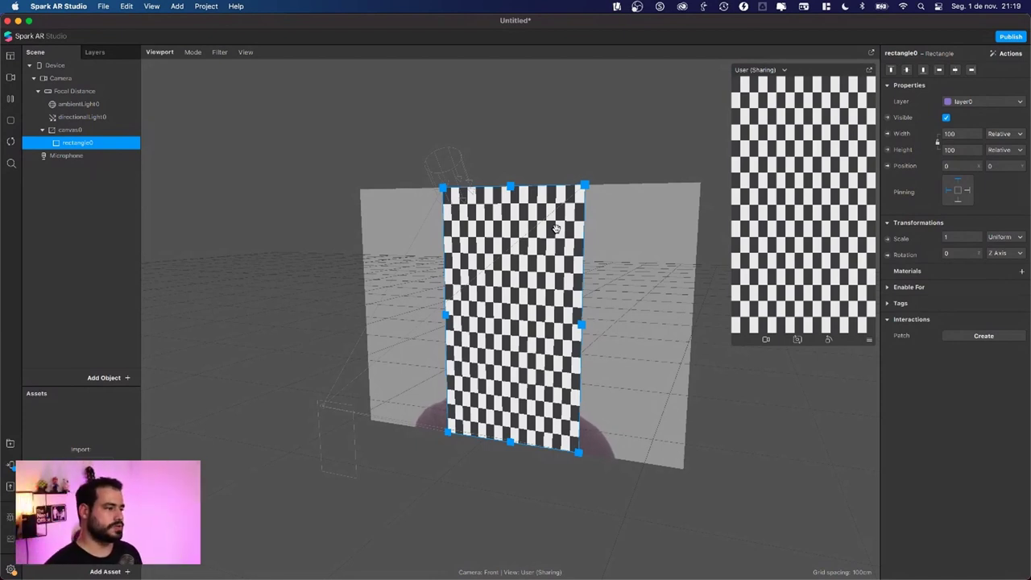
left_click(70, 177)
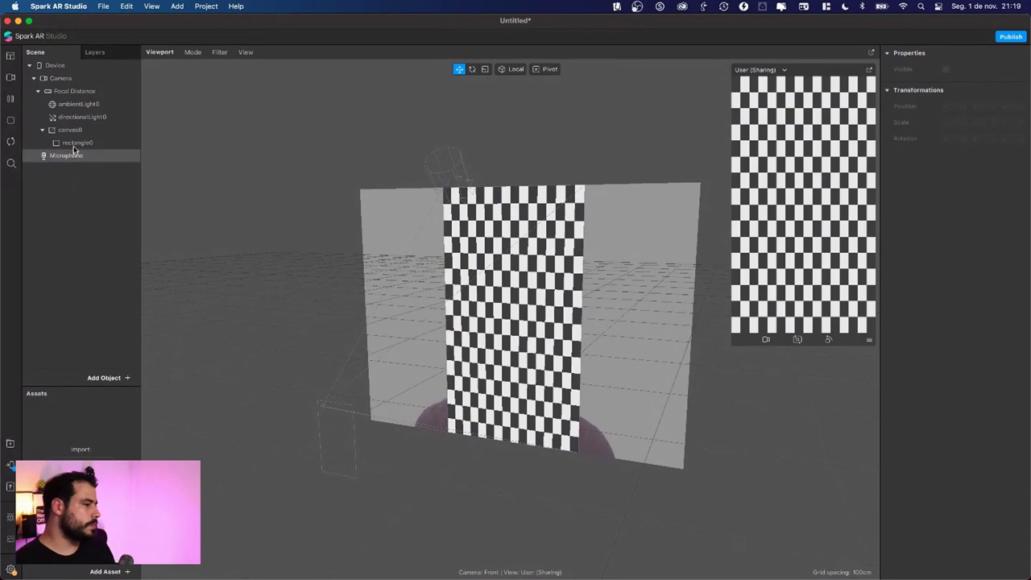
left_click(71, 131)
left_click(76, 142)
left_click(75, 132)
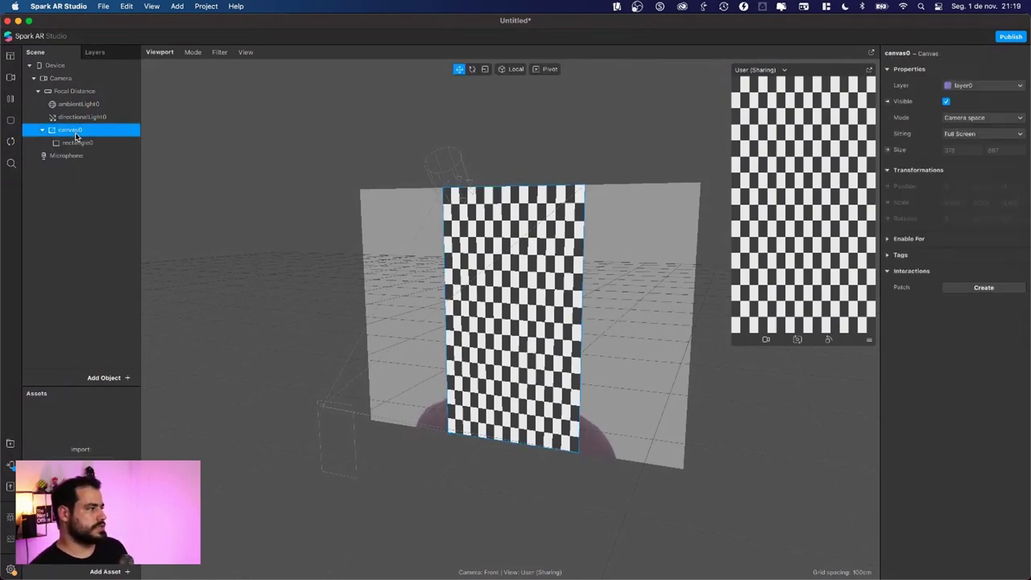
left_click(74, 142)
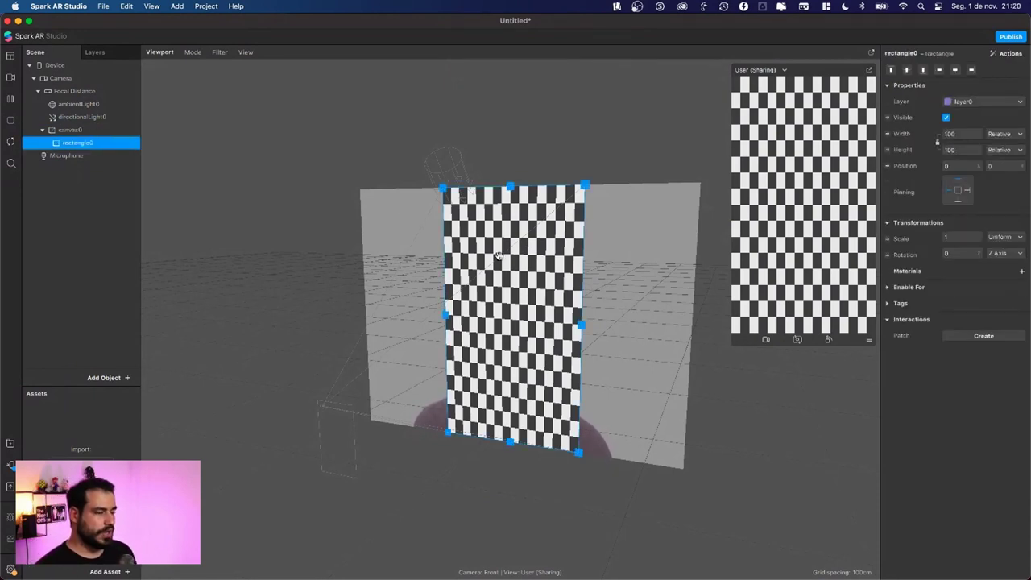
left_click(77, 131)
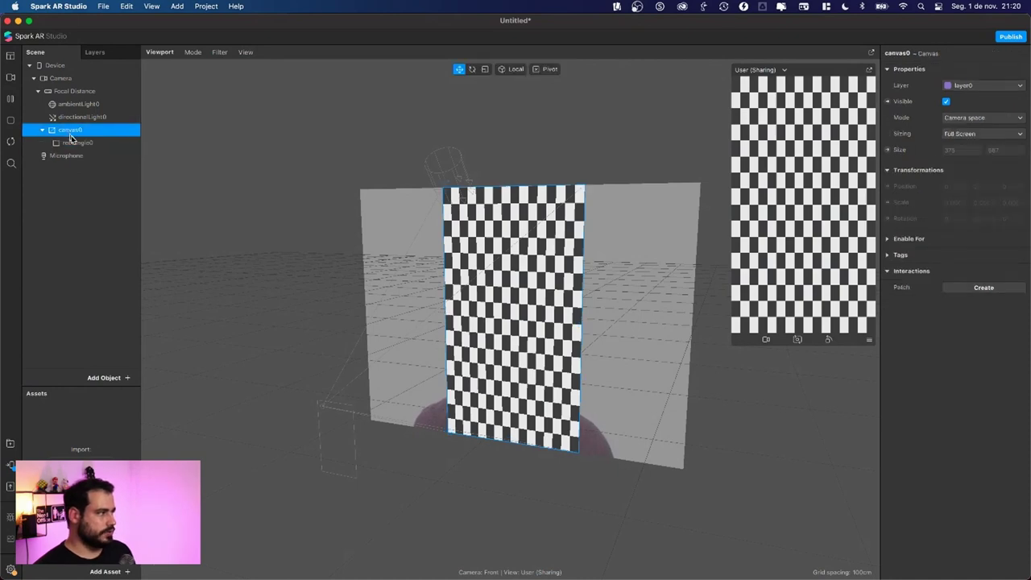
left_click(74, 143)
left_click(67, 130)
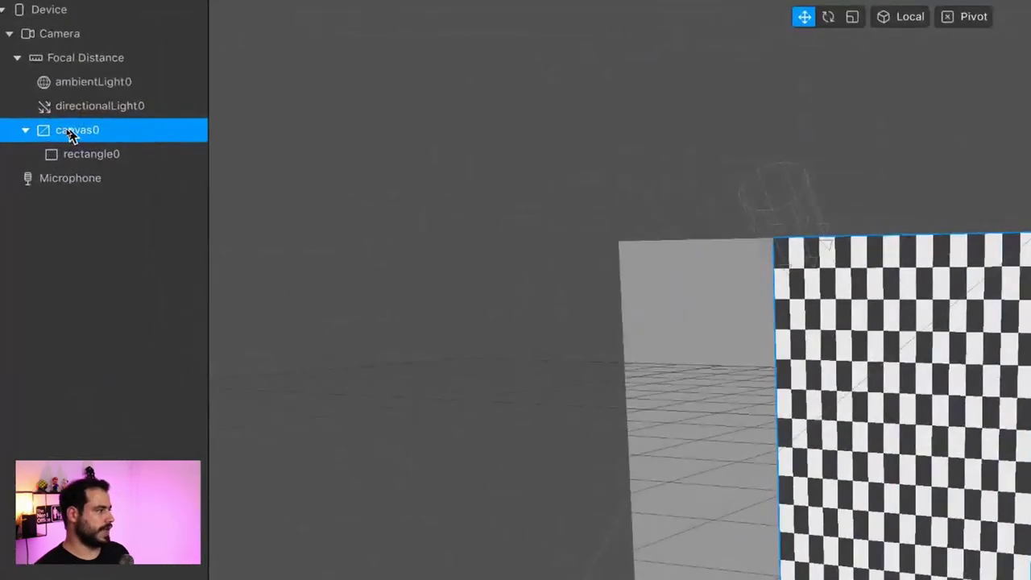
Step: Rename canvas0 to BASE and rectangle0 to MOLDURA in the Scene panel
double_click(84, 138)
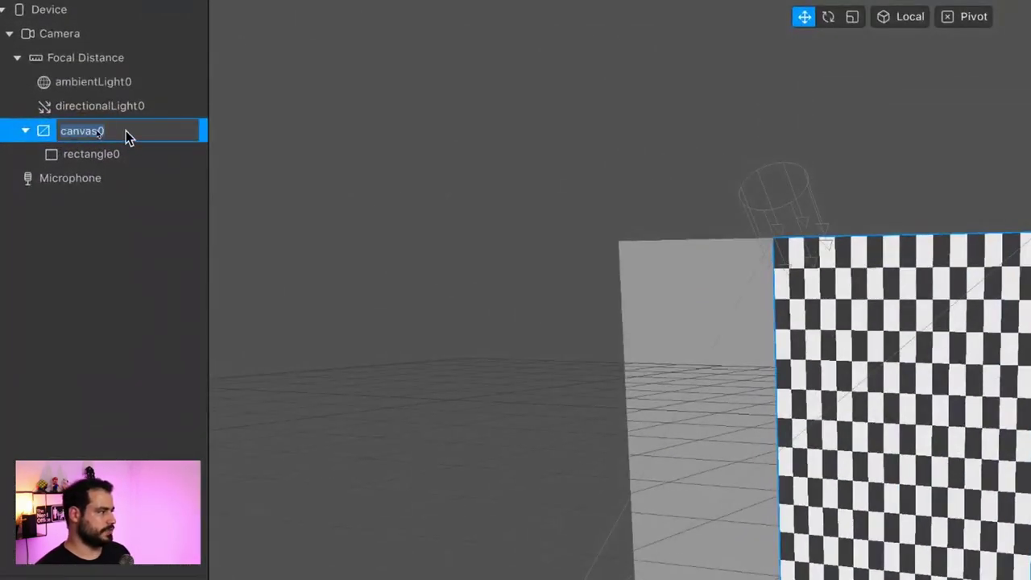
type("BASE")
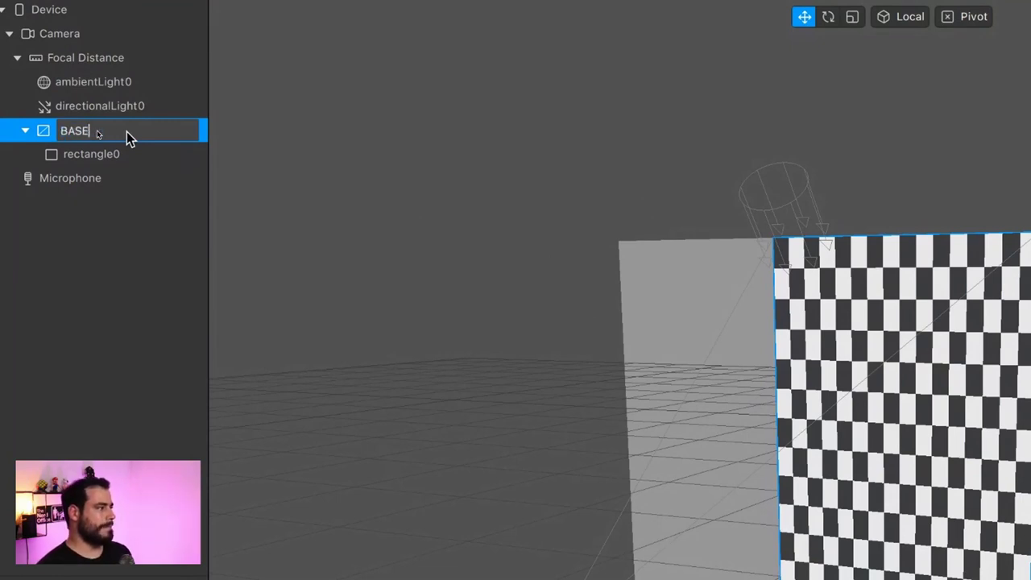
key("Return")
left_click(108, 155)
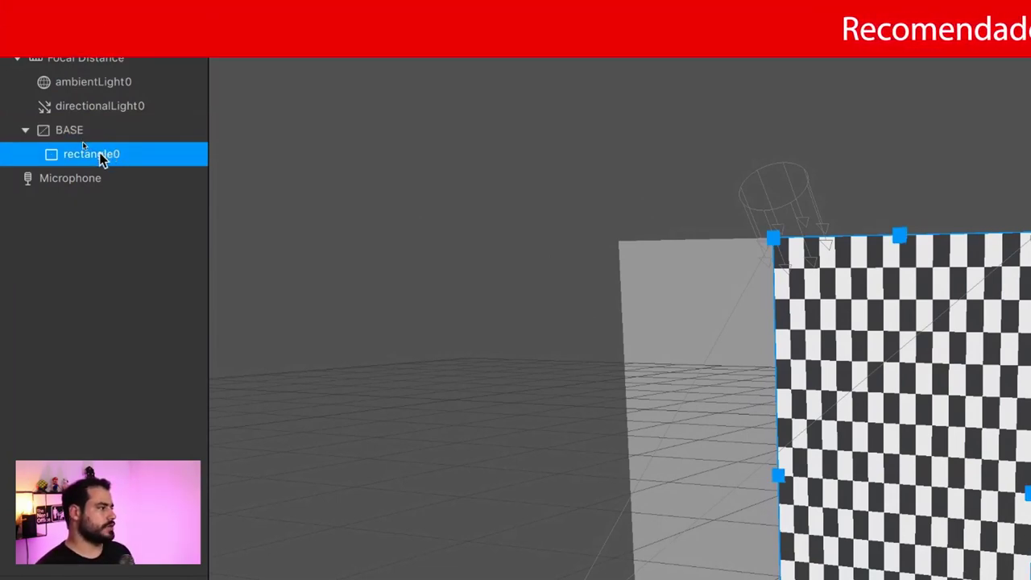
double_click(118, 154)
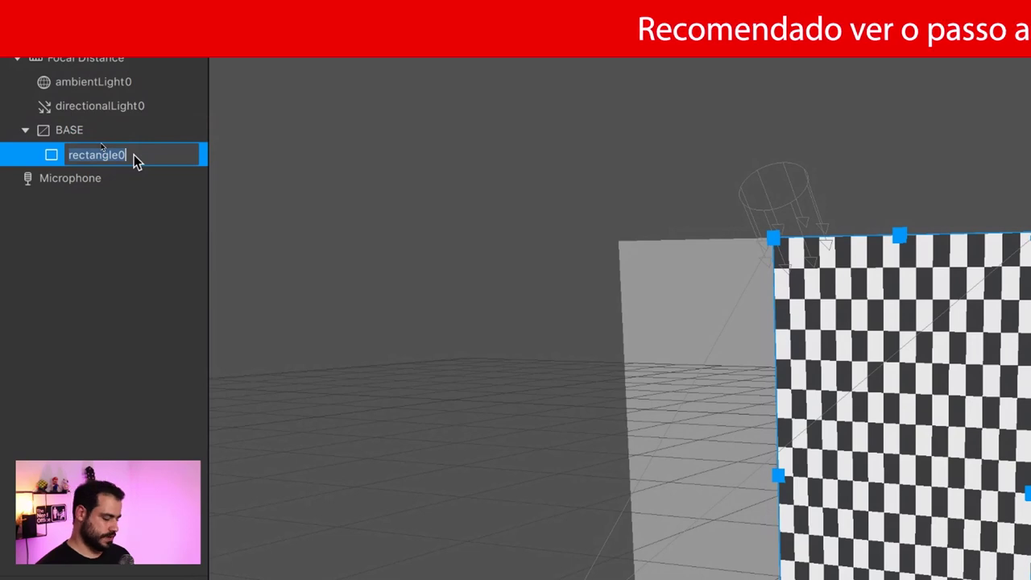
type("MOLDURA")
key("Return")
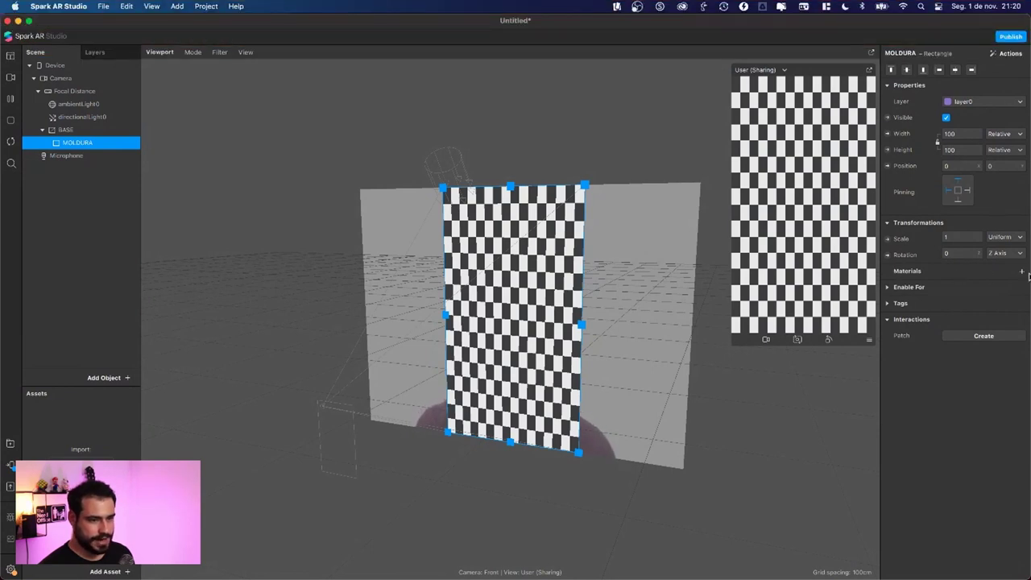
Step: Give MOLDURA a new material renamed material_moldura, then return to the browser
left_click(1022, 273)
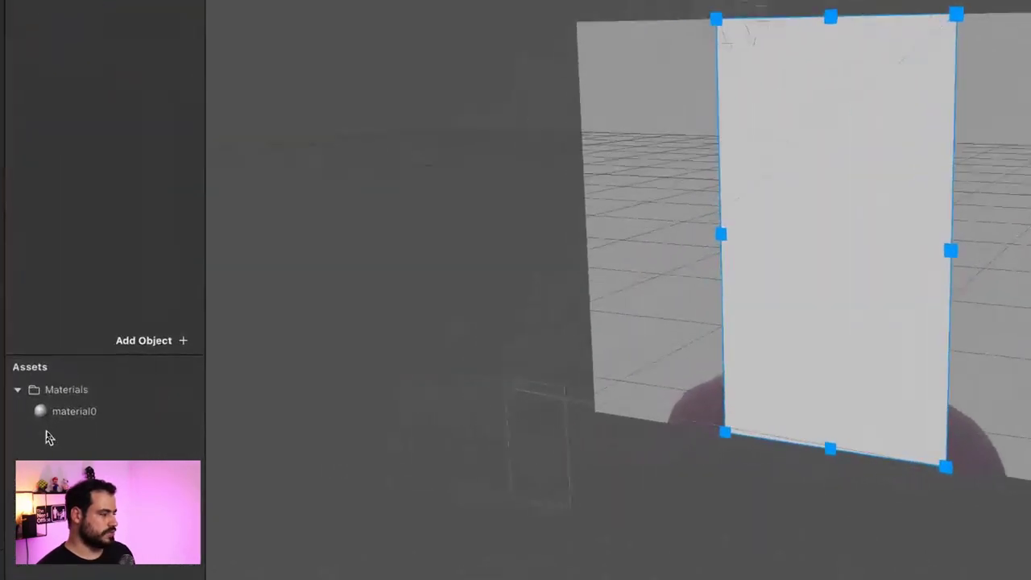
left_click(87, 417)
double_click(88, 419)
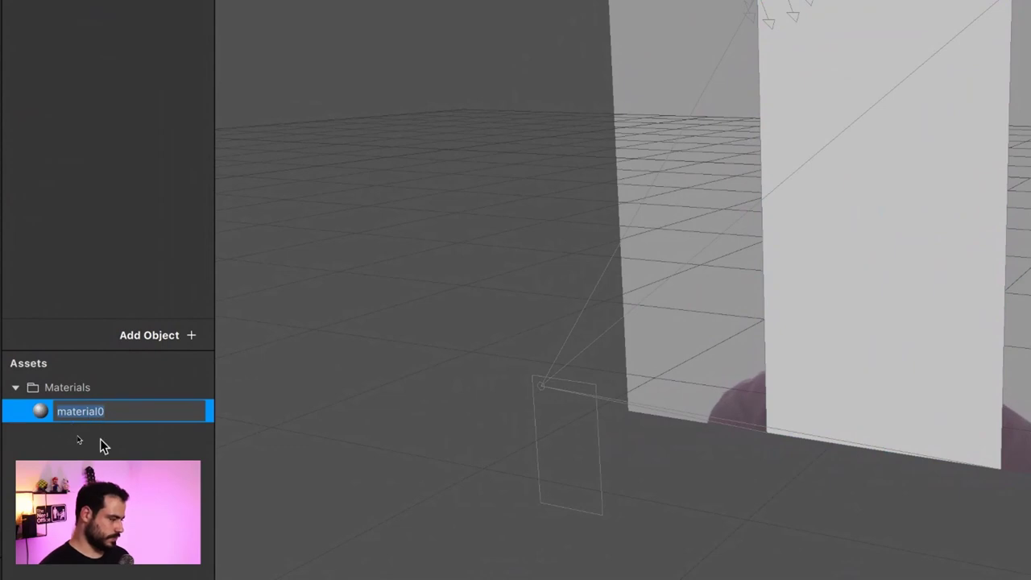
left_click(100, 438)
double_click(85, 412)
left_click(122, 413)
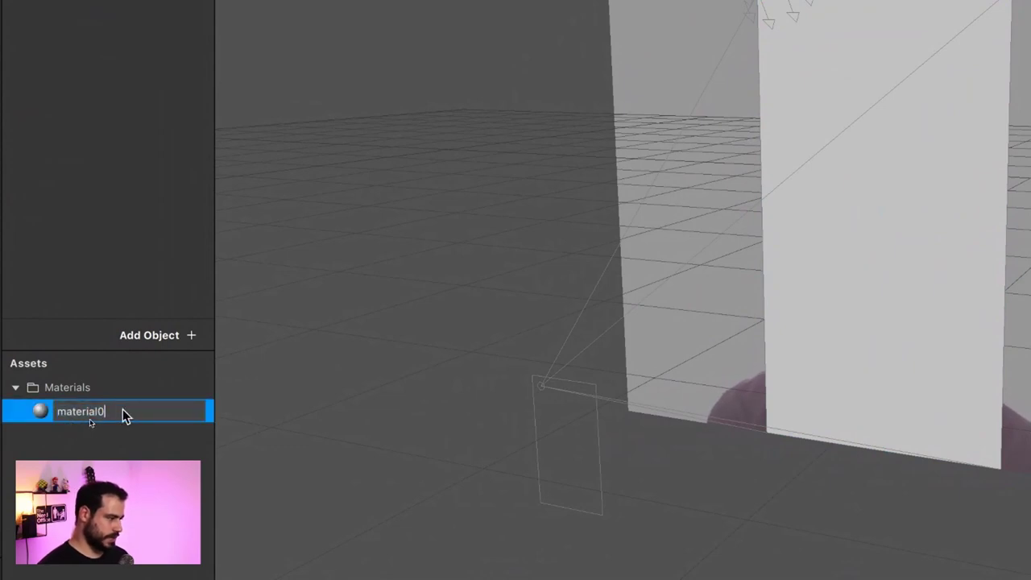
key("BackSpace")
type("_")
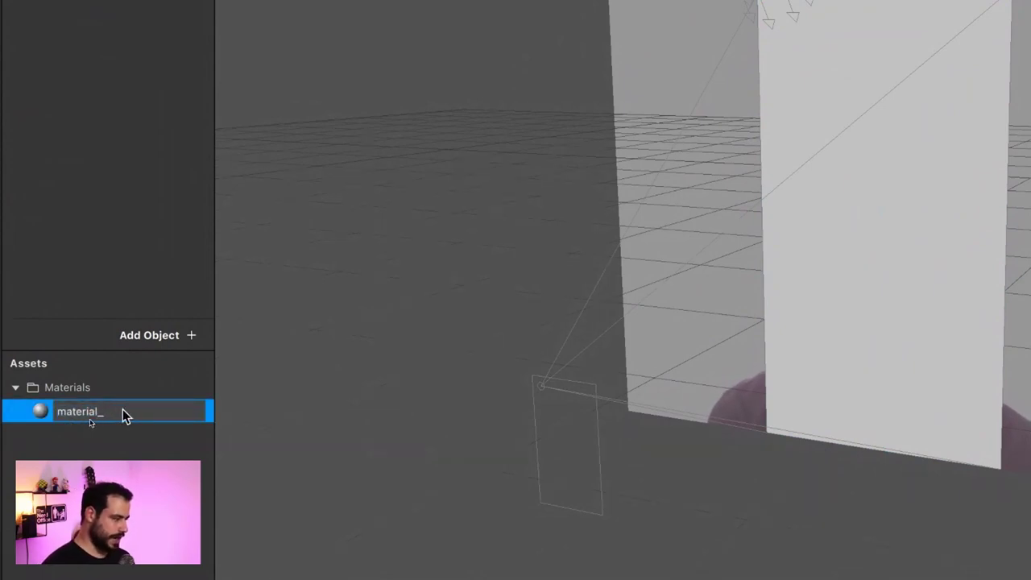
type("moldura")
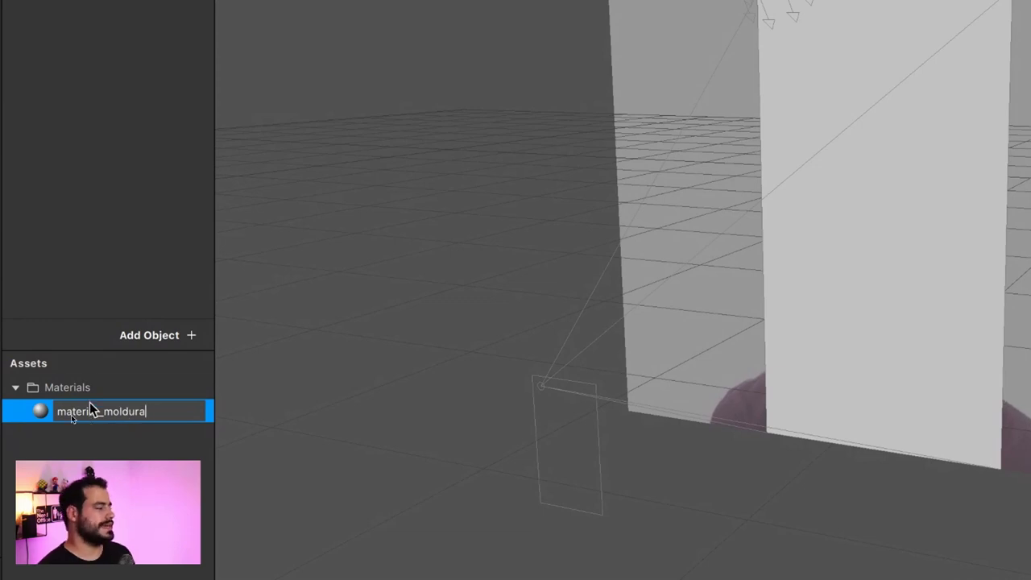
key("Return")
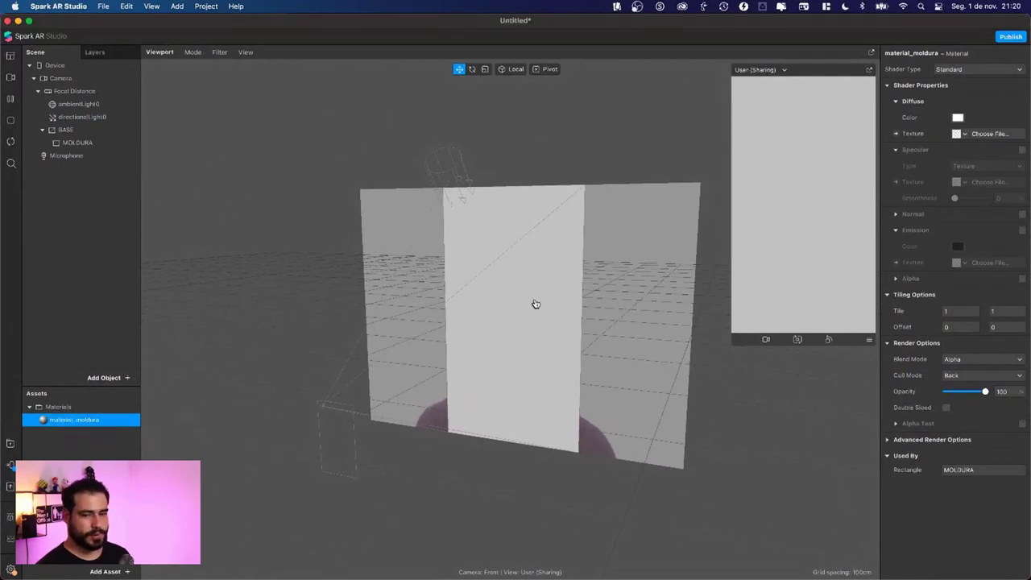
key("super+Tab")
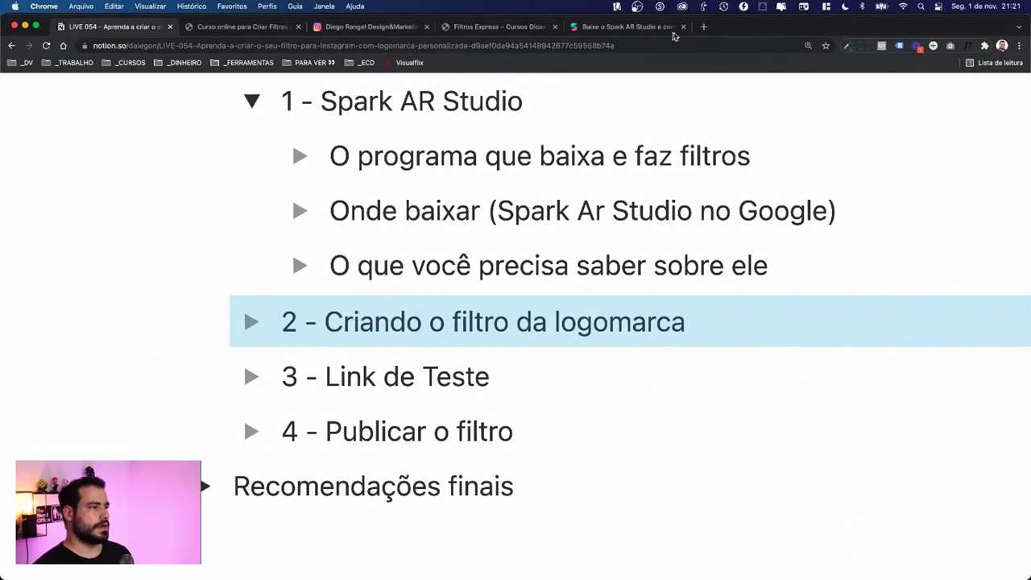
Step: Load the Canva website in a new browser tab
left_click(703, 26)
type("canv")
key("Return")
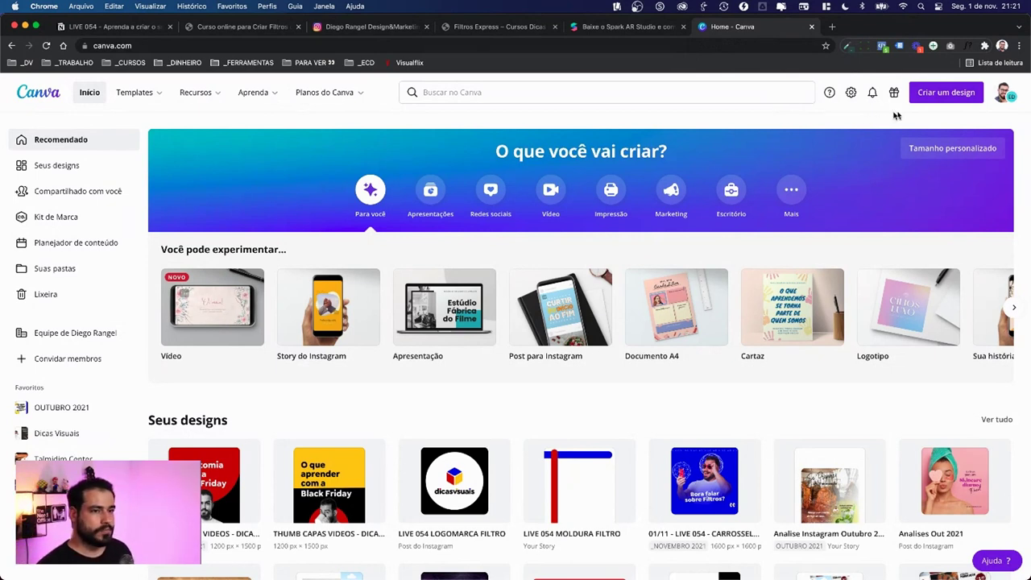
Step: Start an Instagram Story design and apply the Colorido Guia do Covid-19 template's first page
left_click(948, 94)
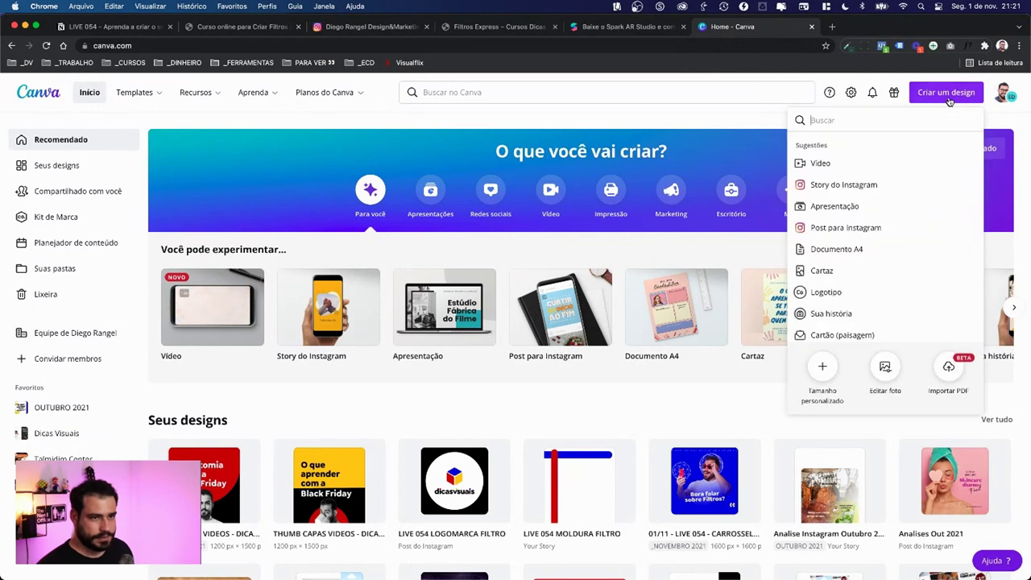
left_click(843, 185)
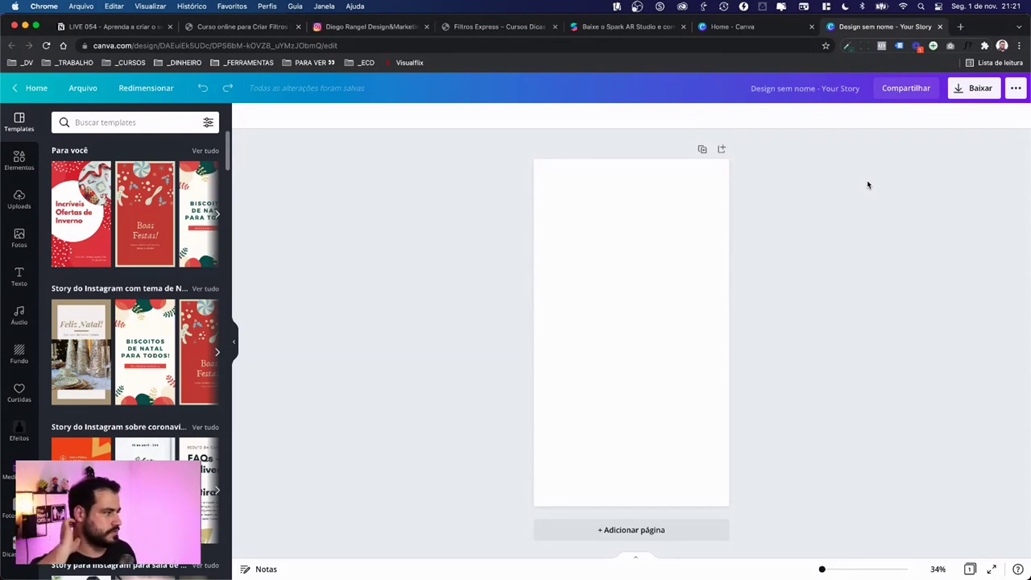
scroll(121, 339, "down", 3)
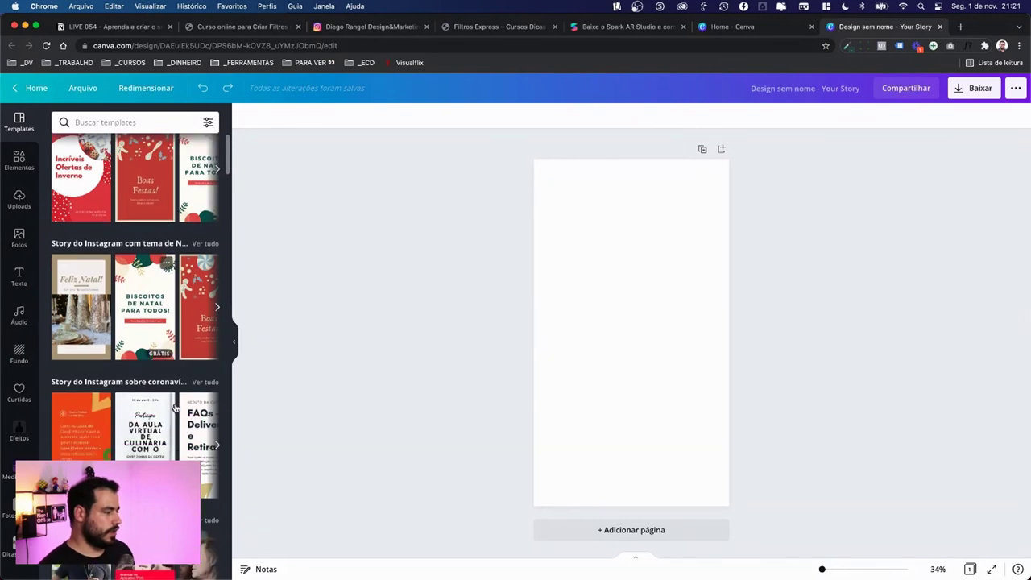
left_click(79, 356)
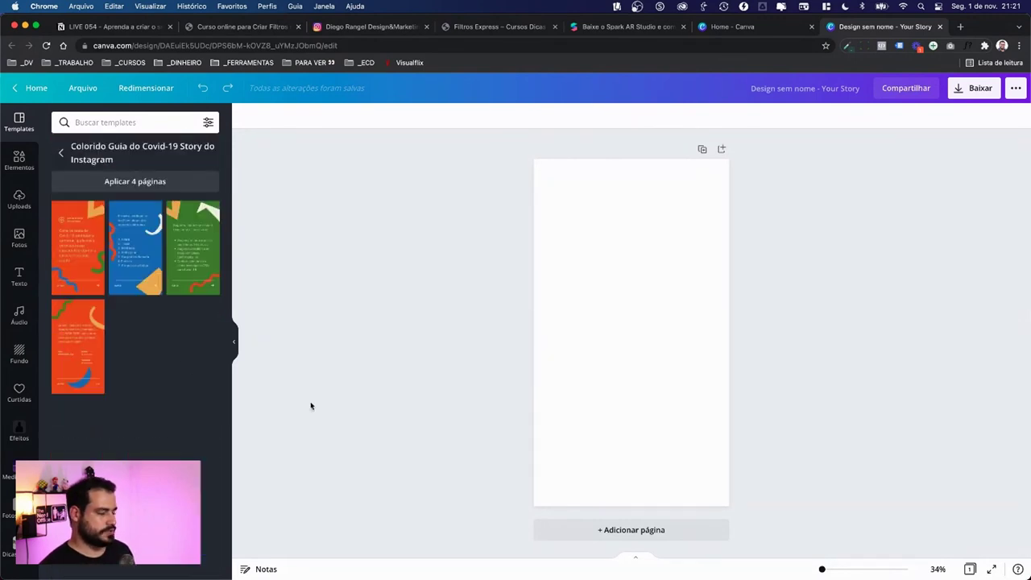
left_click(74, 244)
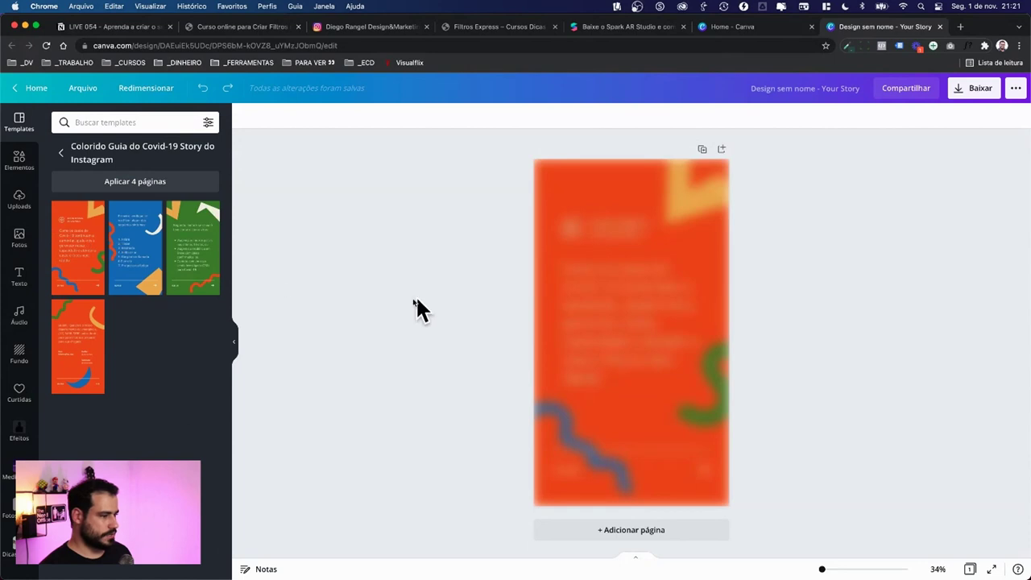
Step: Delete the header text, 01/04 label, arrow graphic and orange background from the page
left_click(18, 163)
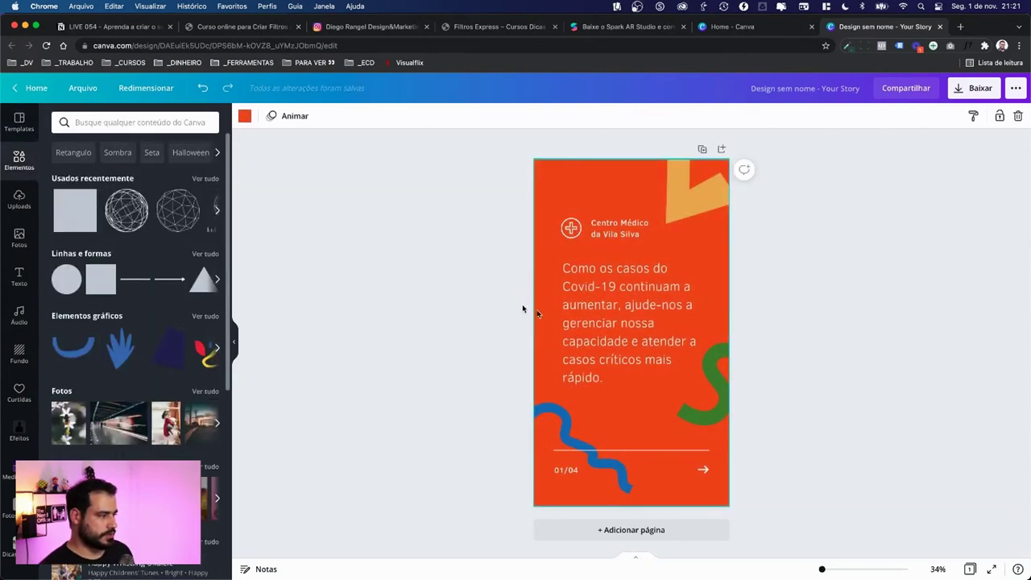
left_click_drag(514, 217, 620, 326)
key("Delete")
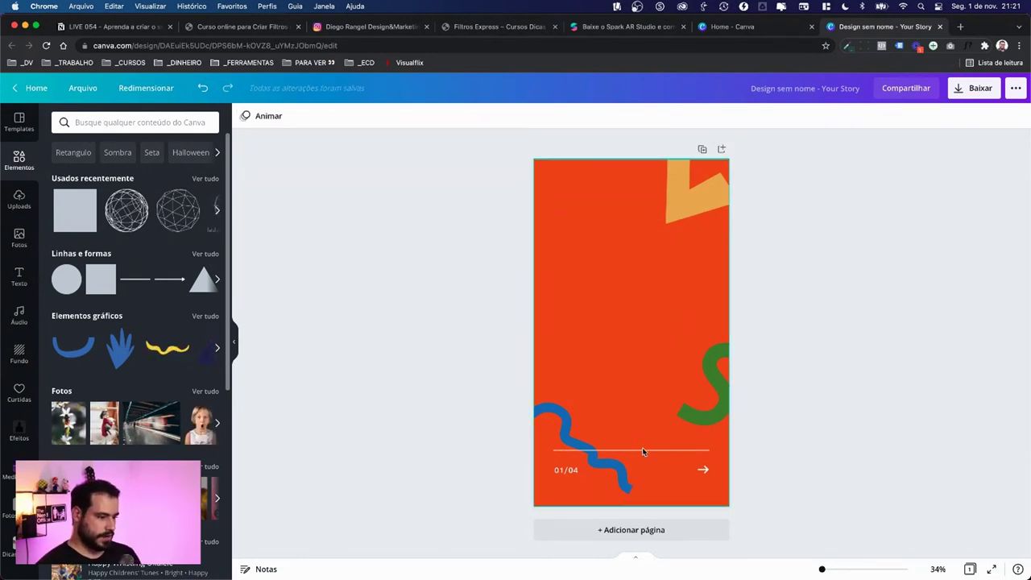
left_click(563, 469)
key("Delete")
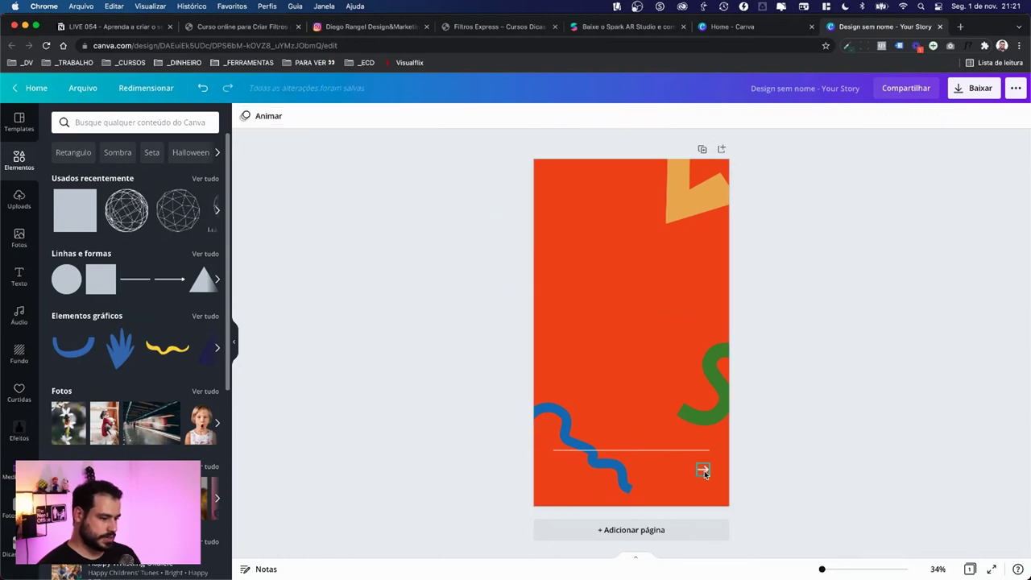
left_click(702, 471)
key("Delete")
left_click(634, 343)
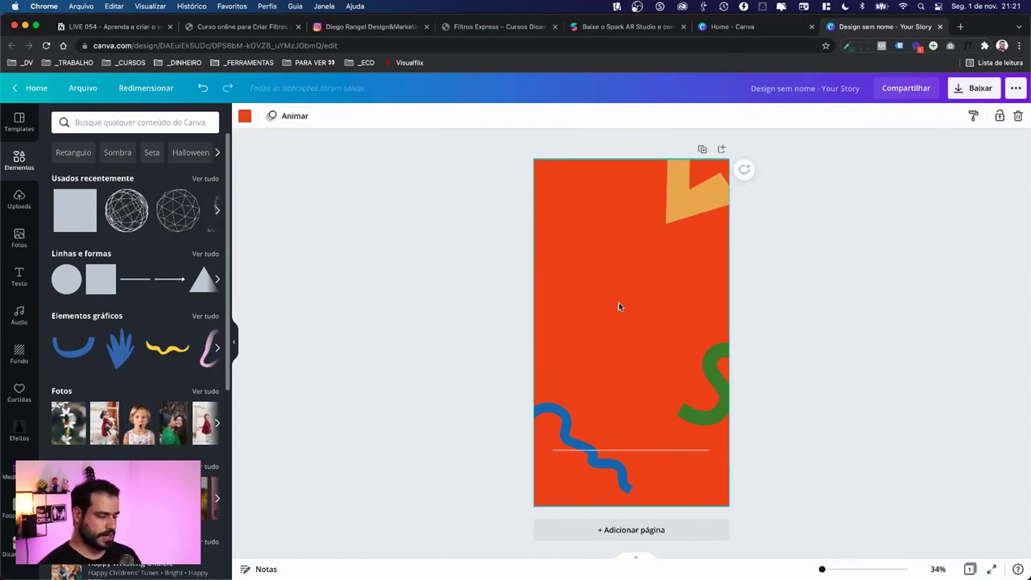
key("Delete")
Step: Check the remaining orange, green and blue shapes and title the design 'Moldura Live 054'
left_click_drag(452, 183, 806, 494)
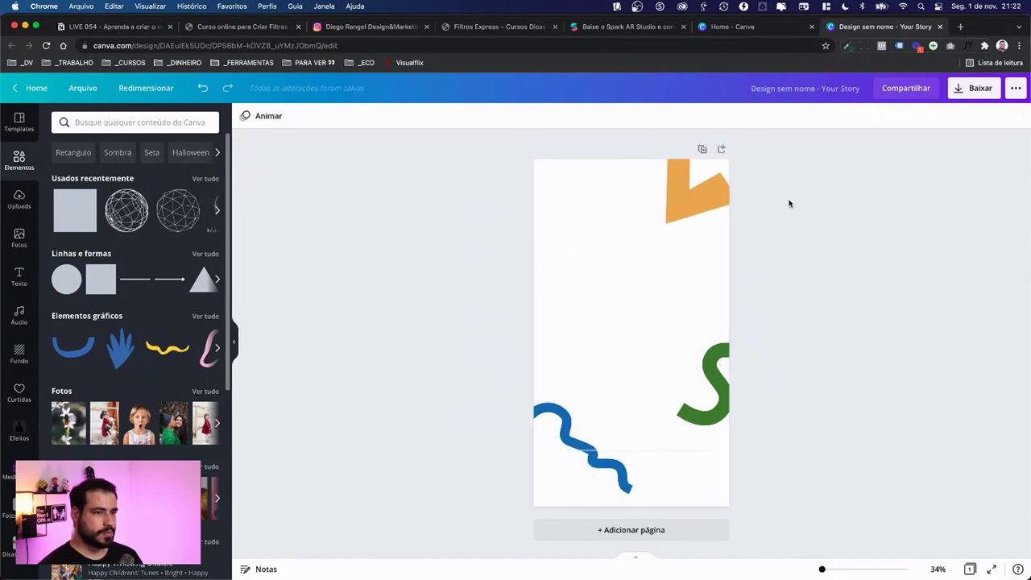
left_click_drag(574, 227, 625, 322)
left_click_drag(569, 214, 677, 422)
left_click(617, 332)
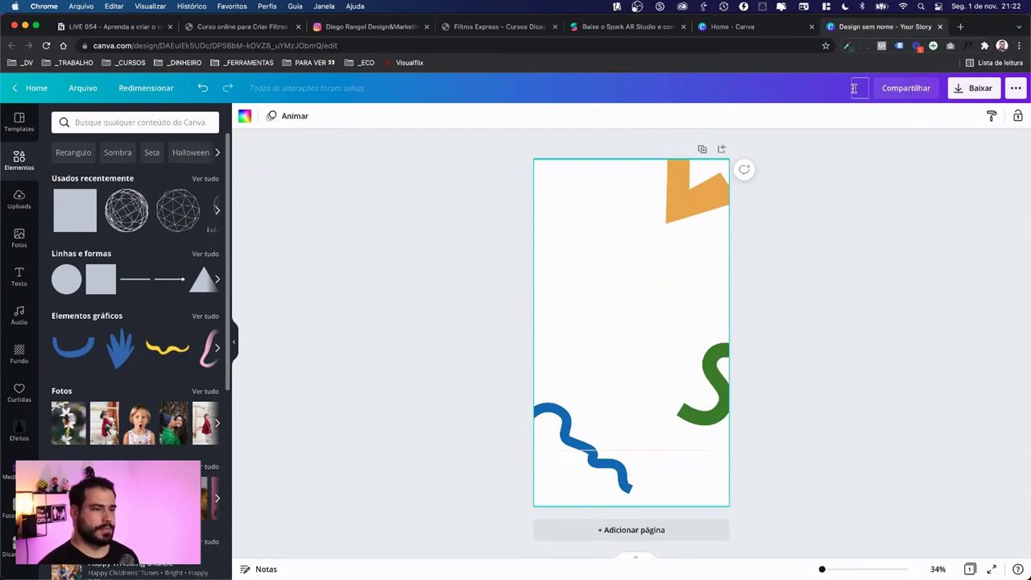
type("Moldura Live")
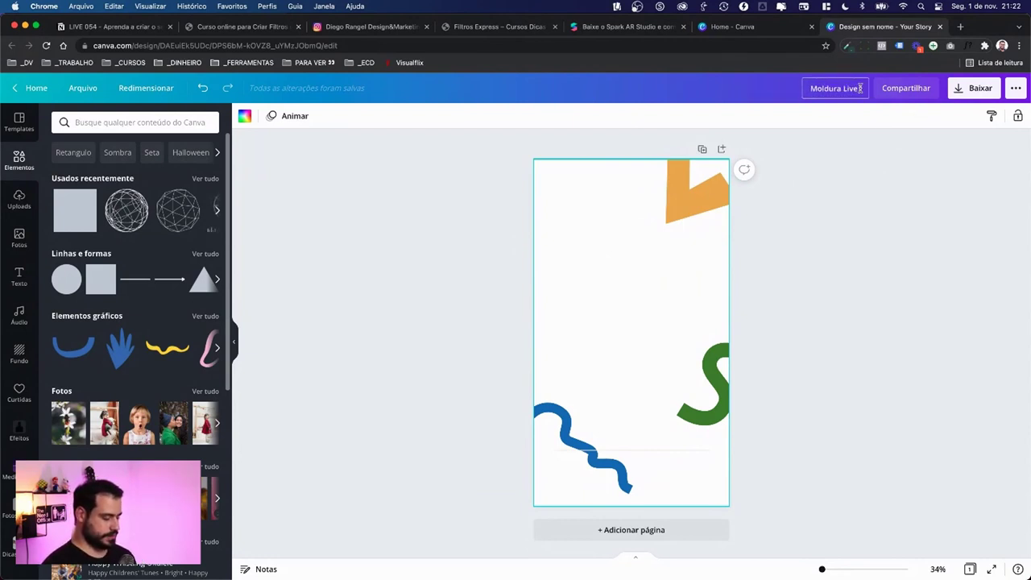
type(" 054")
key("Return")
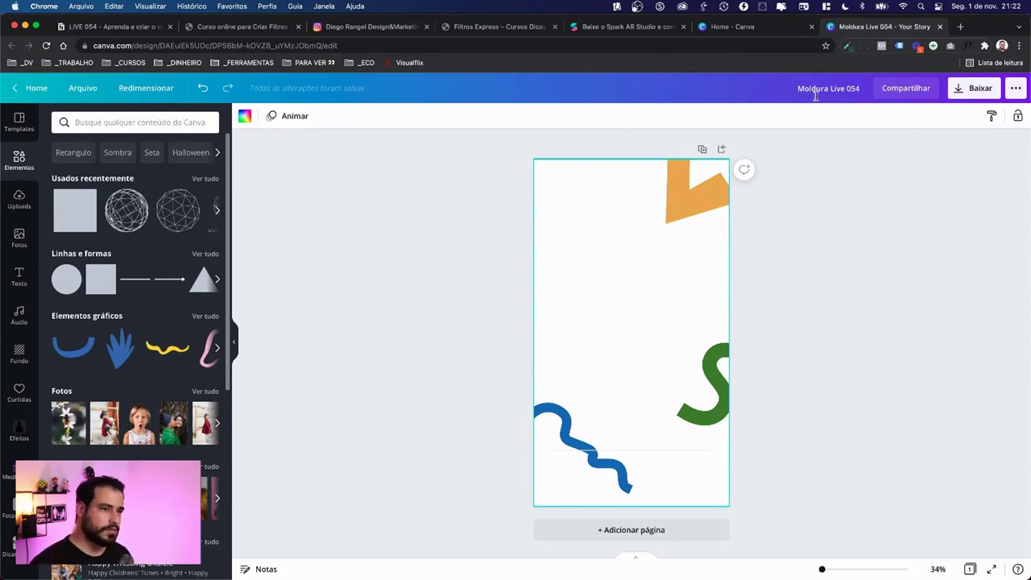
Step: Download the design as a PNG, saving to the Mesa > _LIVES folder
left_click(976, 89)
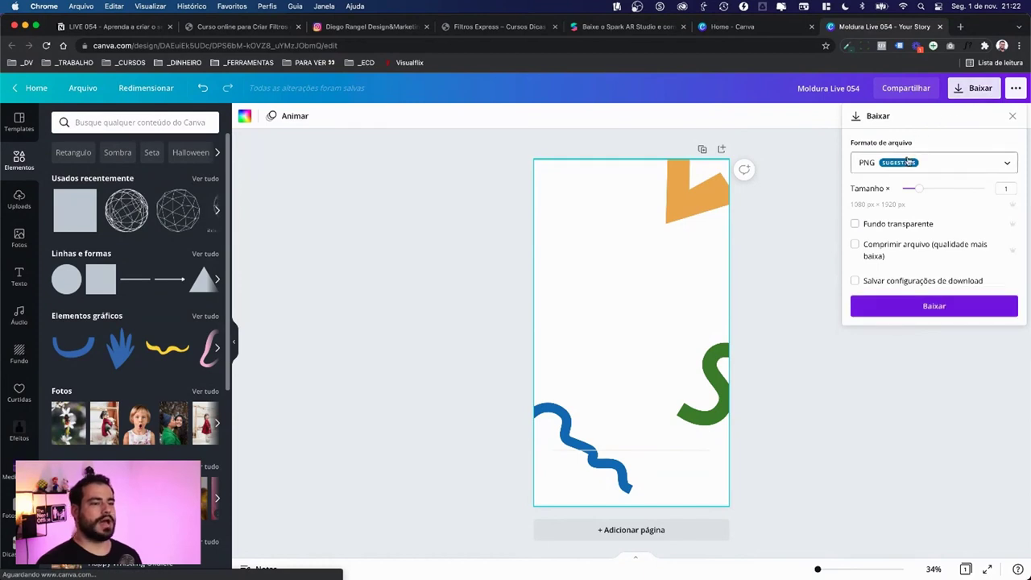
left_click(932, 306)
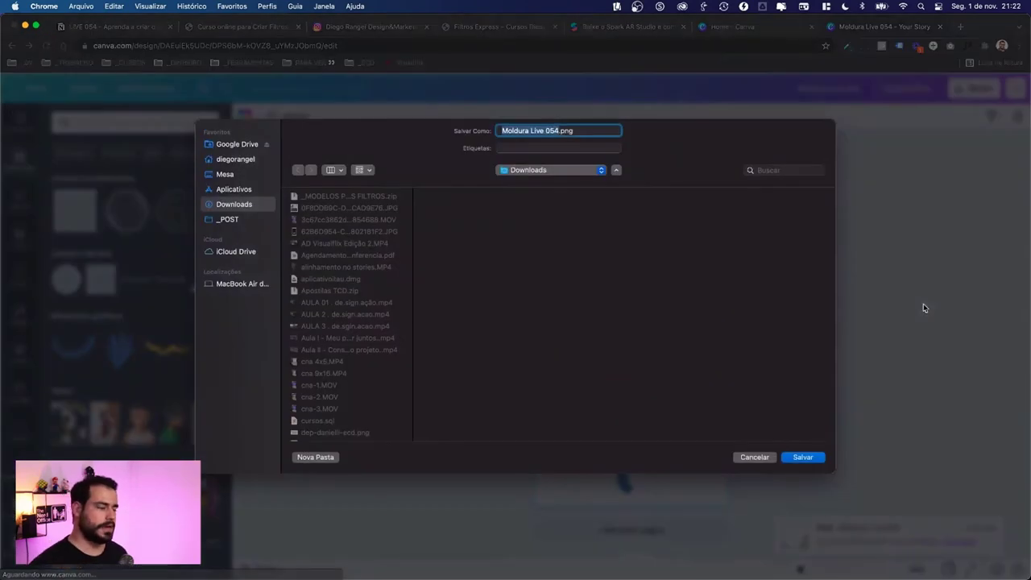
left_click(233, 174)
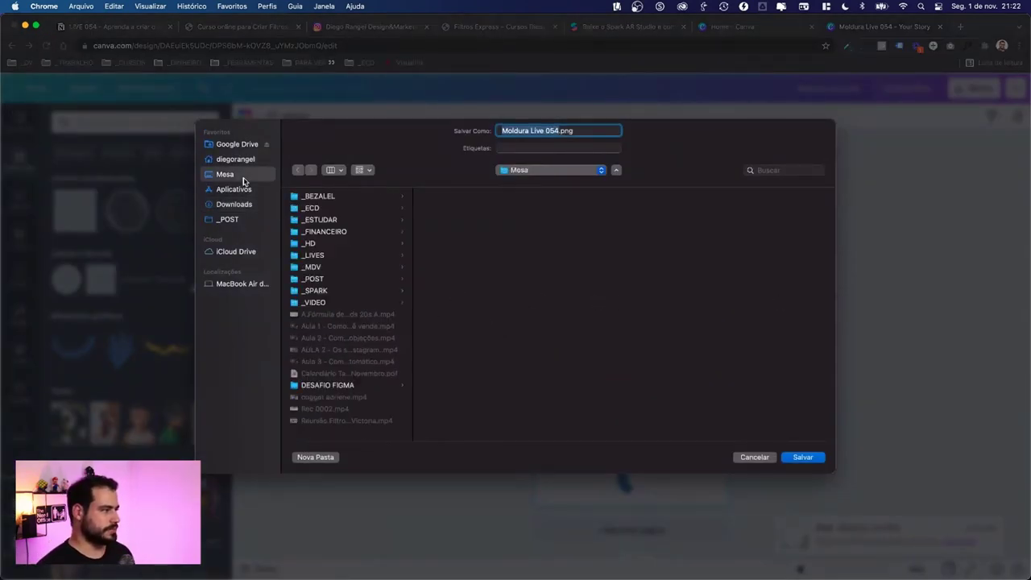
left_click(313, 256)
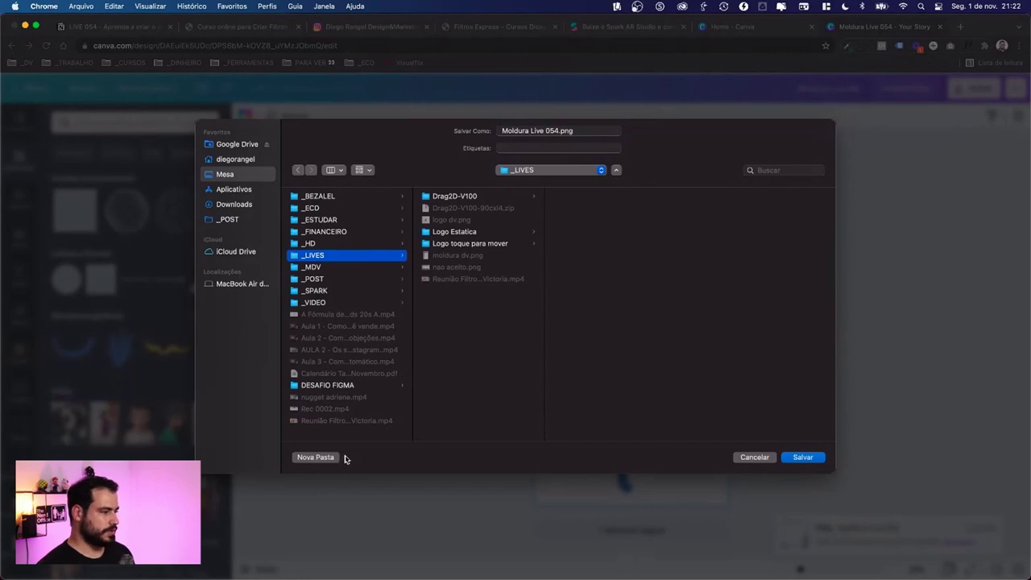
Step: Create a FILTRO DA AULA folder inside _LIVES and save Moldura Live 054.png there
left_click(317, 458)
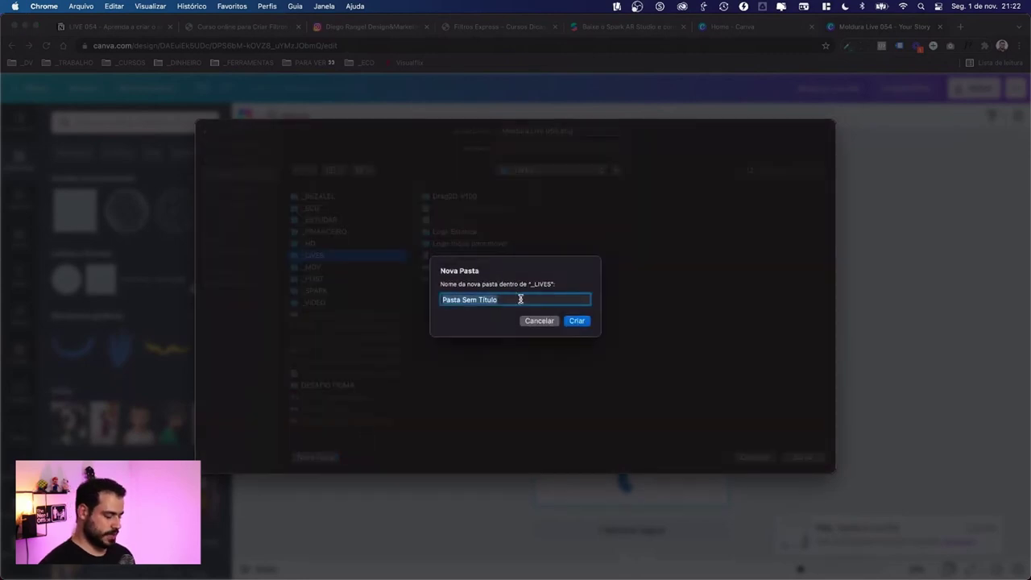
type("MOLDU")
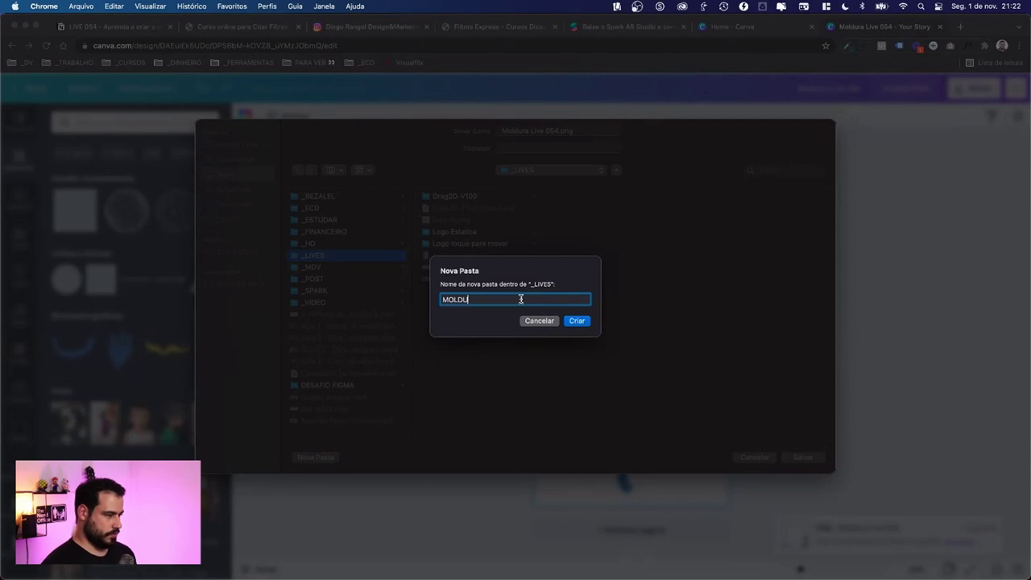
type("RA")
key("super+a")
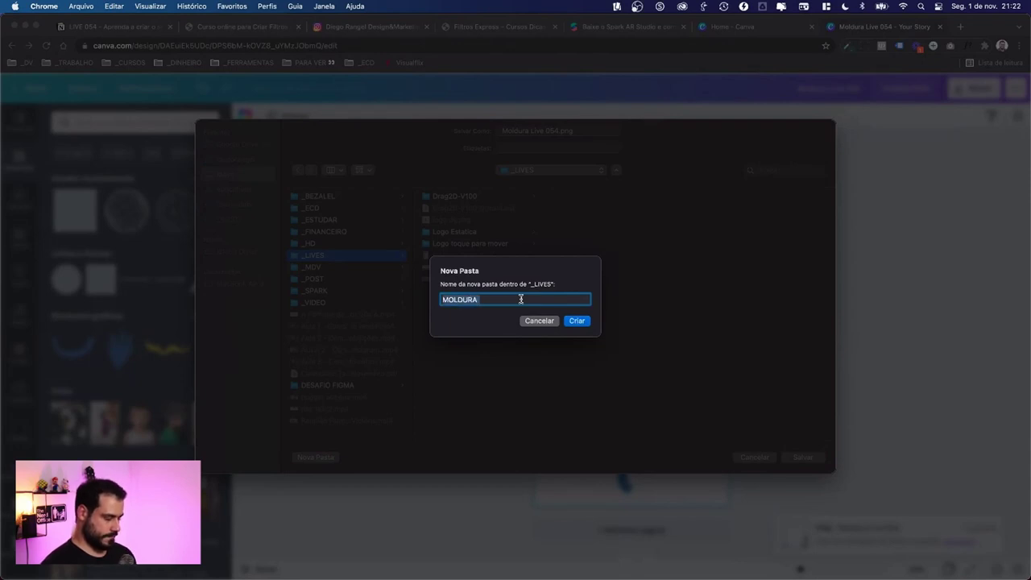
type("Fi")
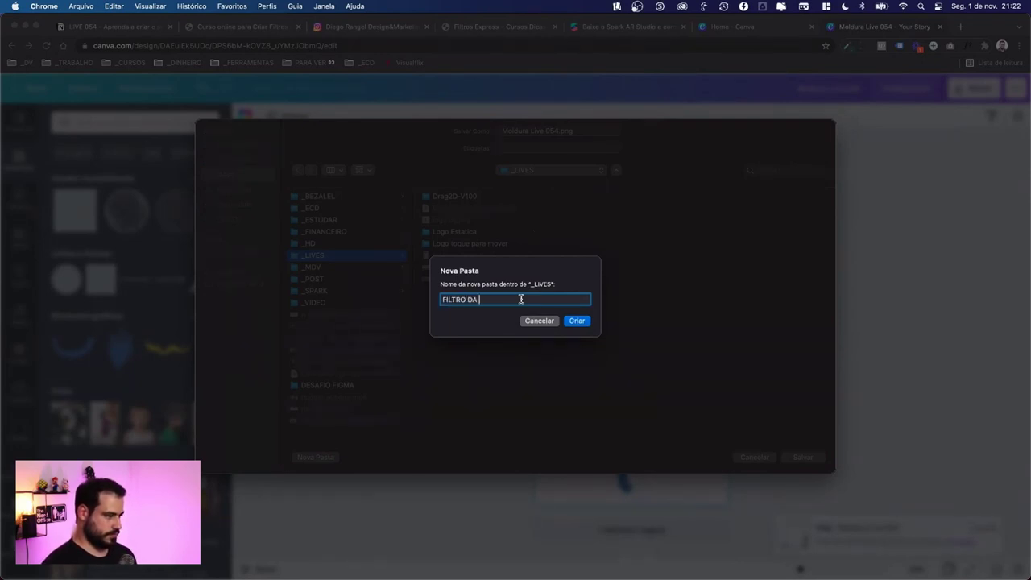
key("Return")
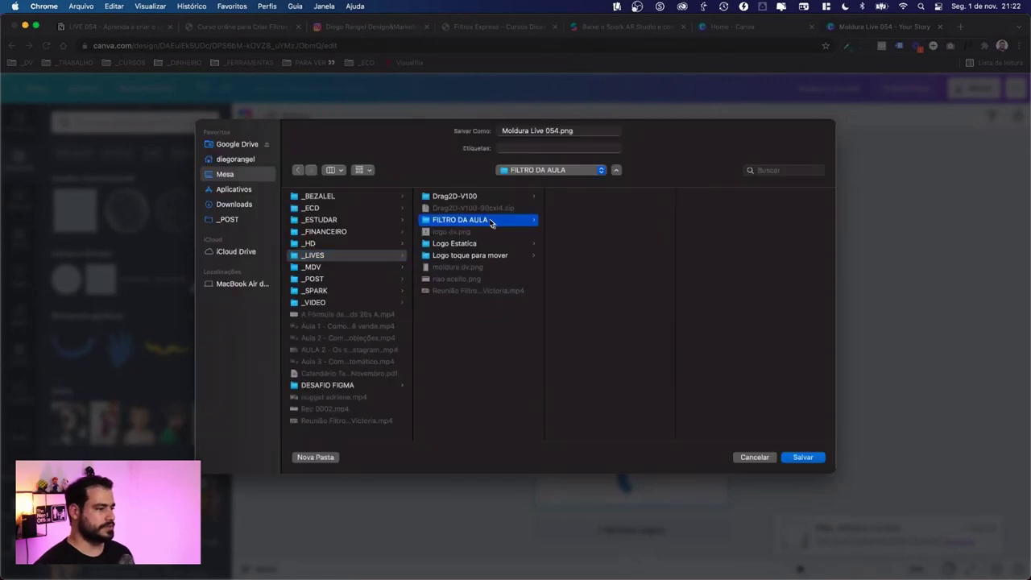
left_click(559, 130)
left_click(554, 131)
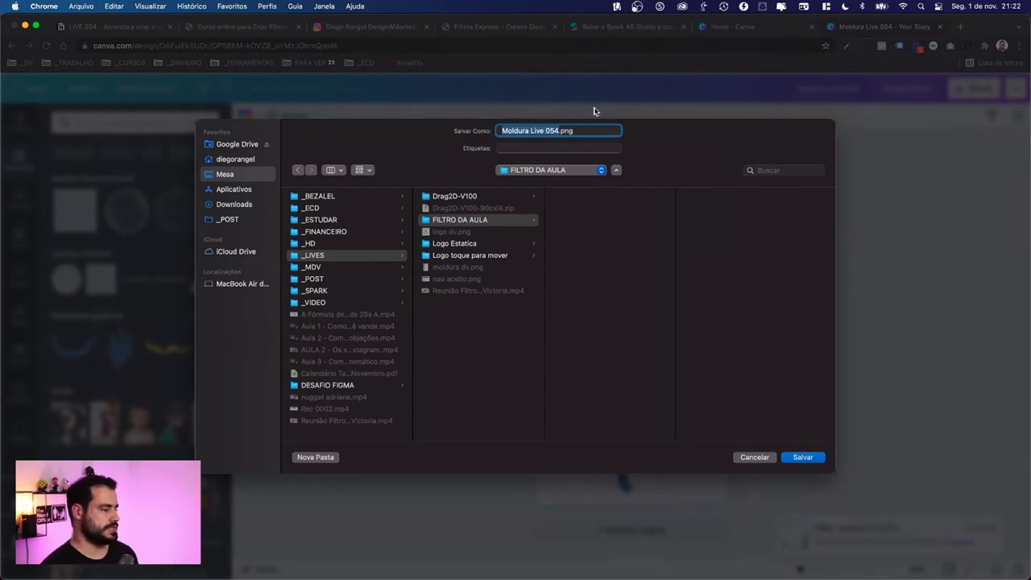
left_click(803, 458)
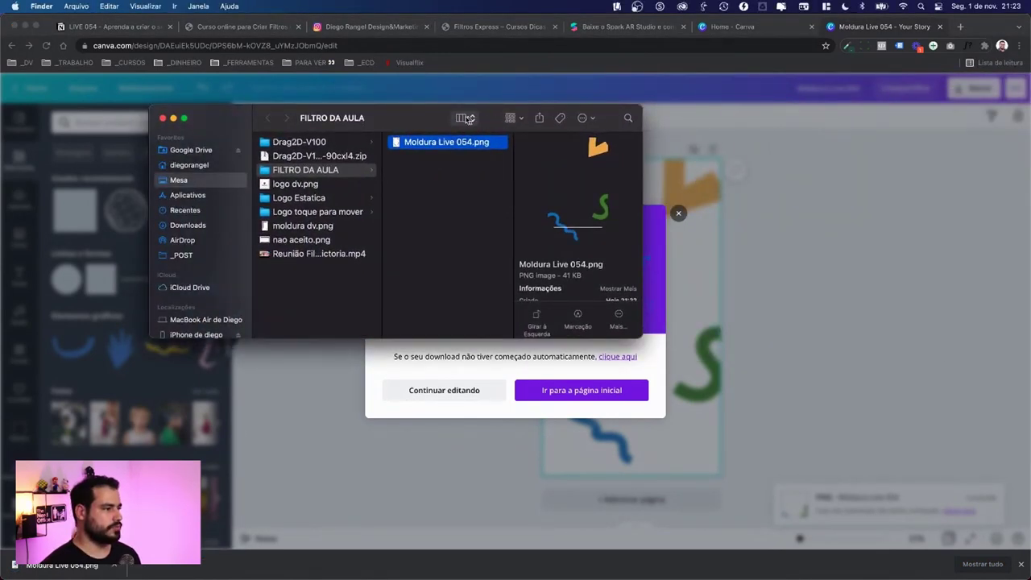
left_click(466, 118)
left_click(472, 132)
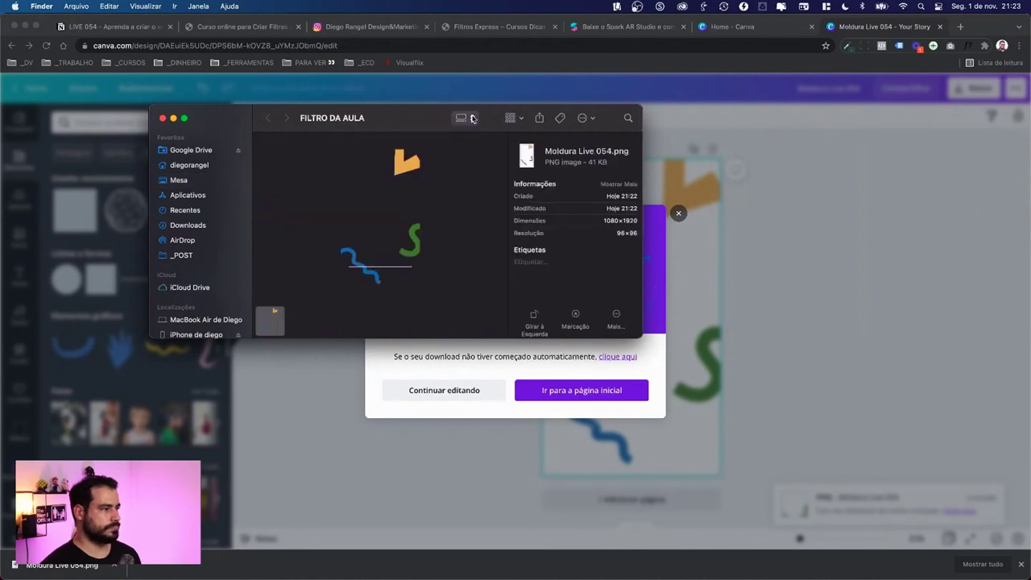
left_click(466, 119)
left_click(476, 97)
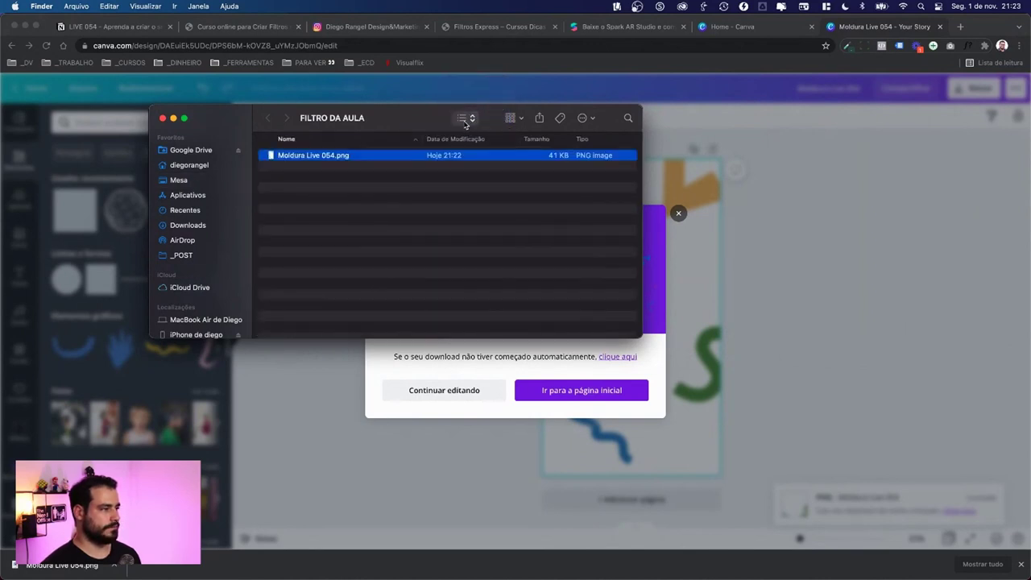
left_click(466, 118)
left_click(478, 104)
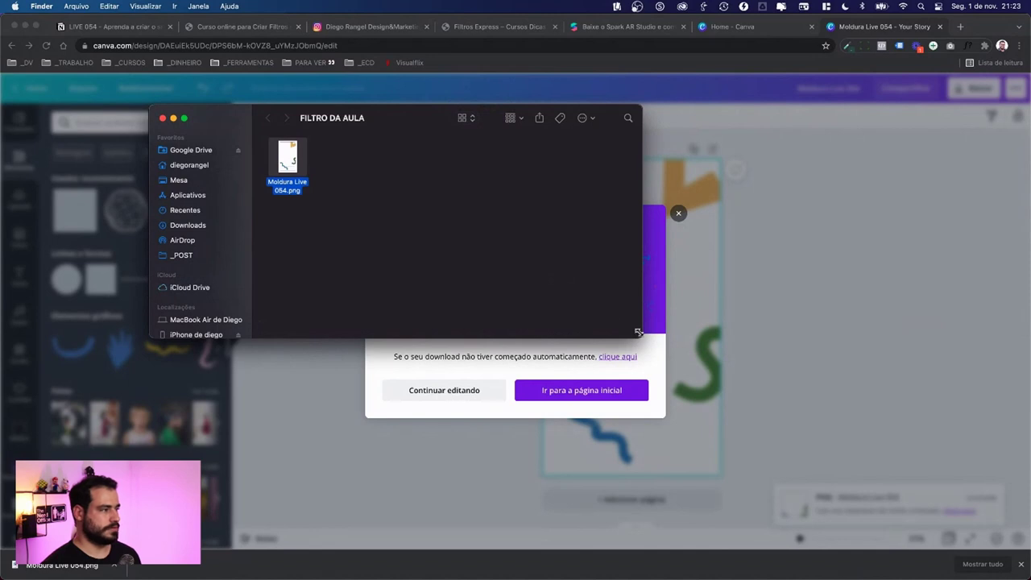
left_click_drag(639, 332, 791, 450)
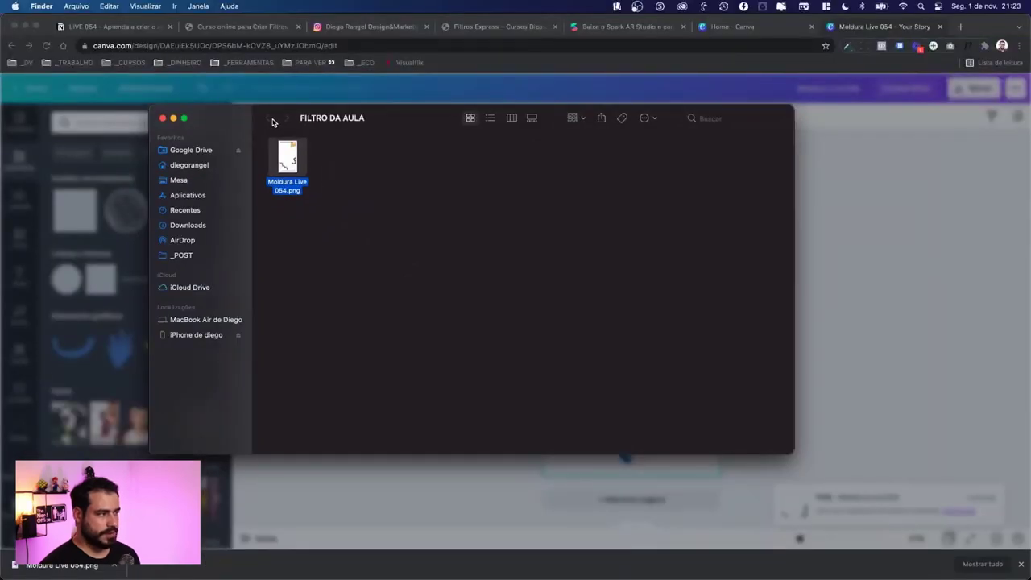
left_click(179, 180)
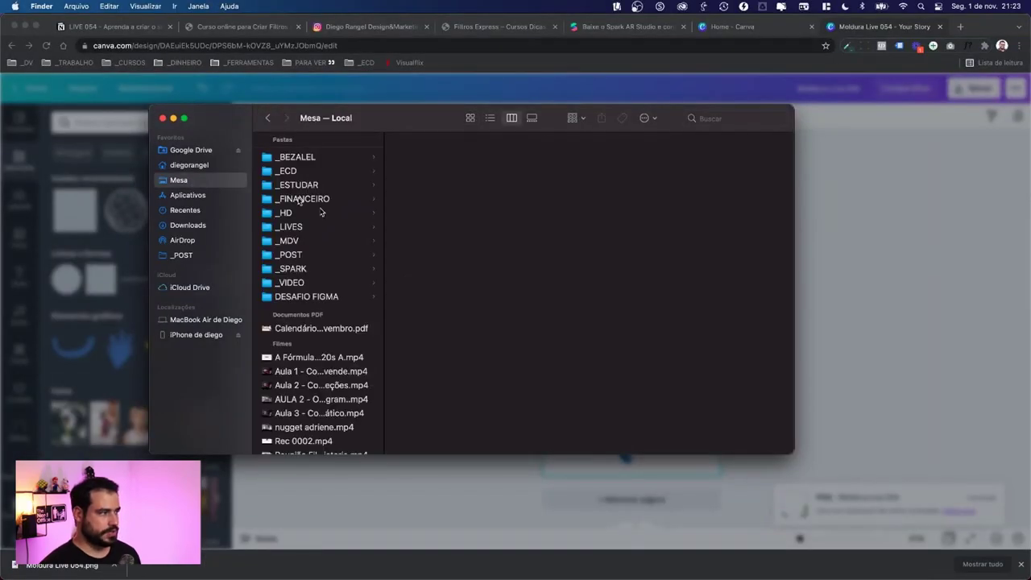
left_click(297, 227)
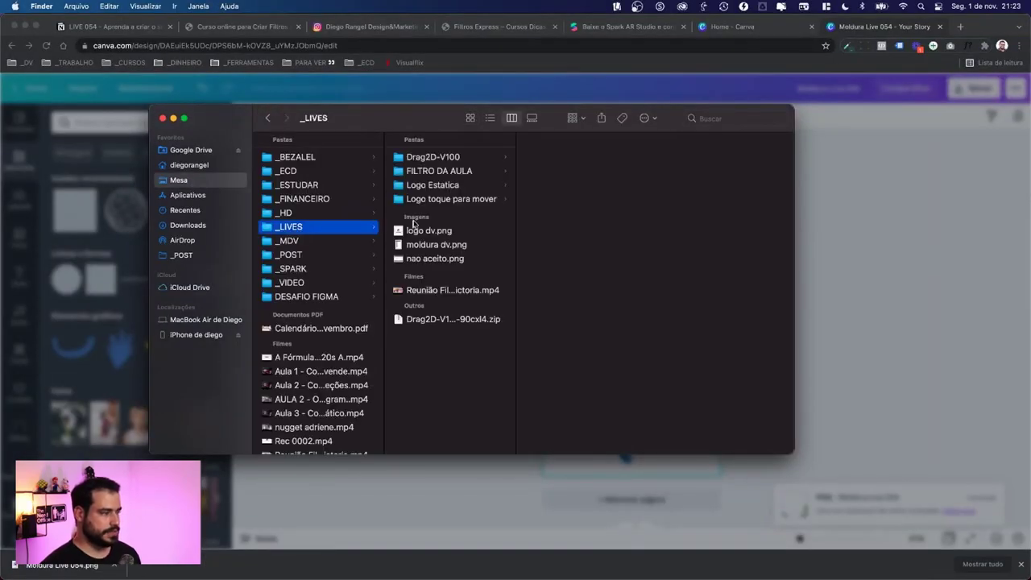
left_click(435, 174)
left_click(551, 158)
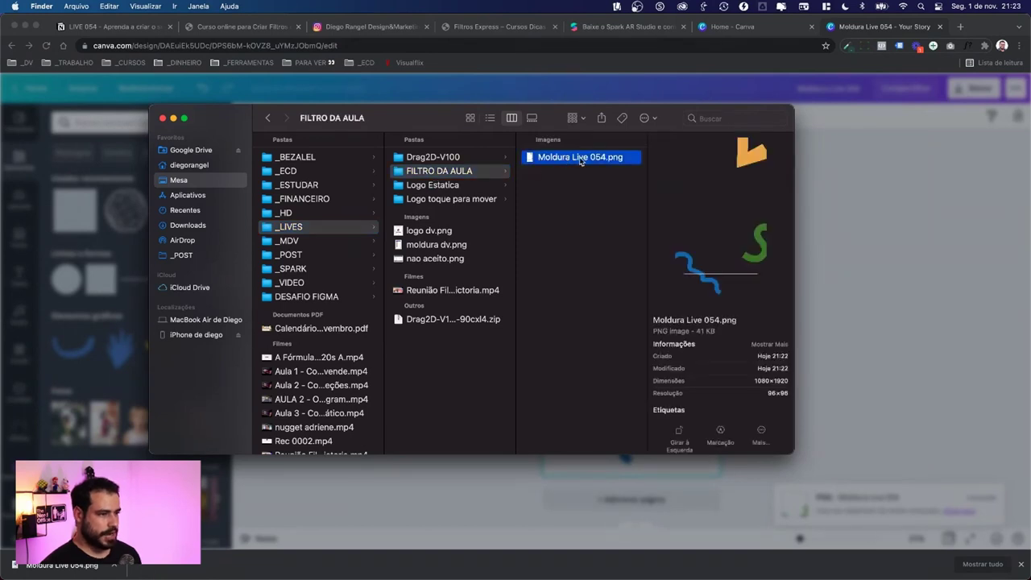
key("super+Tab")
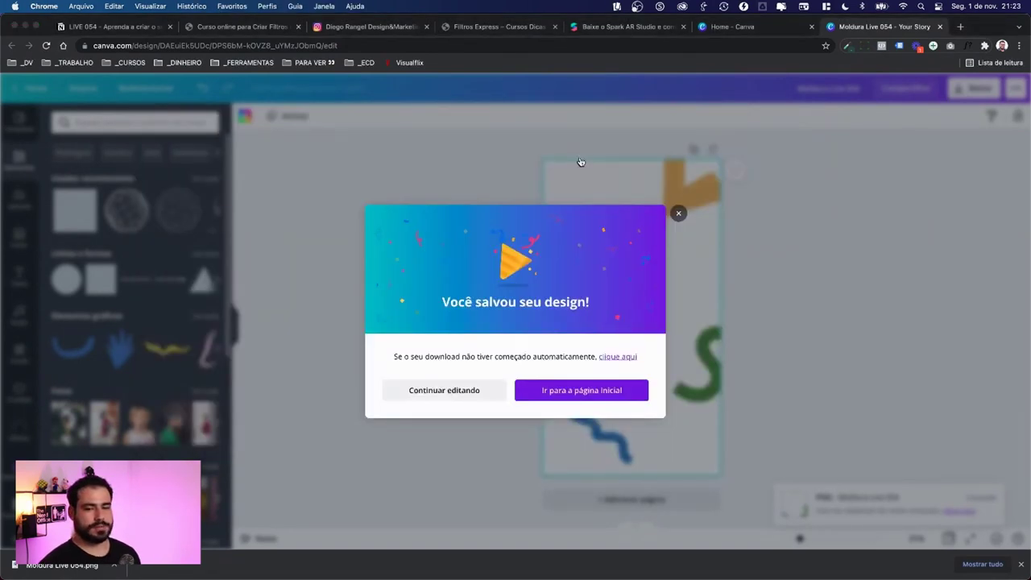
key("super+Tab")
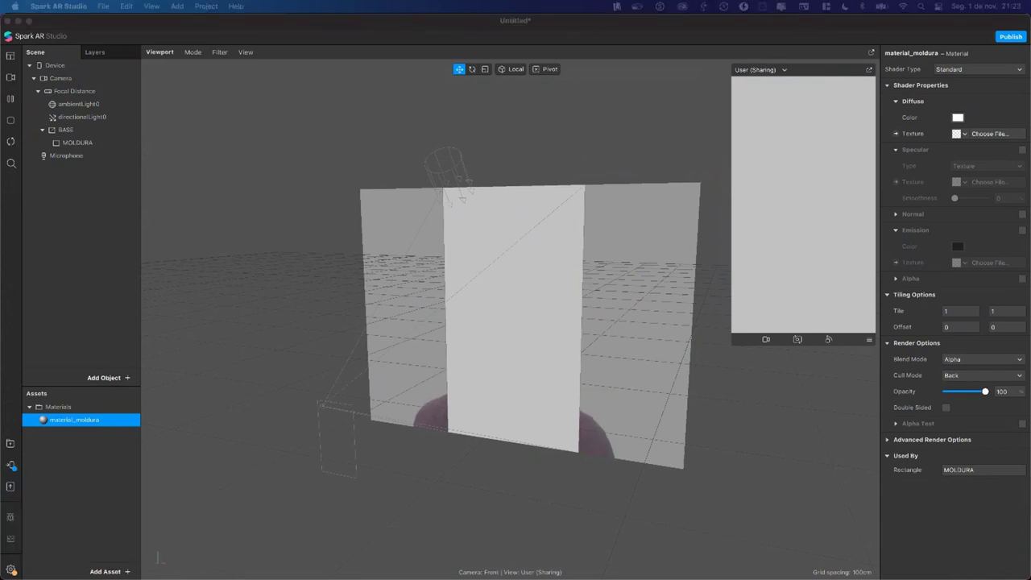
Step: Dismiss Project Properties and show material_moldura's Standard shader settings in the Inspector
left_click(101, 457)
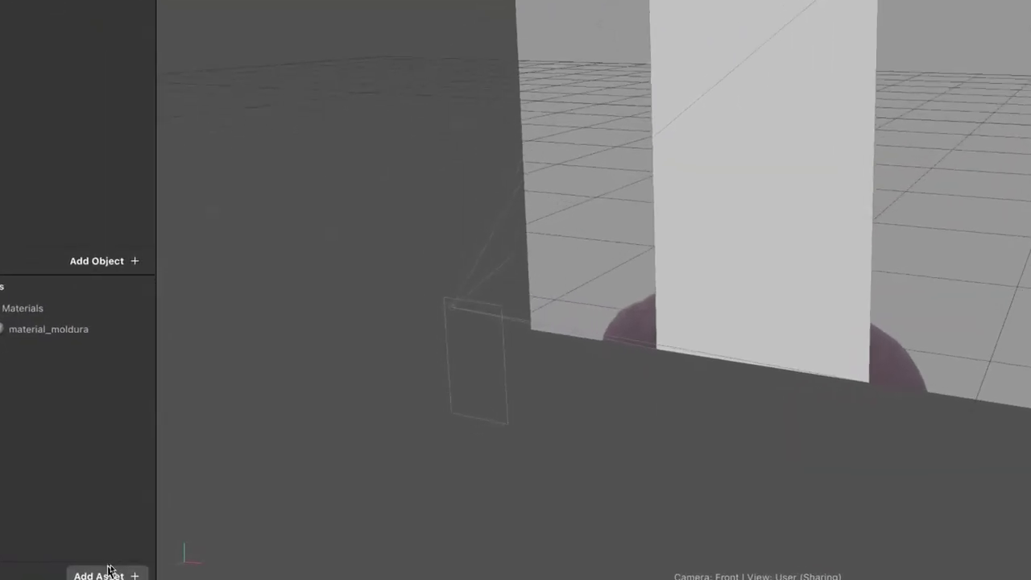
left_click(10, 569)
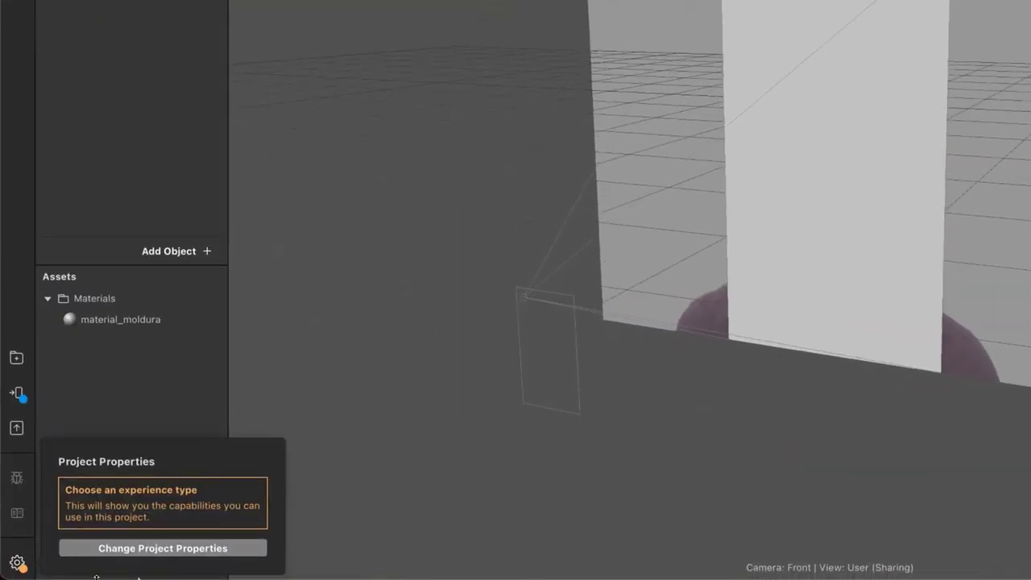
left_click(278, 365)
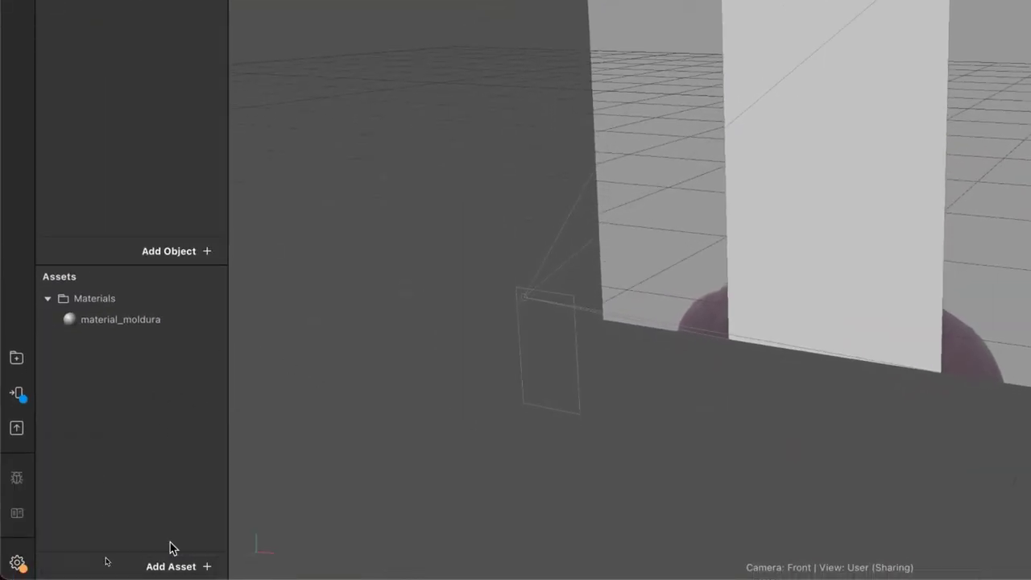
left_click(173, 567)
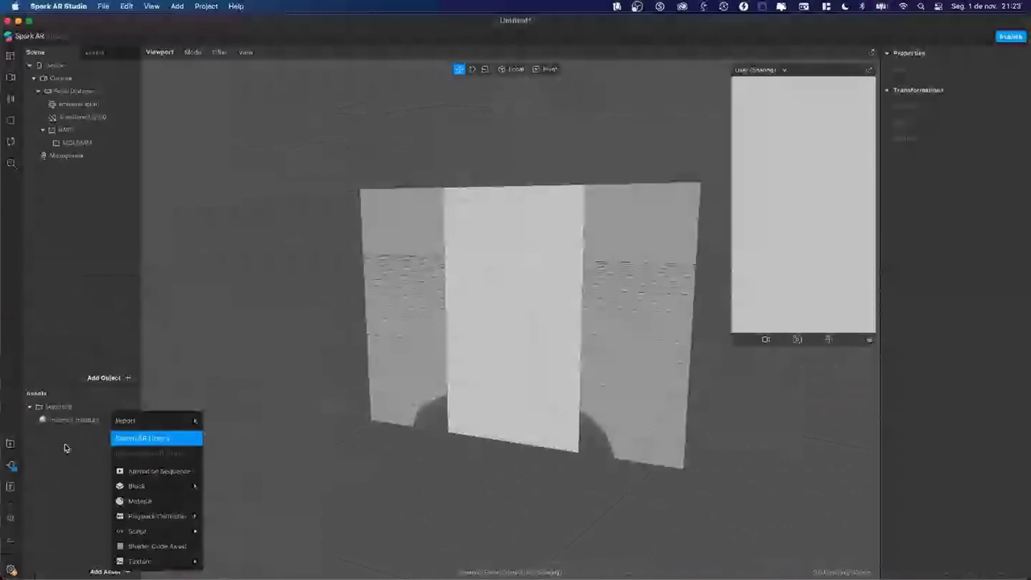
left_click(63, 422)
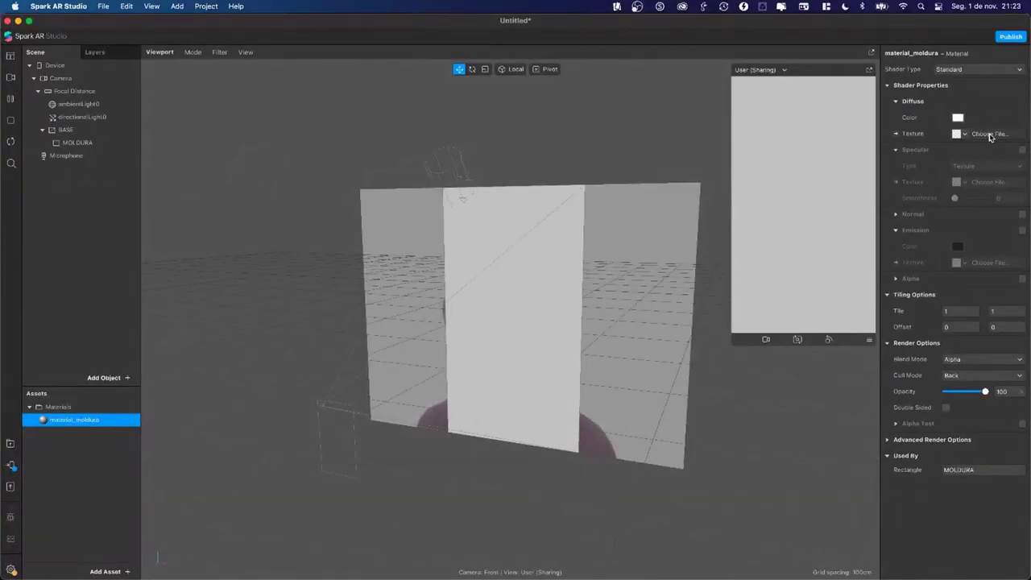
Step: Load FILTRO DA AULA/Moldura Live 054.png as the material's texture
left_click(989, 134)
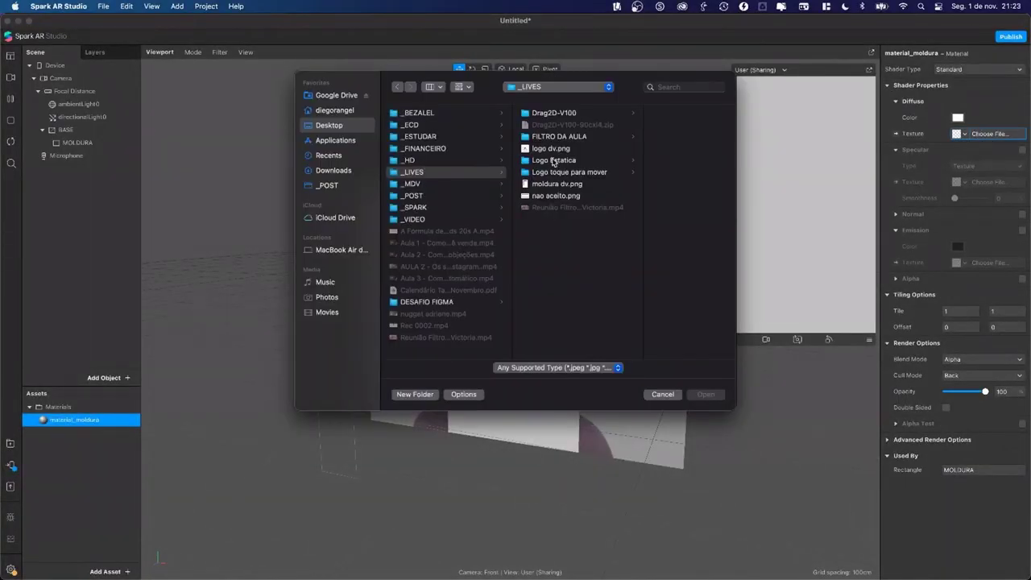
left_click(557, 136)
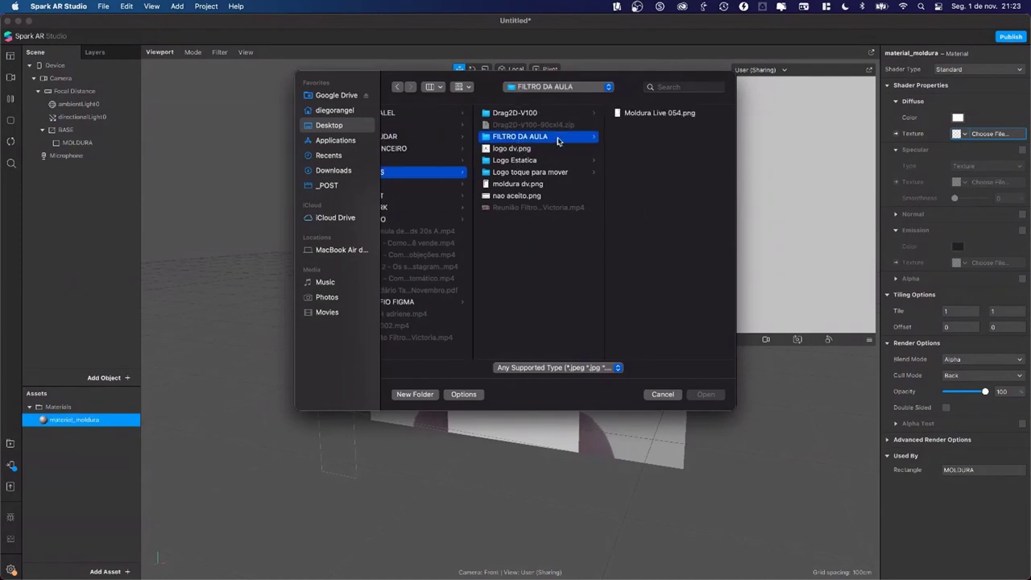
left_click(669, 115)
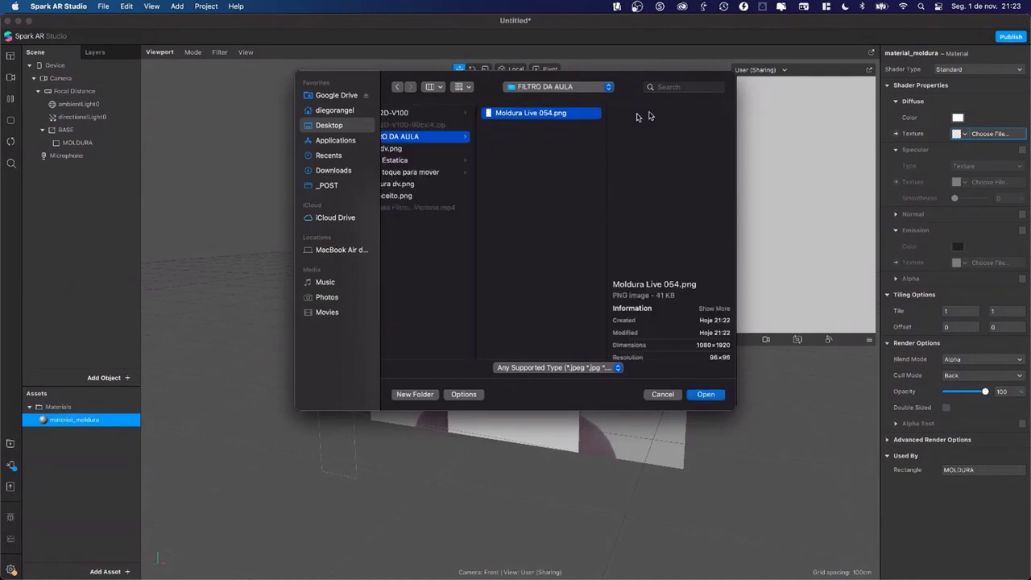
left_click(705, 394)
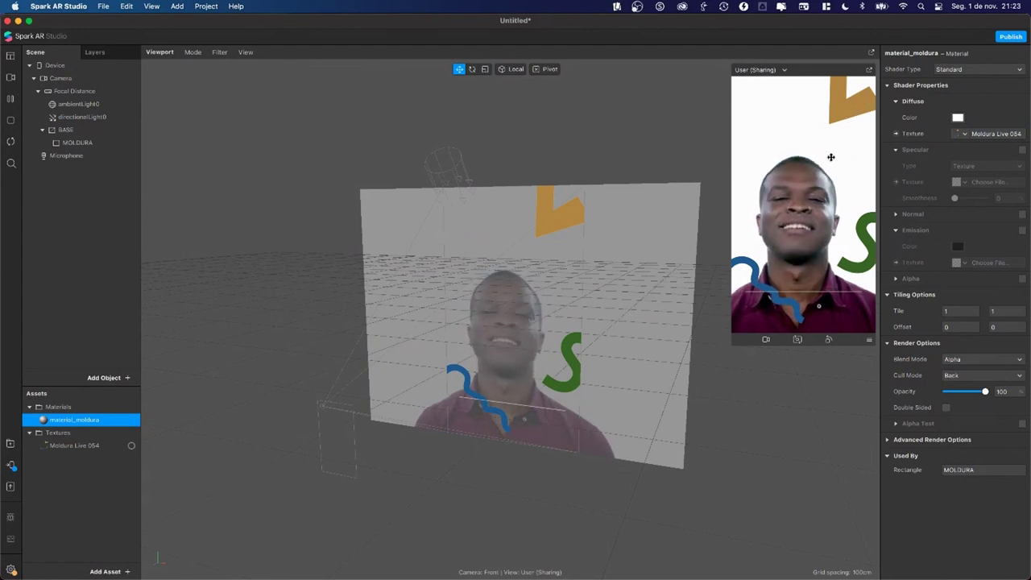
Step: Change the material's shader type to Flat
left_click(972, 71)
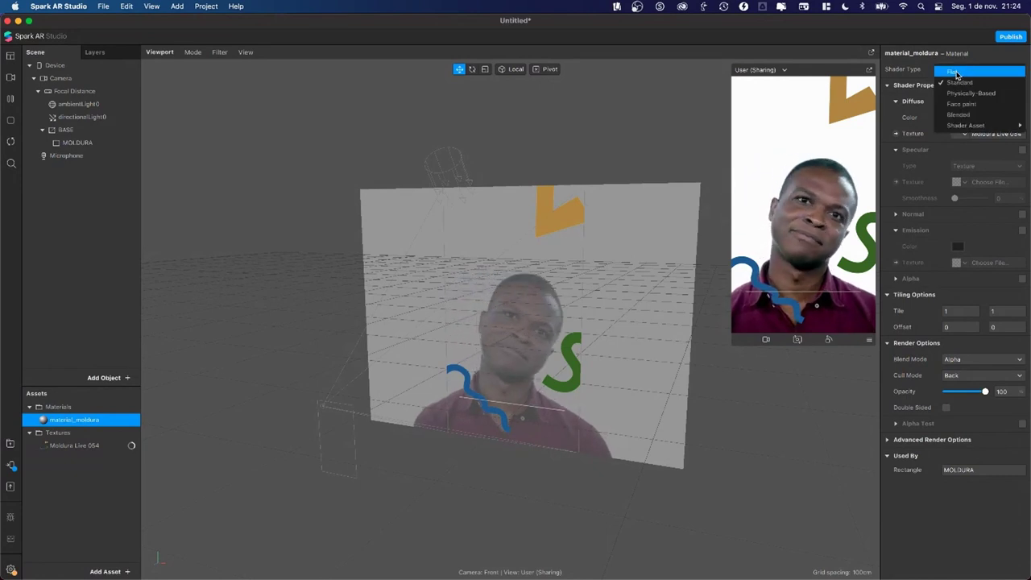
left_click(965, 78)
left_click(952, 71)
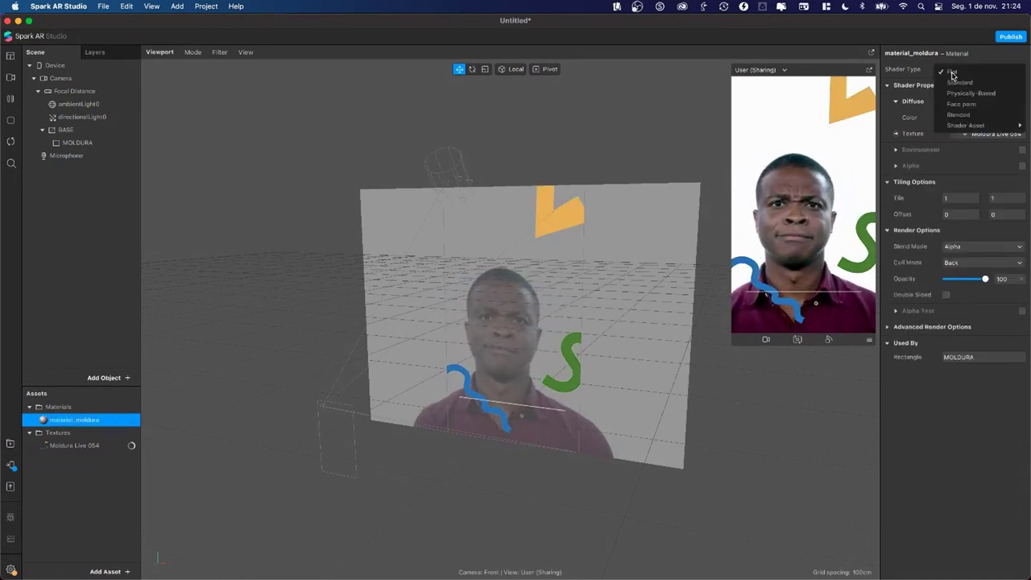
left_click(633, 144)
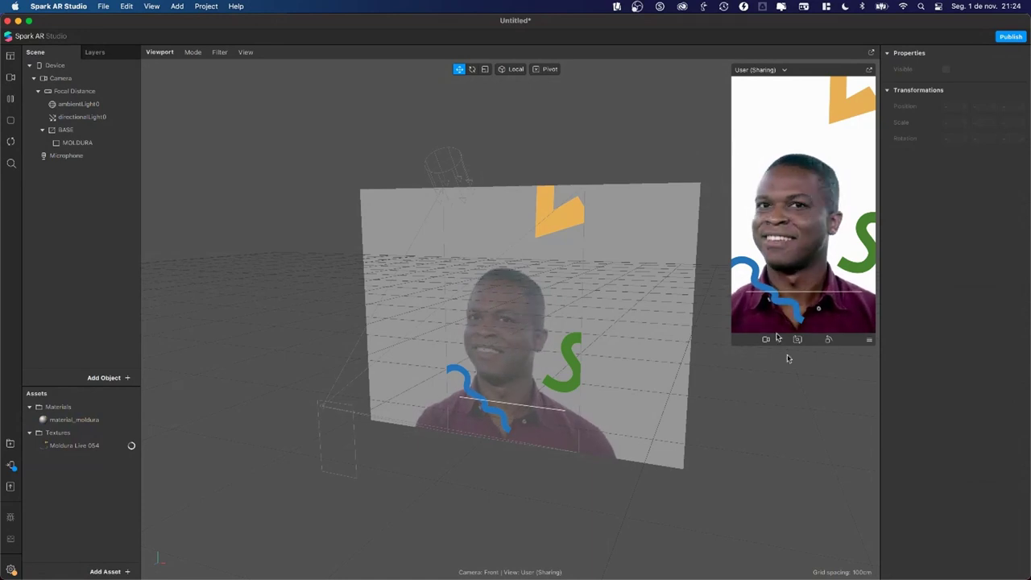
Step: Try the FaceTime HD Camera, then switch the preview to a Real-Time simulation video of a man in glasses
left_click(766, 340)
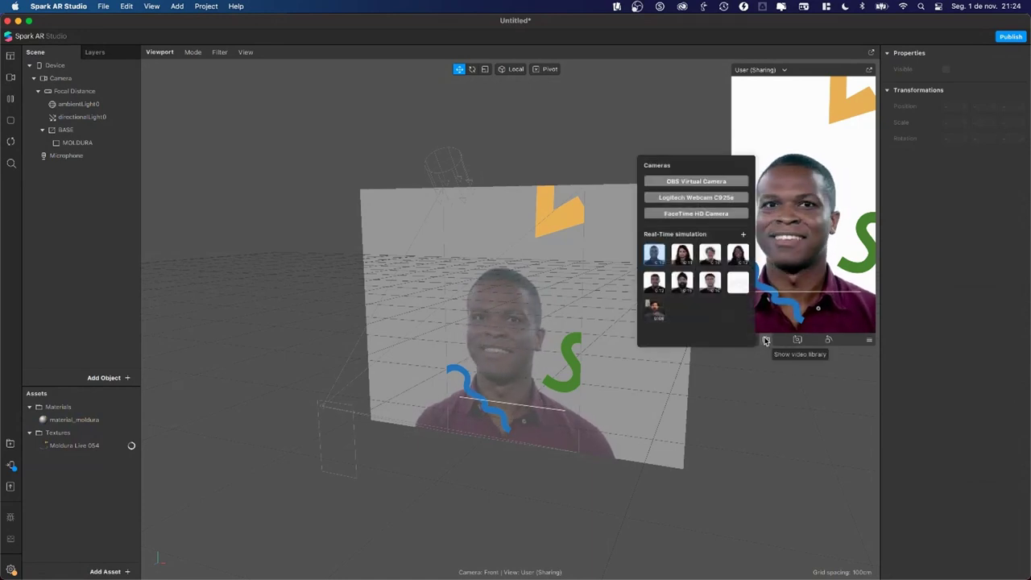
left_click(696, 214)
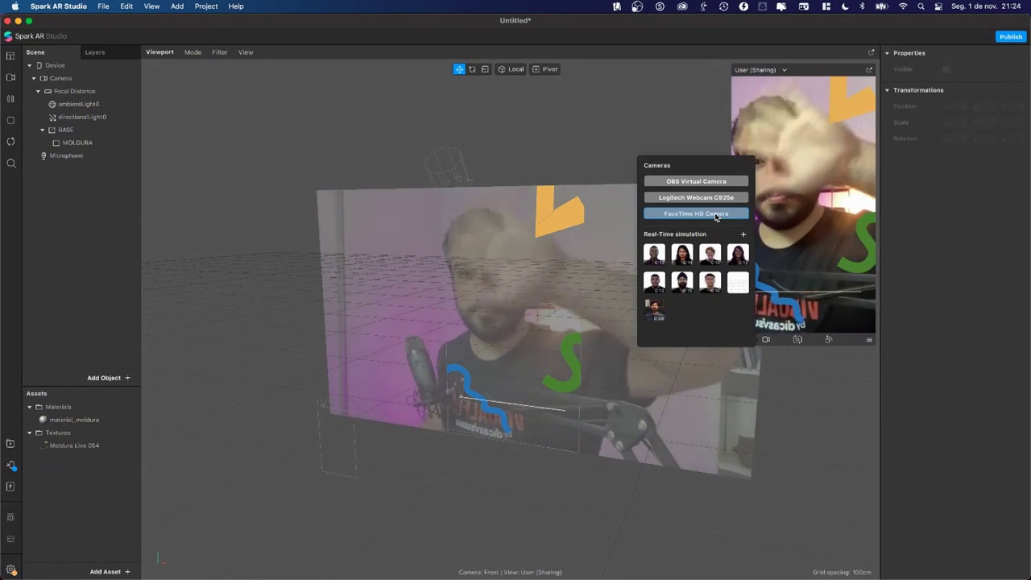
left_click(809, 211)
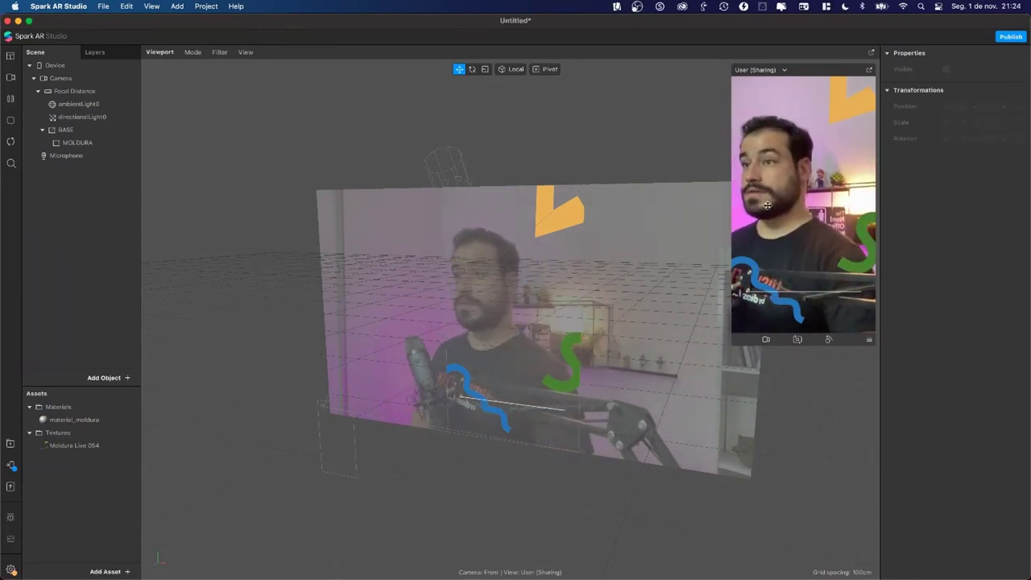
left_click(766, 339)
left_click(710, 282)
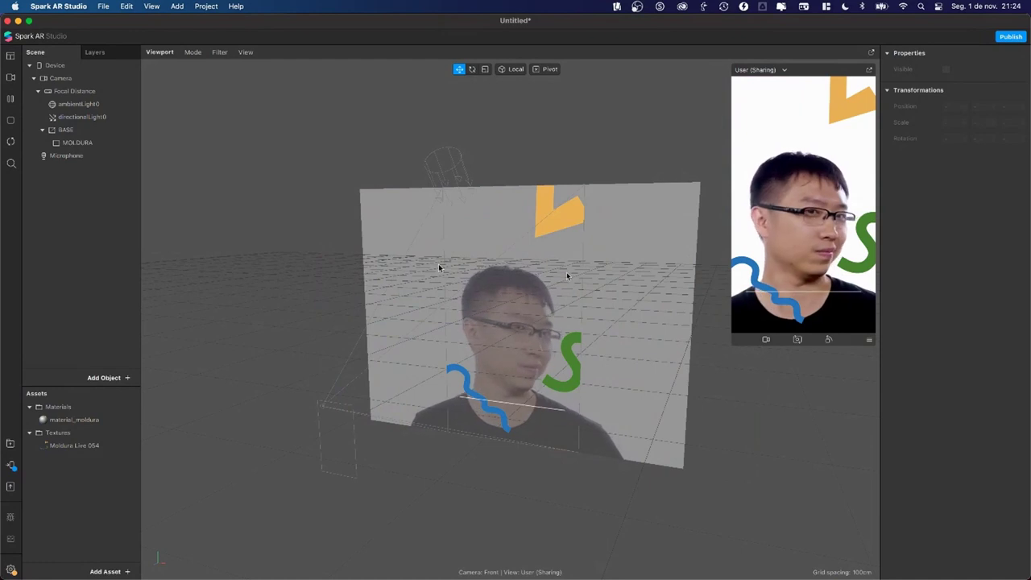
left_click(77, 131)
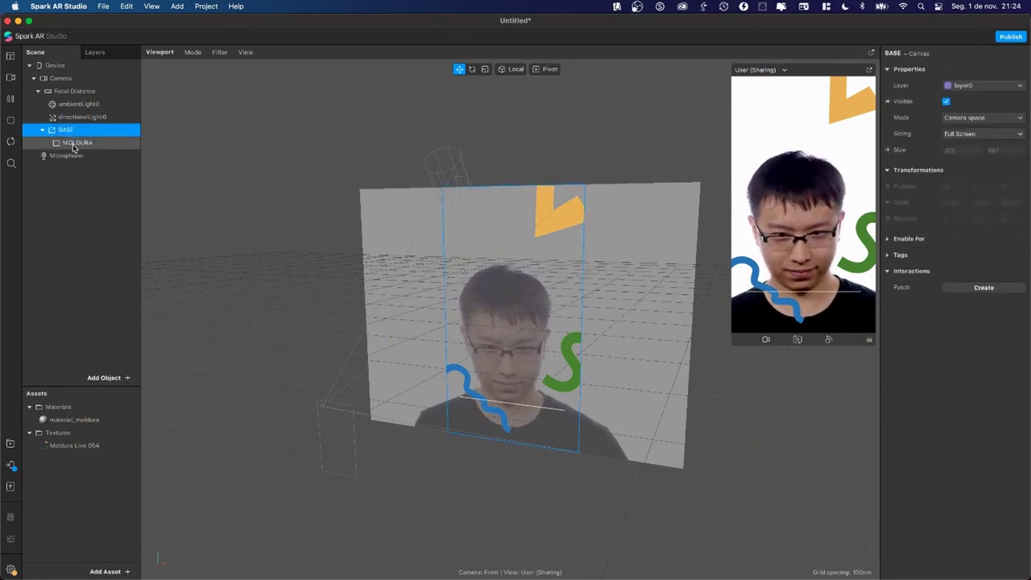
Step: Add a rectangle under the BASE canvas and move it toward the frame's top-left
left_click(72, 143)
left_click(71, 131)
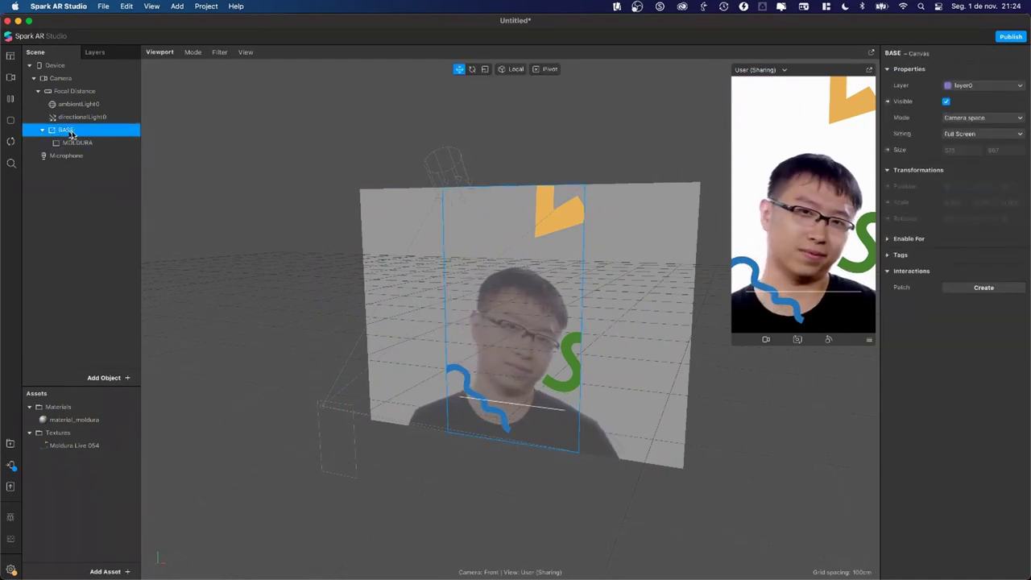
right_click(82, 133)
mouse_move(99, 142)
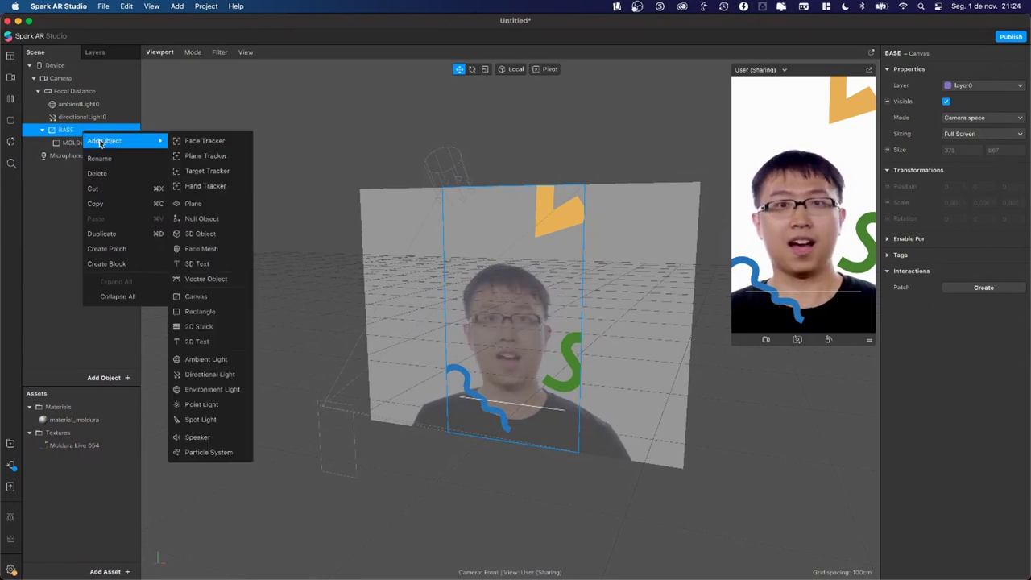
left_click(201, 313)
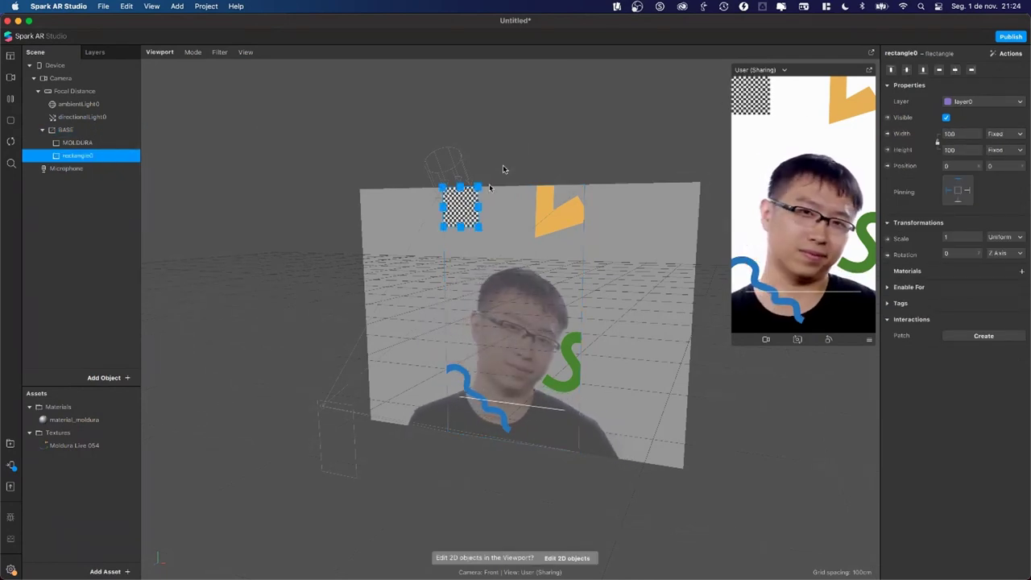
mouse_move(462, 207)
left_mouse_down()
mouse_move(472, 234)
mouse_move(544, 262)
mouse_move(469, 193)
mouse_move(445, 221)
mouse_move(474, 216)
mouse_move(460, 207)
mouse_move(470, 216)
left_mouse_up()
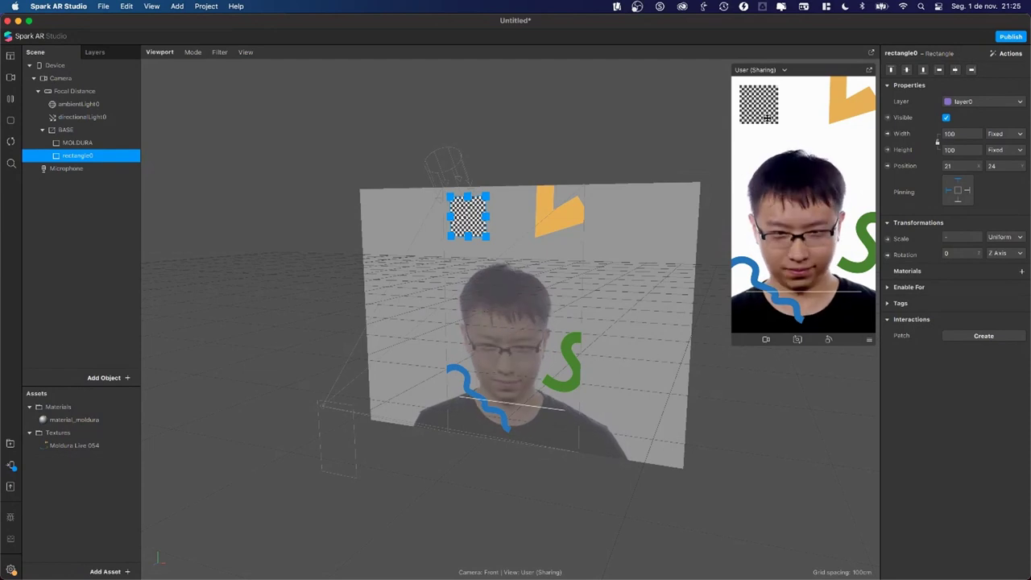
left_click_drag(486, 214, 527, 216)
Step: Set rectangle0's width to 200, then to 100 so it is square
double_click(950, 134)
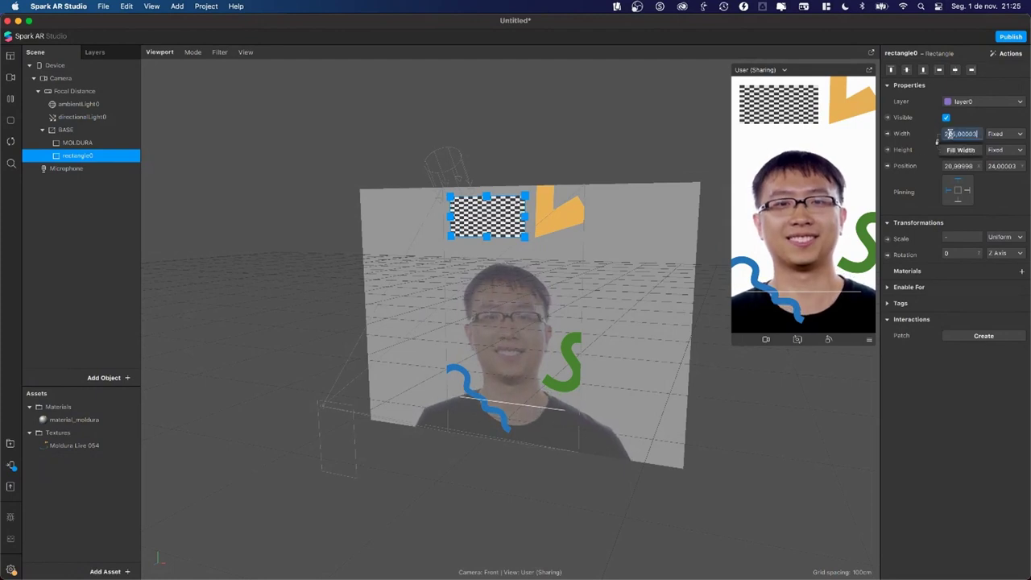
type("200")
key("Return")
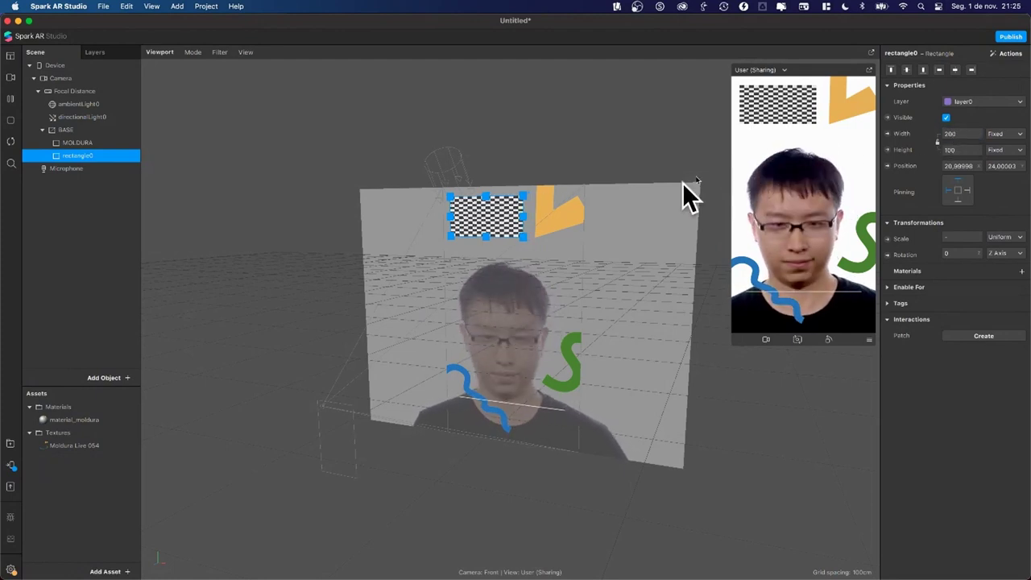
double_click(959, 134)
type("100")
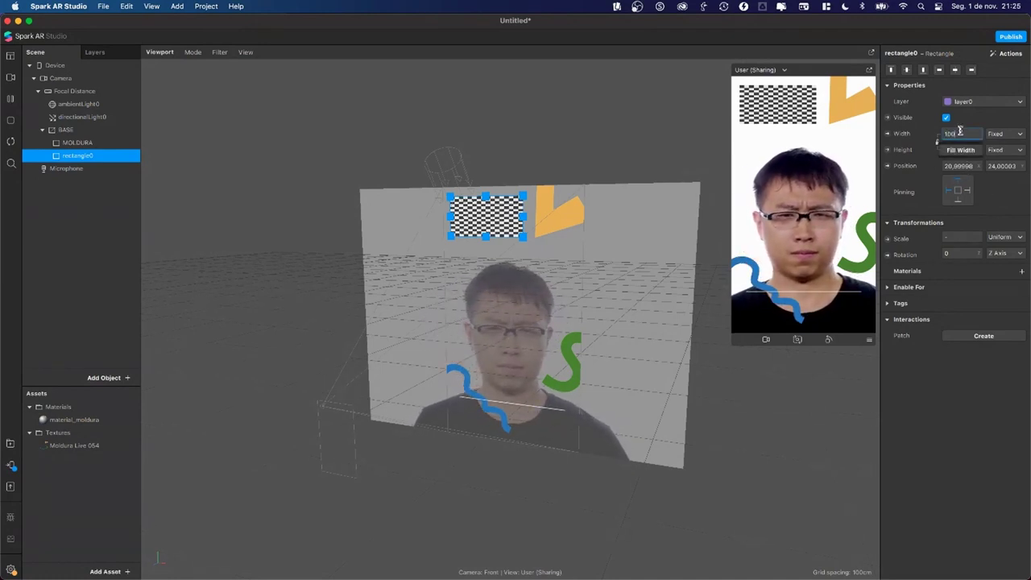
key("Return")
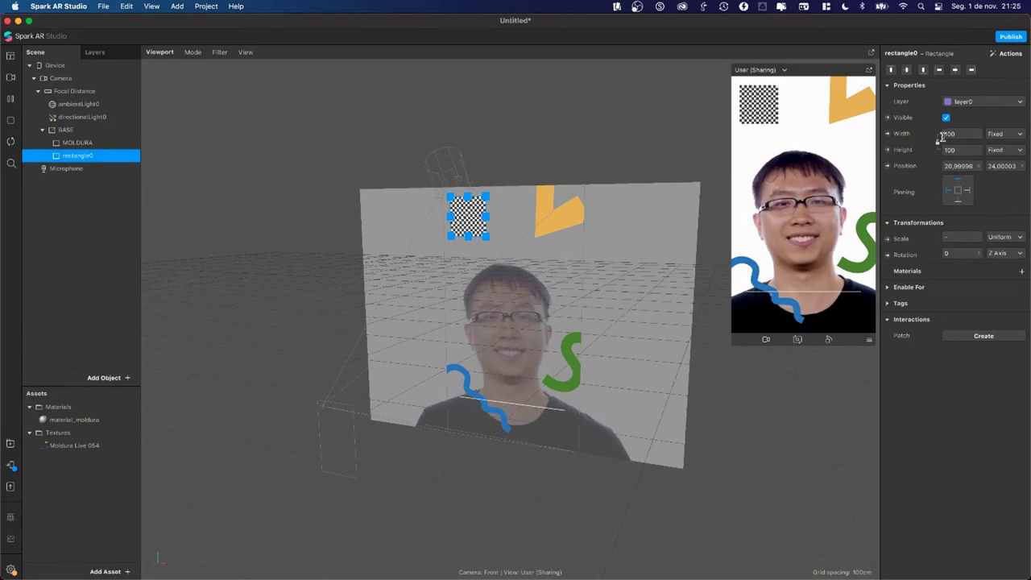
key("super+Tab")
Step: Start a new blank Instagram post design from Canva Home and show Logotipos
left_click(623, 150)
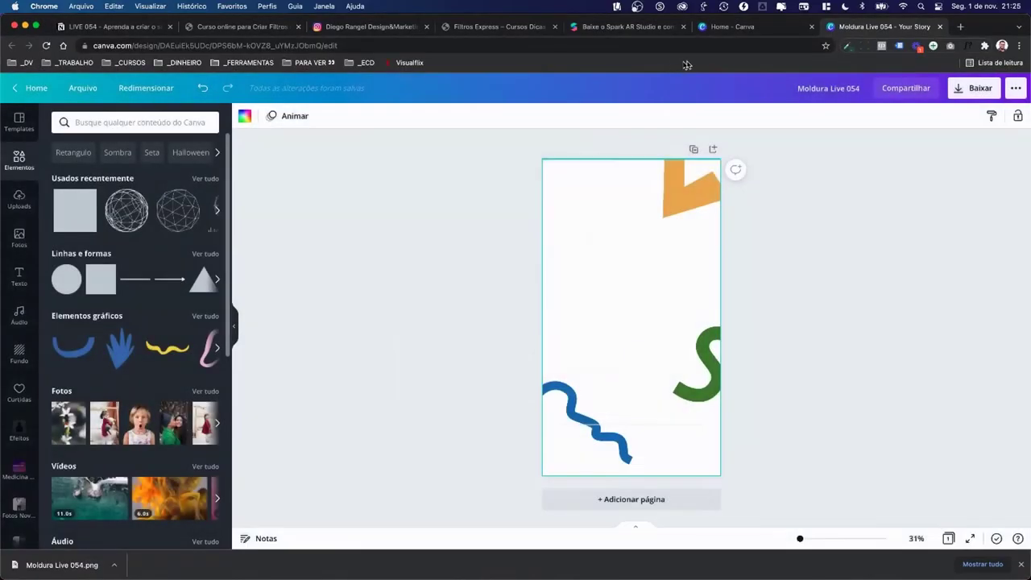
left_click(720, 32)
left_click(947, 95)
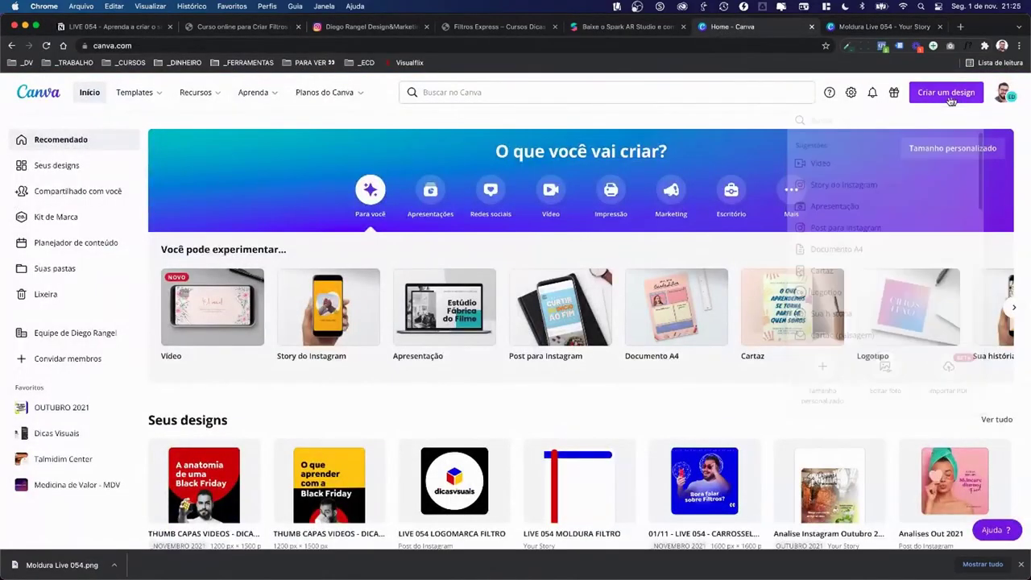
left_click(951, 95)
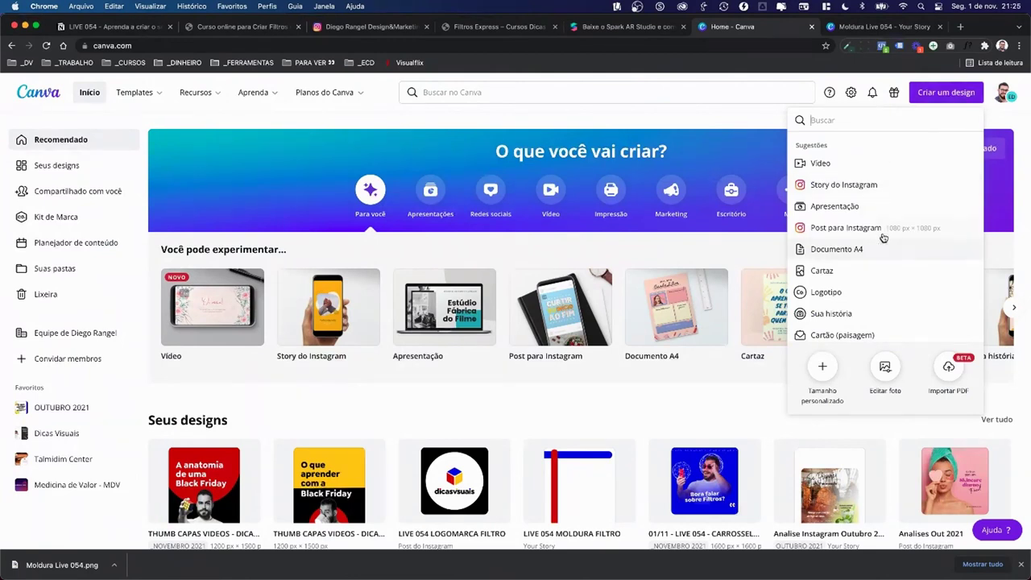
left_click(845, 228)
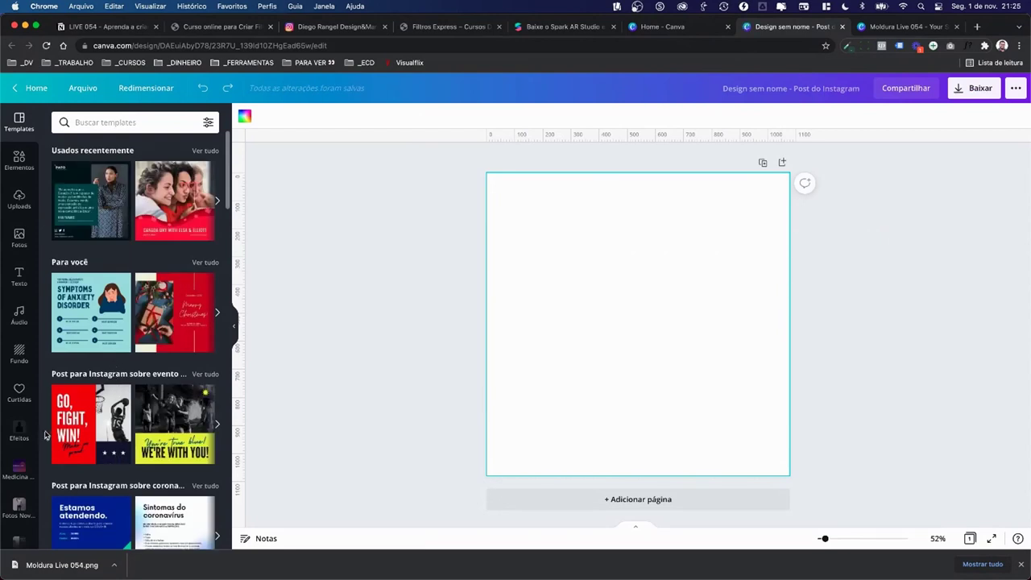
scroll(10, 426, "down", 5)
left_click(18, 447)
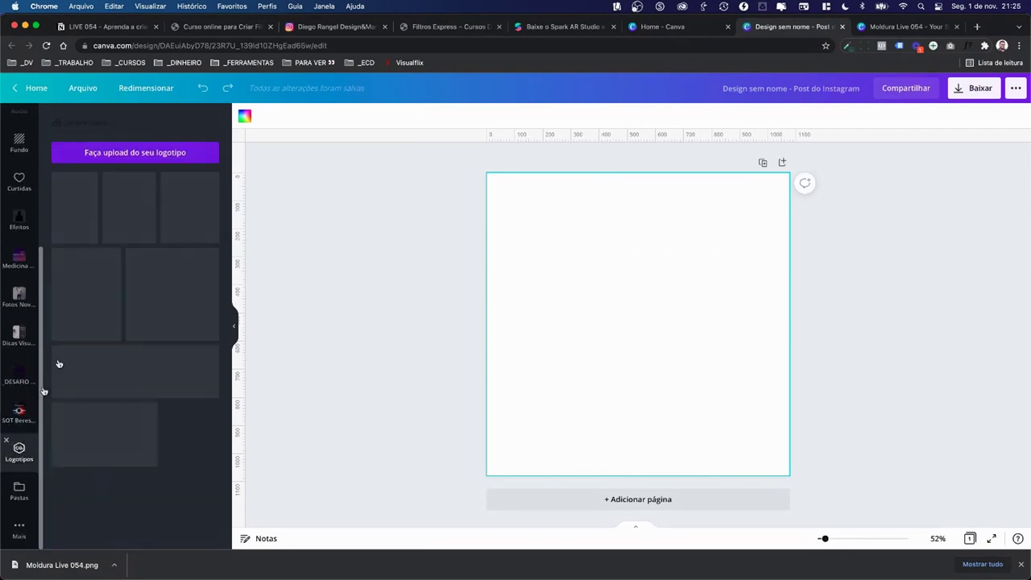
Step: Search Elementos for 'logo' and add the pink Coming Soon bubble from Figuras
scroll(7, 298, "up", 5)
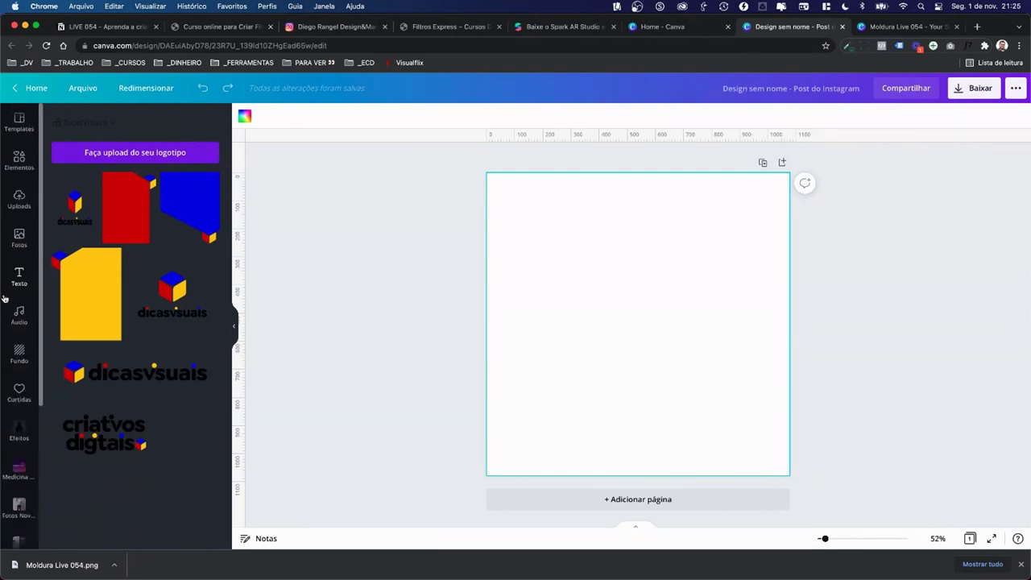
left_click(18, 161)
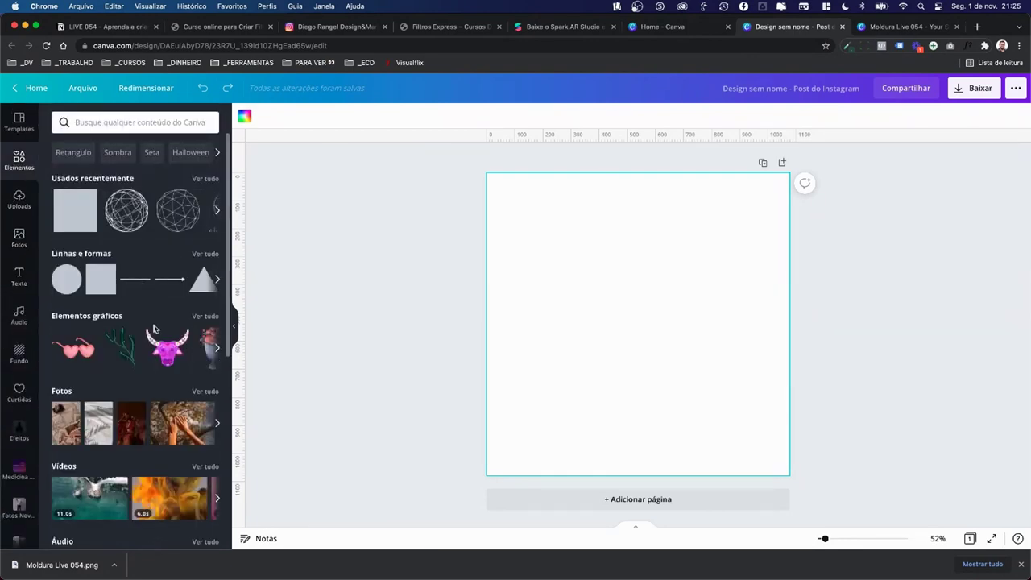
scroll(154, 328, "down", 1)
scroll(154, 328, "down", 5)
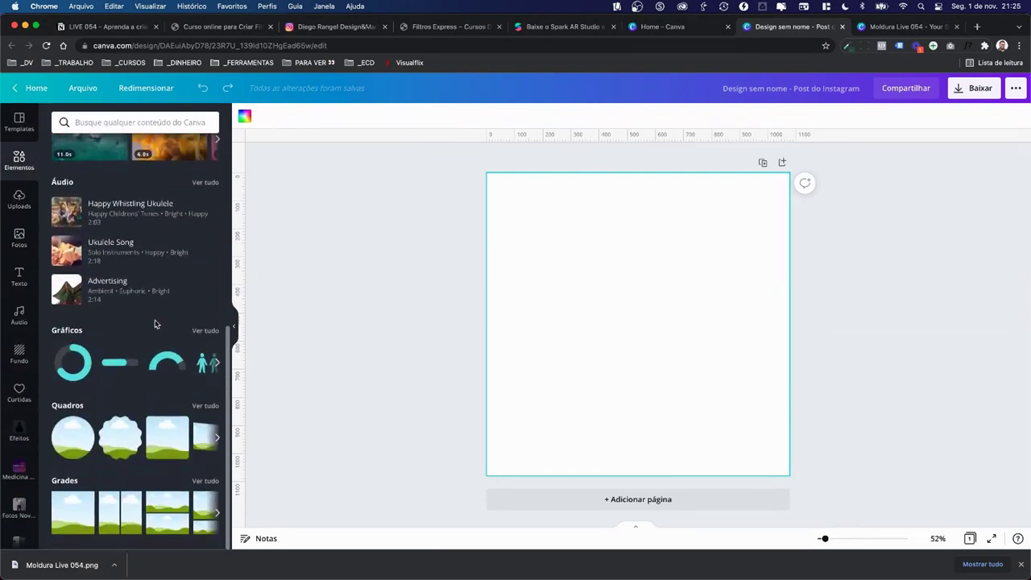
scroll(155, 324, "up", 6)
left_click(115, 124)
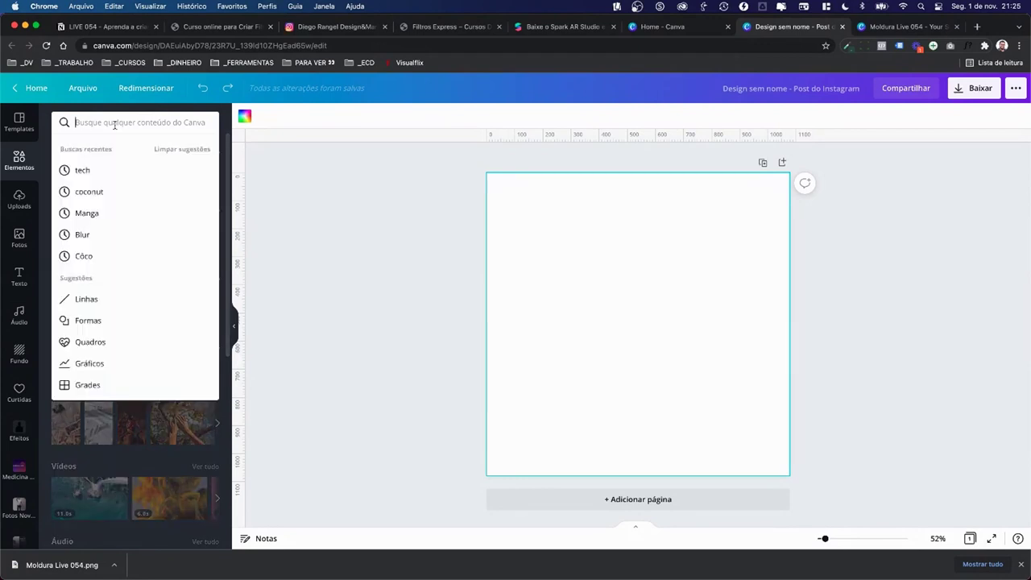
type("logo")
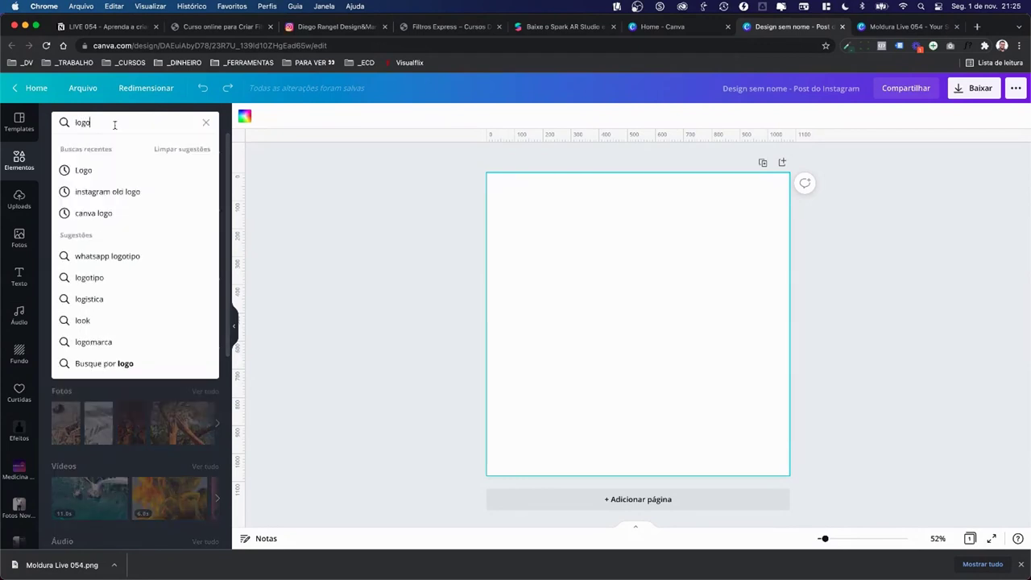
key("Return")
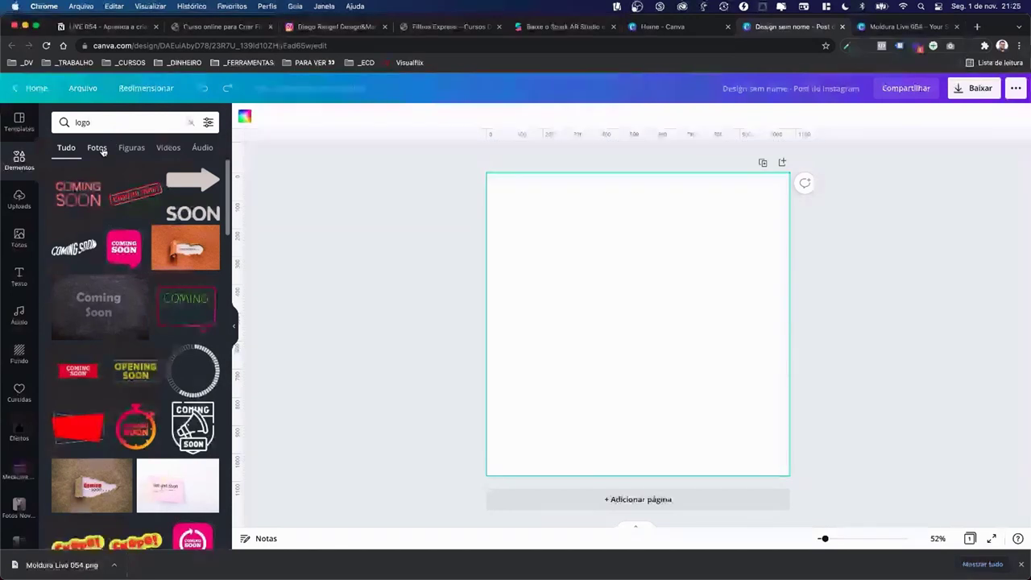
left_click(132, 147)
left_click(192, 201)
Step: Enlarge the Coming Soon bubble, try and undo a black background, then shrink it slightly
left_click_drag(575, 263, 522, 199)
left_click(498, 246)
left_click(533, 202)
left_click(488, 207)
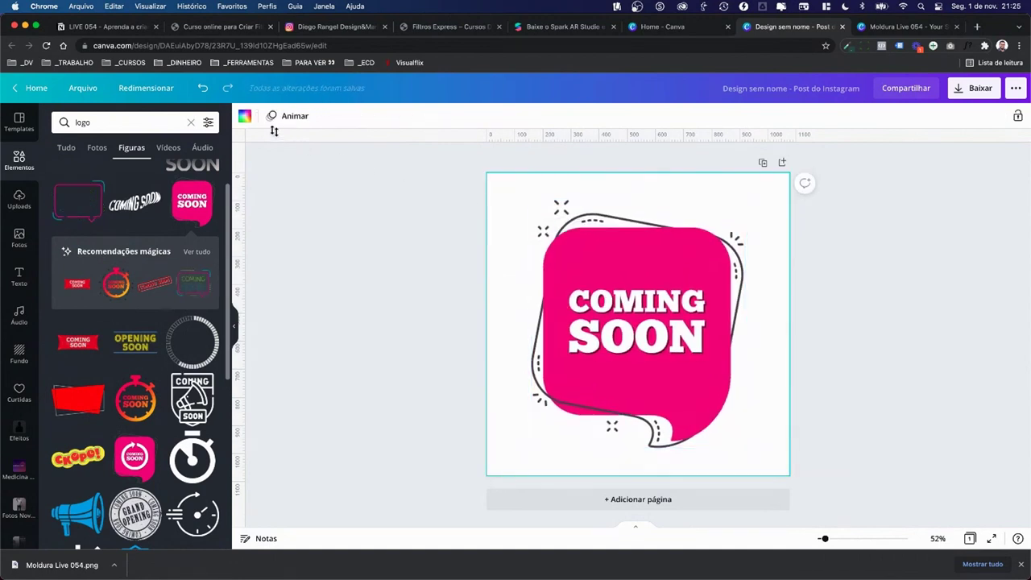
left_click(244, 117)
left_click(177, 248)
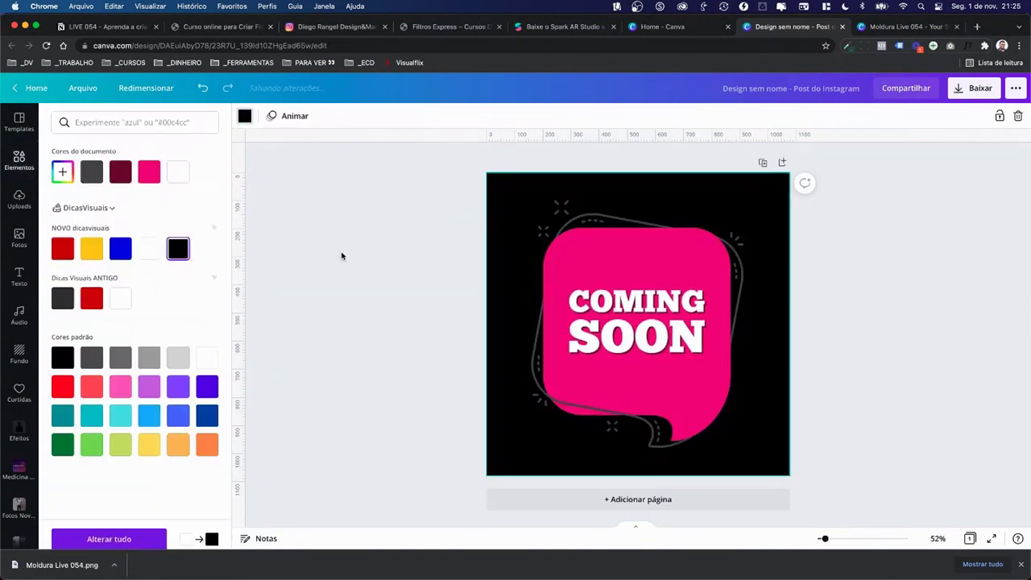
key("super+z")
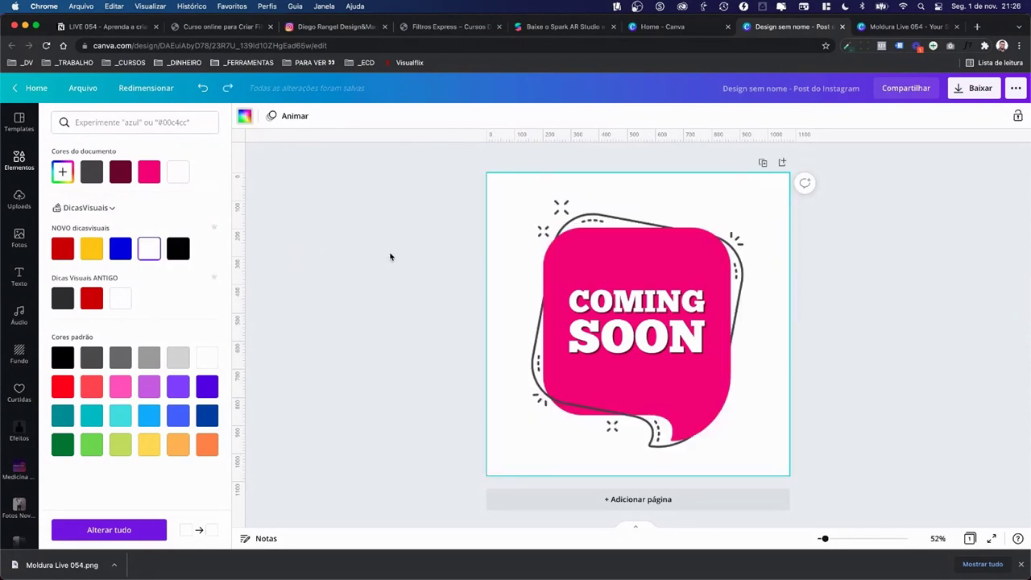
left_click(392, 255)
left_click(568, 213)
mouse_move(531, 199)
left_mouse_down()
mouse_move(543, 214)
mouse_move(534, 206)
left_mouse_up()
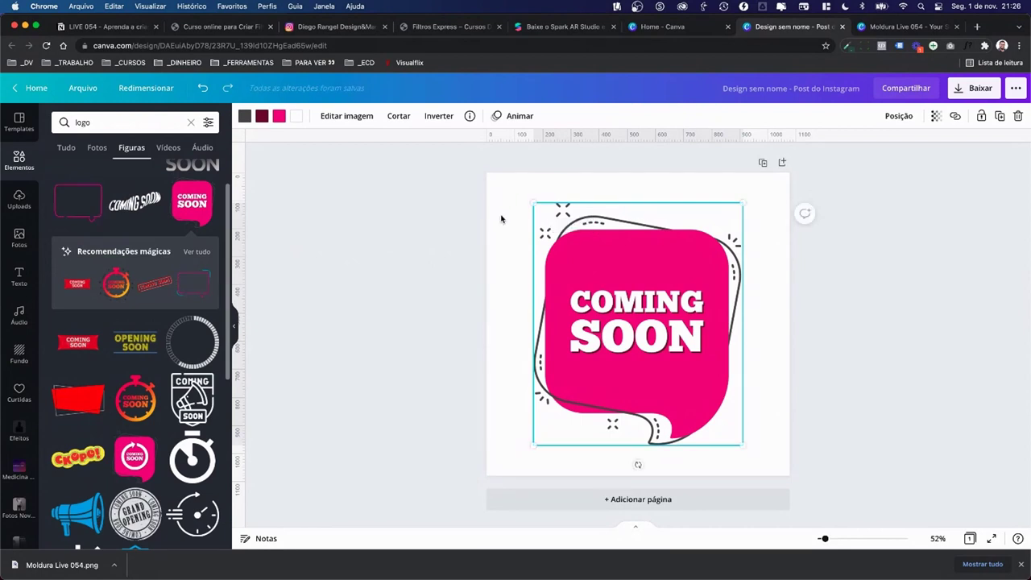
left_click(504, 219)
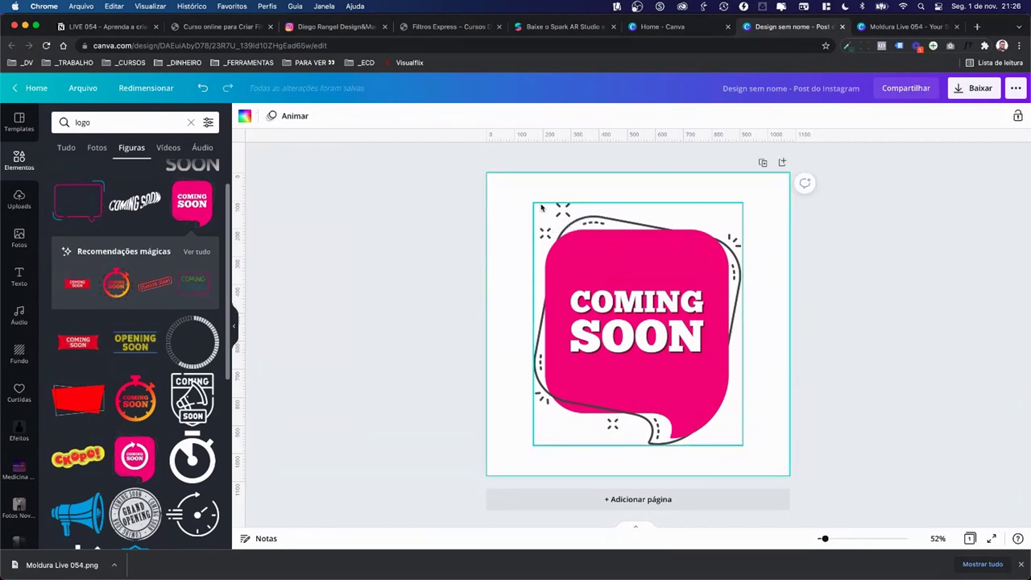
left_click(586, 250)
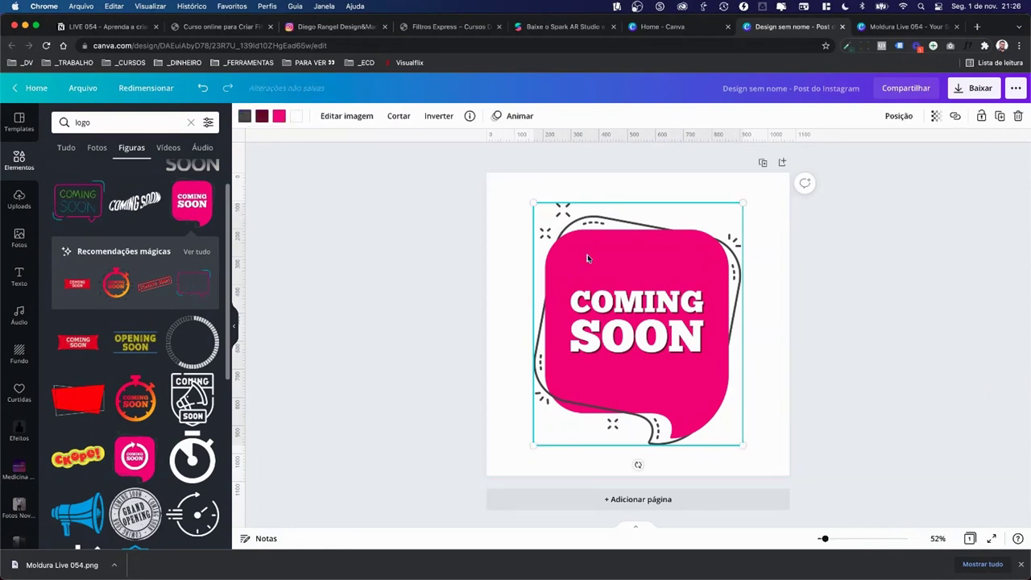
Step: Copy the three decorative shapes from Moldura Live 054 and paste them into the post
left_click(883, 31)
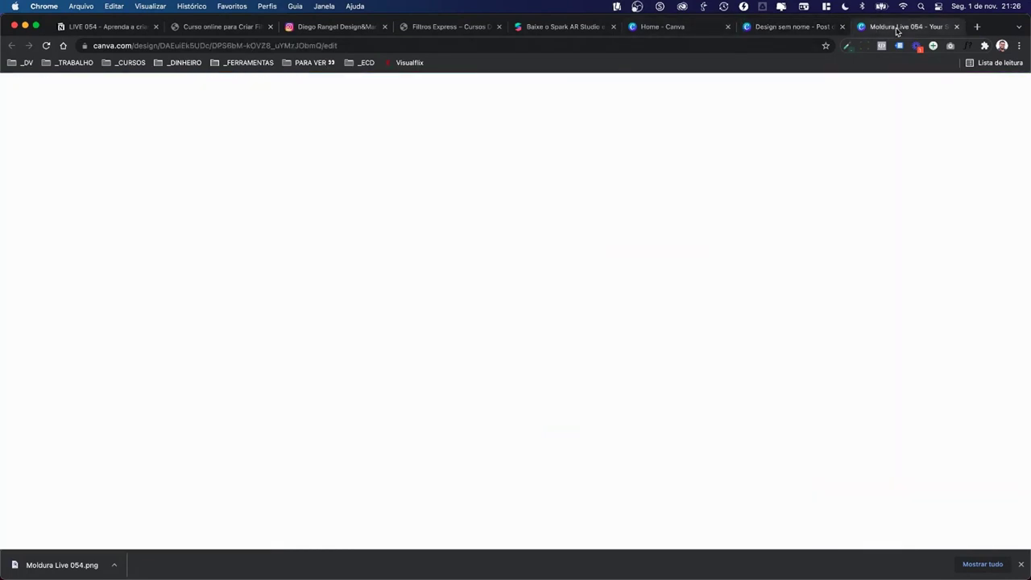
left_click(702, 189)
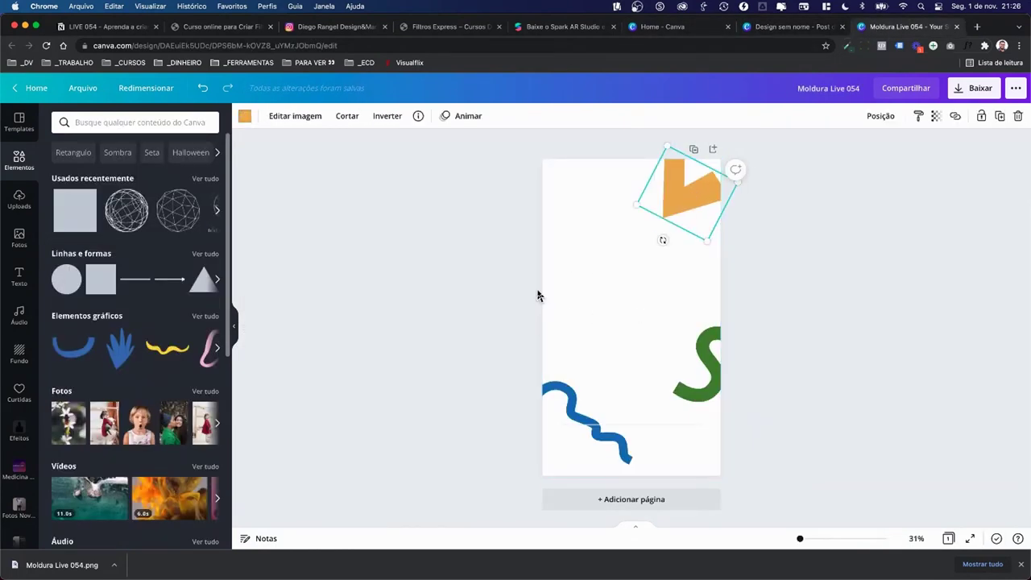
left_click_drag(494, 194, 745, 401)
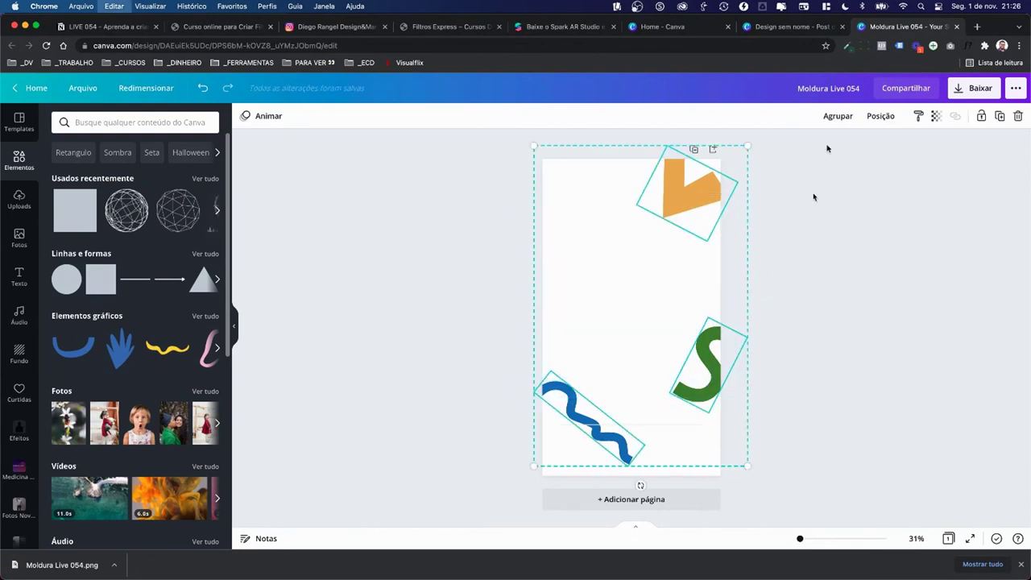
left_click(809, 27)
left_click(750, 256)
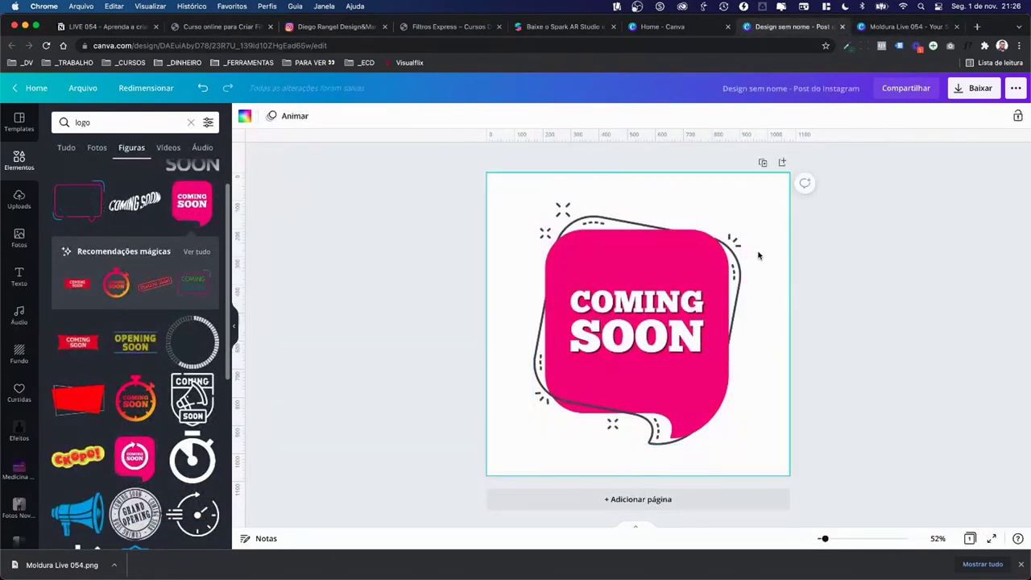
key("cmd+v")
left_click(655, 272)
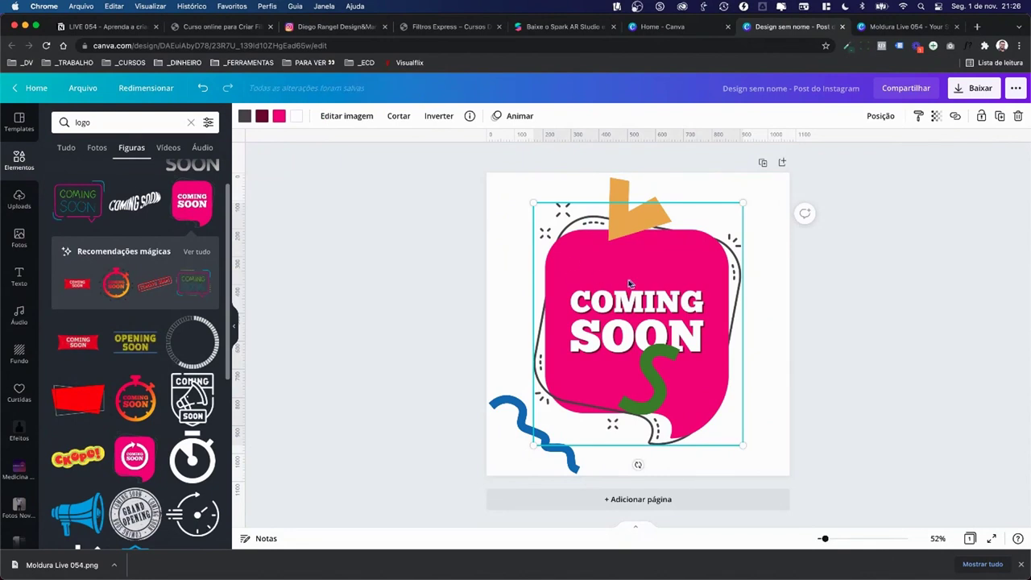
Step: Recolour the Coming Soon bubble with an orange fill, green accents and a green outline
left_click(278, 117)
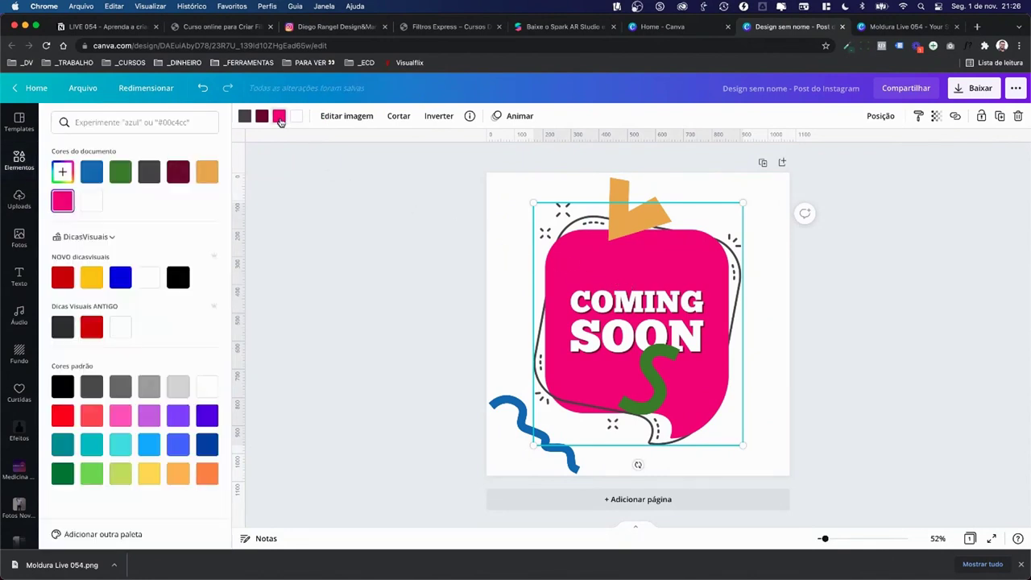
left_click(207, 172)
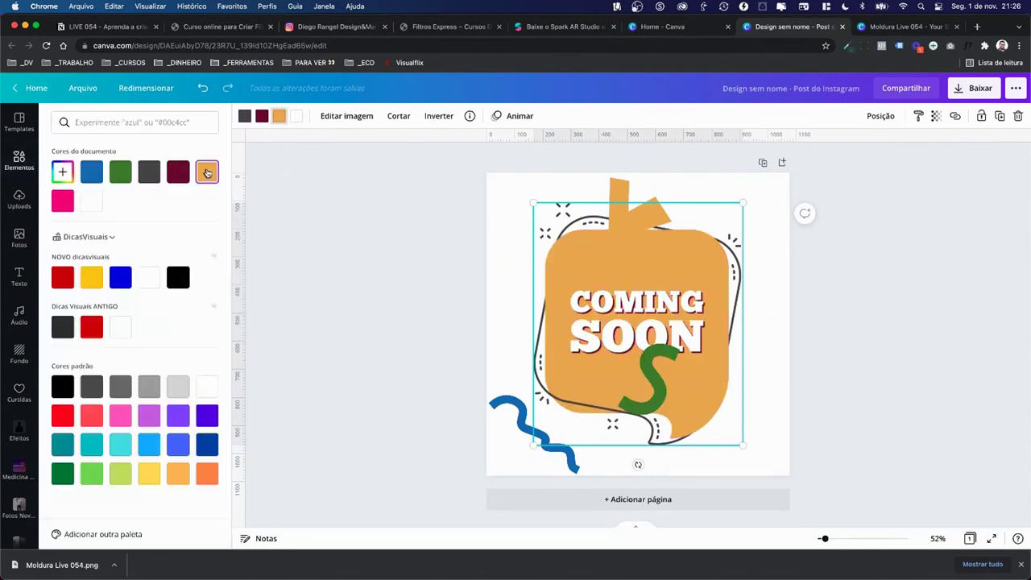
left_click(261, 116)
left_click(121, 174)
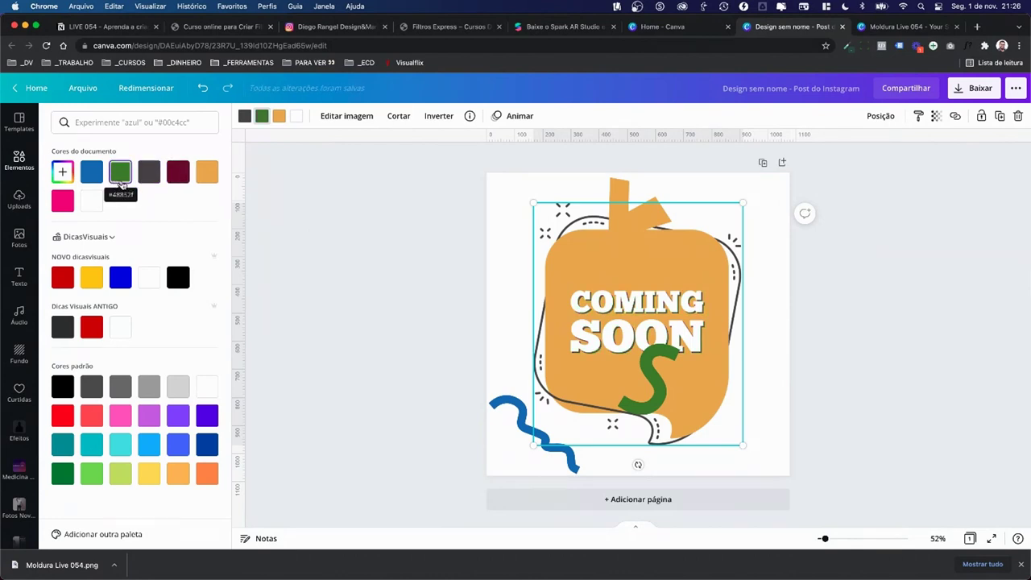
left_click(149, 171)
left_click(118, 176)
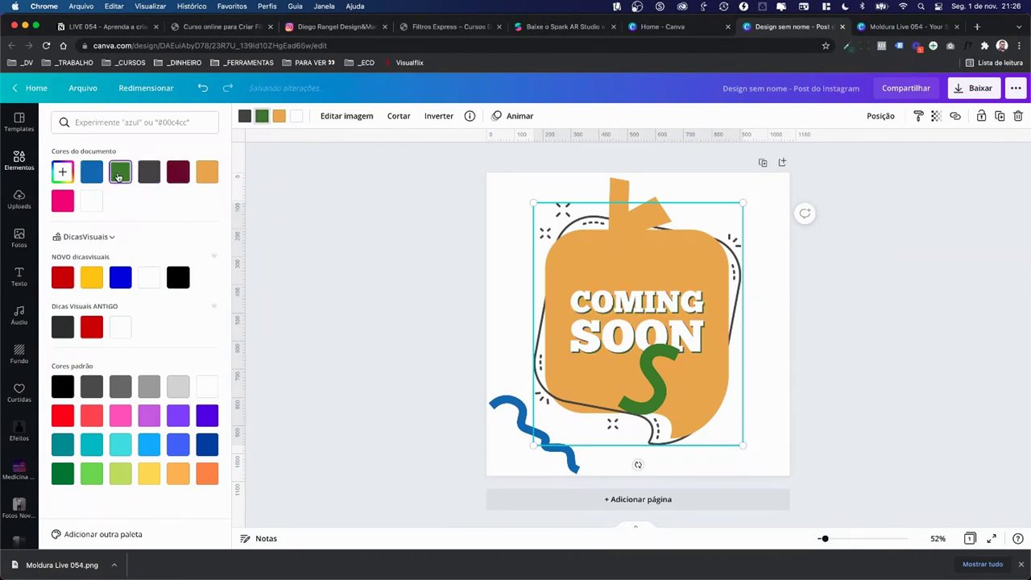
left_click(101, 176)
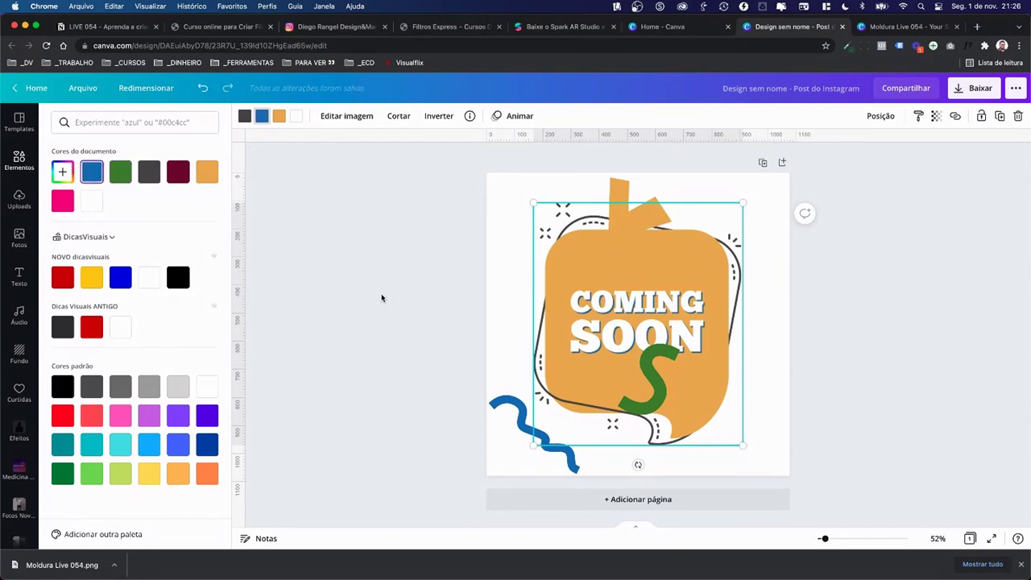
left_click(245, 118)
left_click(120, 174)
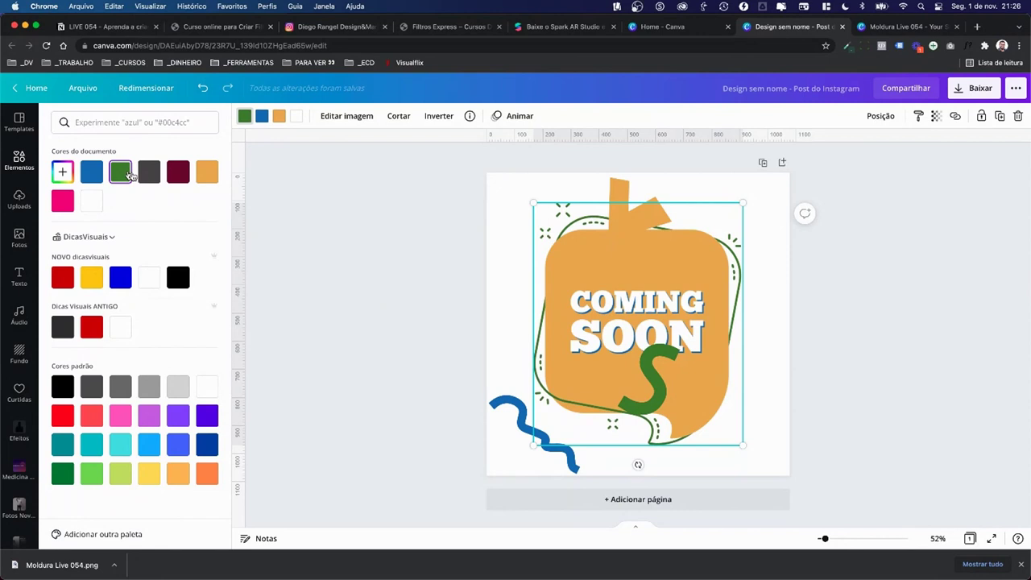
left_click(301, 275)
Step: Delete the pasted blue squiggle, green S shape and orange flag shape
left_click(525, 452)
key("BackSpace")
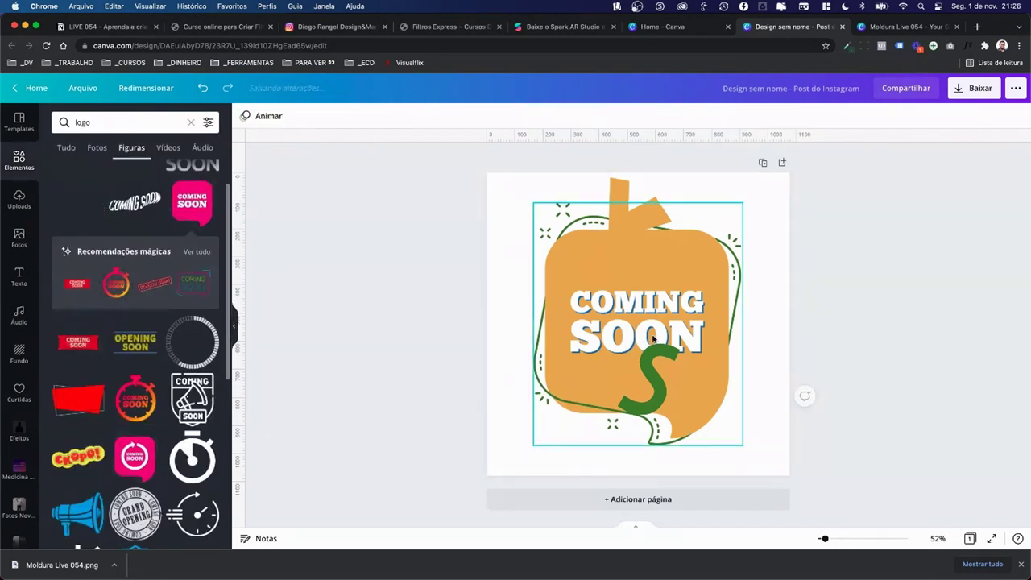
left_click(653, 338)
key("BackSpace")
left_click(636, 194)
key("BackSpace")
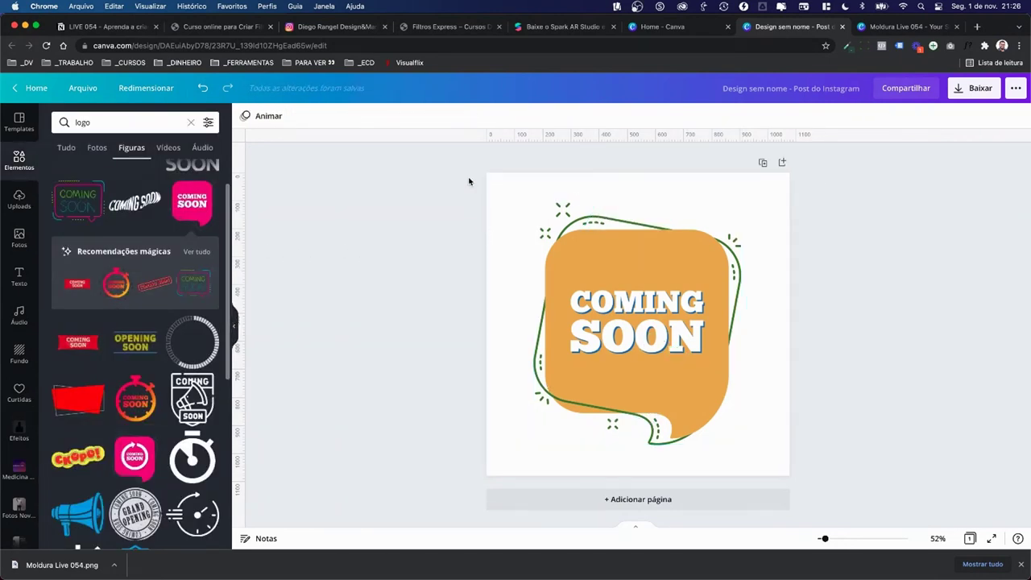
left_click_drag(469, 181, 744, 446)
left_click(813, 385)
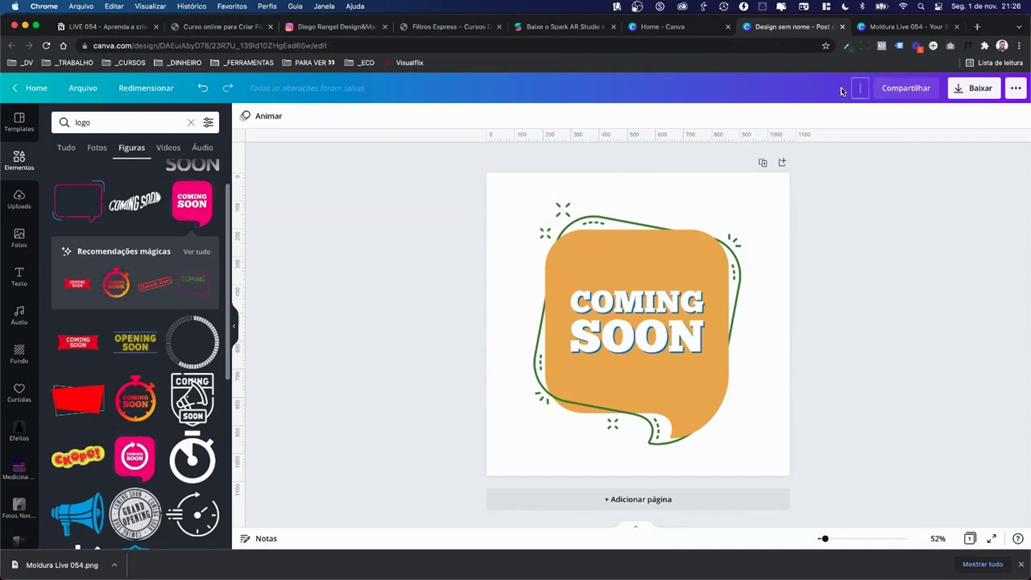
Step: Title the post 'Logomarca Live 054' and save it as a transparent PNG
type("Lof")
type("omarca Live")
type(" 054")
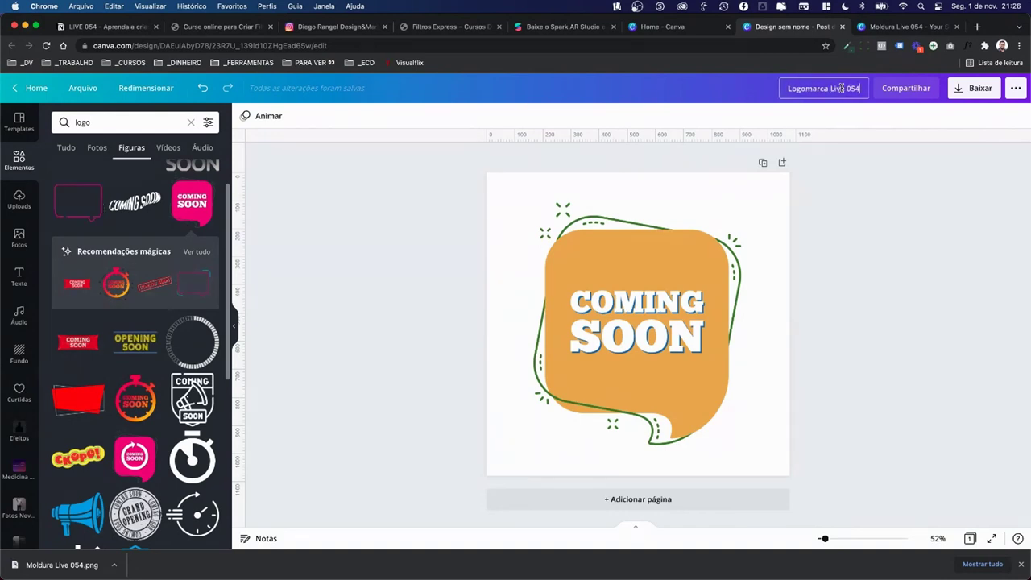
key("Return")
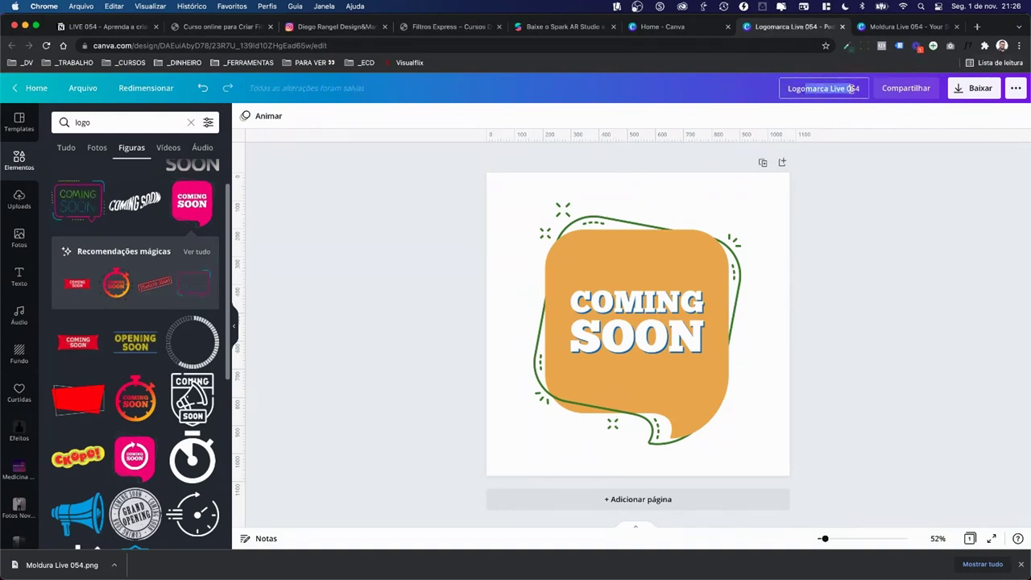
left_click(967, 92)
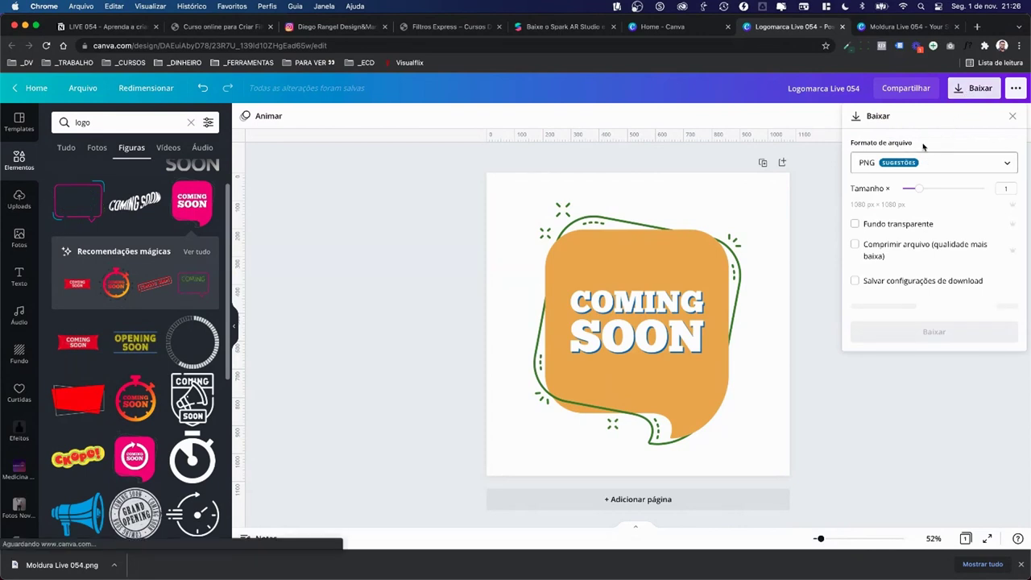
left_click(880, 225)
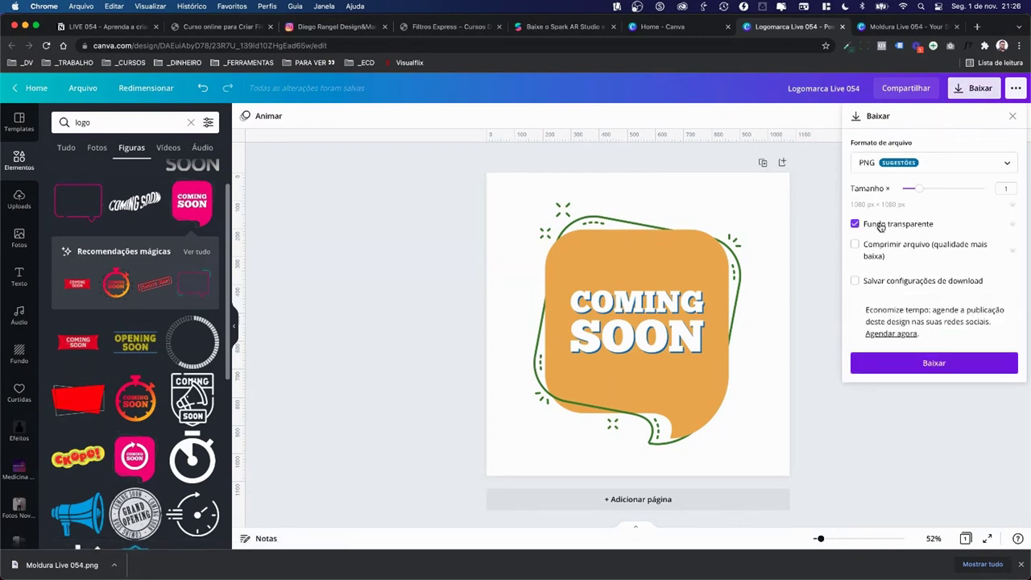
left_click(900, 364)
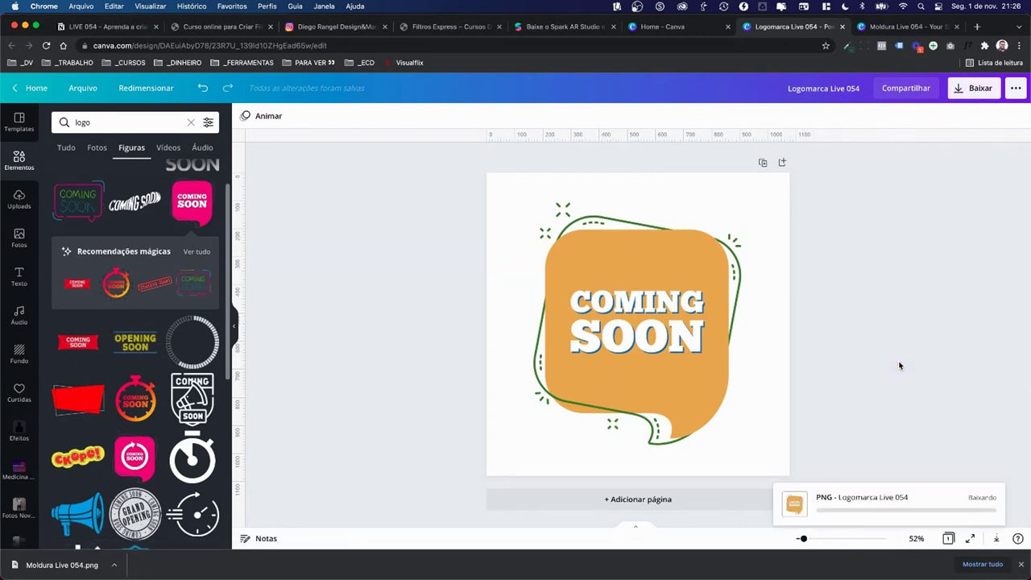
left_click(977, 89)
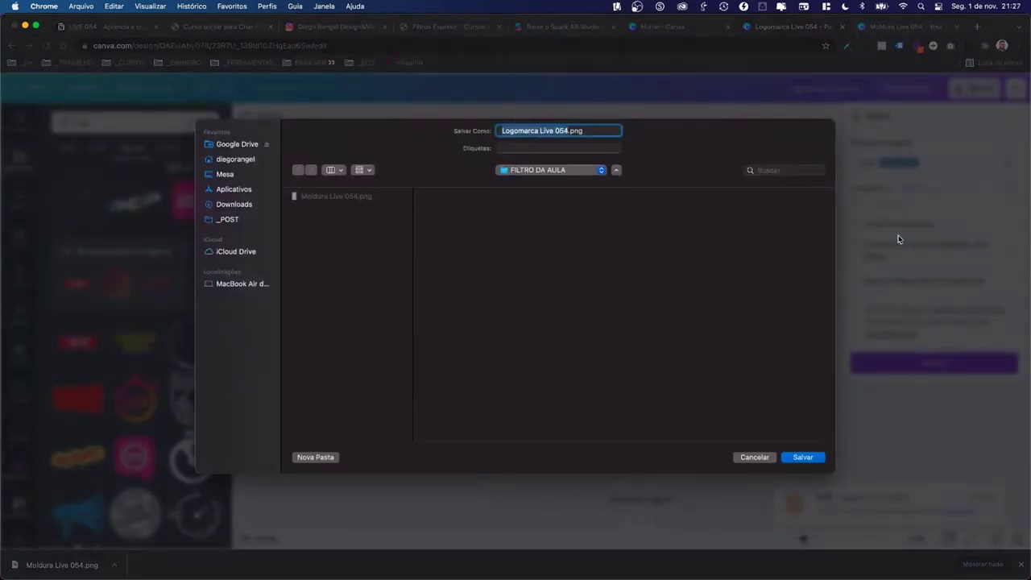
left_click(787, 457)
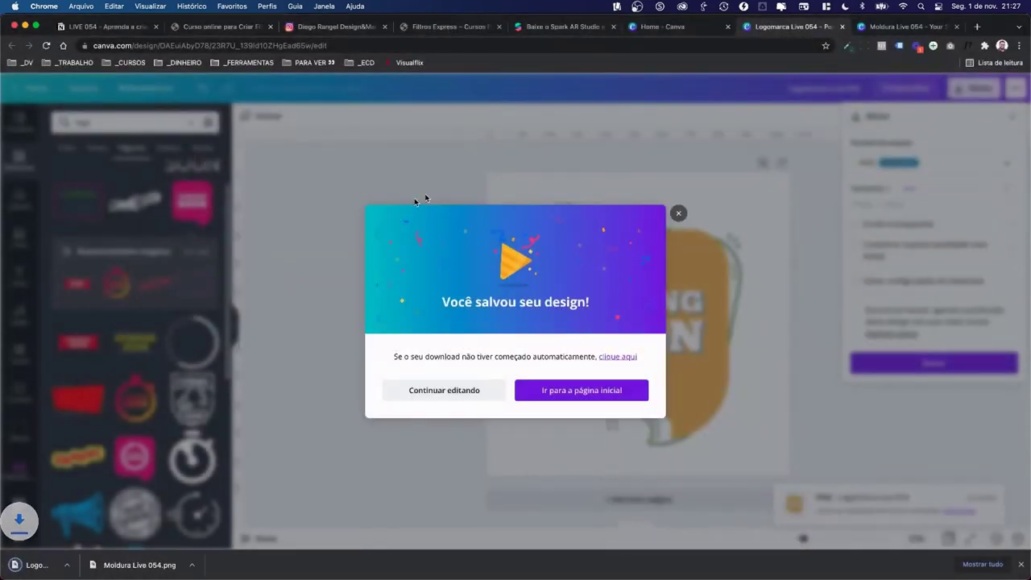
key("super+Tab")
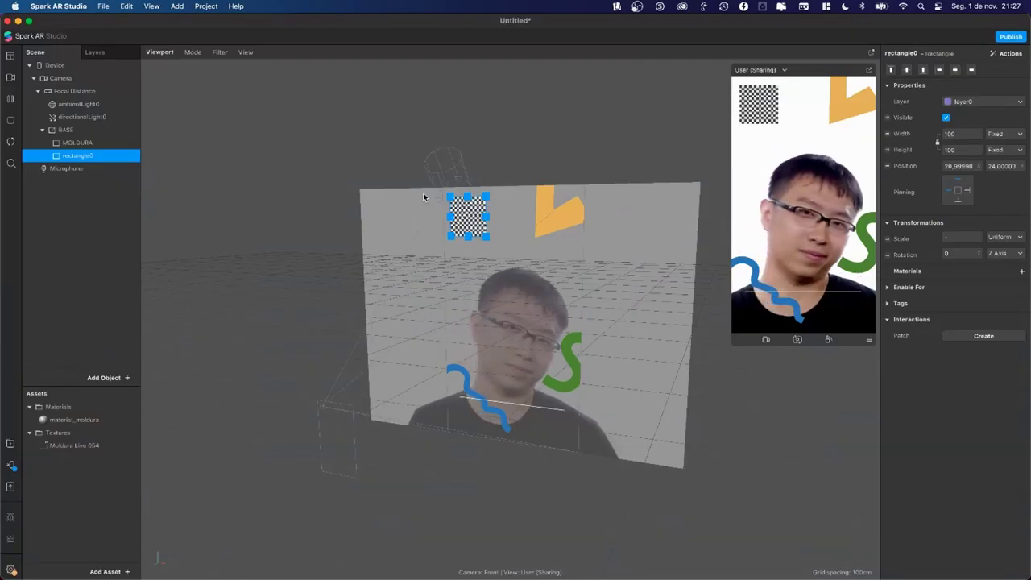
Step: Rename rectangle0 to LOGOMARCA
double_click(71, 158)
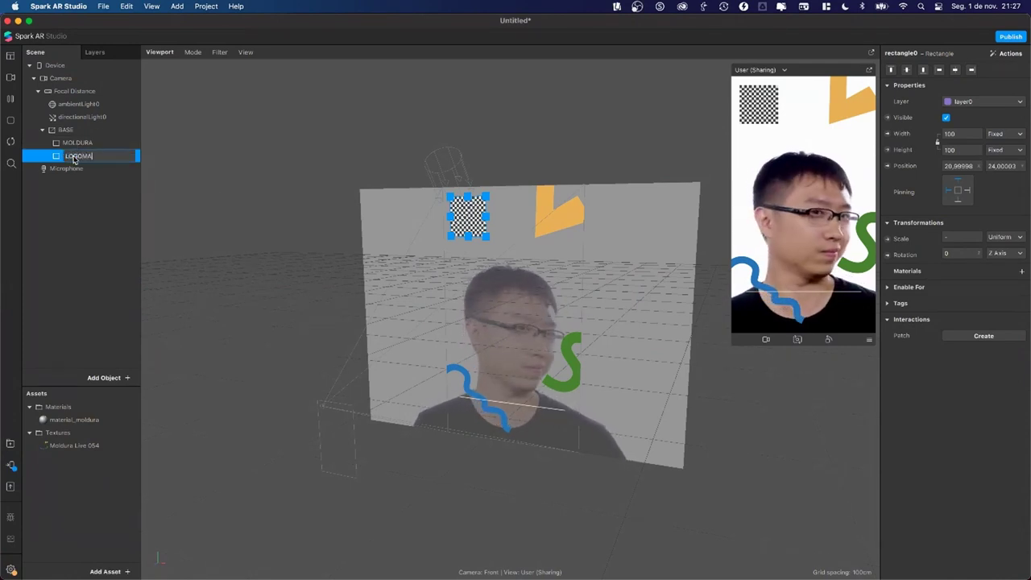
type("LOGOMARCA")
key("Return")
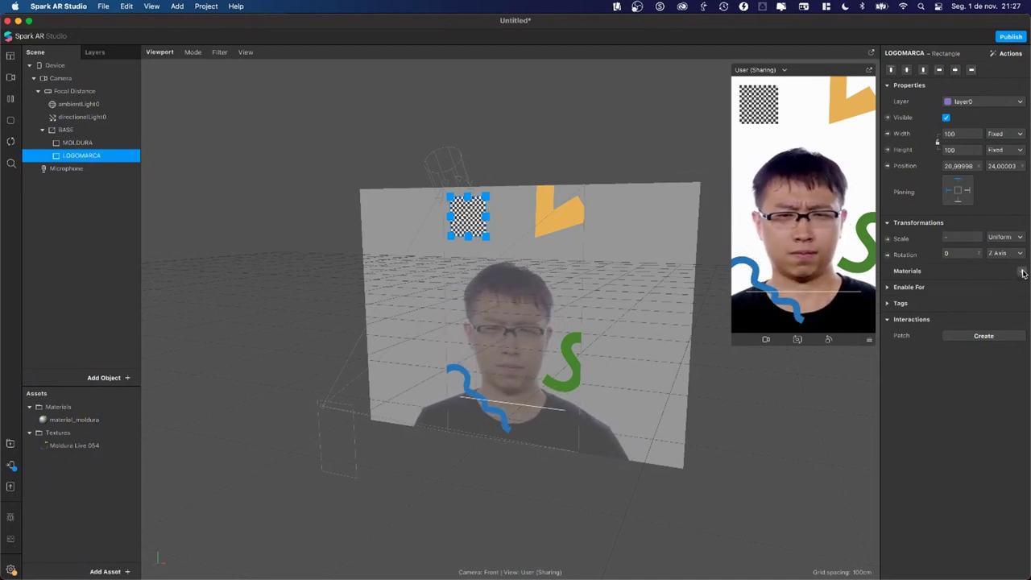
Step: Give LOGOMARCA a new material and rename it material_logomarca
left_click(1021, 271)
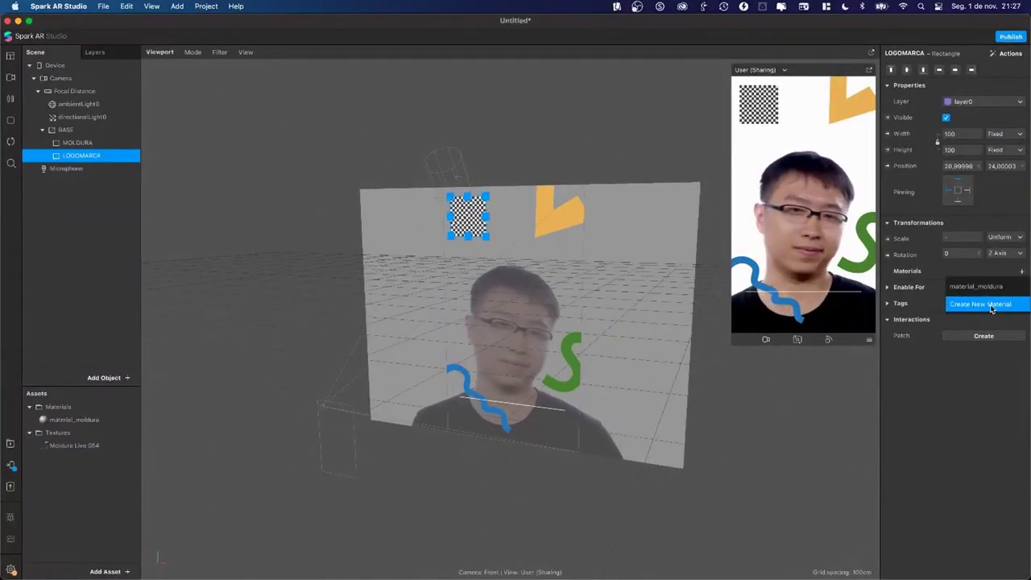
left_click(994, 313)
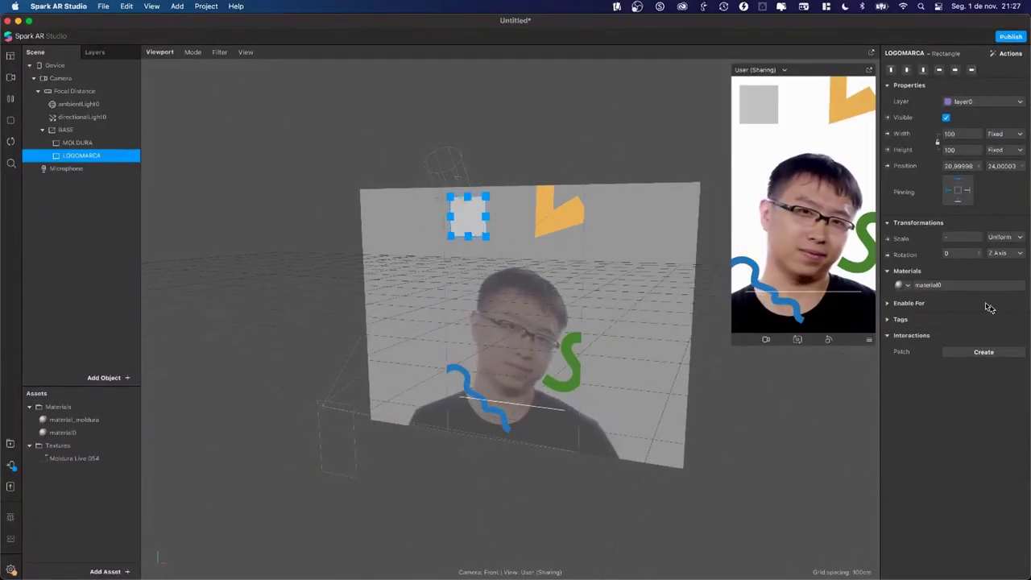
left_click(55, 434)
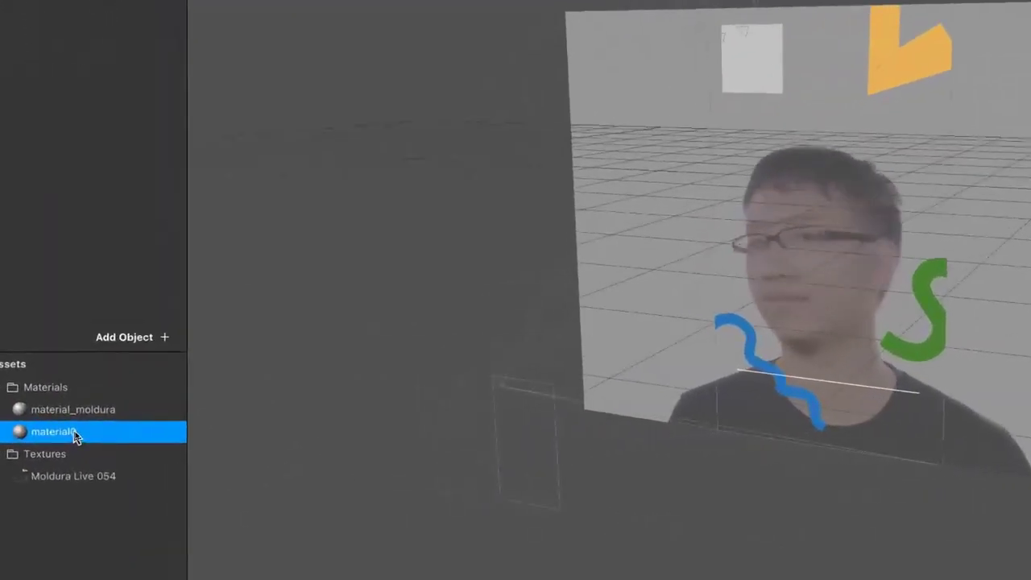
double_click(81, 435)
key("Right")
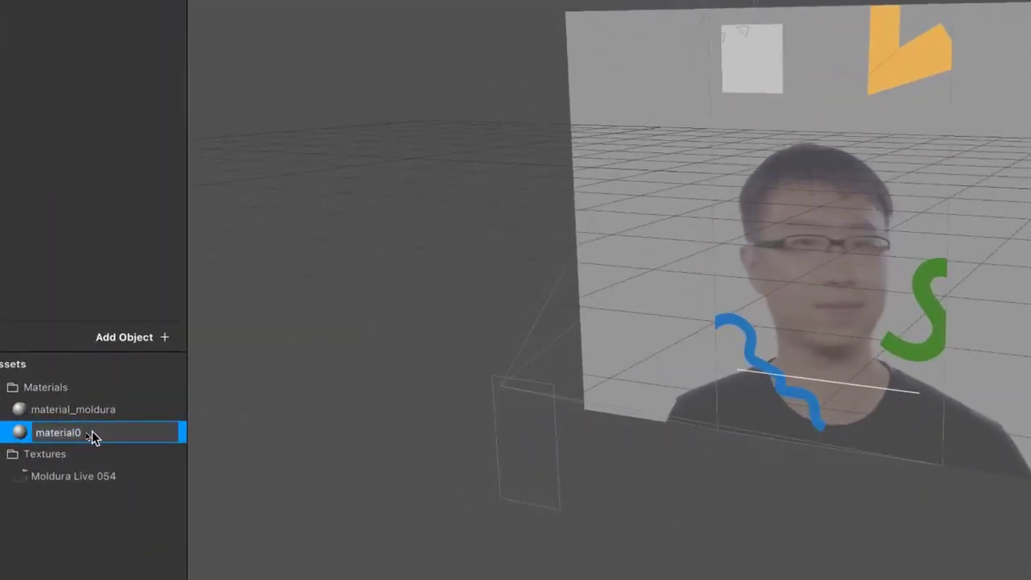
key("BackSpace")
type("_logomar")
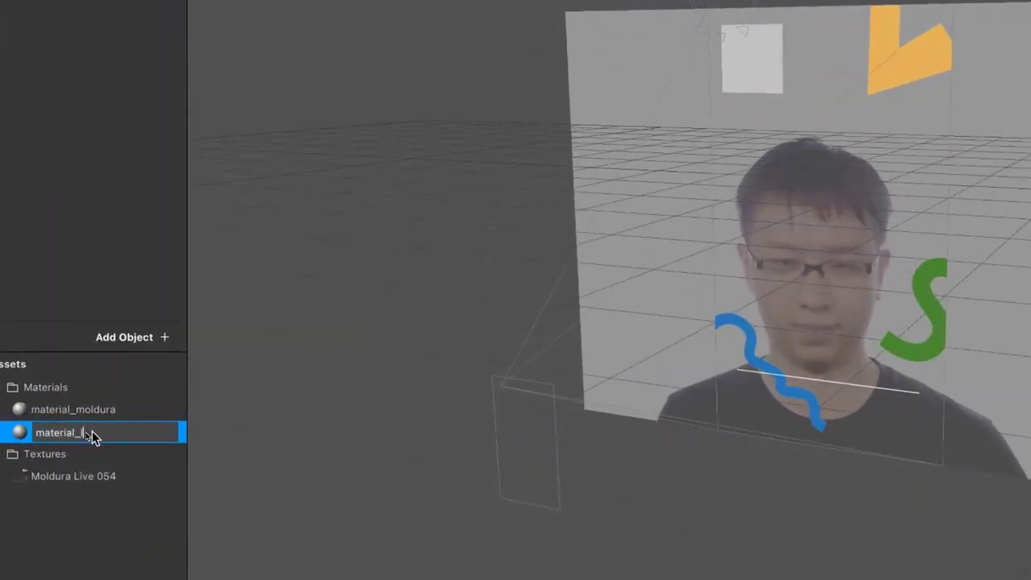
type("ca")
key("Return")
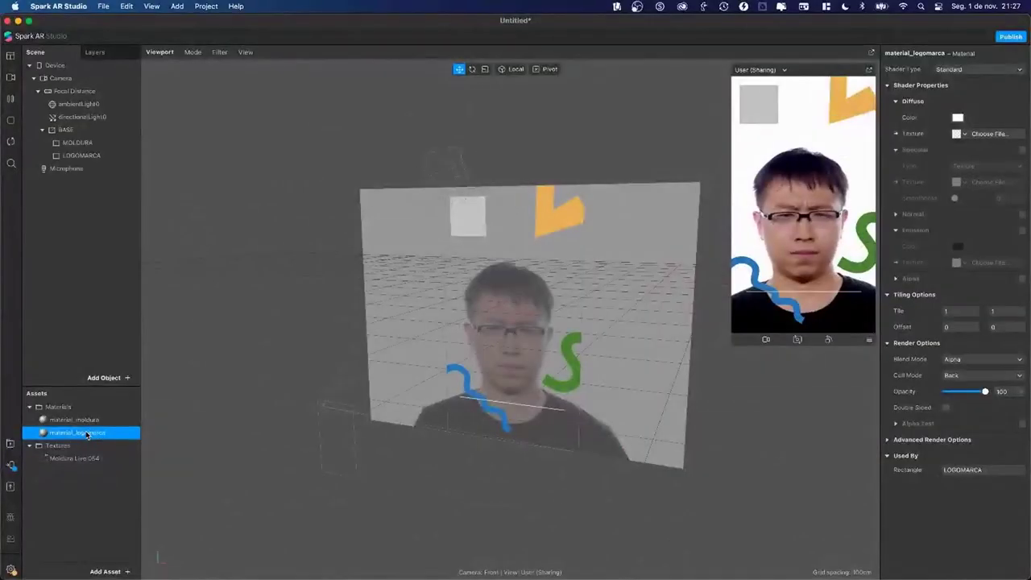
Step: Import Logomarca Live 054.png from Desktop/_LIVES/FILTRO DA AULA as a texture asset
left_click(109, 572)
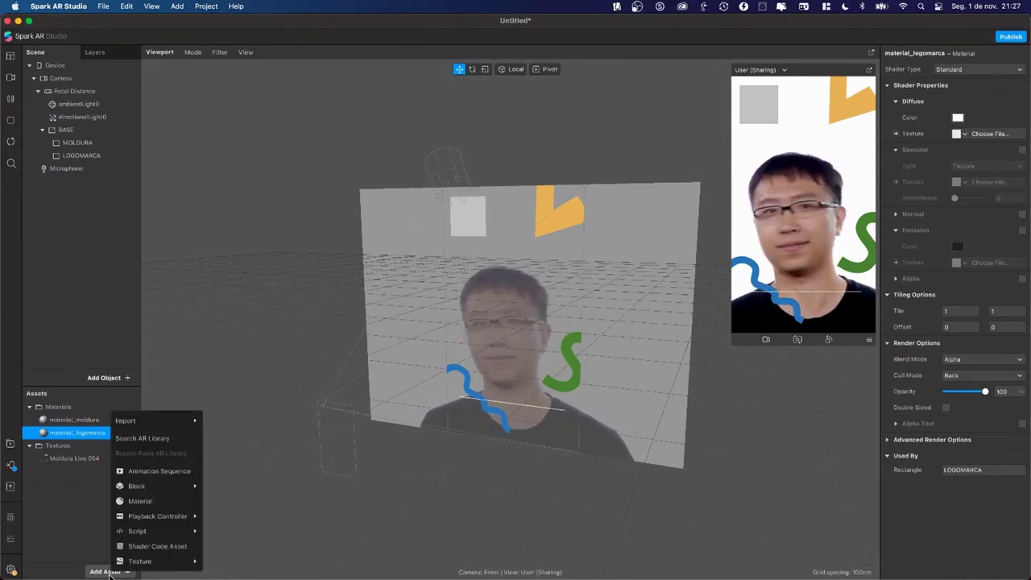
mouse_move(156, 416)
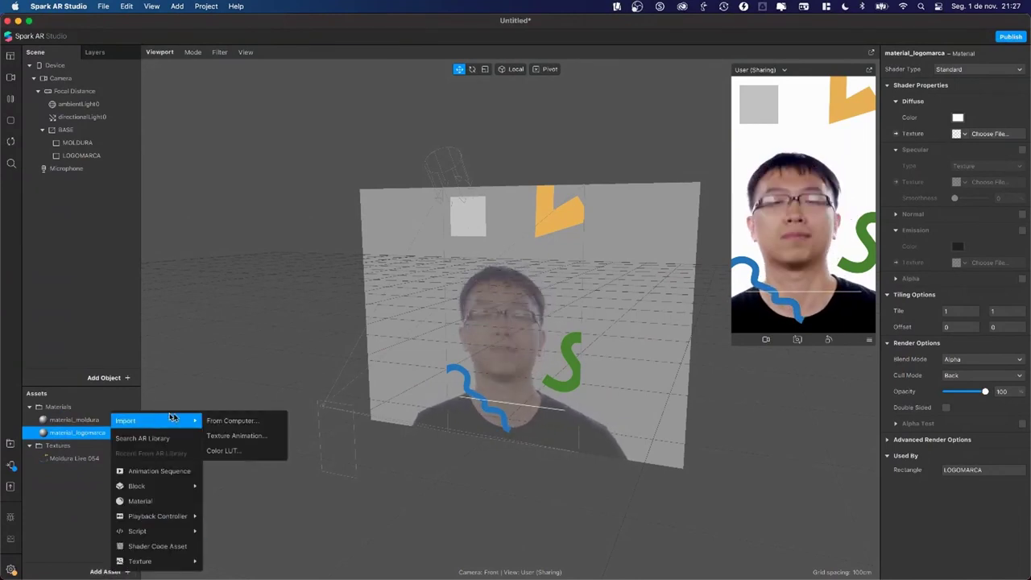
left_click(228, 421)
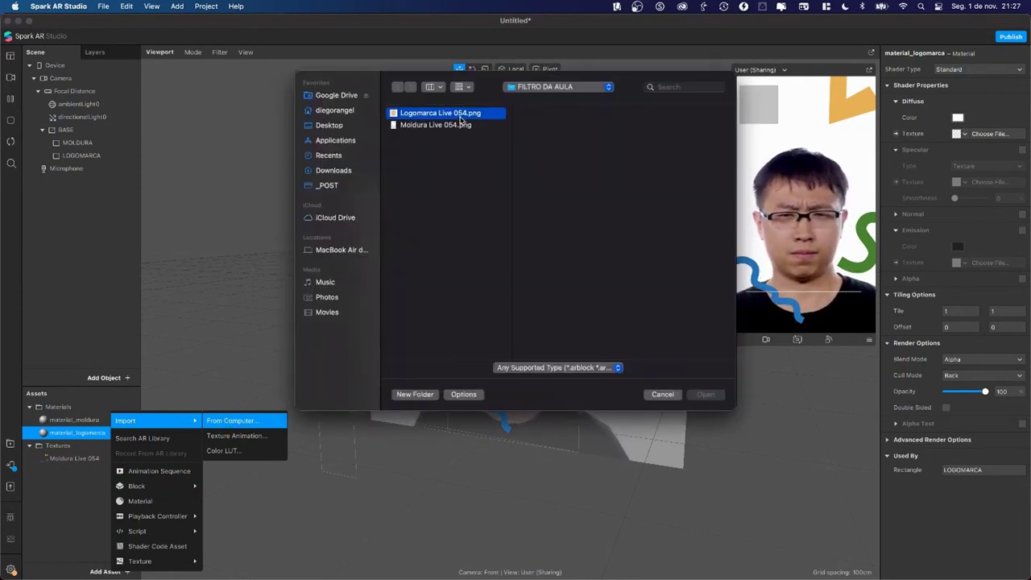
left_click(459, 114)
left_click(340, 125)
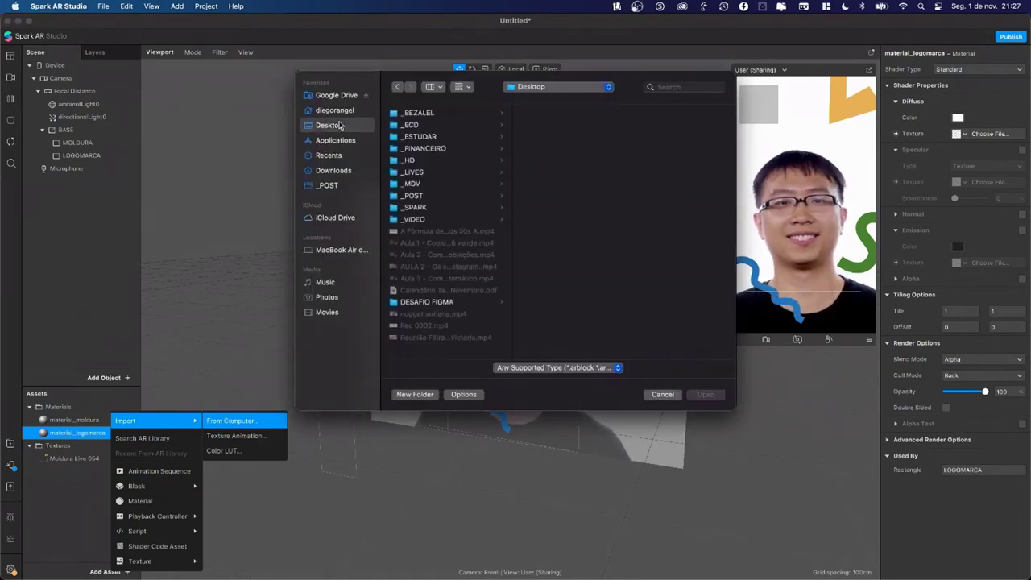
left_click(429, 172)
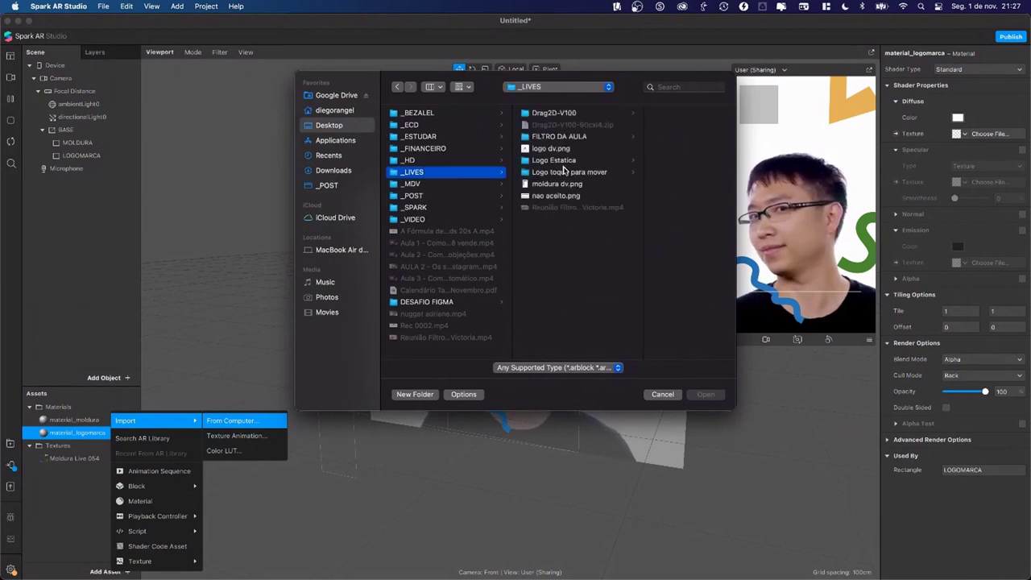
left_click(564, 136)
left_click(648, 113)
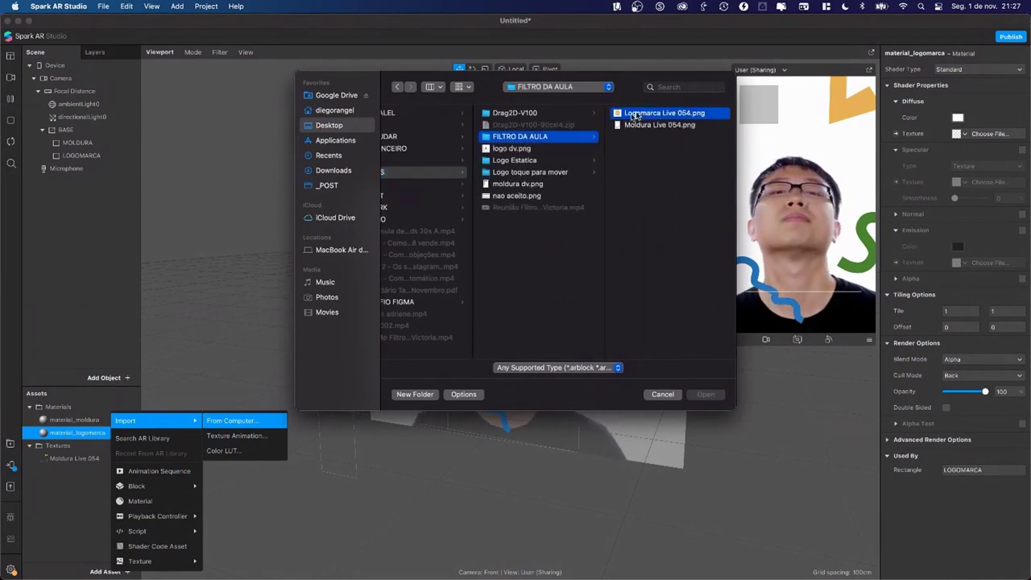
left_click(705, 393)
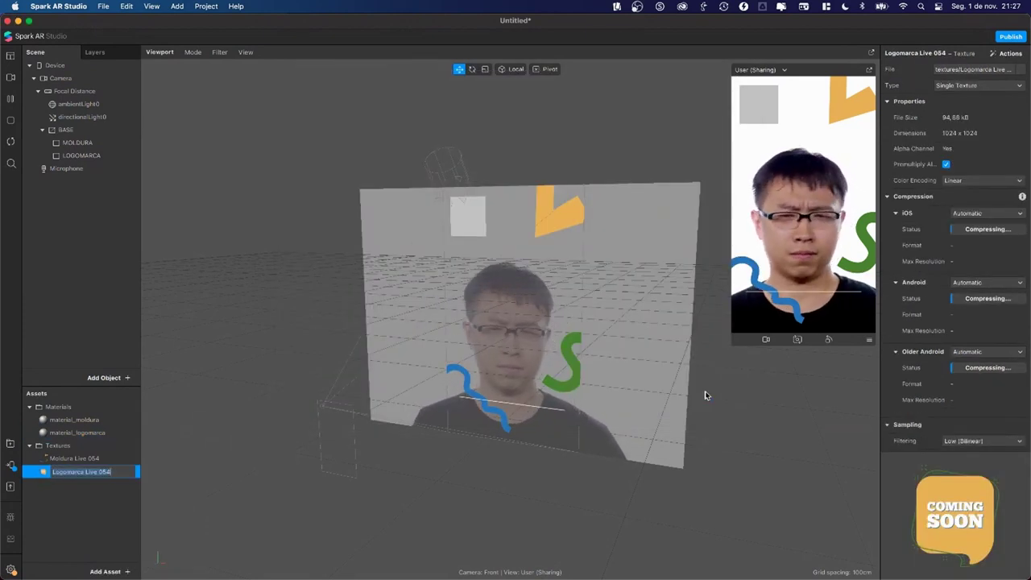
Step: Compare the frame material's settings with material_logomarca in the asset list
left_click(91, 487)
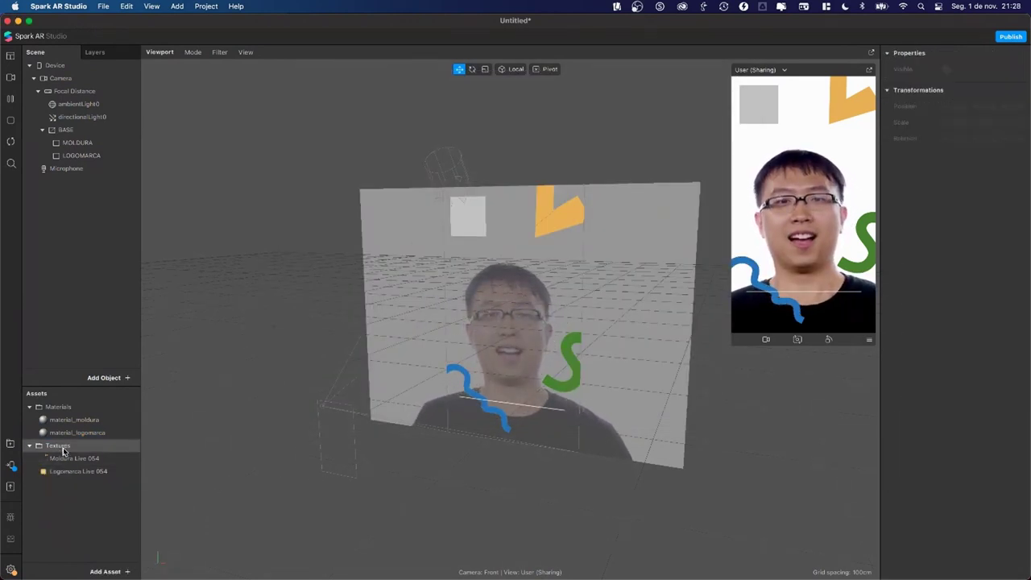
left_click(59, 447)
left_click(60, 408)
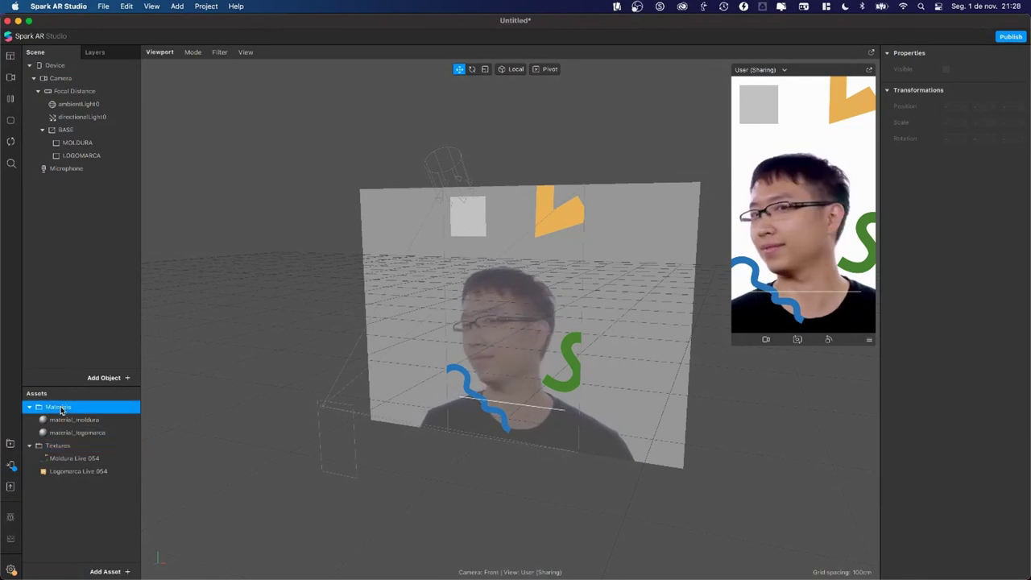
left_click(59, 447)
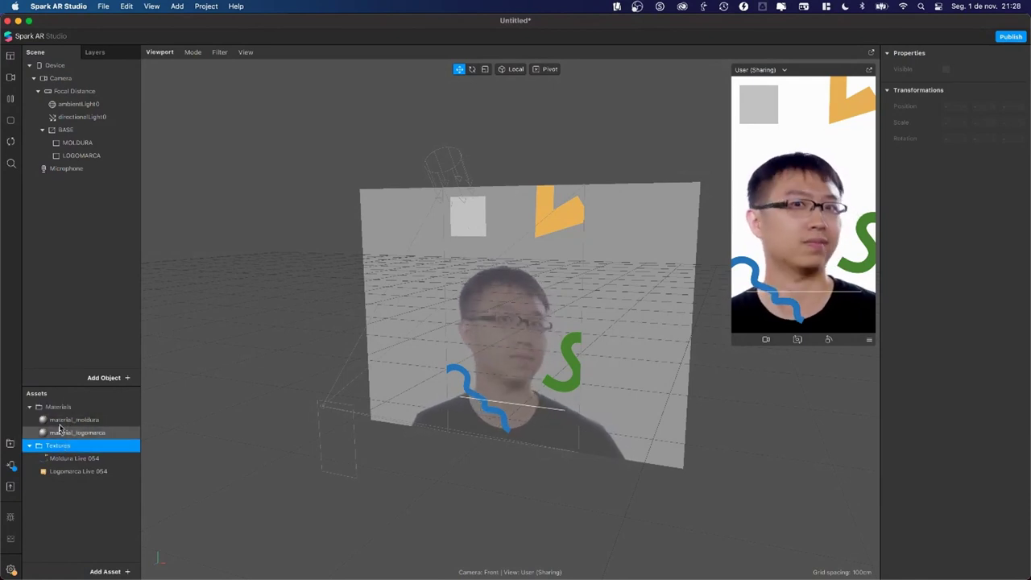
left_click(61, 408)
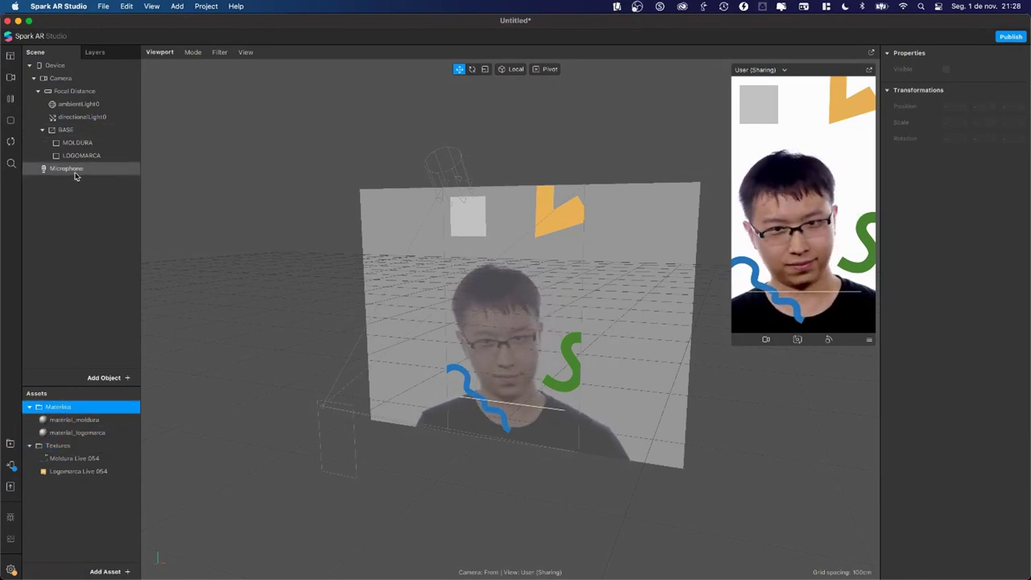
left_click(63, 446)
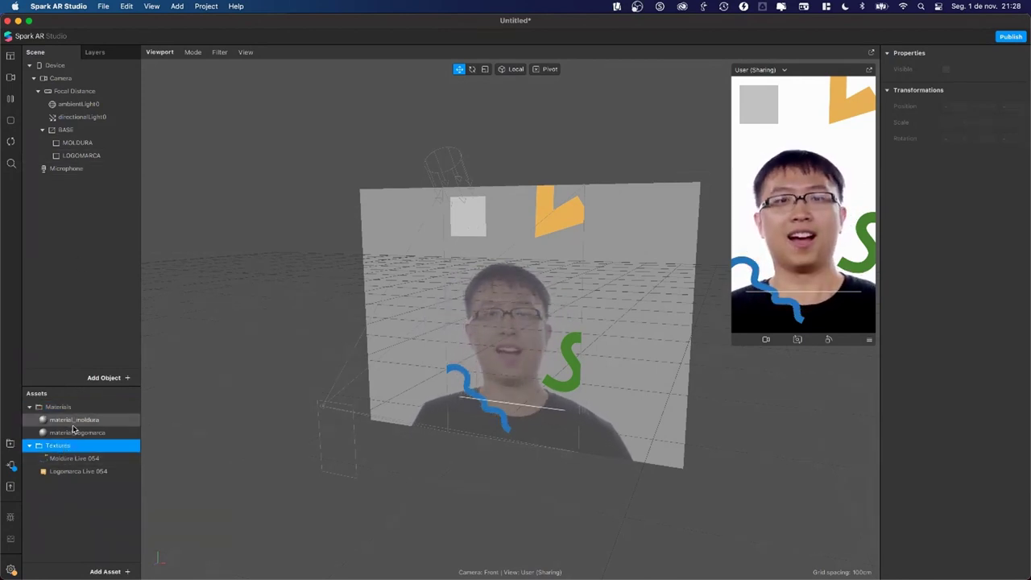
left_click(71, 434)
left_click(72, 421)
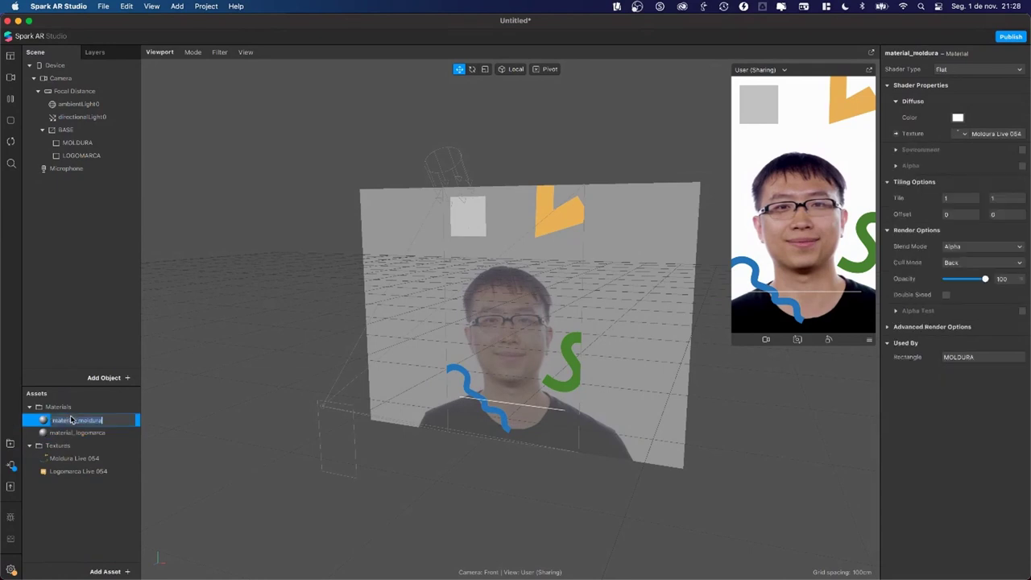
left_click(72, 431)
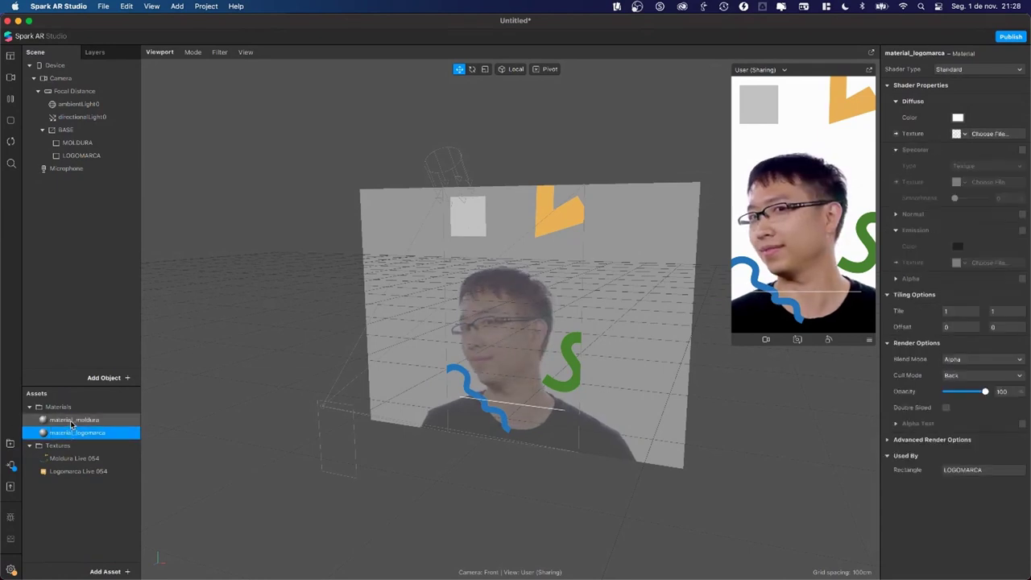
Step: Check the MOLDURA, BASE and LOGOMARCA objects, then reselect material_logomarca
left_click(77, 143)
left_click(66, 130)
left_click(68, 144)
left_click(69, 156)
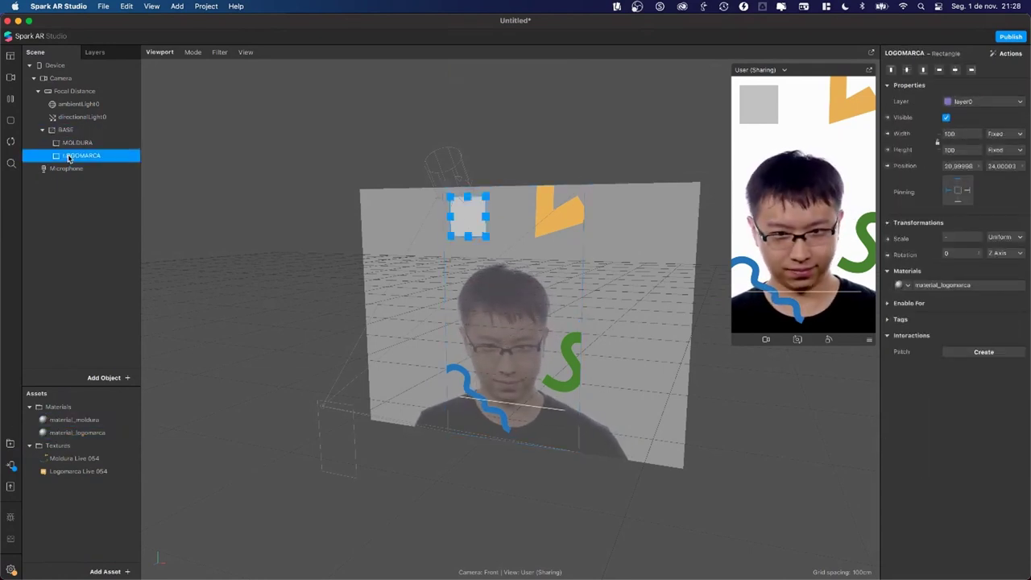
left_click(77, 435)
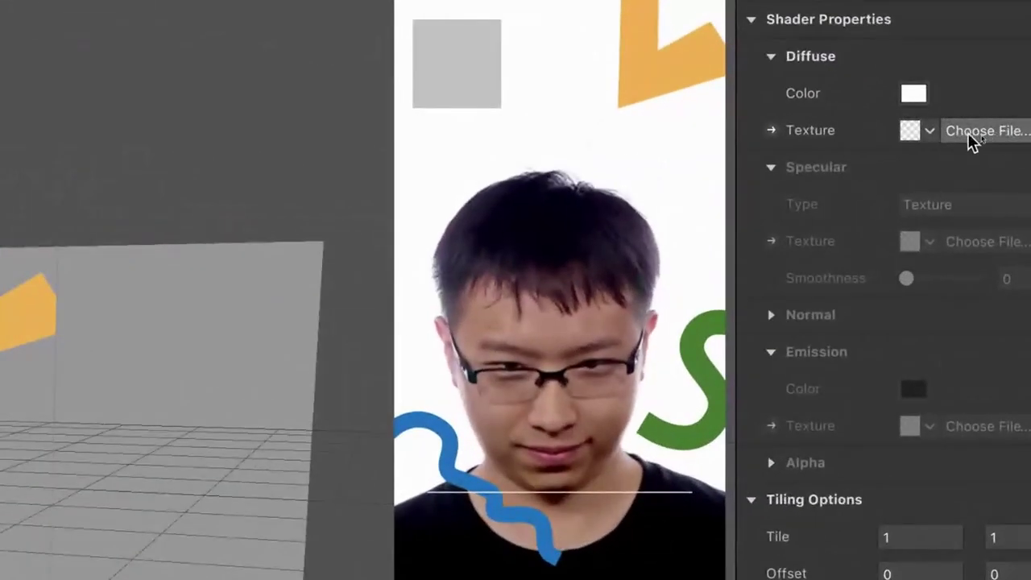
Step: Give material_logomarca the Logomarca Live 054 texture and a Flat shader
left_click(928, 135)
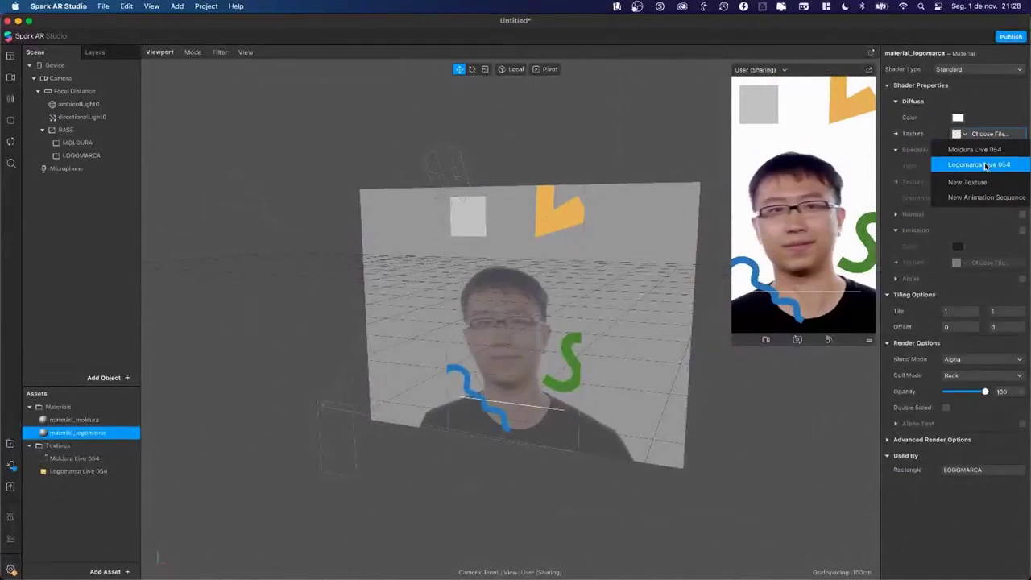
left_click(974, 203)
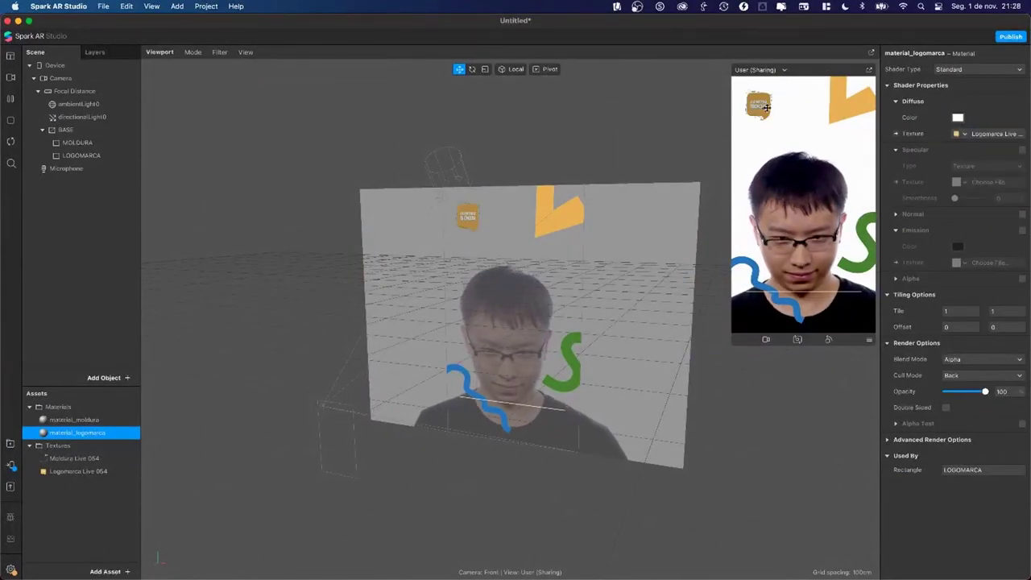
left_click(950, 70)
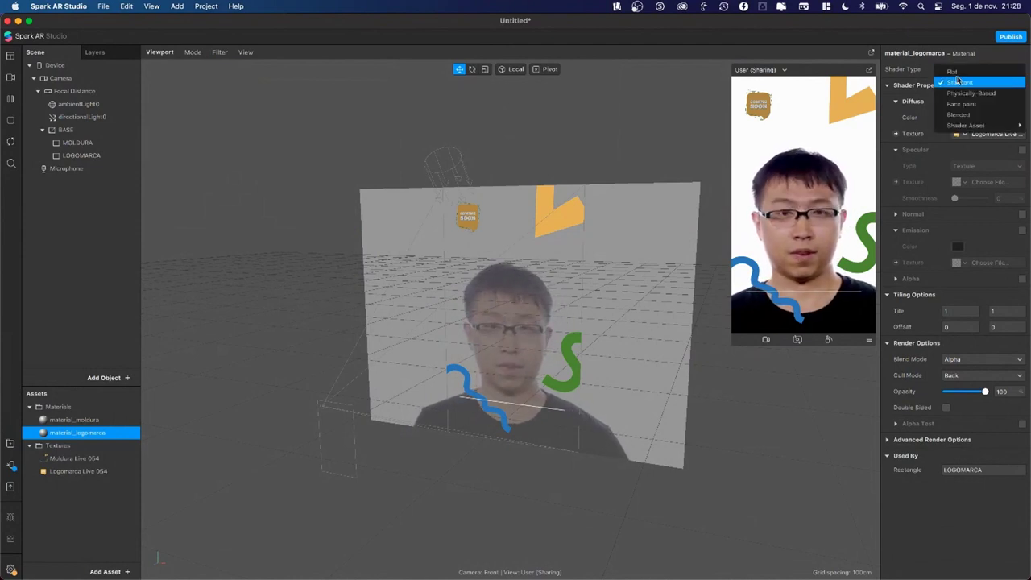
left_click(961, 76)
key("Return")
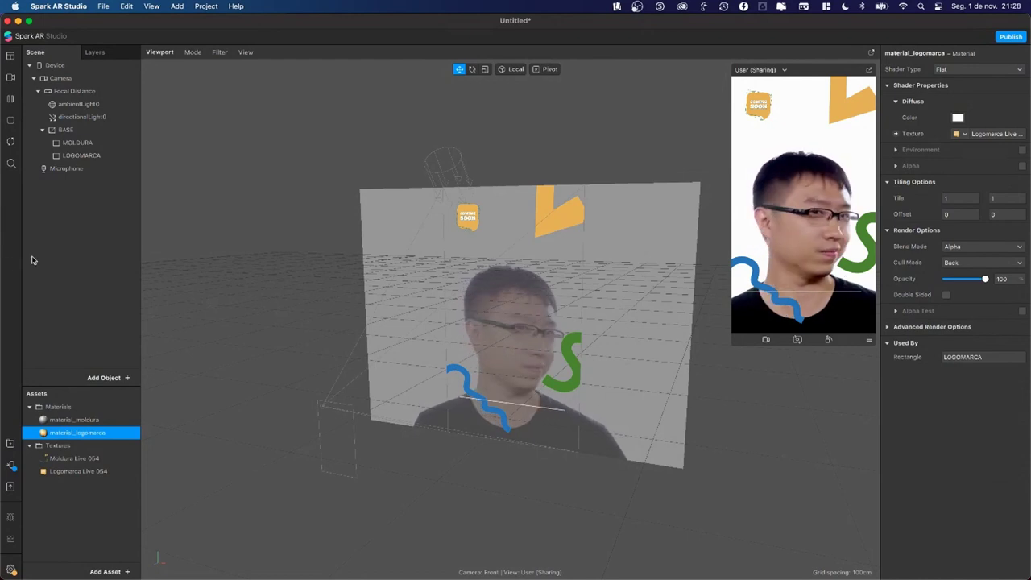
left_click(95, 157)
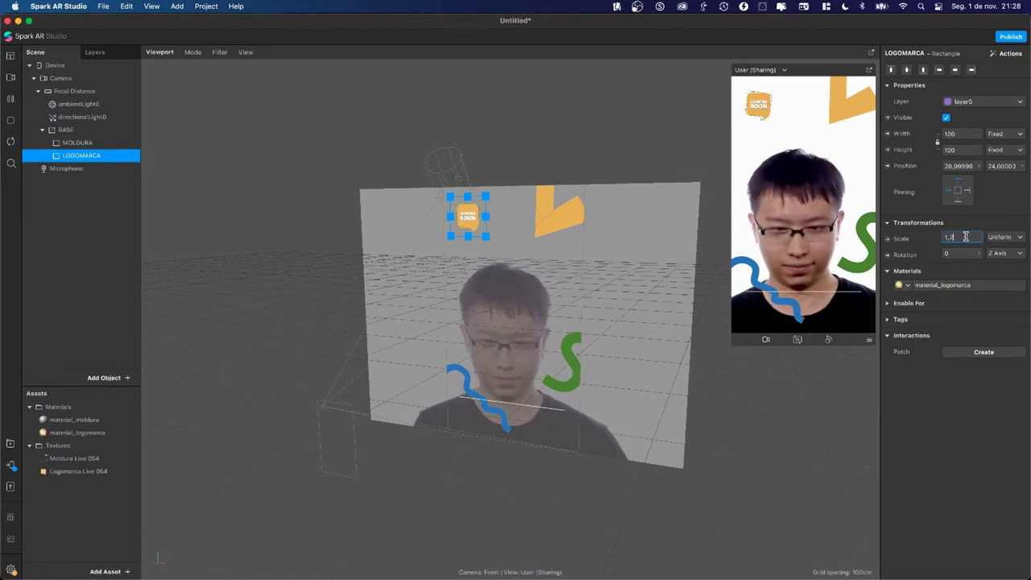
Step: Scale the LOGOMARCA logo to 1,6 and drag it to a new spot near the top
key("Return")
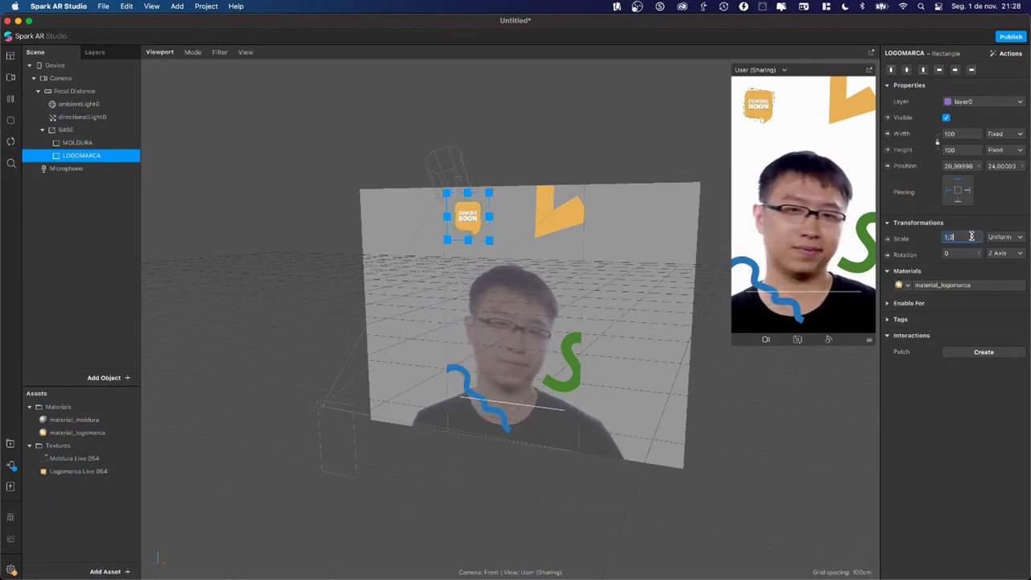
type("1,6")
key("Return")
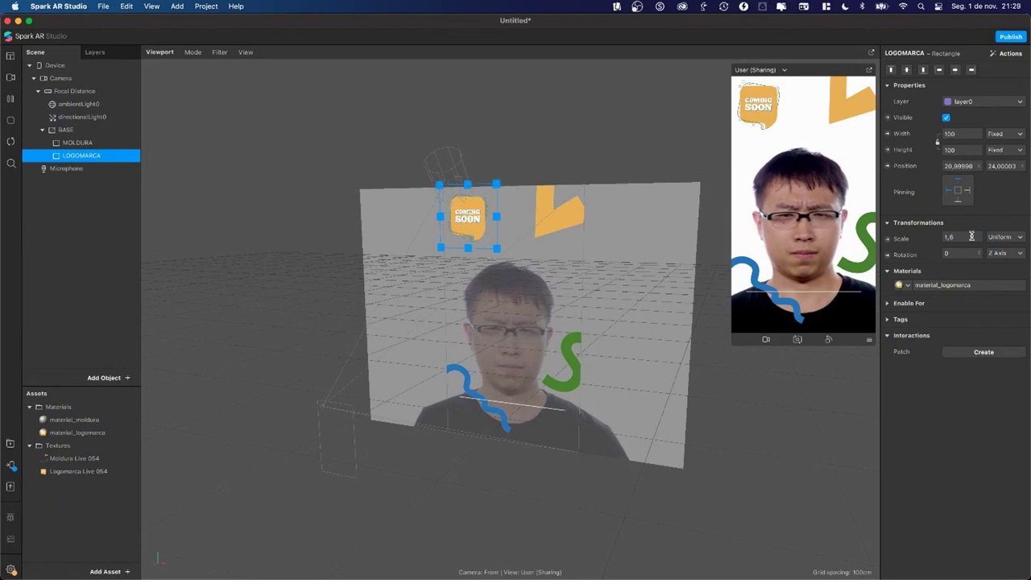
mouse_move(457, 230)
left_mouse_down()
mouse_move(481, 227)
mouse_move(463, 218)
mouse_move(487, 261)
mouse_move(446, 202)
mouse_move(463, 219)
left_mouse_up()
Step: Enlarge the Coming Soon graphic in Canva, then nudge the logo in Spark AR Studio
key("super+Tab")
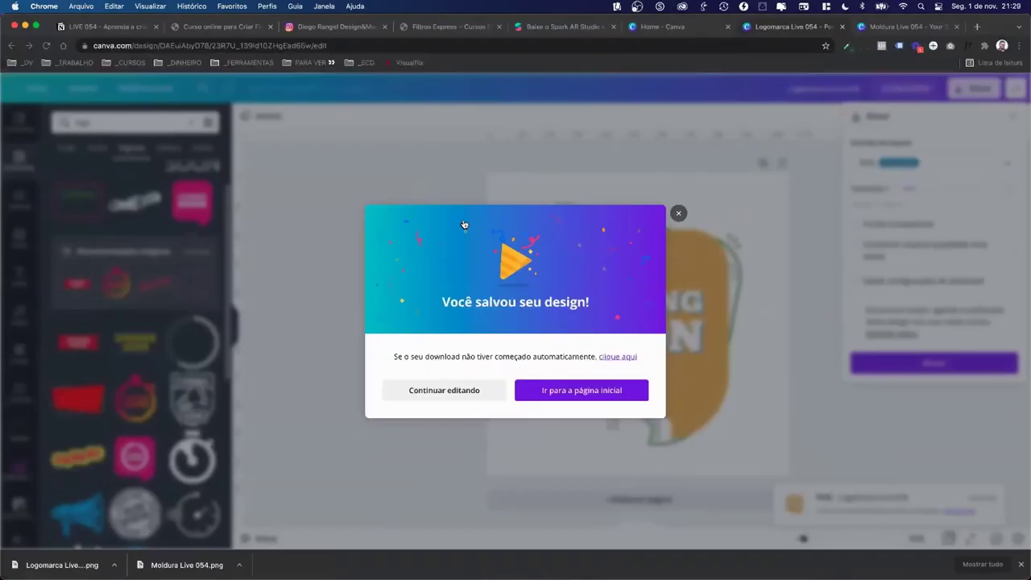
left_click(461, 391)
left_click(596, 322)
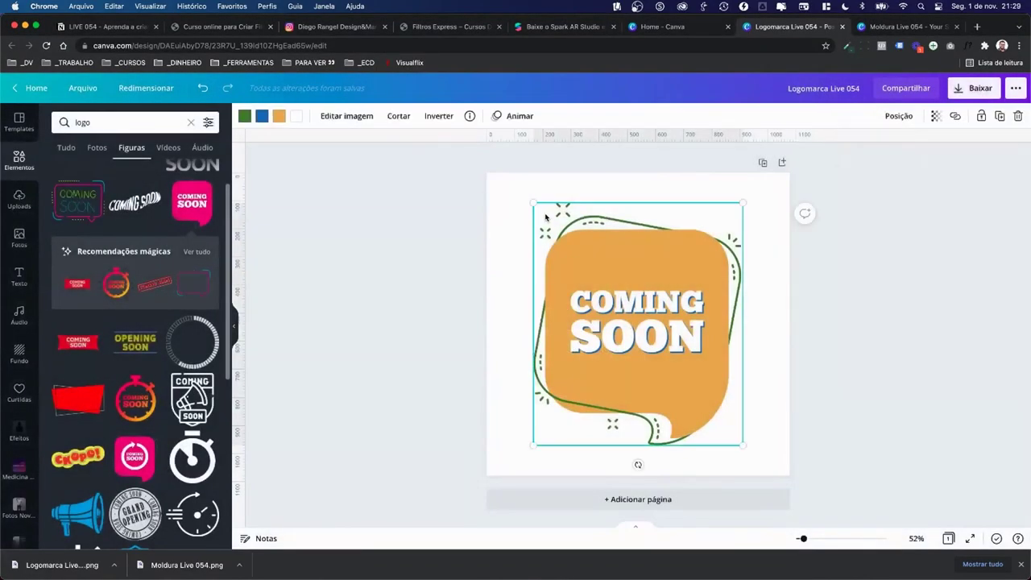
left_click_drag(534, 202, 508, 212)
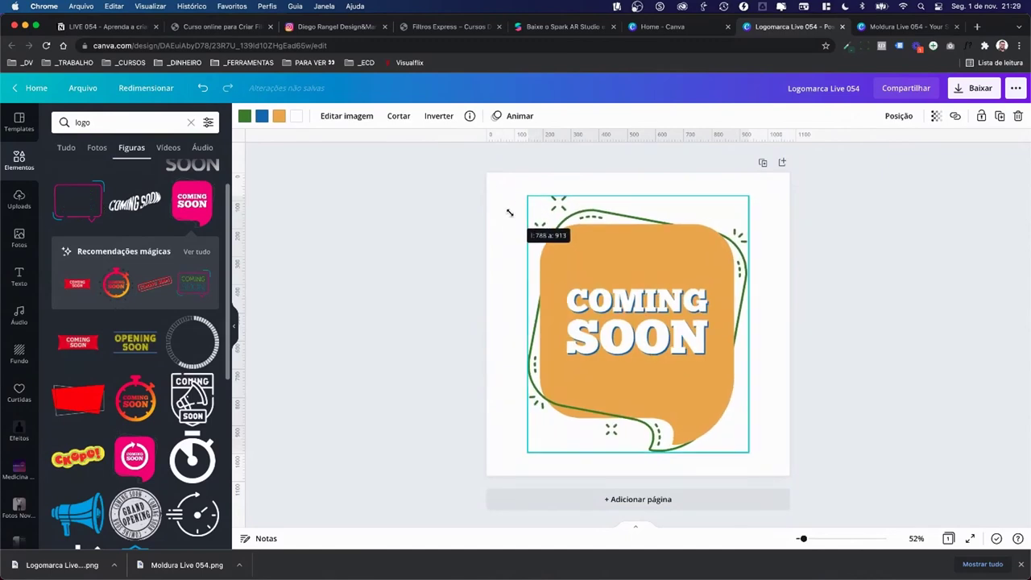
left_click(494, 198)
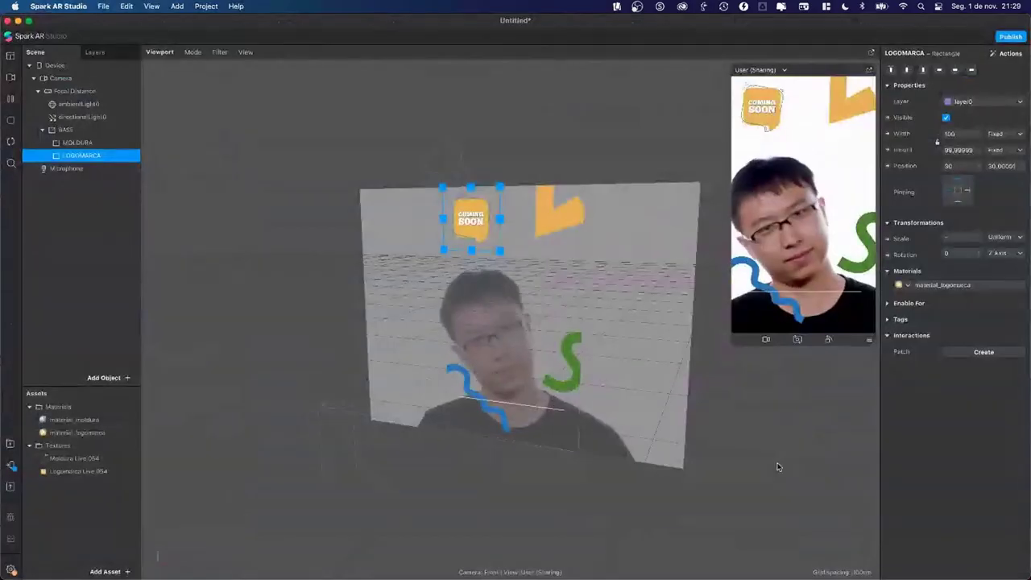
key("super+Tab")
mouse_move(475, 224)
left_mouse_down()
mouse_move(487, 382)
mouse_move(478, 420)
mouse_move(479, 178)
mouse_move(498, 225)
mouse_move(583, 212)
mouse_move(477, 224)
left_mouse_up()
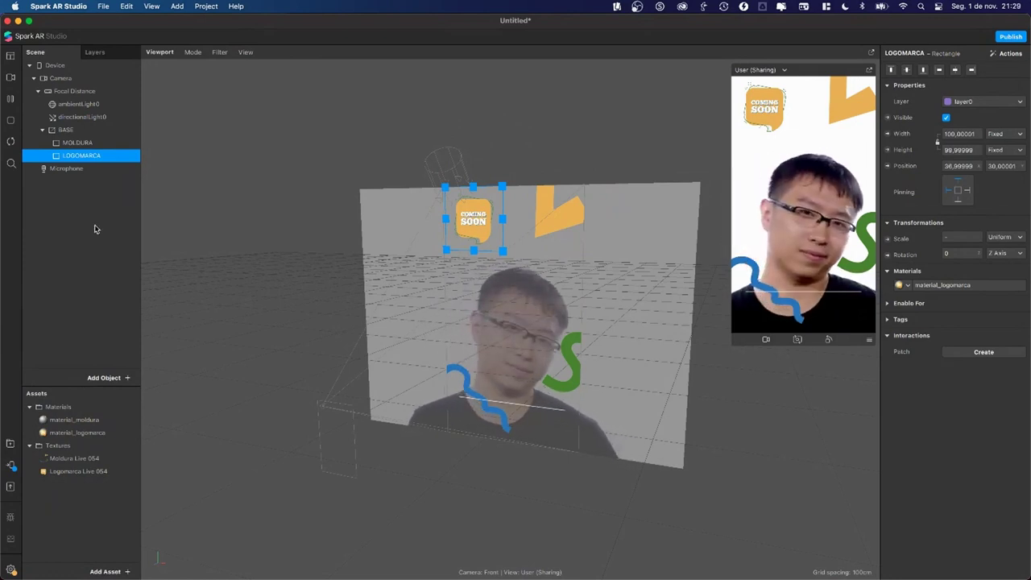
Step: Nudge the logo slightly left to position 30, 30 and show the test-on-device options
left_click_drag(476, 226, 473, 226)
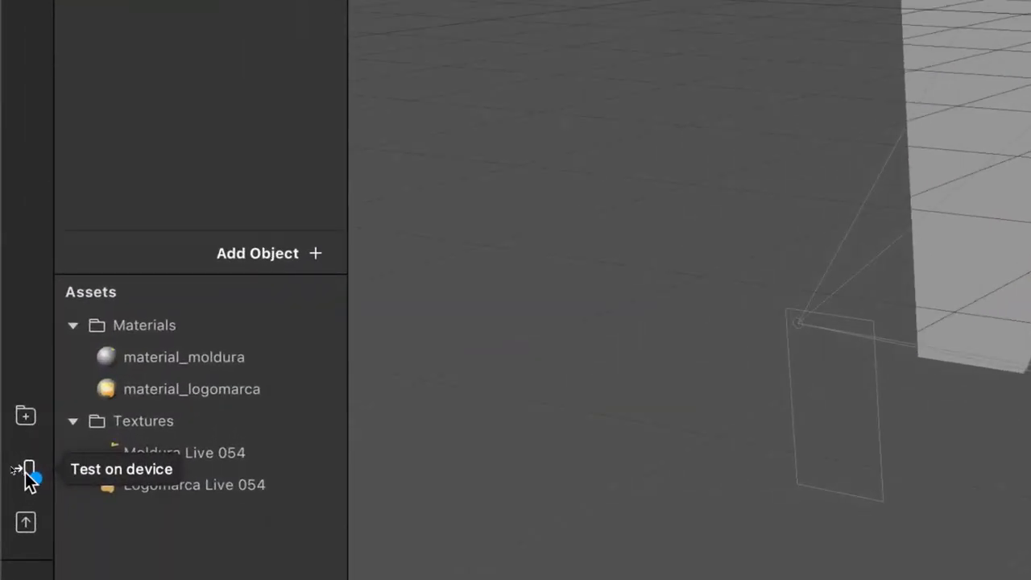
left_click(27, 471)
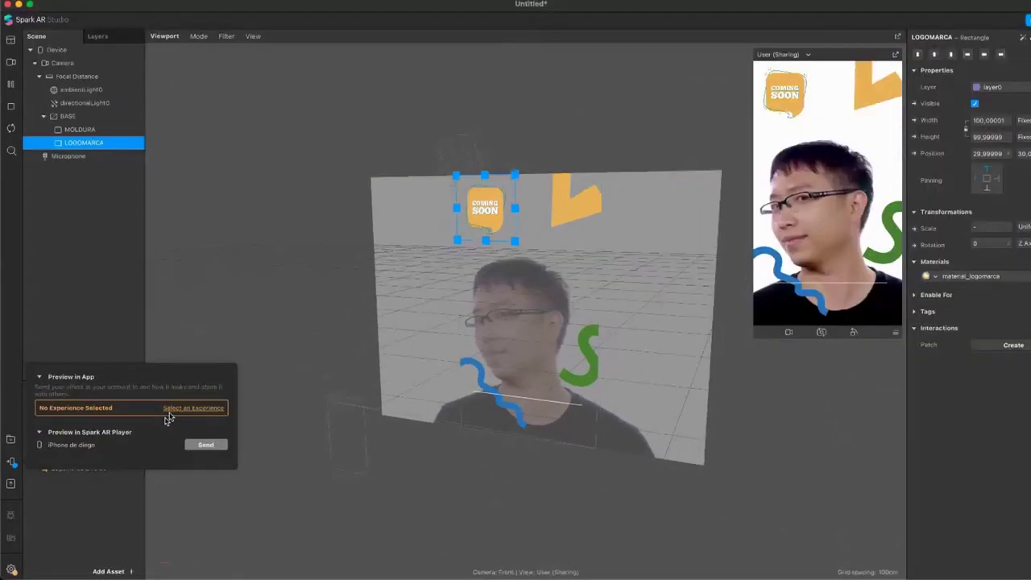
Step: Add a Sharing Experience to the project and send the filter to Instagram
left_click(192, 410)
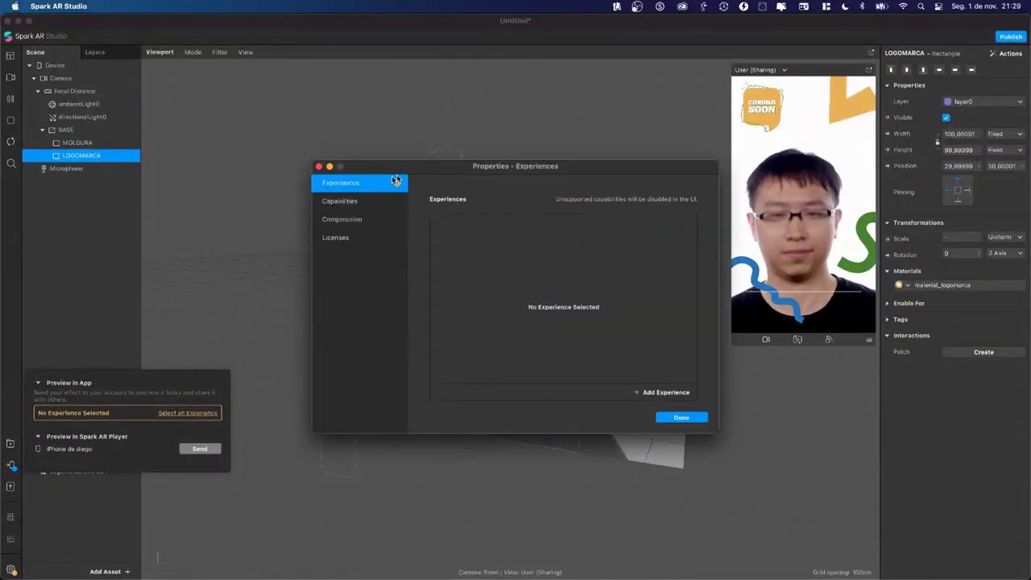
left_click(667, 393)
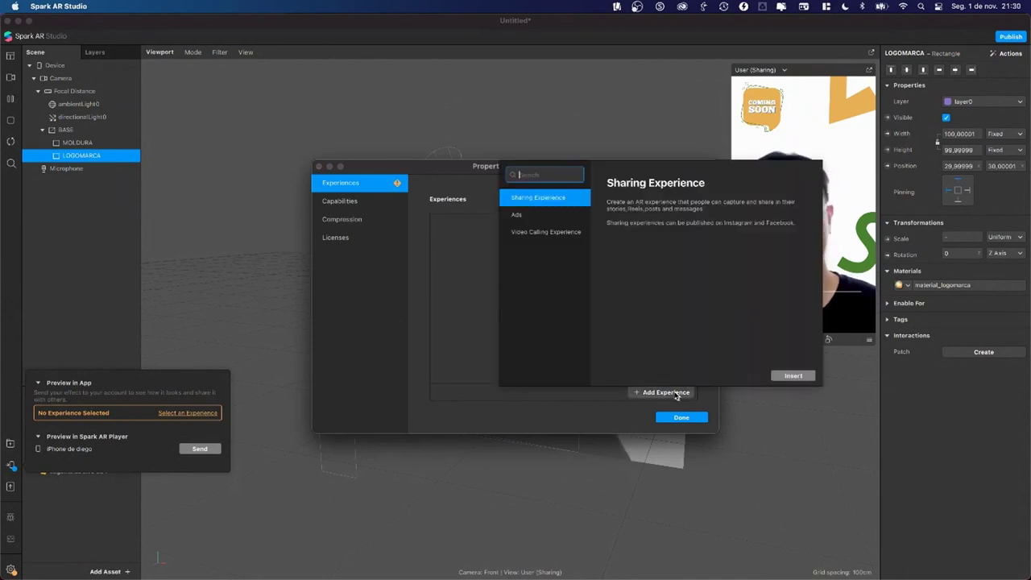
left_click(545, 215)
left_click(548, 203)
left_click(545, 234)
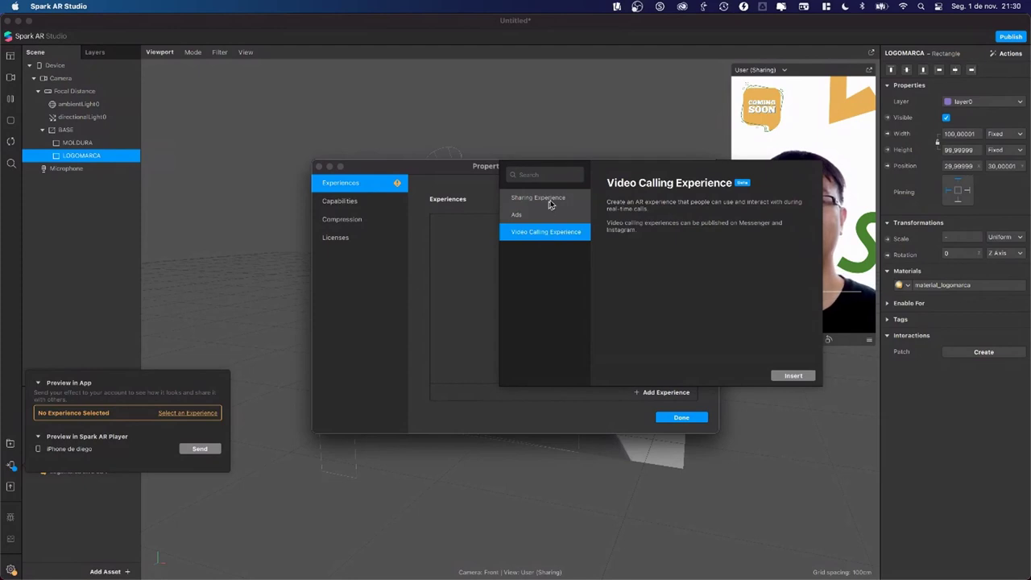
left_click(550, 202)
left_click(793, 376)
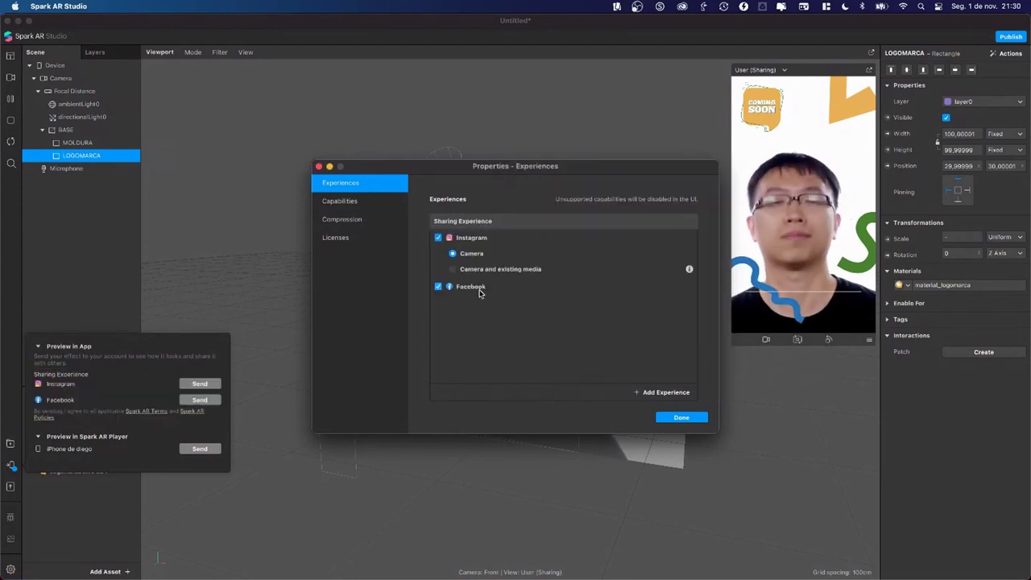
left_click(682, 416)
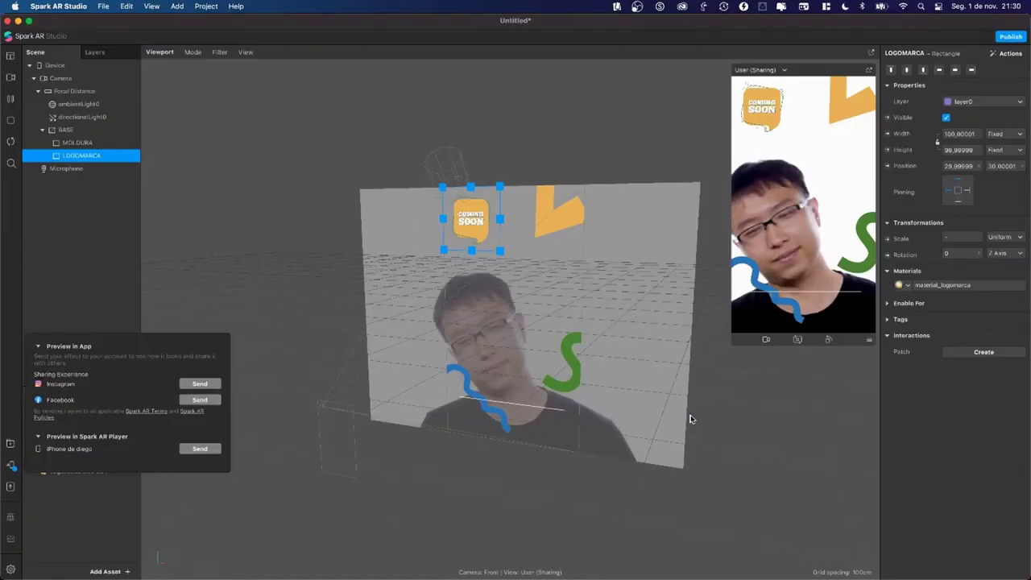
left_click(196, 384)
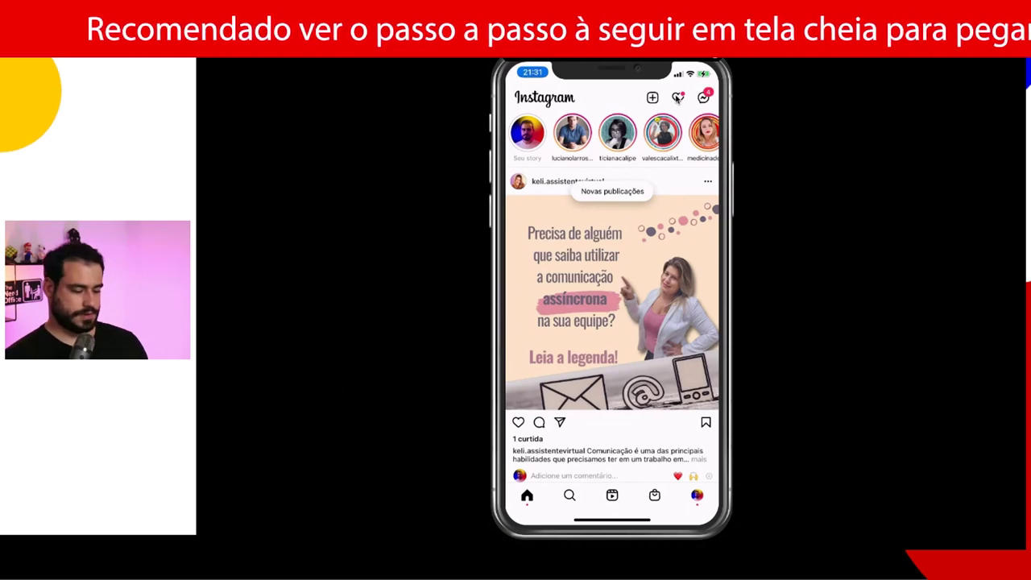
Step: Show Instagram's Atividade notifications and refresh to reveal the preview.arexport alert
left_click(678, 97)
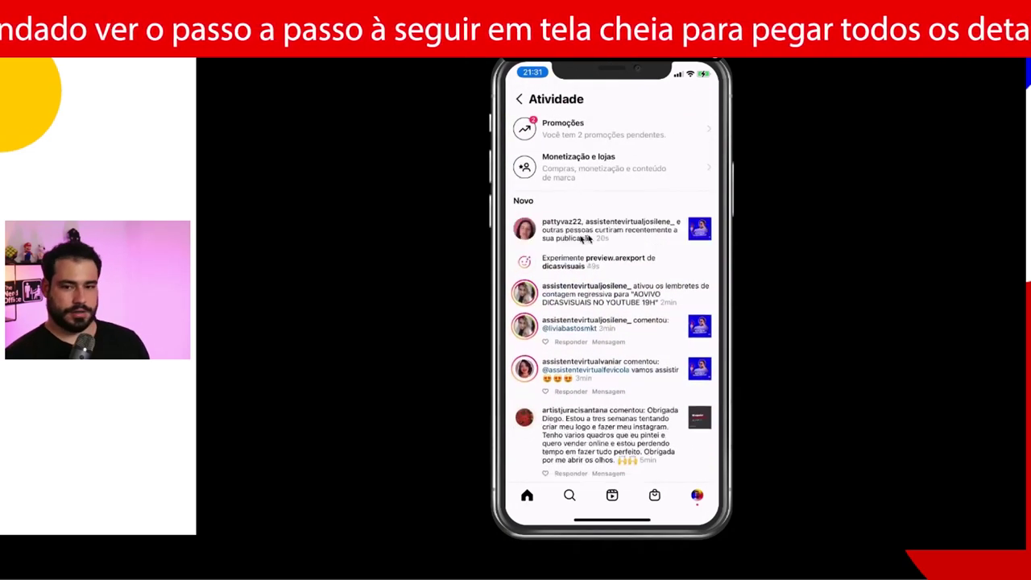
left_click_drag(594, 233, 577, 290)
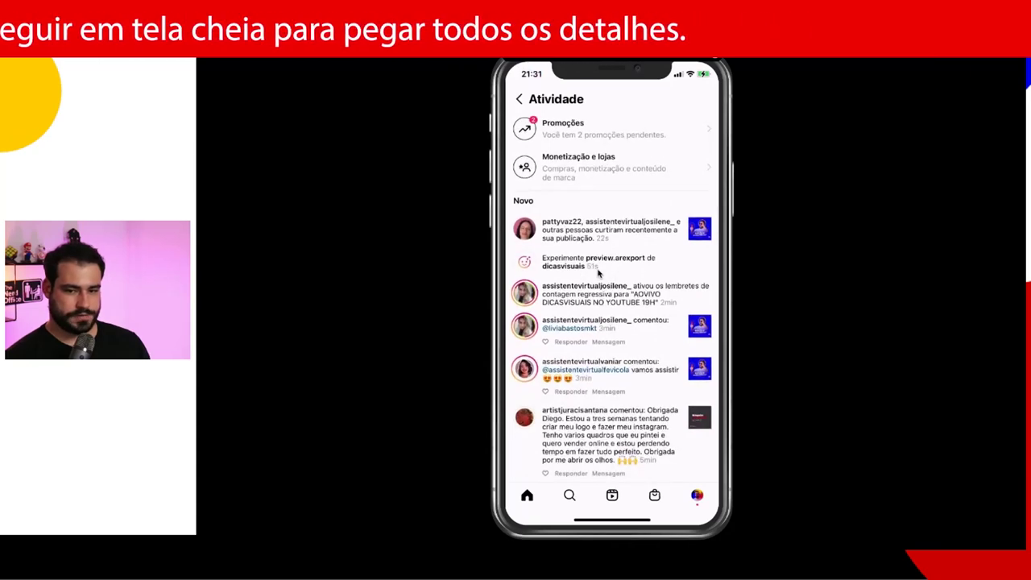
Step: Try the preview.arexport effect on the phone, then copy Spark AR's test link
left_click(598, 273)
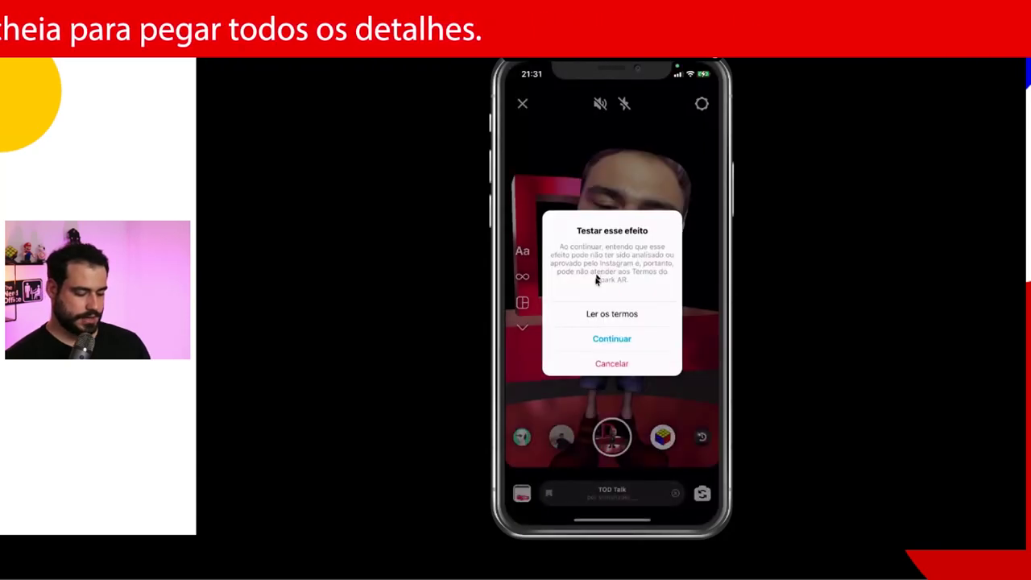
left_click(598, 337)
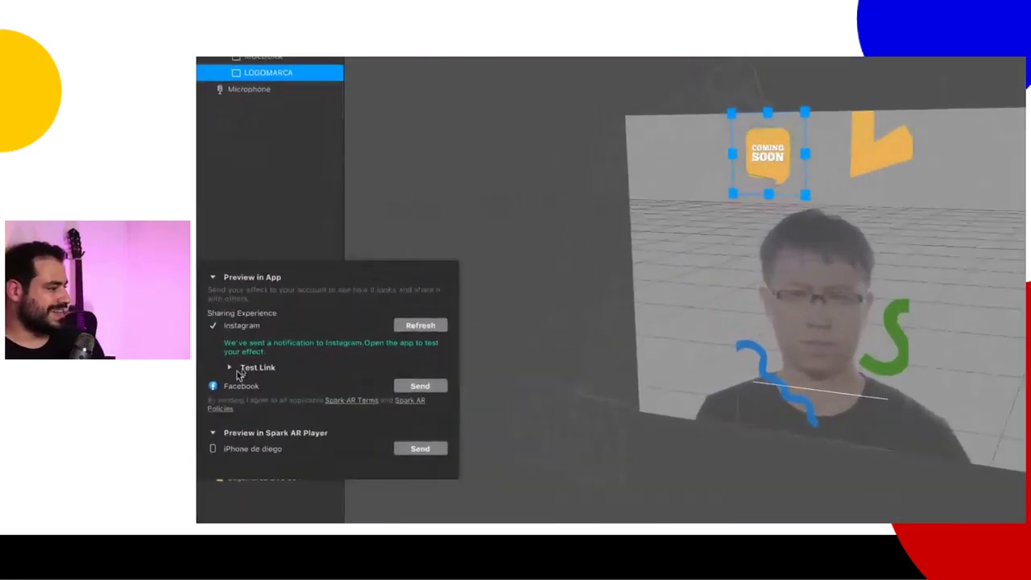
left_click(228, 366)
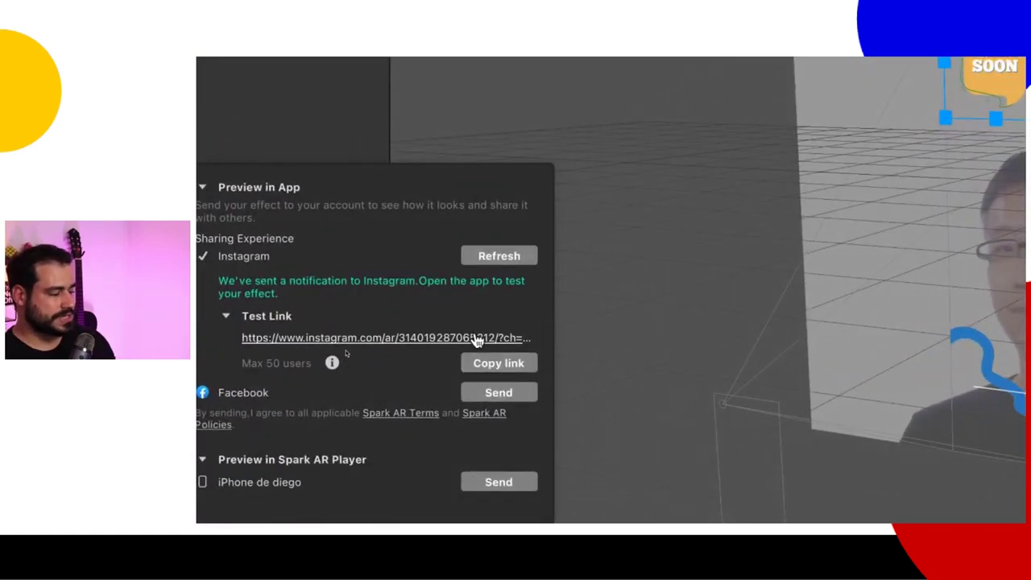
left_click(490, 362)
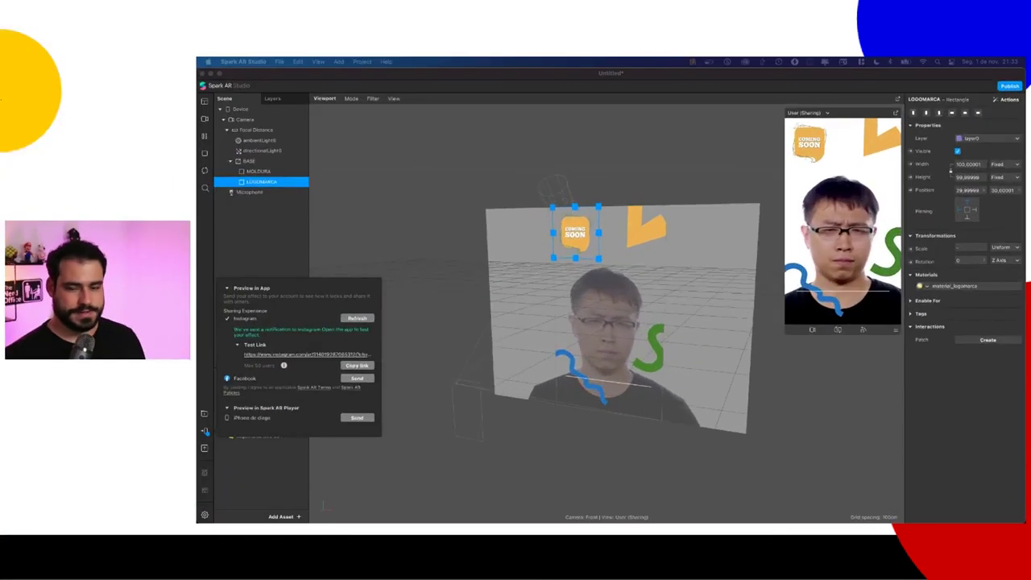
left_click(460, 298)
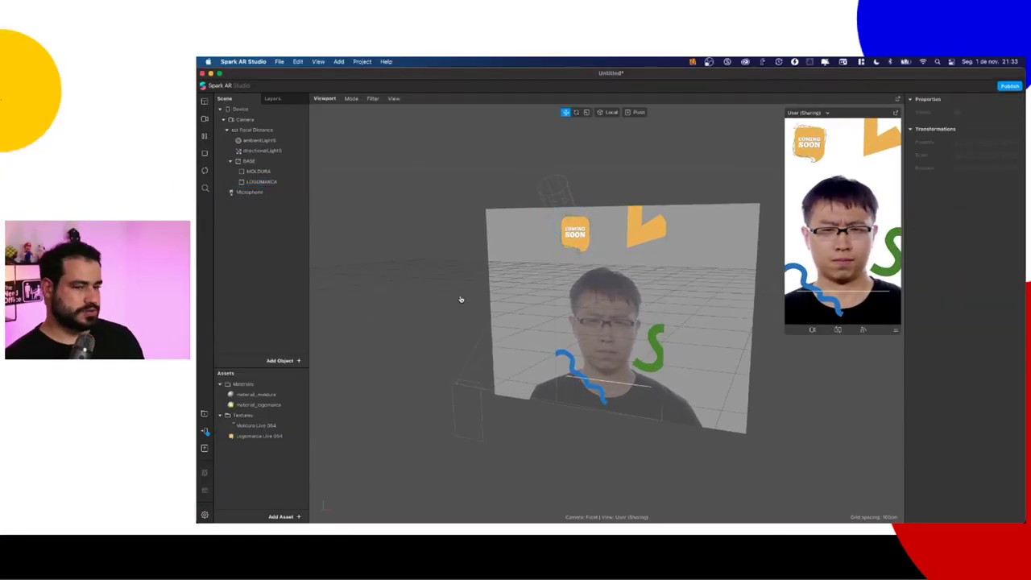
Step: Highlight '3 - Link de Teste' in Notion, check the logo, then return to the Canva design
key("super+Tab")
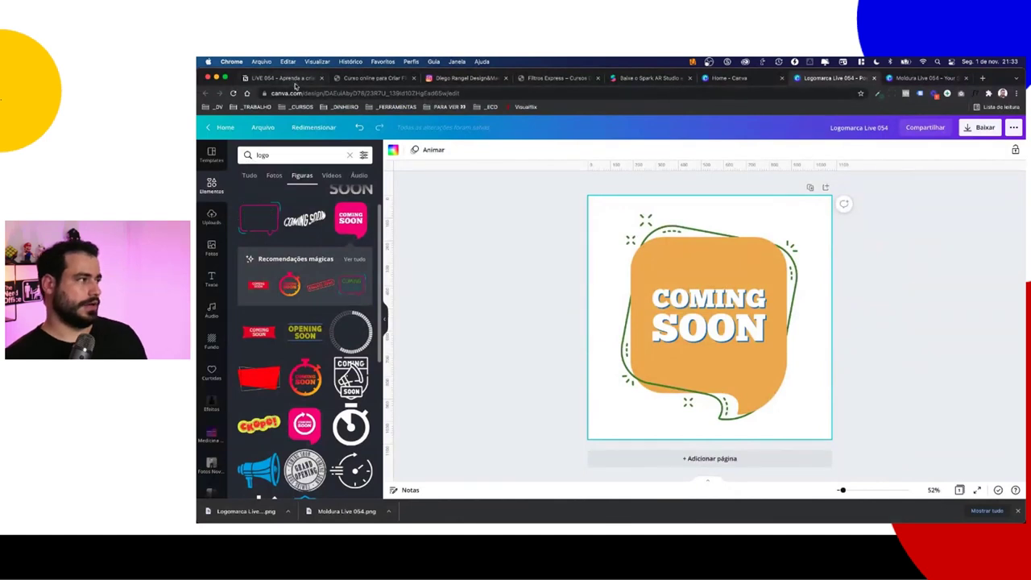
left_click(294, 79)
scroll(528, 316, "down", 1)
left_click(497, 293)
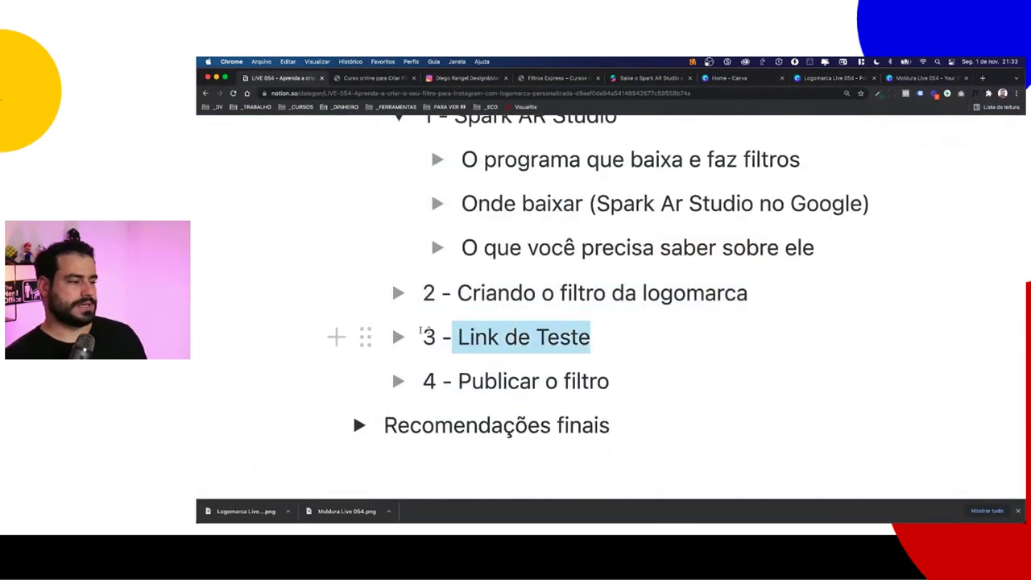
left_click_drag(420, 333, 363, 331)
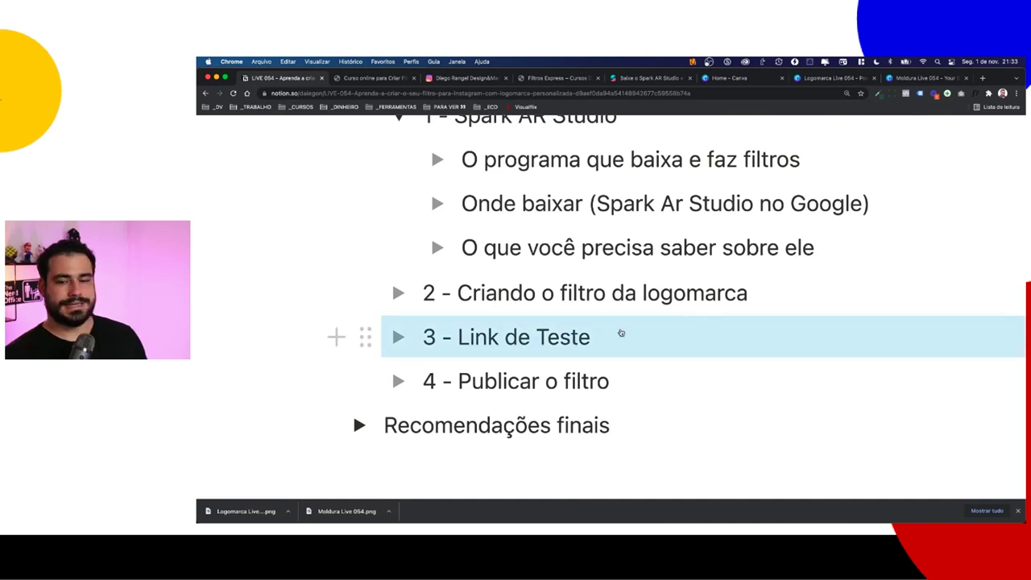
key("super+Tab")
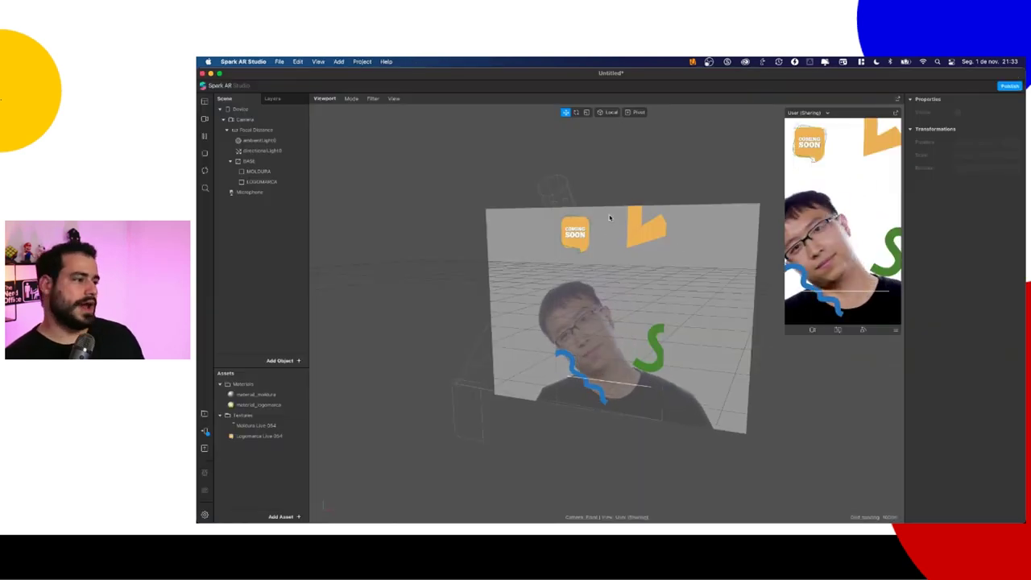
left_click(585, 244)
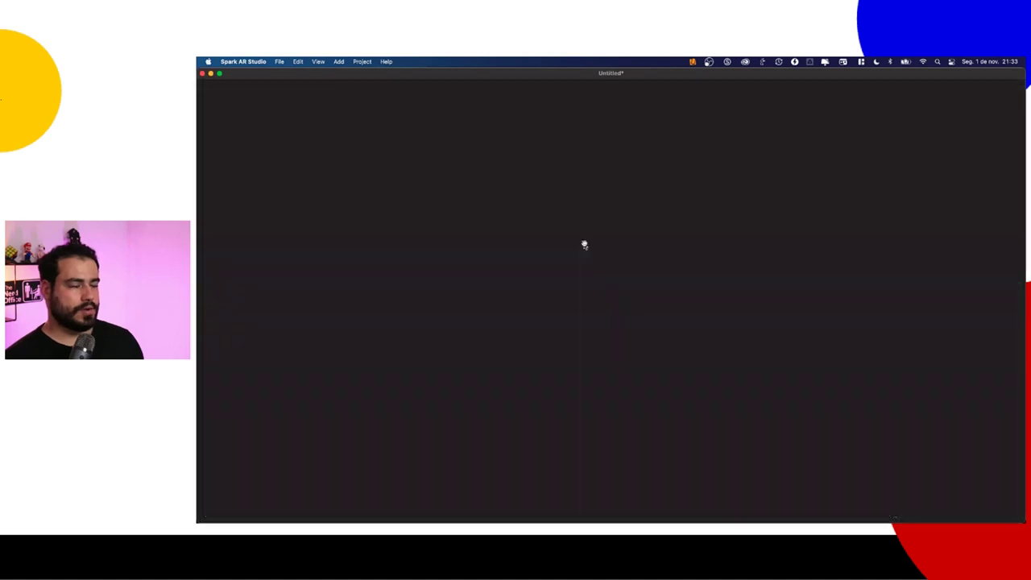
key("super+Tab")
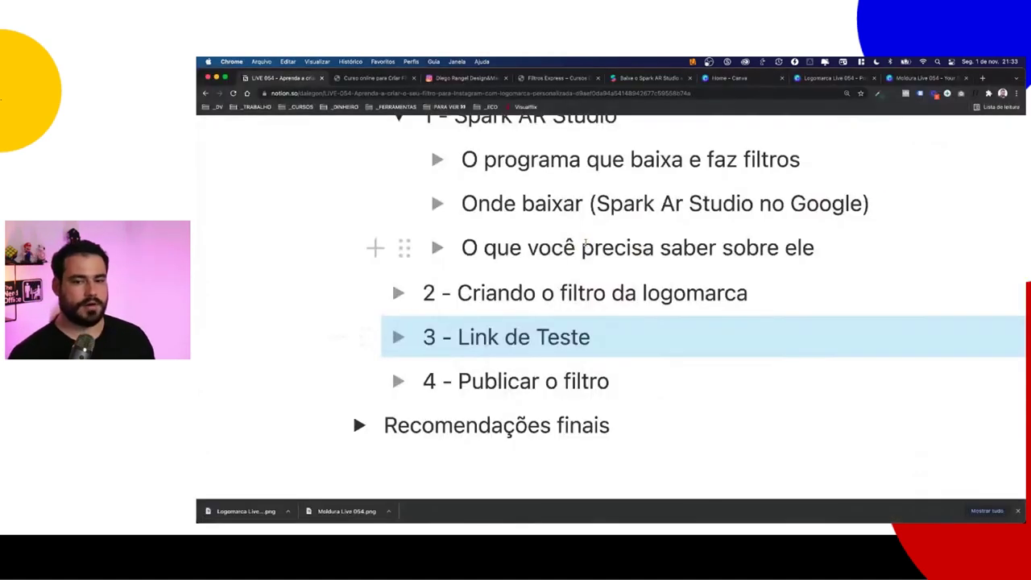
left_click(830, 78)
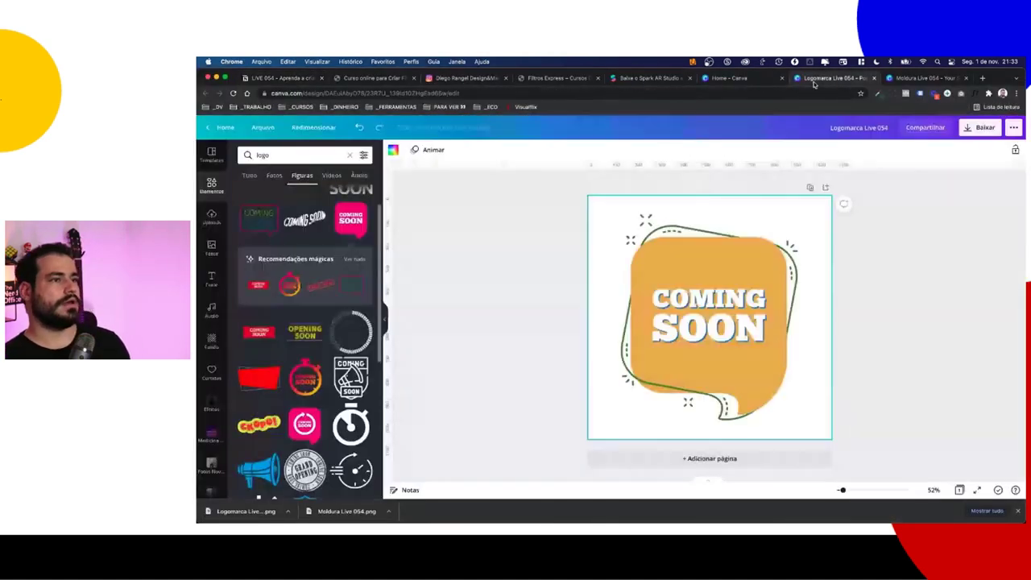
Step: Change the Coming Soon graphic's orange fill to red
left_click(701, 269)
left_click(420, 151)
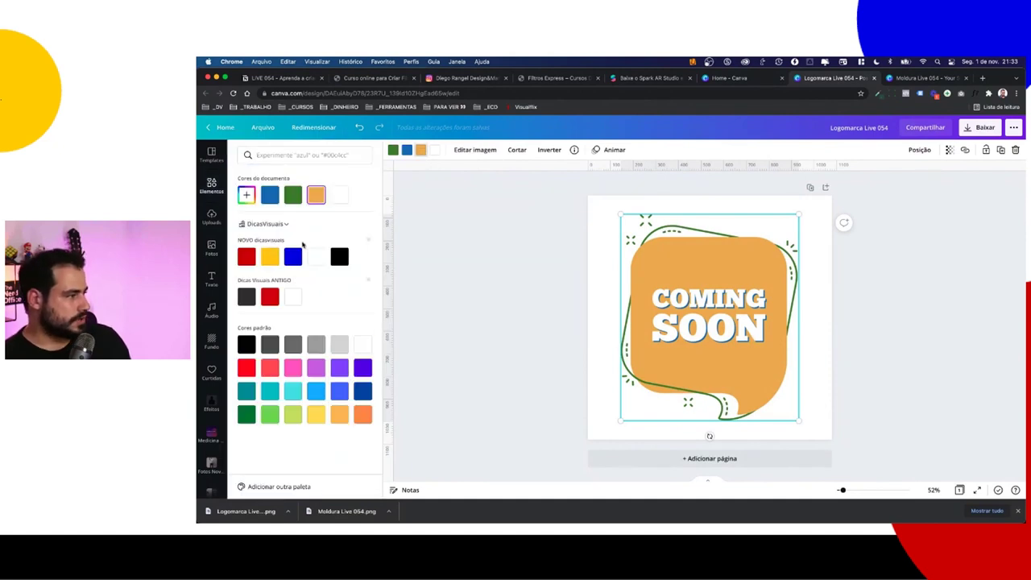
left_click(247, 257)
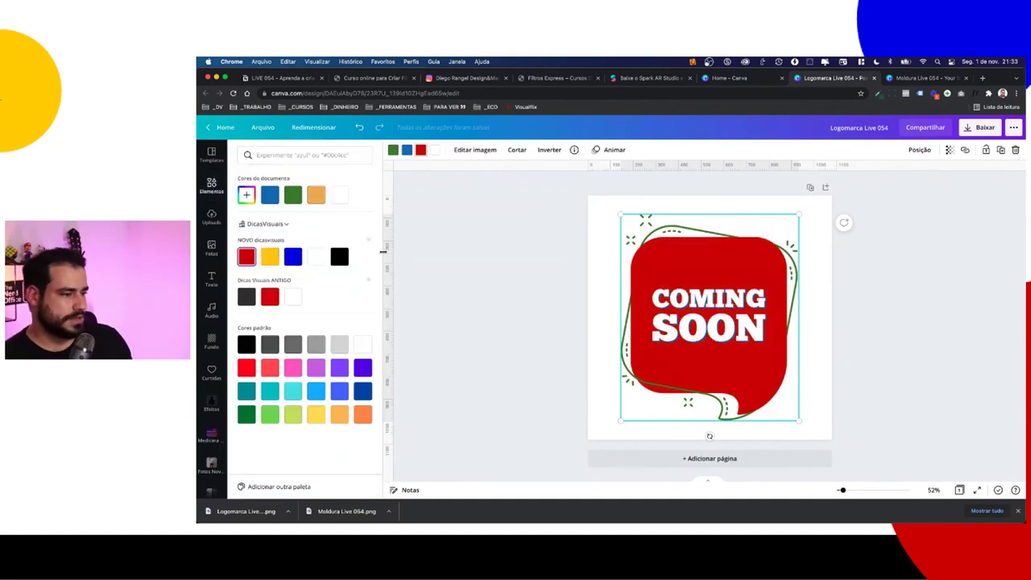
Step: Add a wireframe globe from Elements and enlarge it over the design
left_click(210, 185)
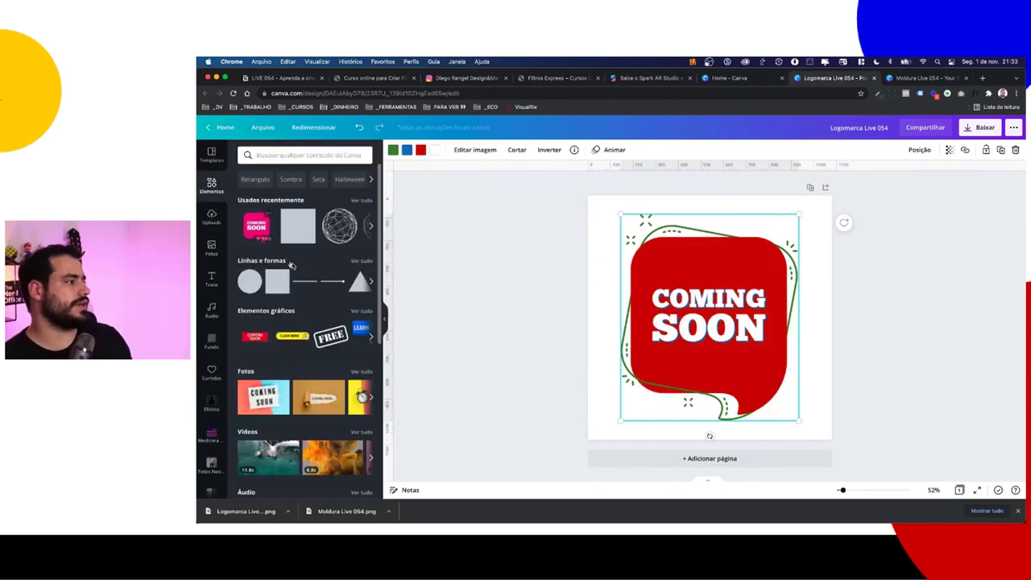
scroll(307, 269, "down", 2)
scroll(308, 340, "down", 3)
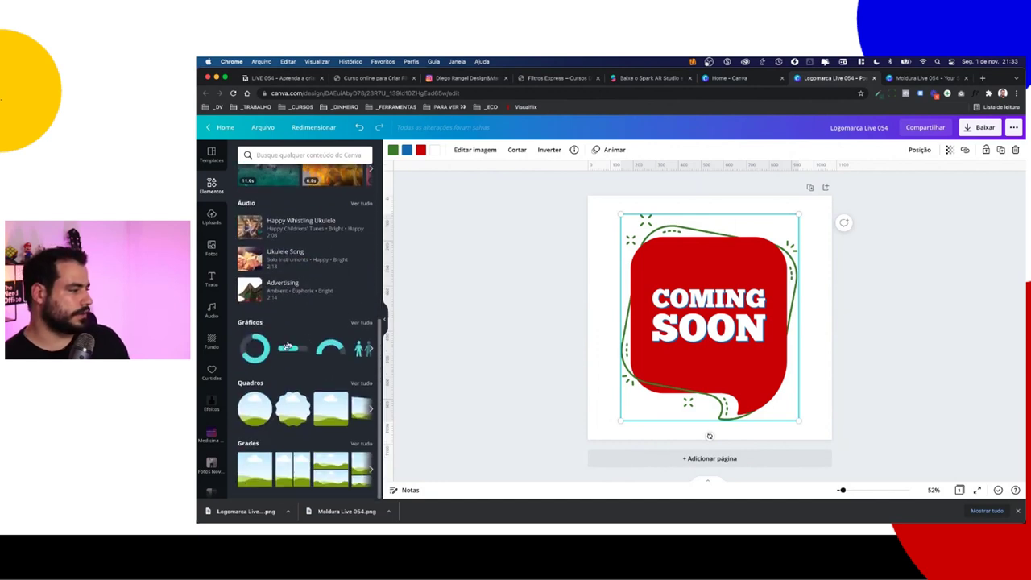
scroll(307, 241, "up", 5)
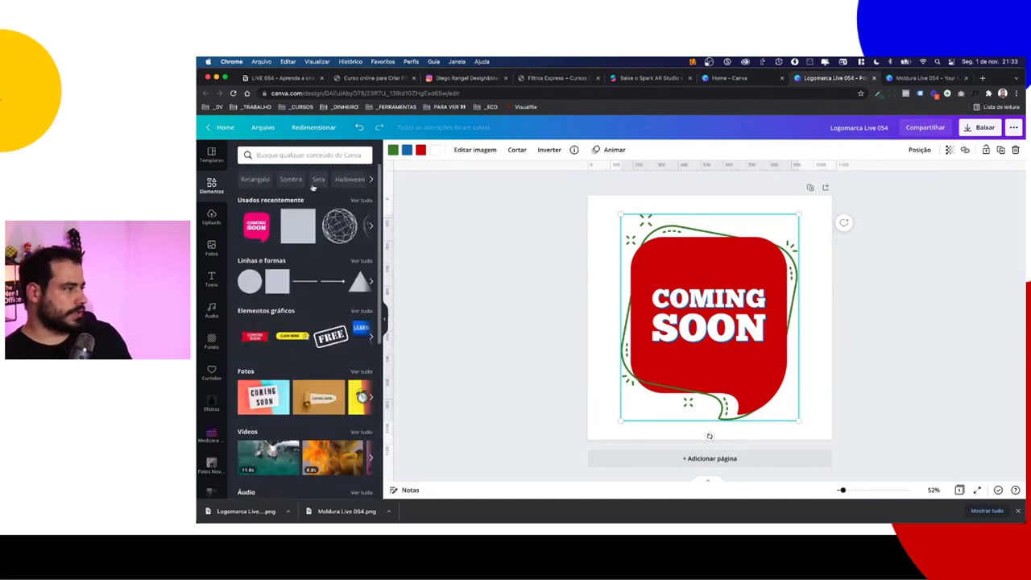
left_click(339, 225)
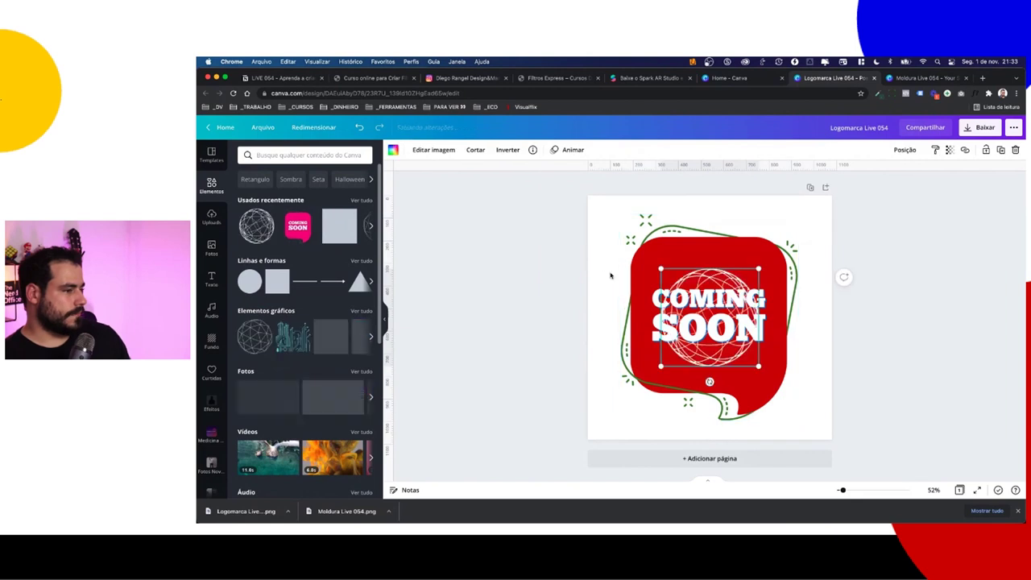
mouse_move(627, 268)
left_mouse_down()
mouse_move(593, 249)
mouse_move(619, 266)
left_mouse_up()
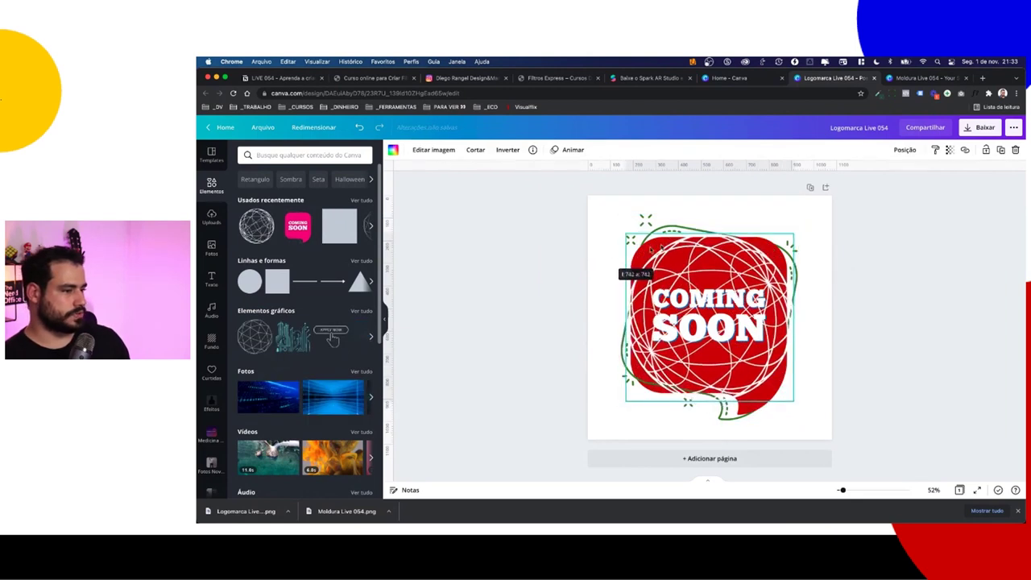
Step: Delete the Coming Soon graphic, make the globe lines blue, and enlarge the globe further
left_click(664, 223)
key("Delete")
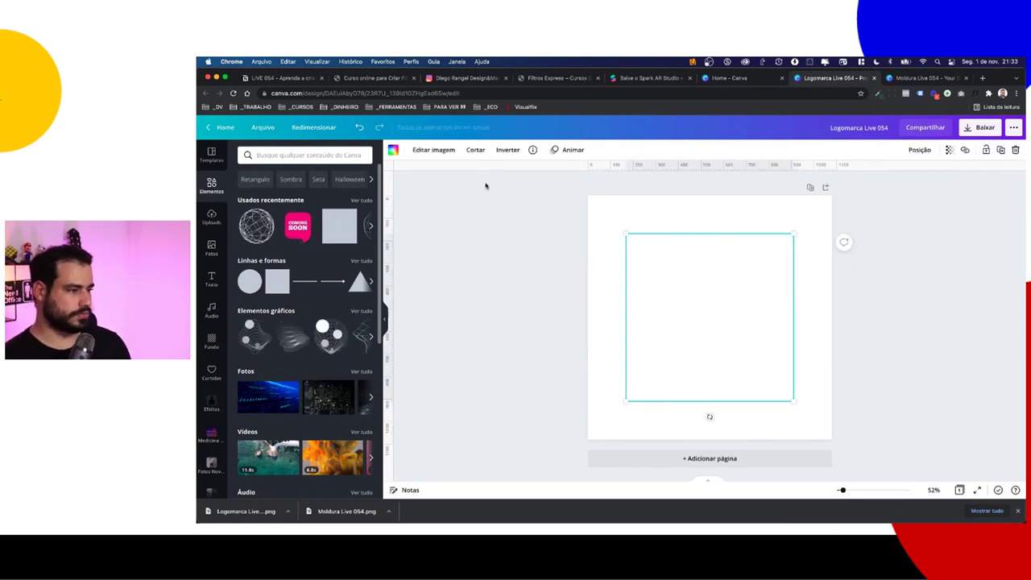
left_click(394, 151)
left_click(292, 256)
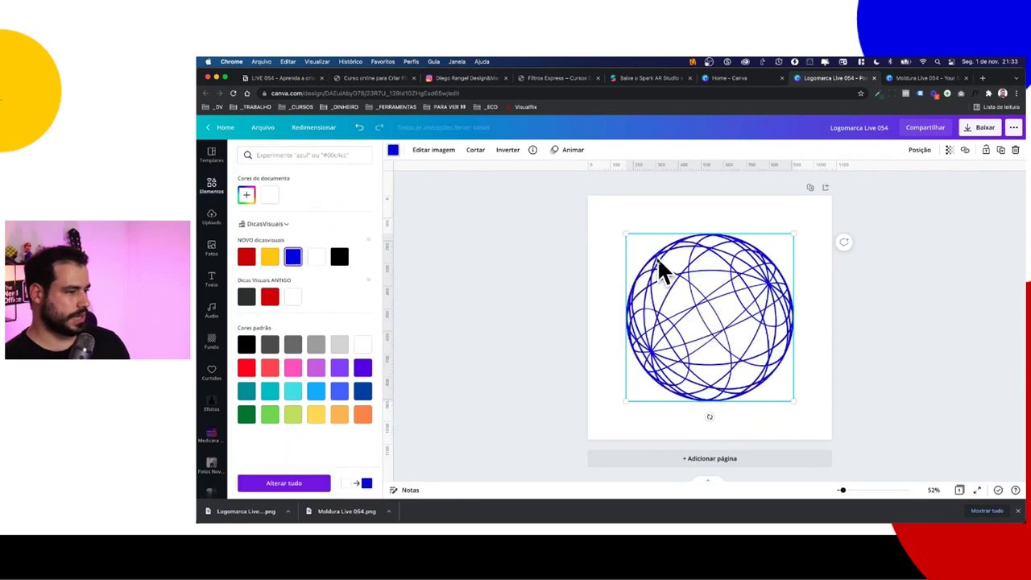
left_click_drag(627, 235, 614, 223)
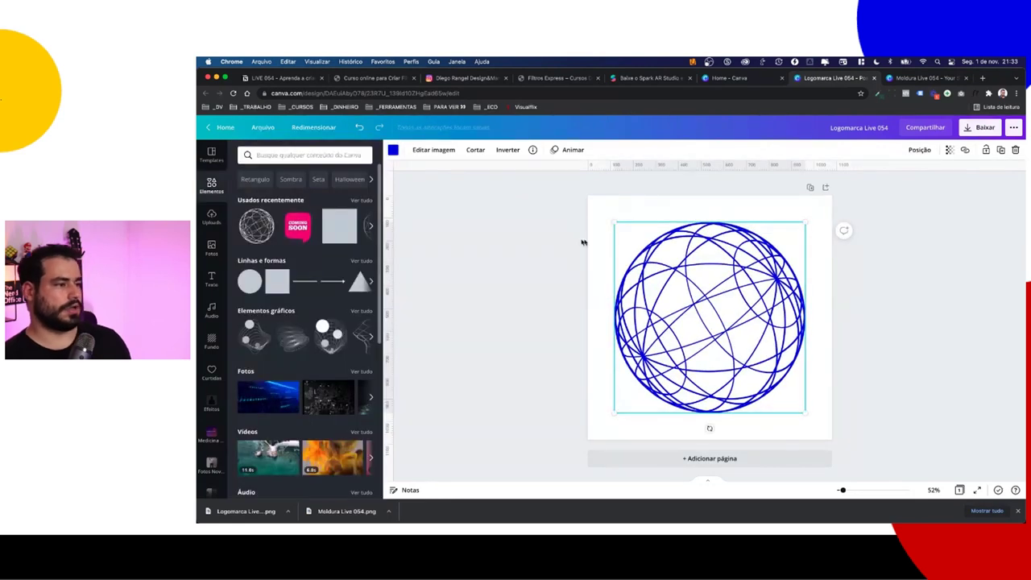
left_click(746, 208)
Step: Download the blue globe design as a PNG into the FILTRO DA AULA folder, then return to Spark AR Studio
left_click(981, 128)
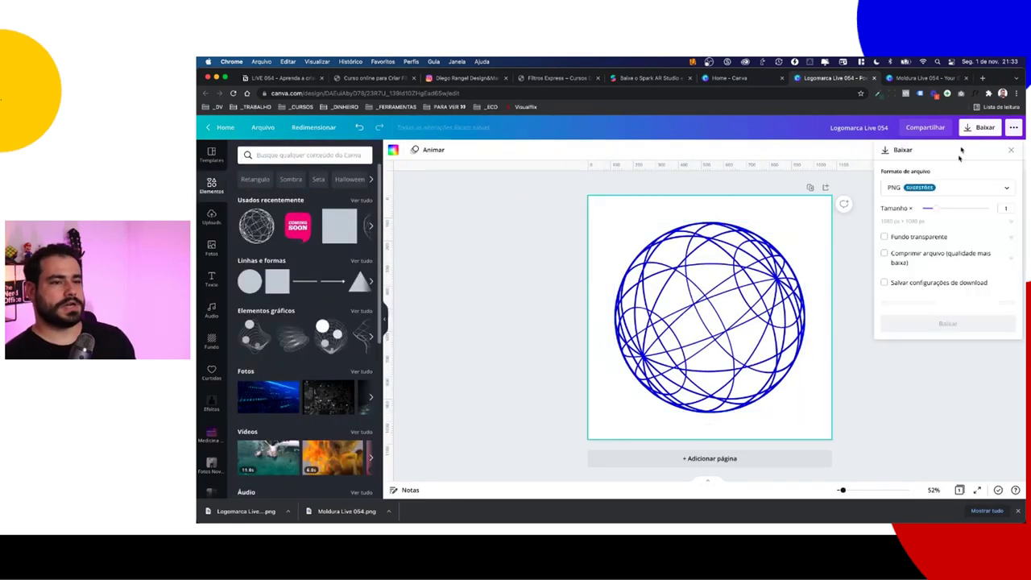
left_click(932, 348)
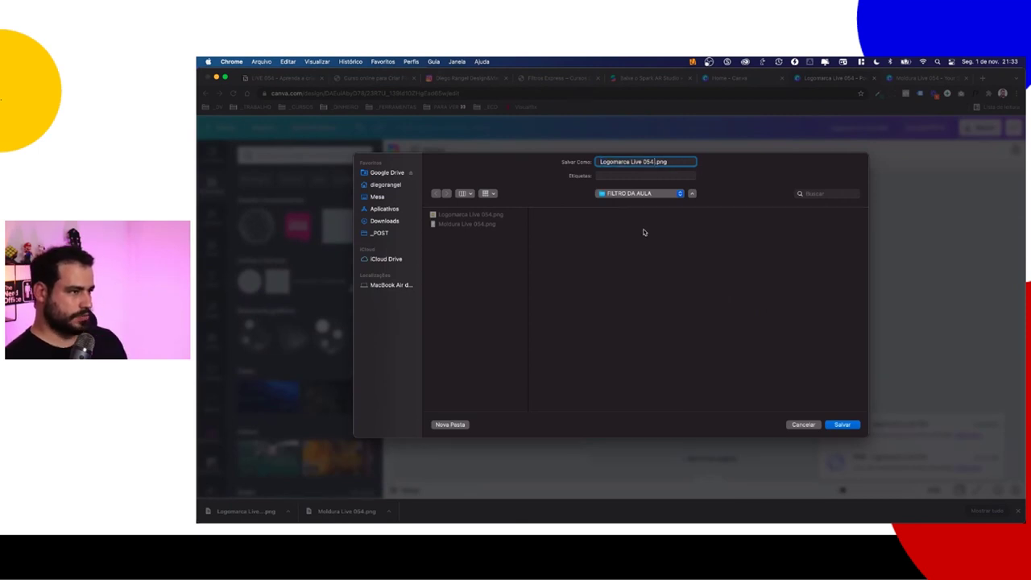
key("Return")
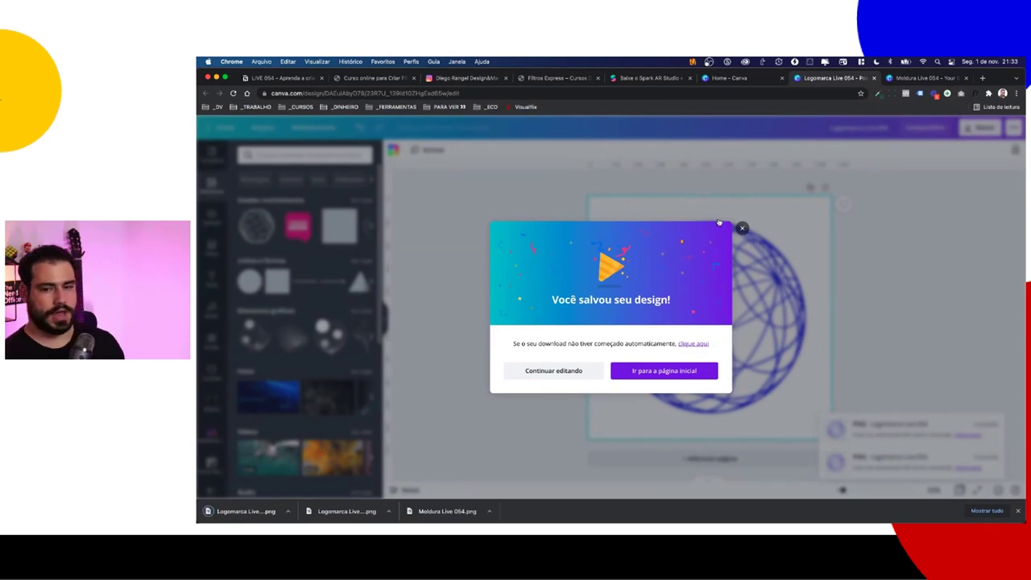
key("super+Tab")
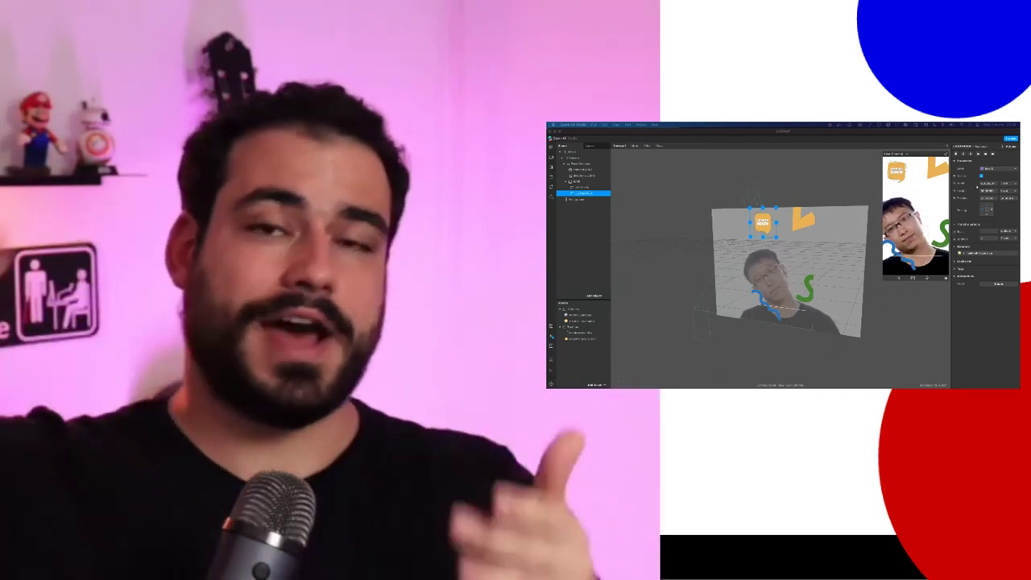
Step: Replace the Logomarca Live 054 texture's image with the globe file Logomarca Live 054_2.png
left_click(570, 223)
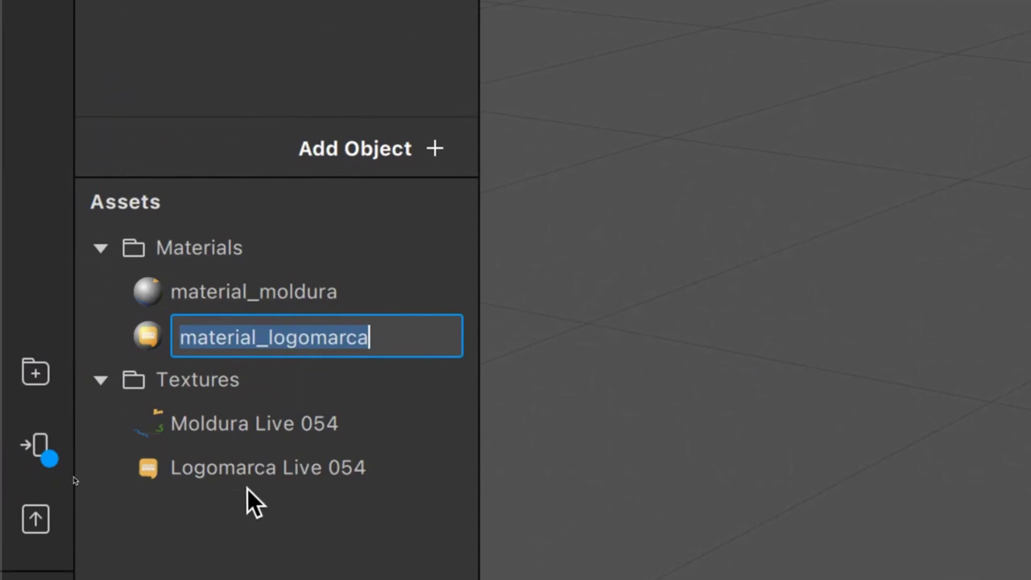
right_click(252, 483)
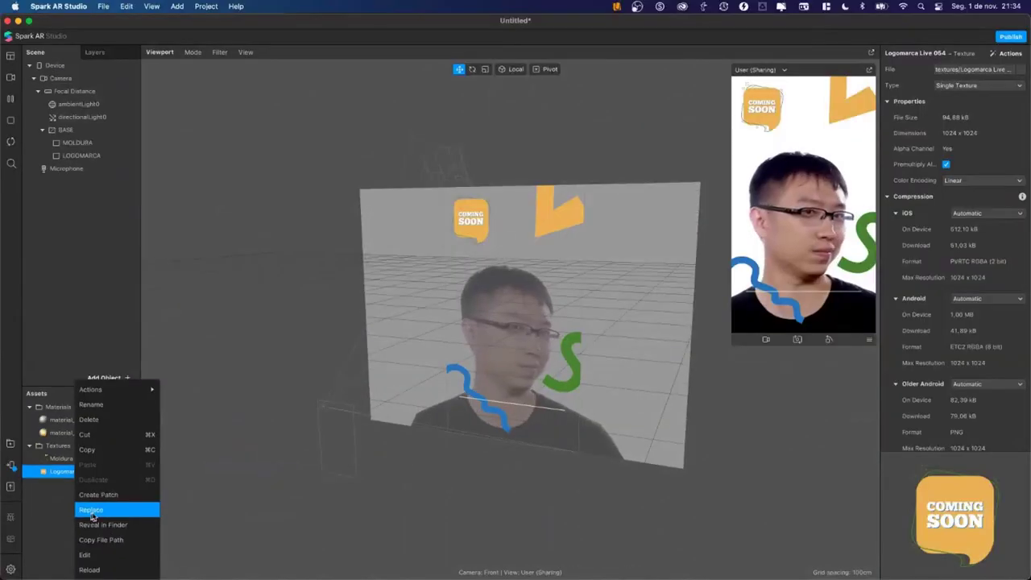
left_click(106, 512)
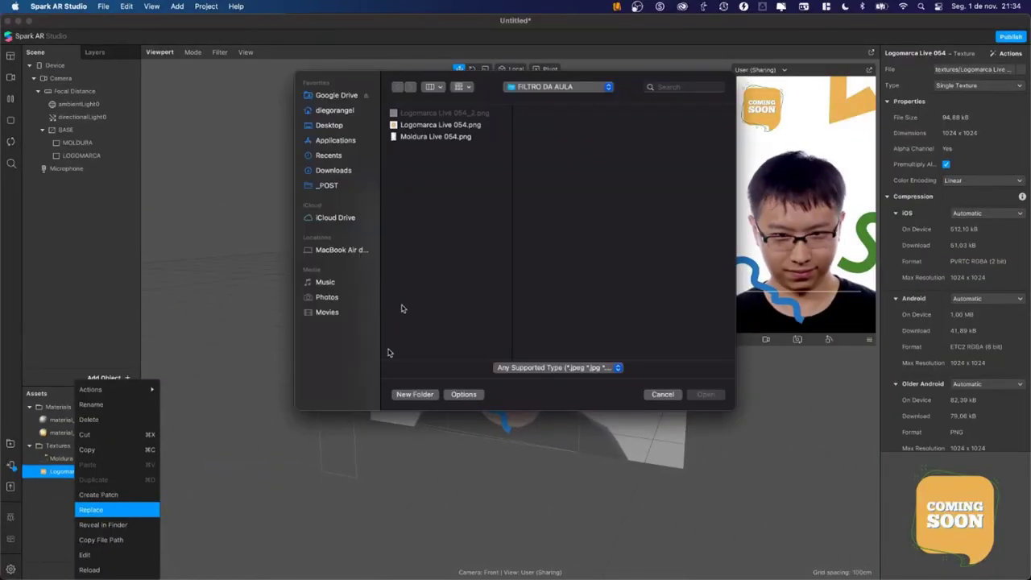
left_click(449, 114)
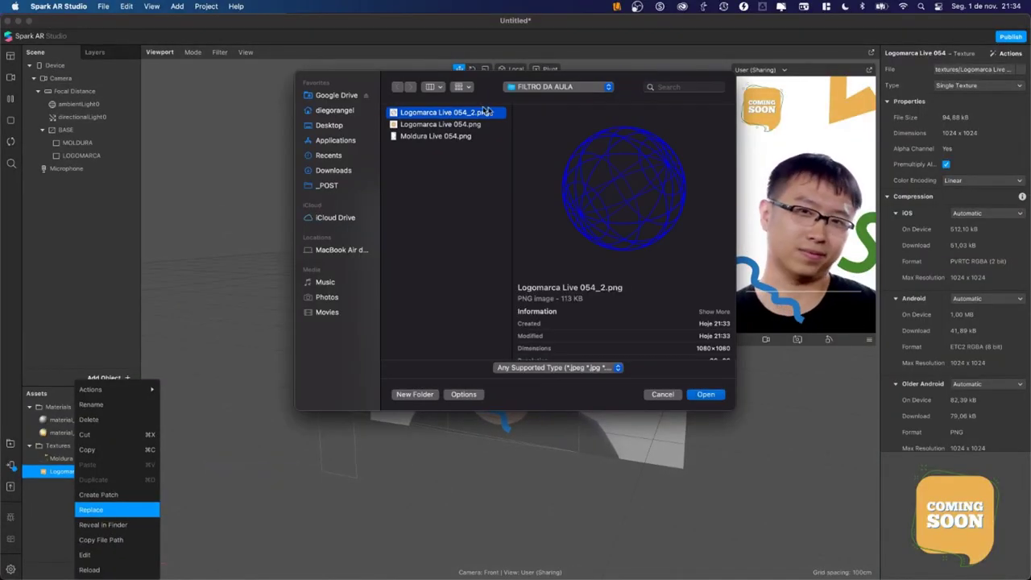
left_click(714, 396)
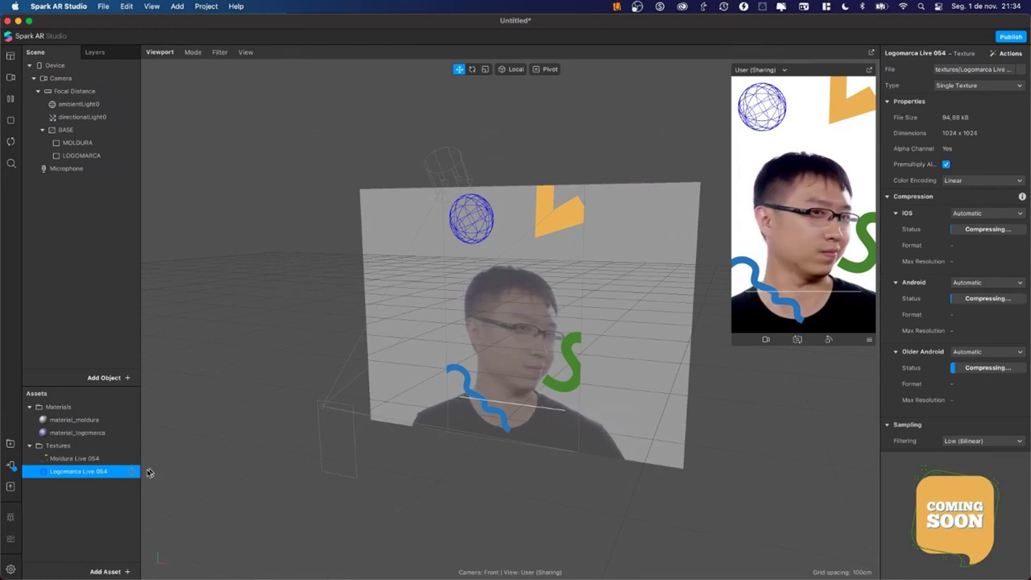
left_click(76, 458)
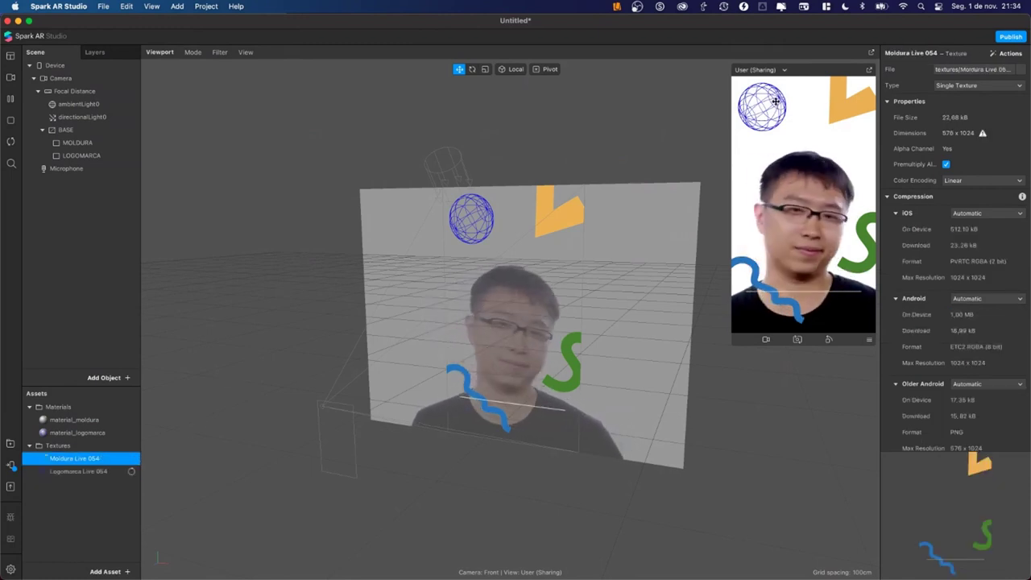
left_click(65, 143)
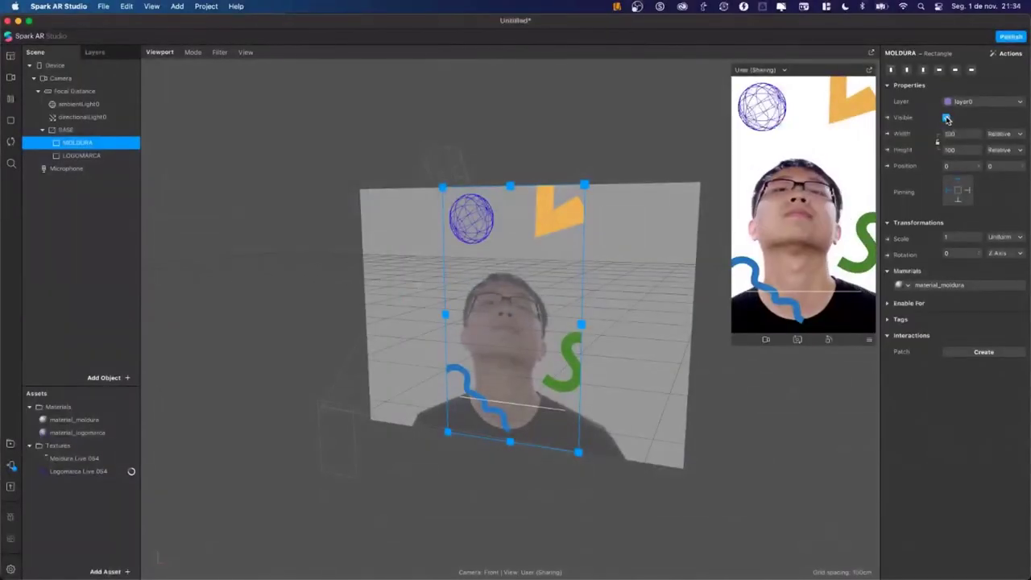
Step: Hide the MOLDURA frame and move the LOGOMARCA globe down over the shirt beside the face
left_click(947, 119)
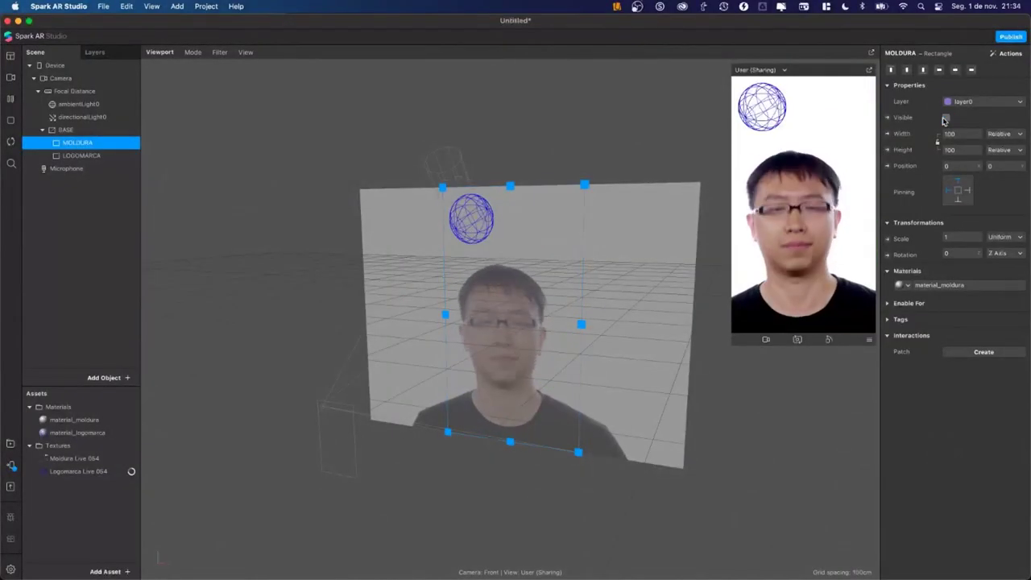
left_click(67, 169)
left_click(82, 156)
left_click_drag(474, 220, 531, 382)
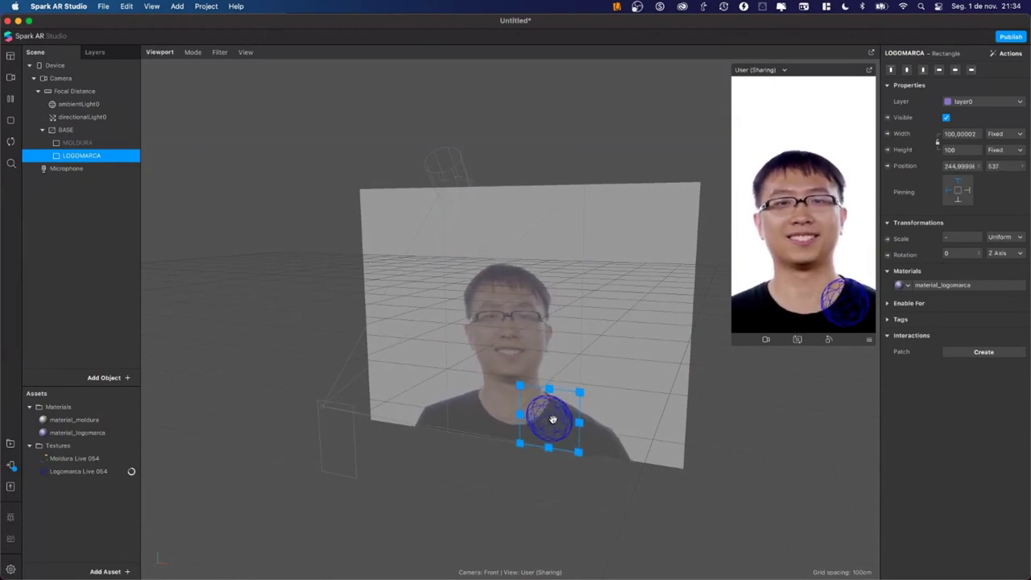
Step: Bring up the Save project dialog and cancel it without saving
left_click(94, 278)
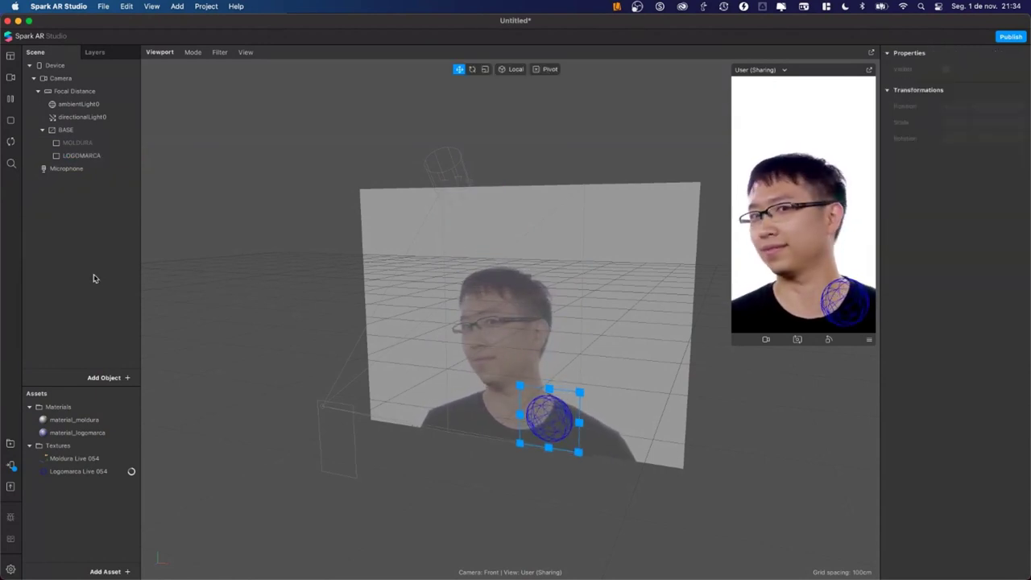
key("super+s")
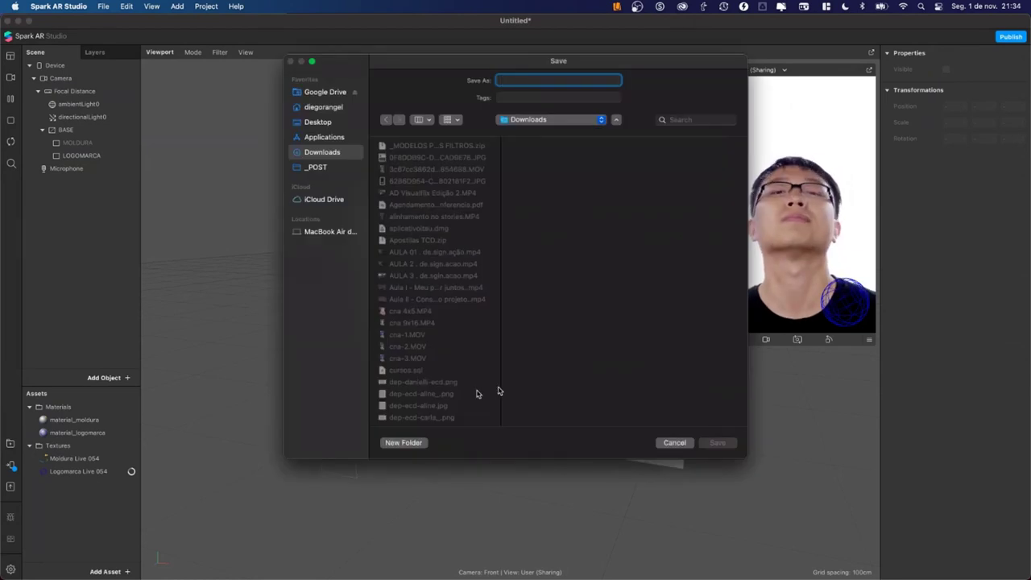
left_click(668, 443)
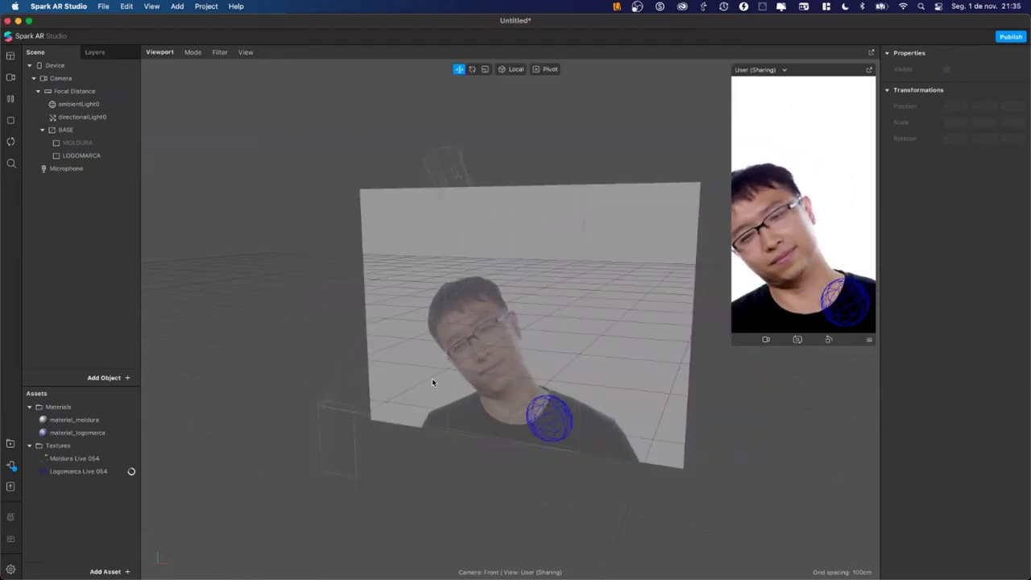
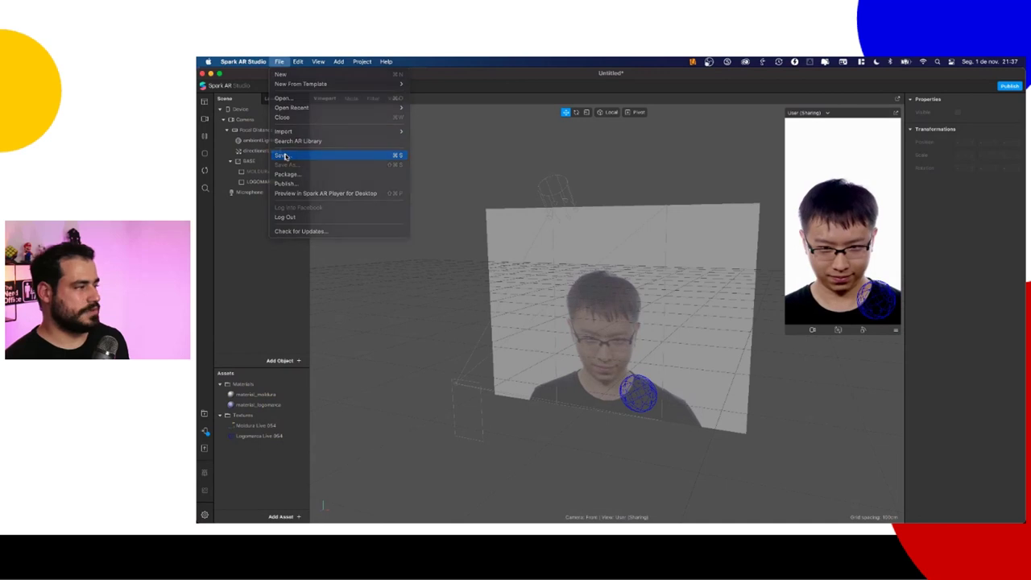
Step: Save the project as 'FILTRO CRIADO AULA' in Desktop > _LIVES > FILTRO DA AULA
left_click(467, 155)
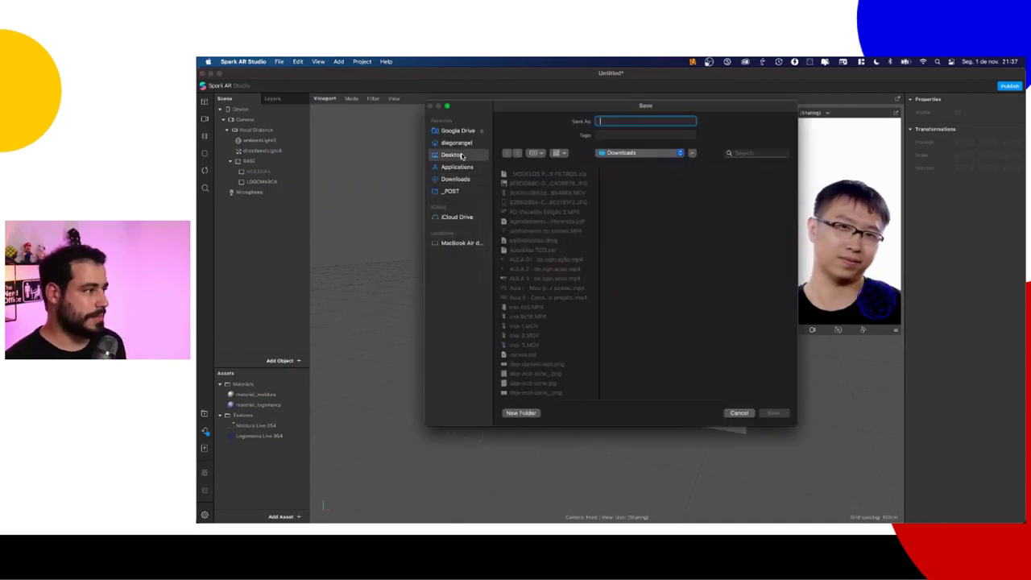
left_click(540, 222)
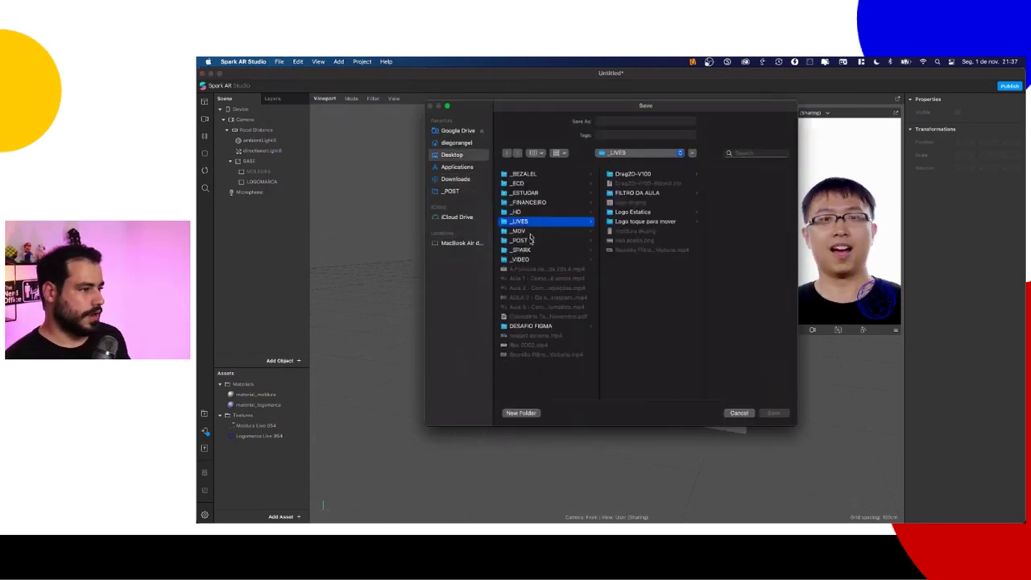
left_click(639, 193)
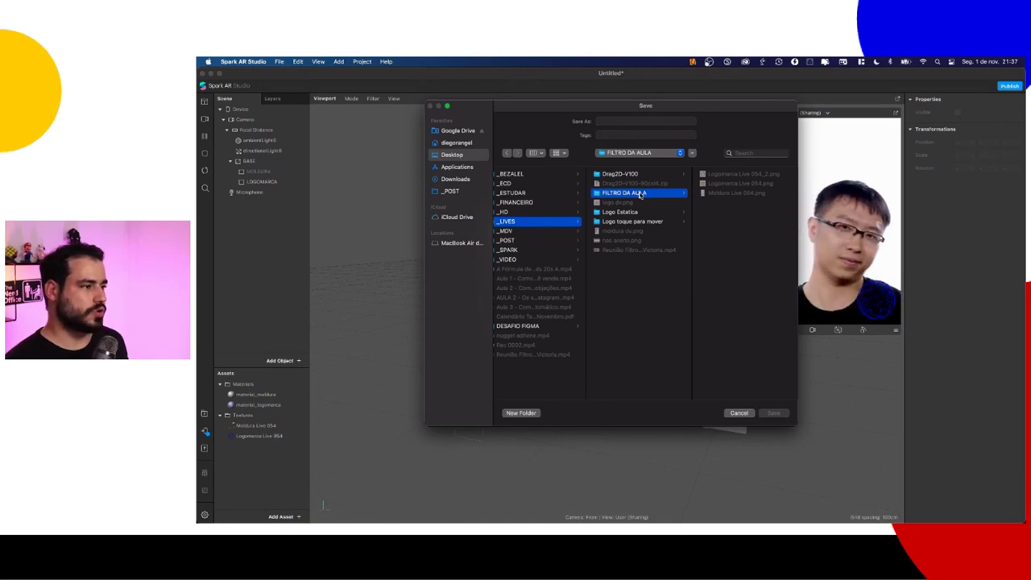
left_click(532, 223)
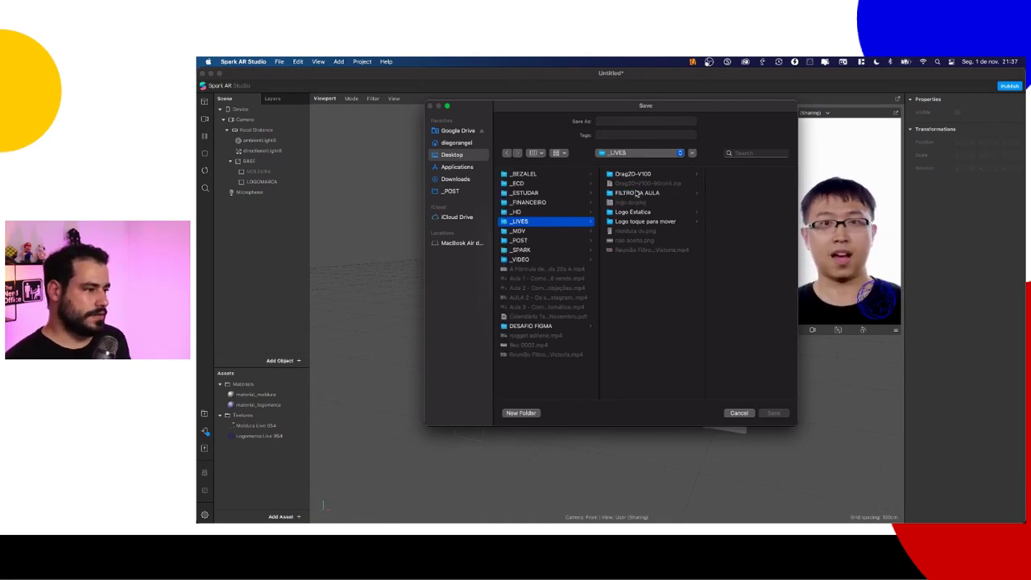
left_click(615, 120)
type("FILT")
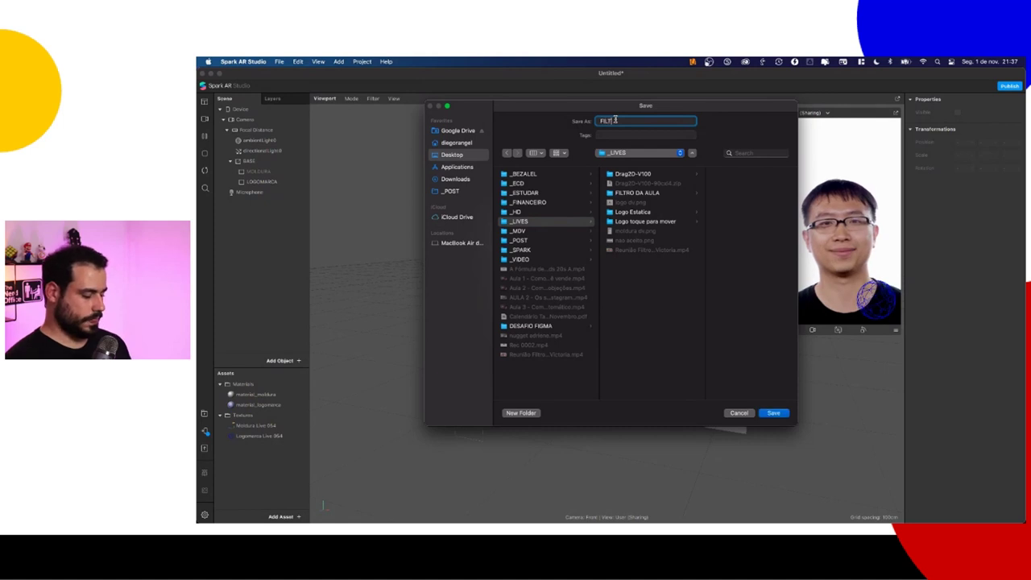
type("RO DA AULA")
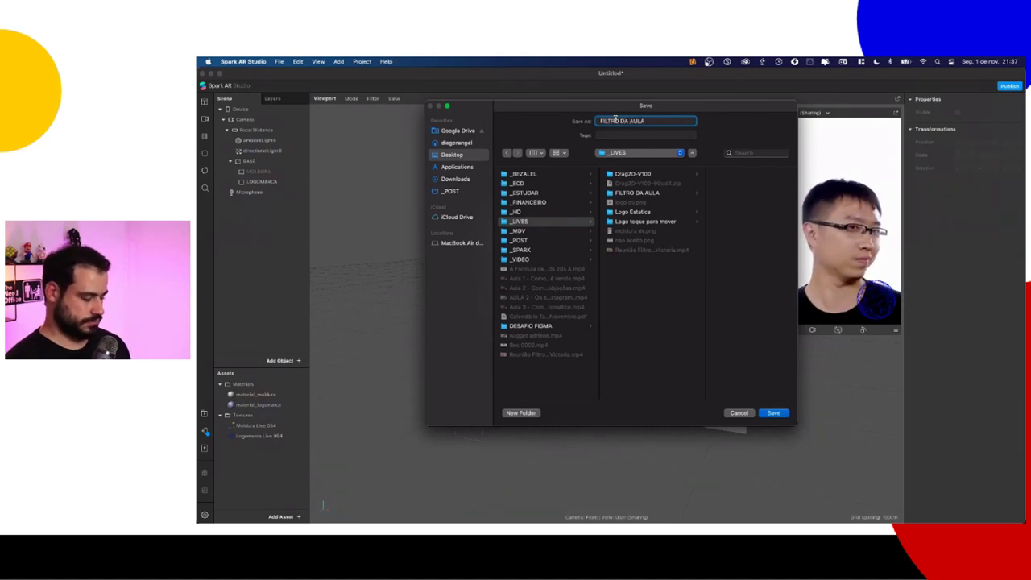
left_click(632, 193)
left_click(653, 121)
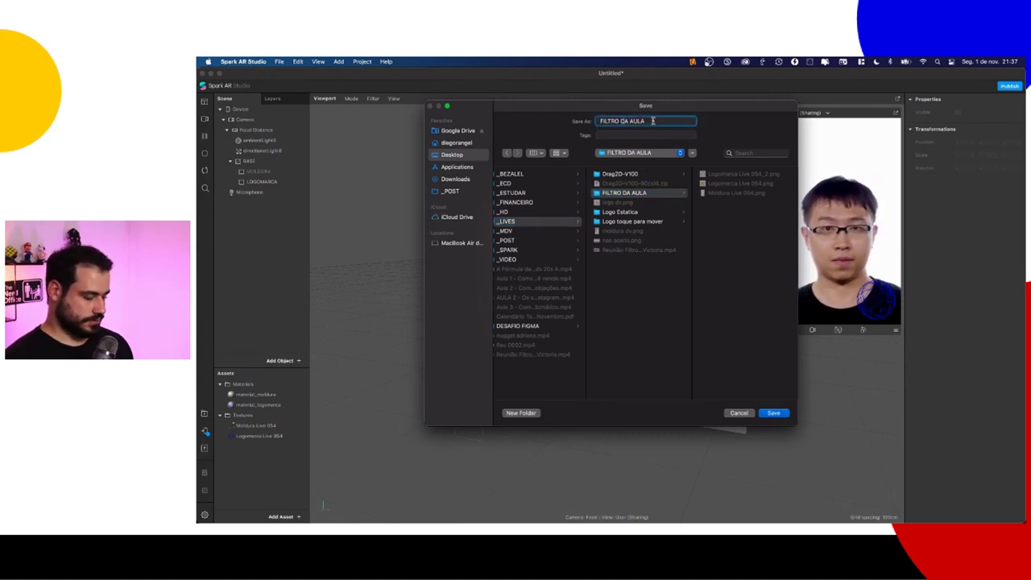
type("CRIADO")
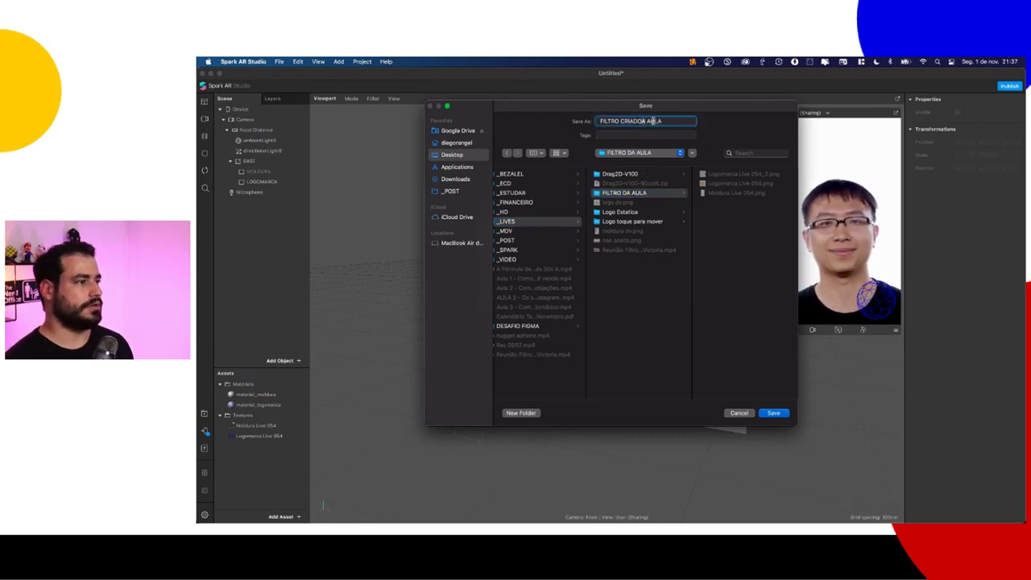
key("BackSpace")
key("BackSpace")
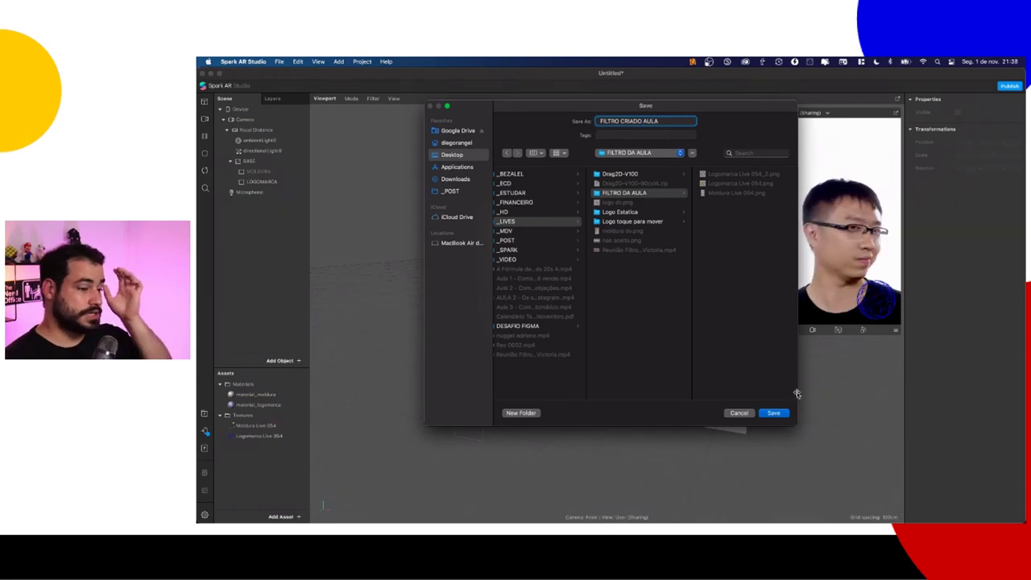
left_click(773, 414)
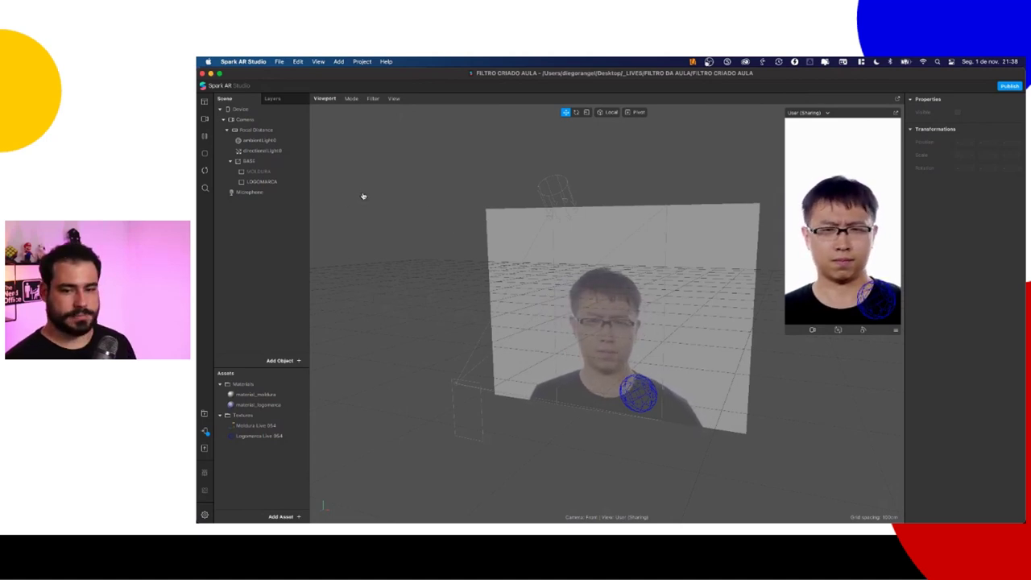
Step: Show the FILTRO CRIADO AULA folder in Finder as large icons
key("super+Tab")
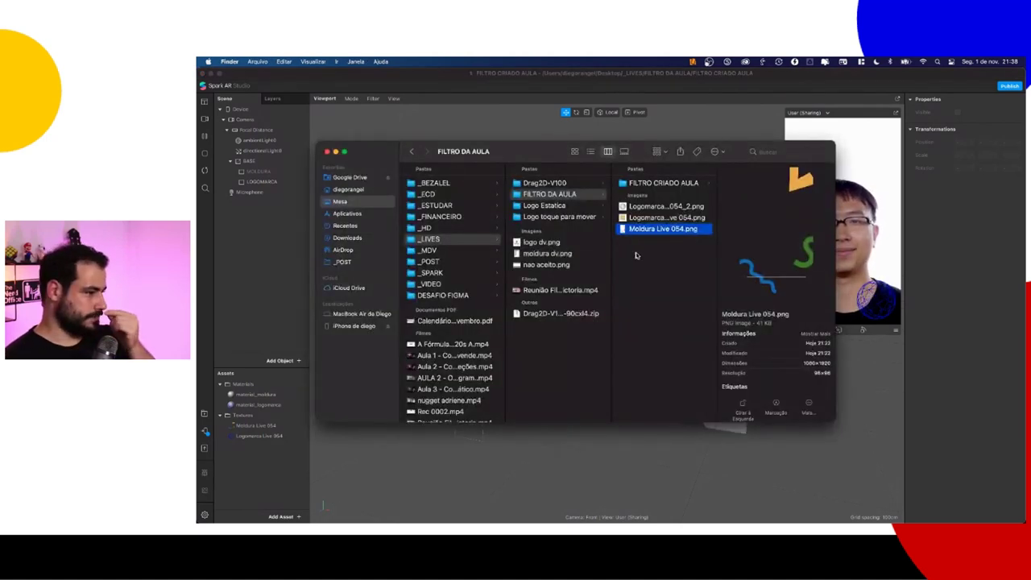
left_click(552, 195)
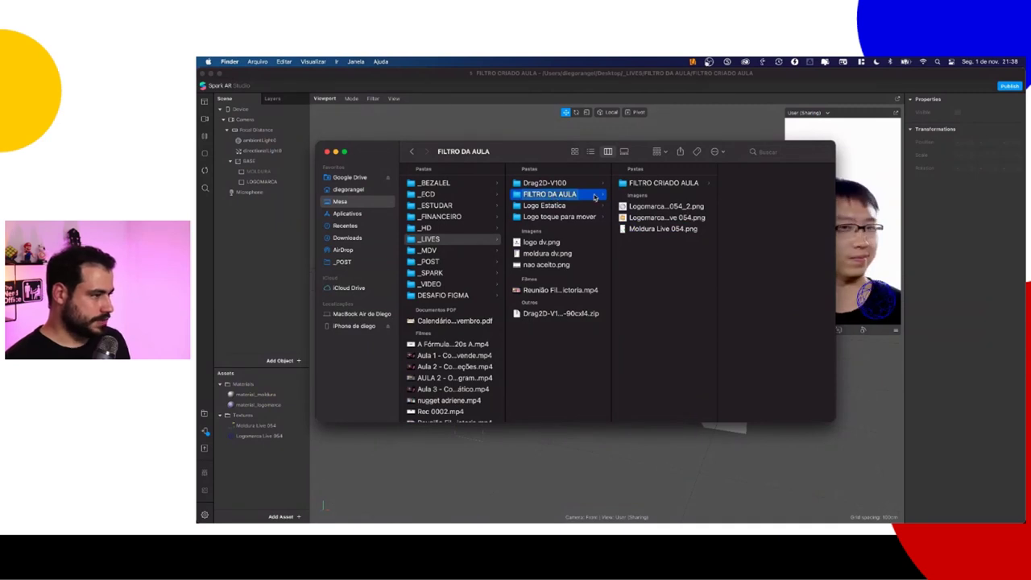
left_click(651, 184)
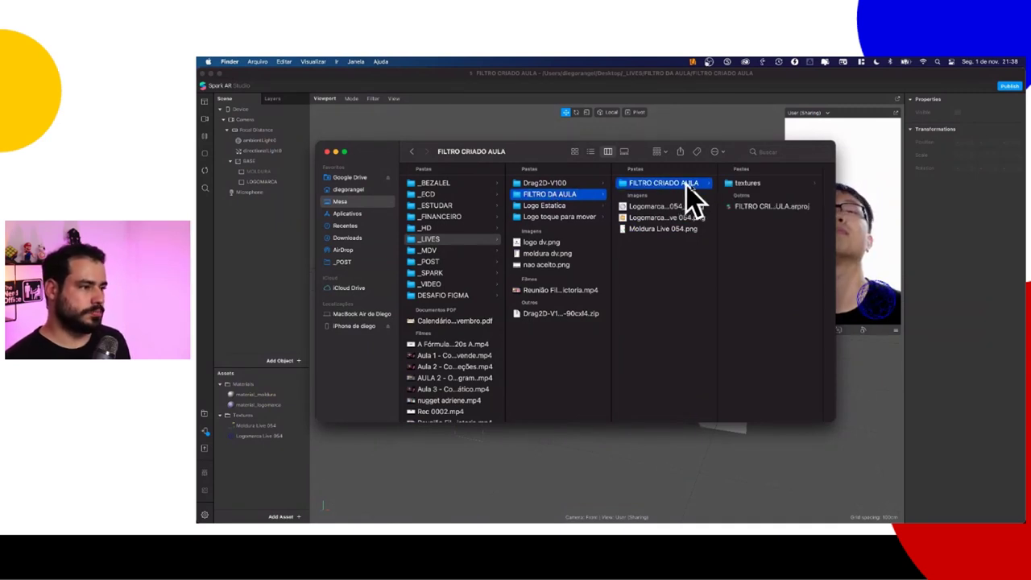
left_click(576, 151)
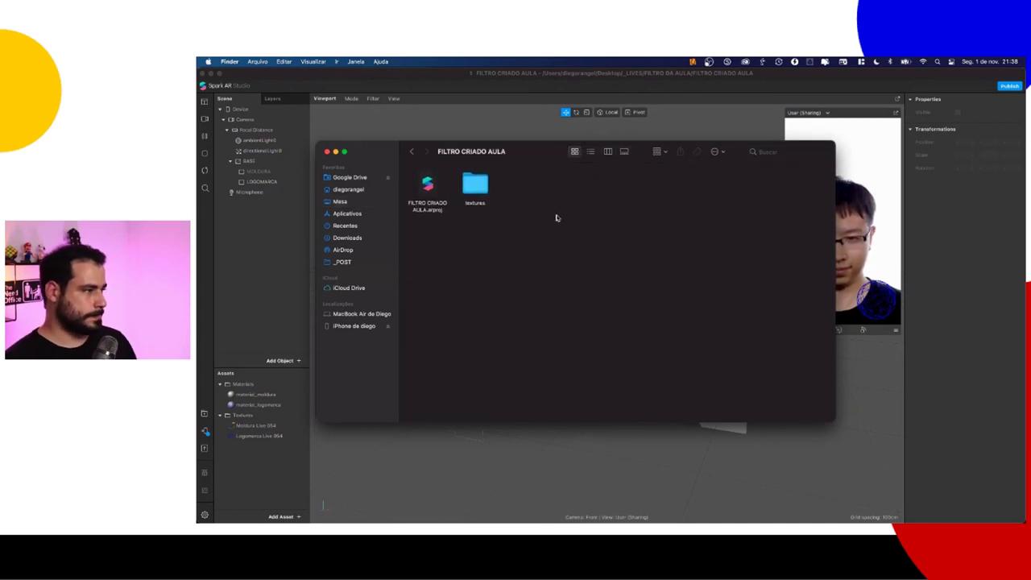
scroll(556, 218, "up", 5, "ctrl")
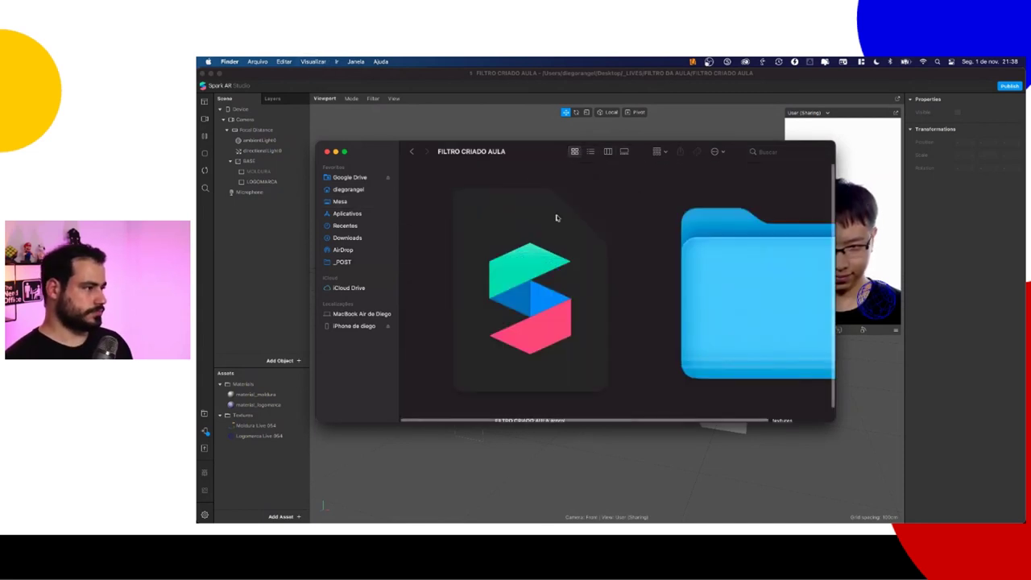
scroll(556, 218, "down", 3, "ctrl")
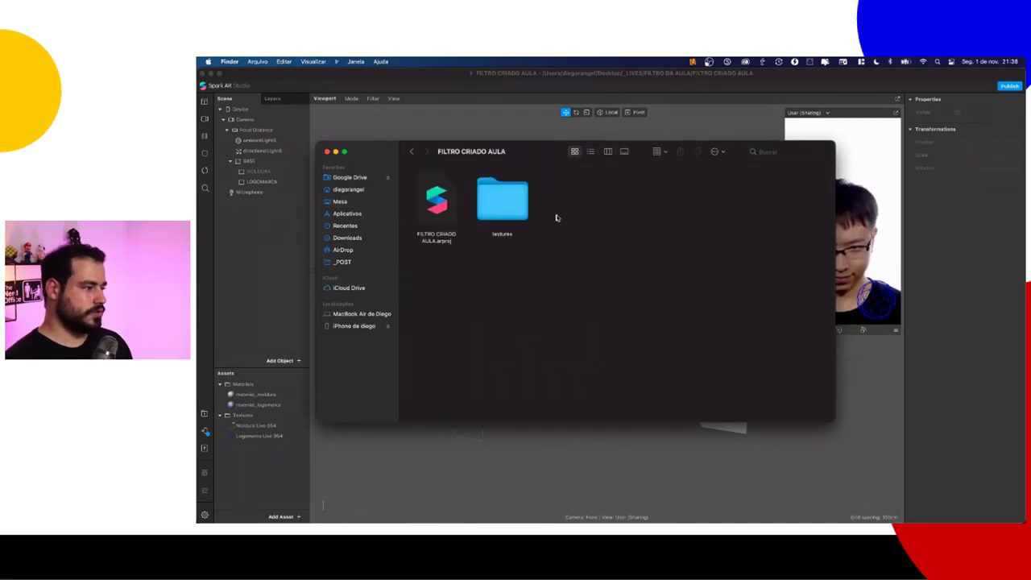
left_click(445, 216)
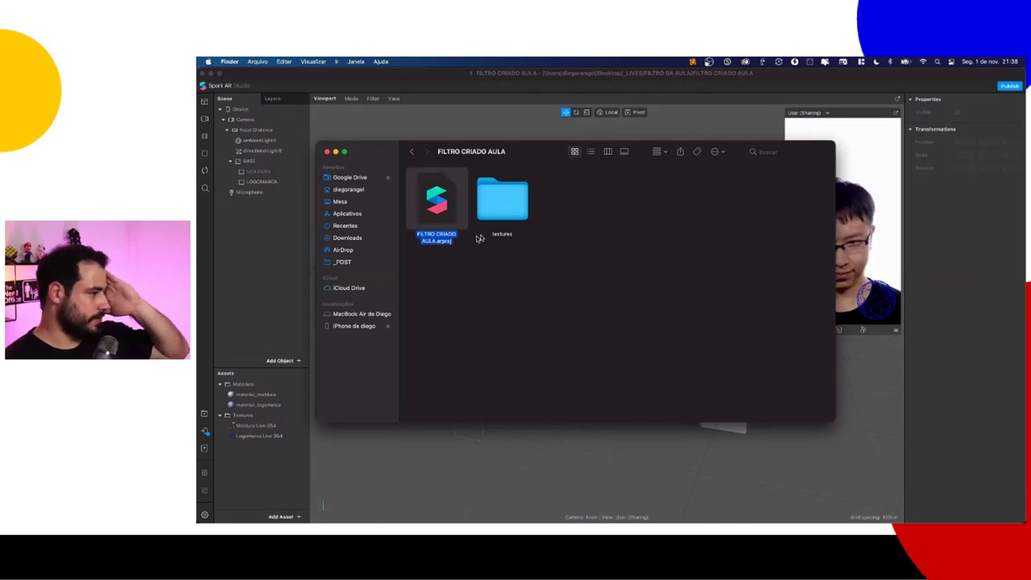
Step: Inspect the textures folder's Logomarca Live 054_2.png and Moldura Live 054 images
double_click(504, 210)
left_click(437, 197)
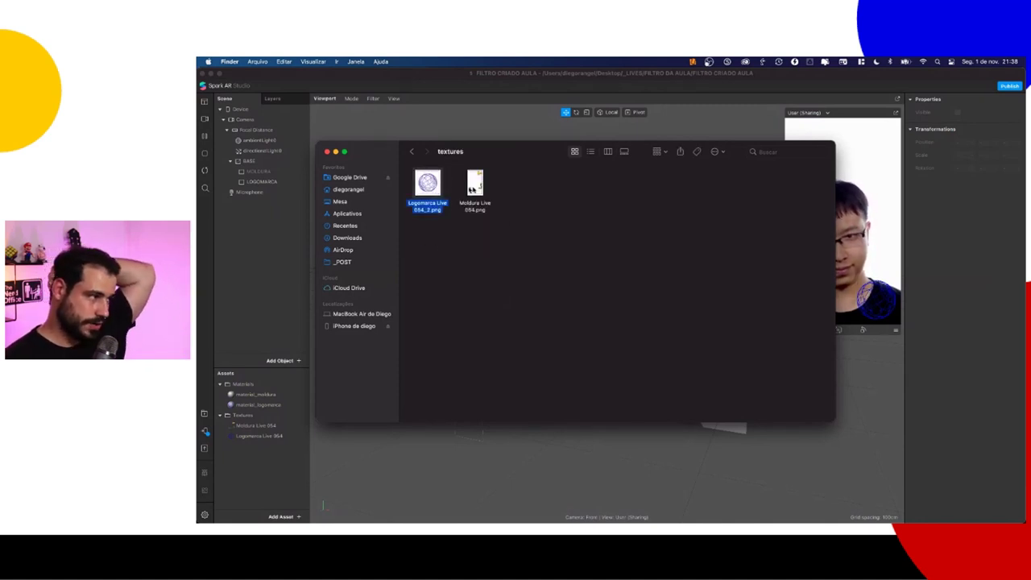
left_click(473, 190)
left_click(413, 151)
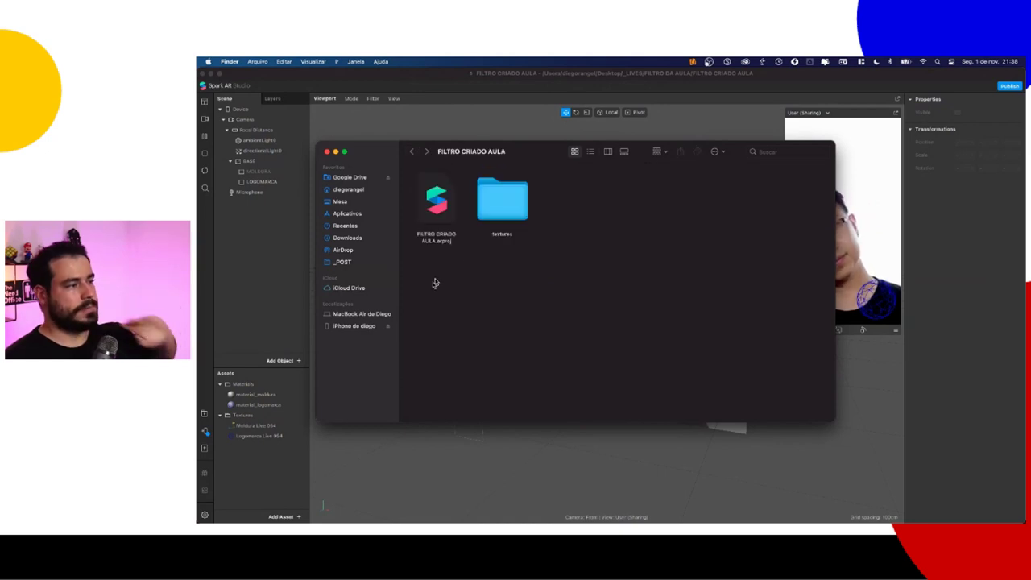
left_click_drag(435, 282, 561, 181)
left_click(561, 182)
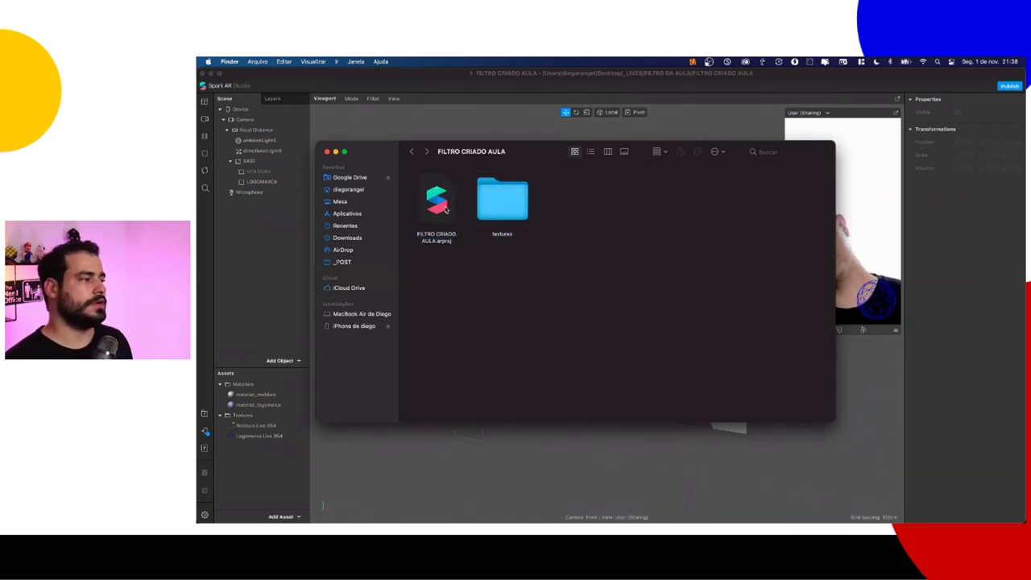
left_click(446, 209)
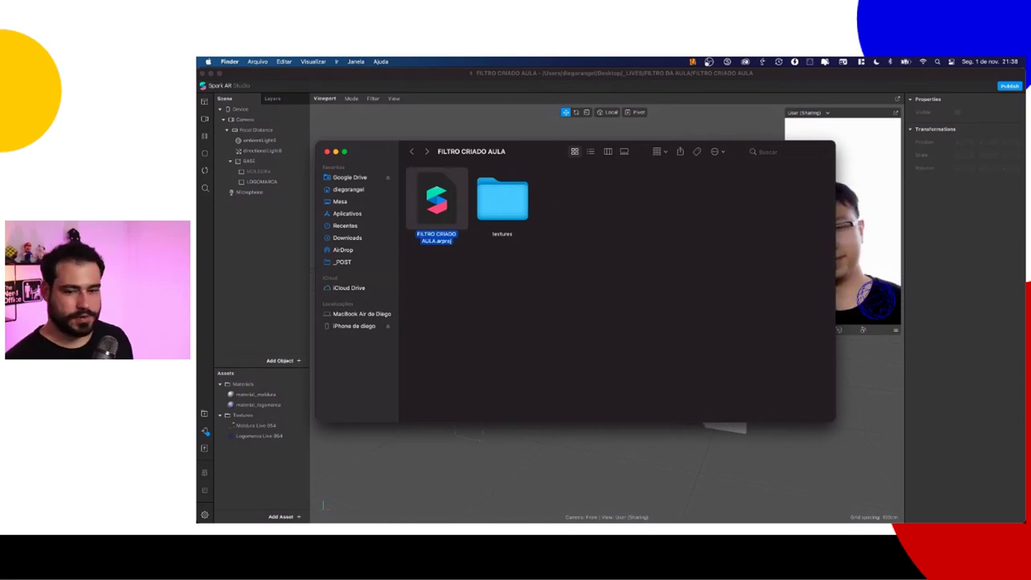
Step: Reopen FILTRO CRIADO AULA.arproj from Finder in Spark AR Studio
key("super+Tab")
key("super+Tab")
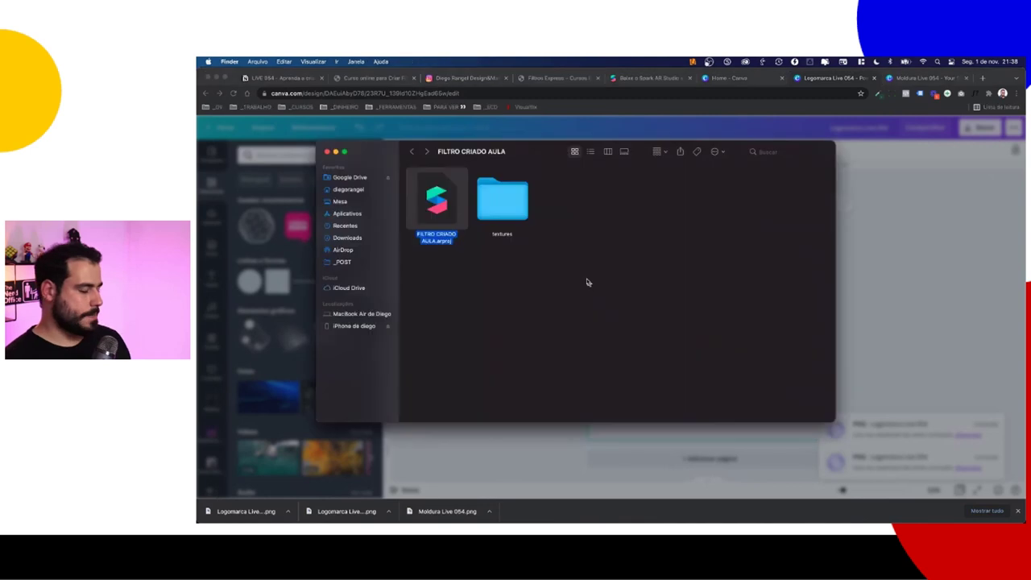
double_click(447, 219)
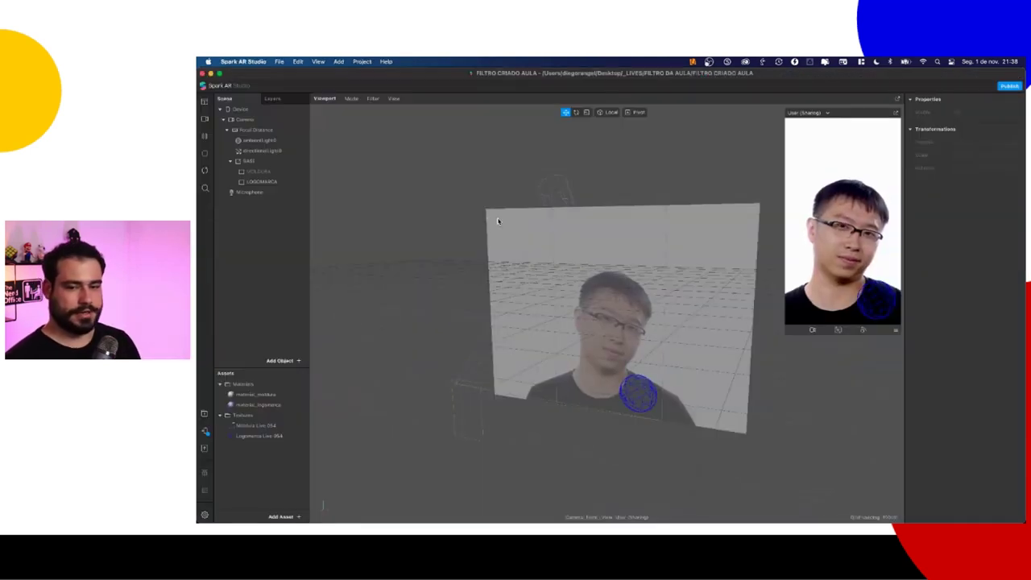
left_click(202, 73)
left_click(385, 138)
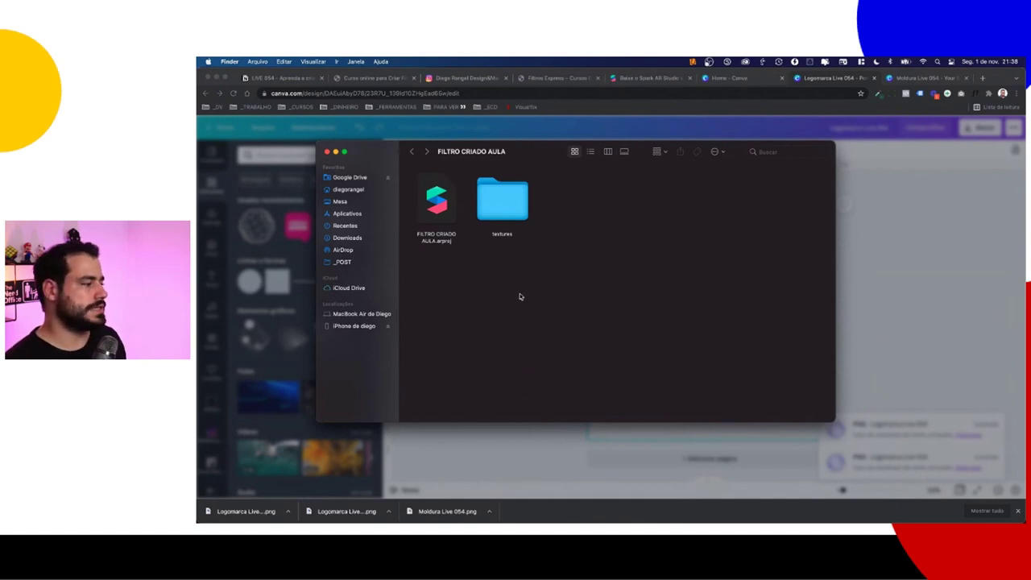
left_click(436, 207)
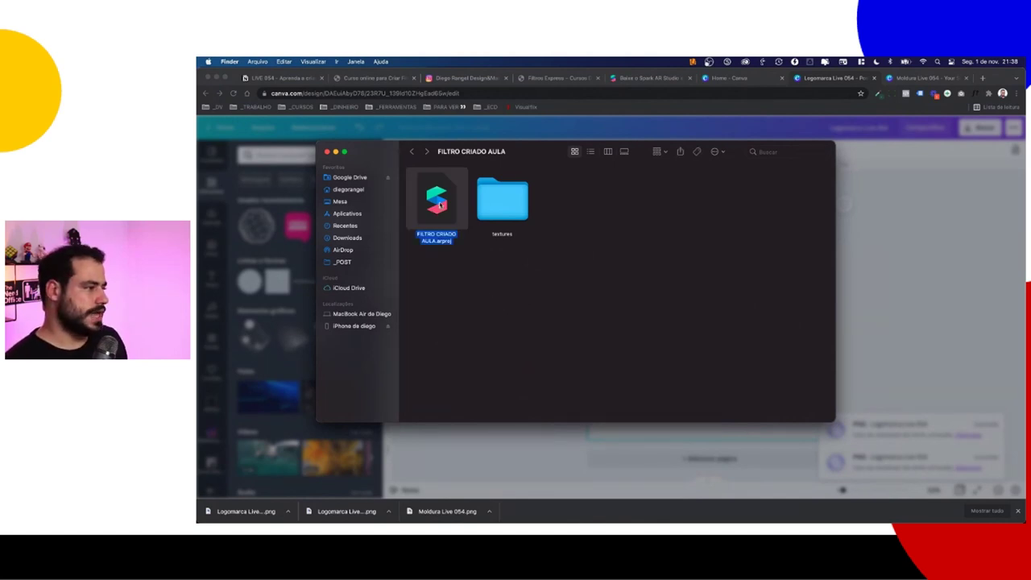
double_click(439, 203)
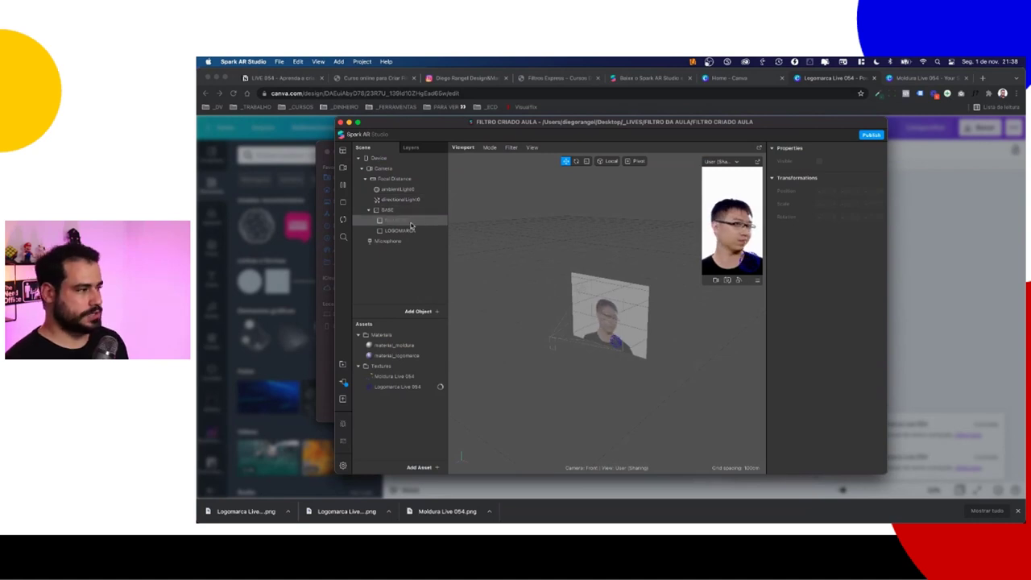
Step: Make the MOLDURA frame visible, save the project, and maximize the Spark AR Studio window
left_click(409, 221)
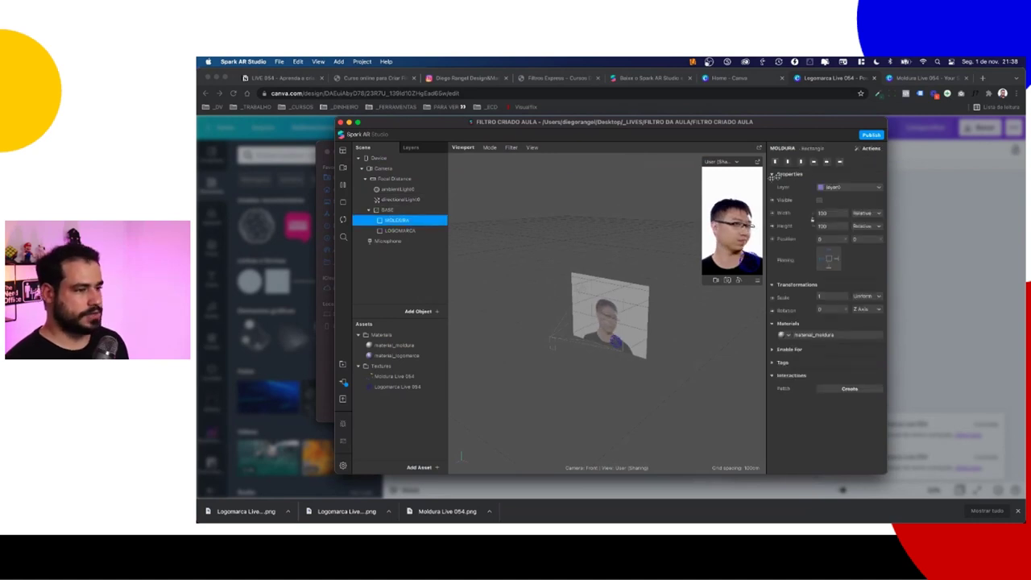
left_click(820, 201)
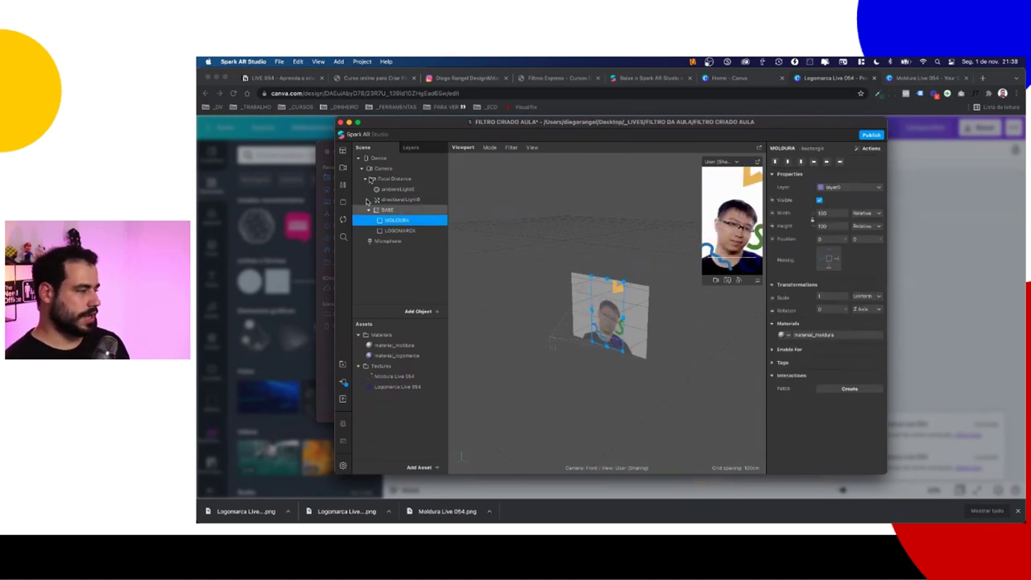
left_click(279, 62)
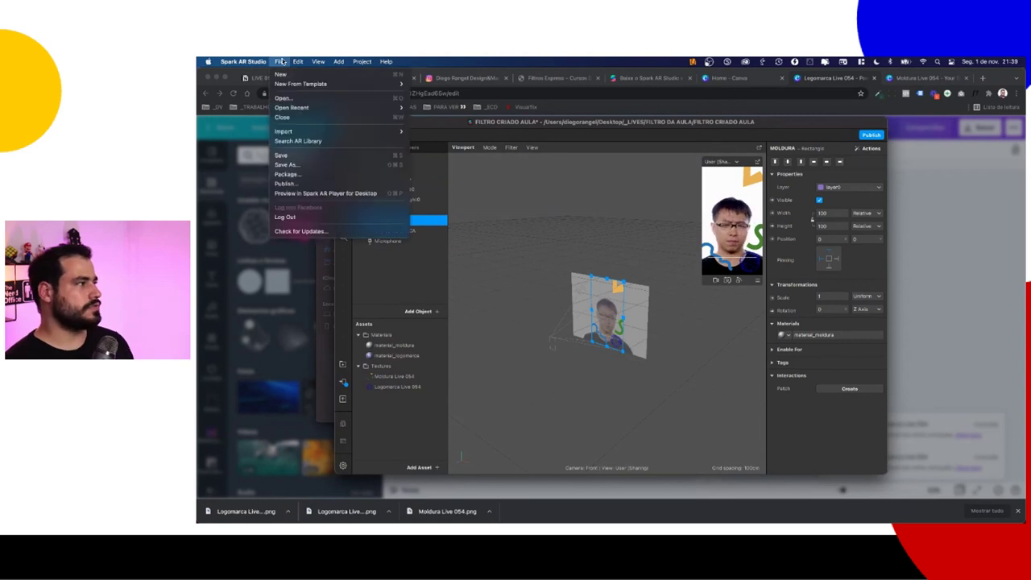
left_click(302, 162)
double_click(383, 125)
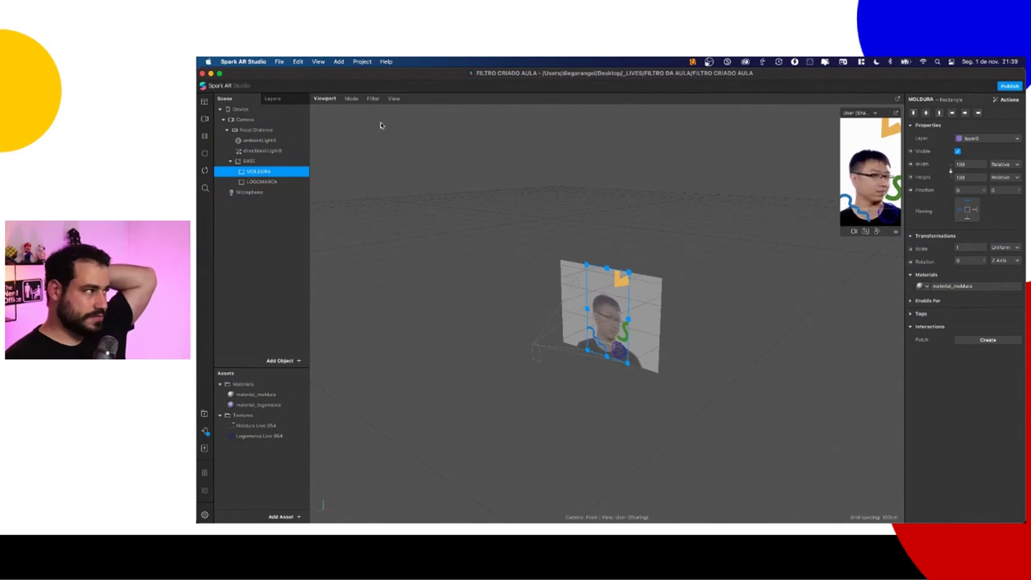
left_click(281, 62)
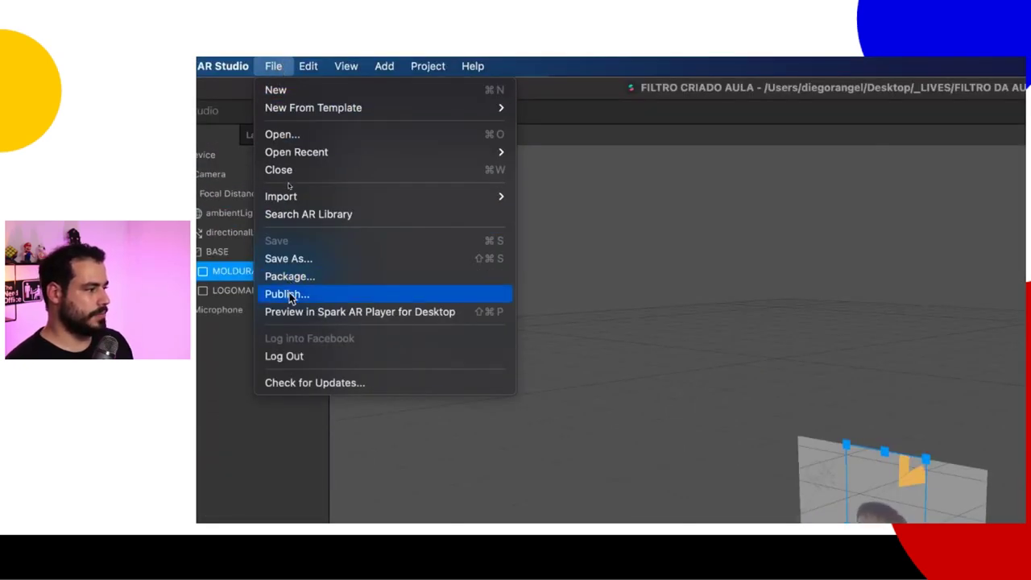
Step: Launch Publish from the File menu to show the Publish Your Effect dialog for a new effect
left_click(287, 294)
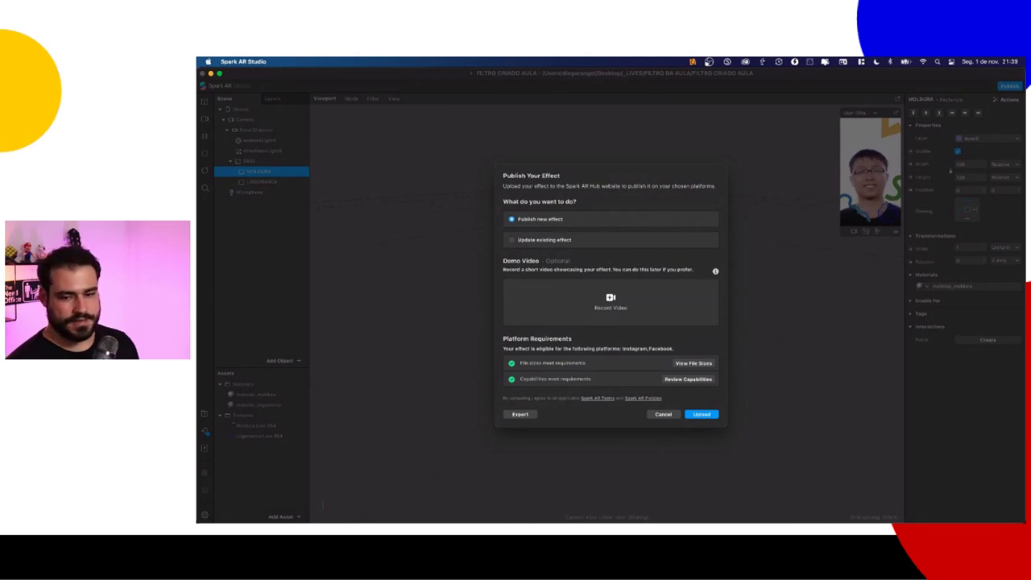
key("super+Tab")
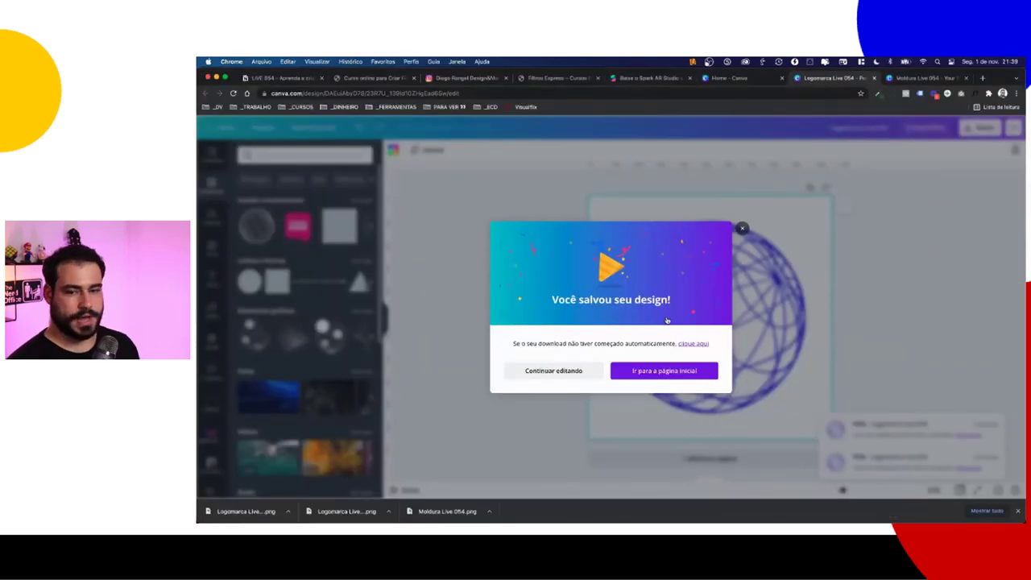
key("super+Tab")
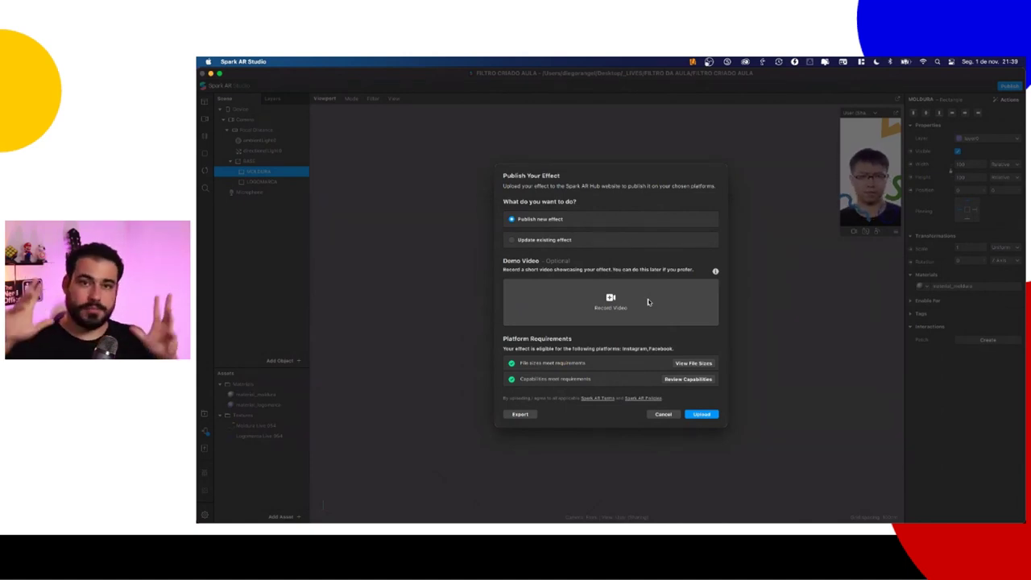
Step: Record a demo video with the FaceTime HD Camera and save it as FILTRO CRIADO AULA.webm
left_click(612, 298)
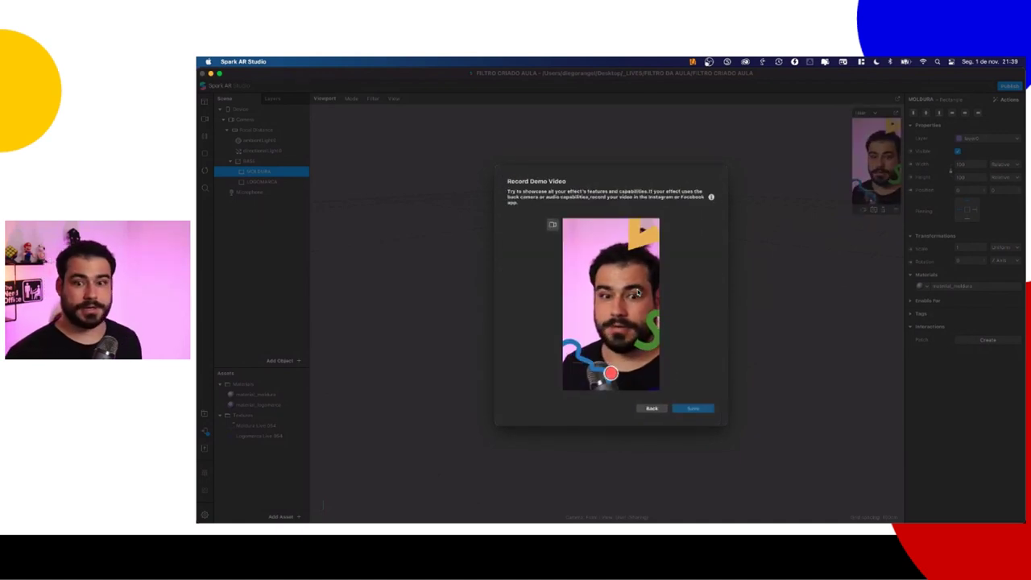
left_click(553, 224)
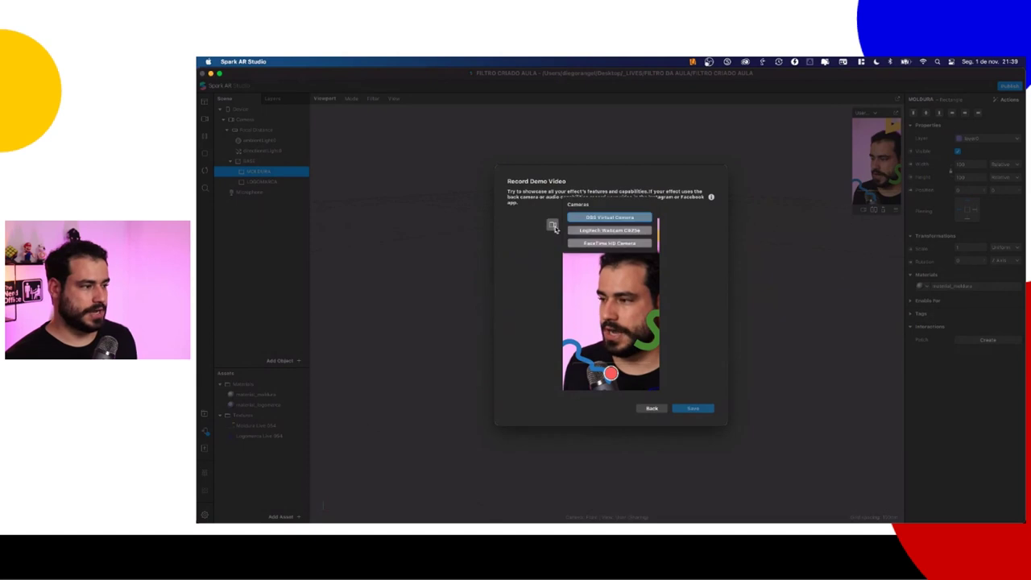
left_click(601, 244)
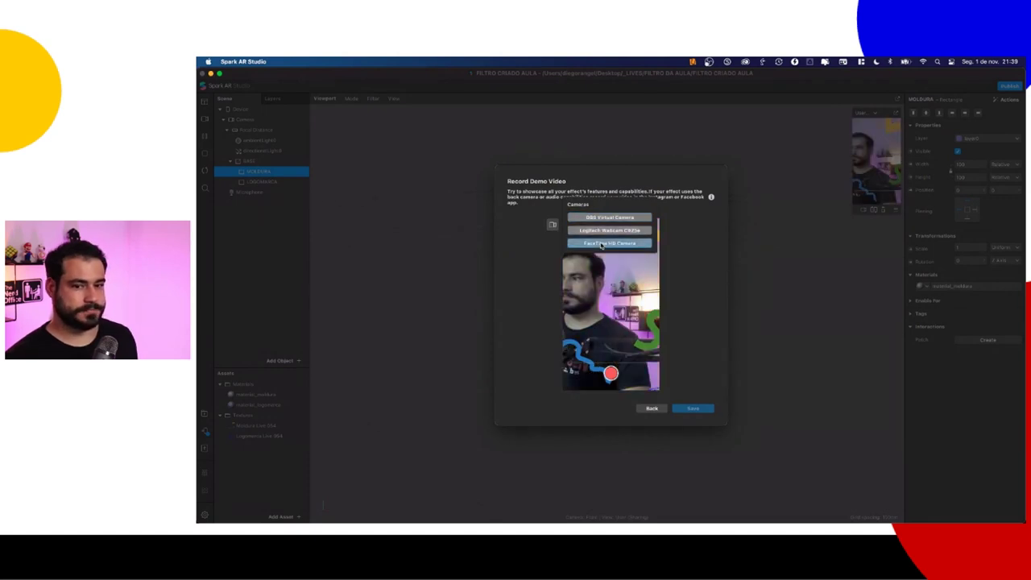
left_click(679, 312)
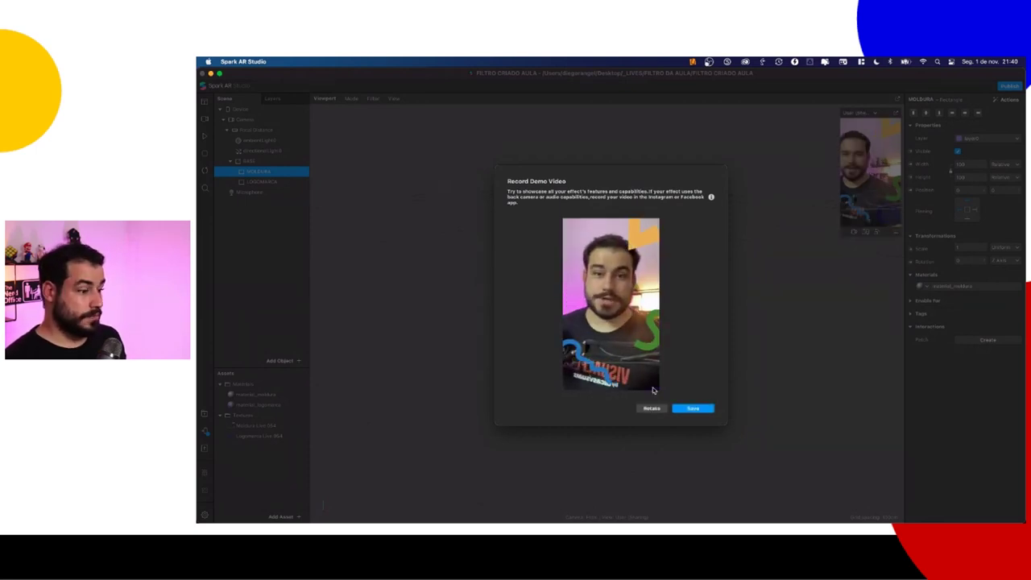
left_click(693, 408)
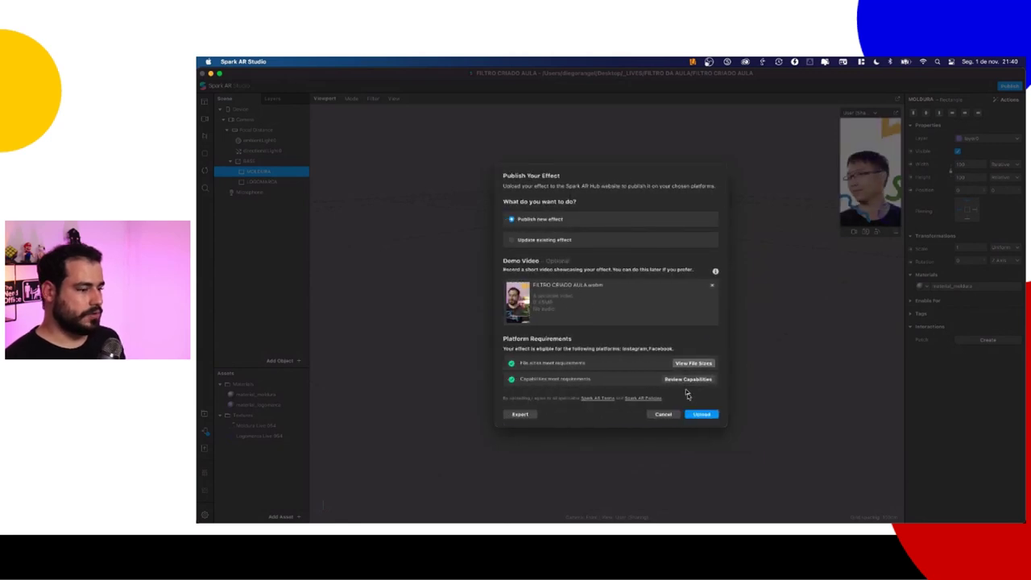
Step: Upload the effect with its demo video to Spark AR Hub
left_click(701, 414)
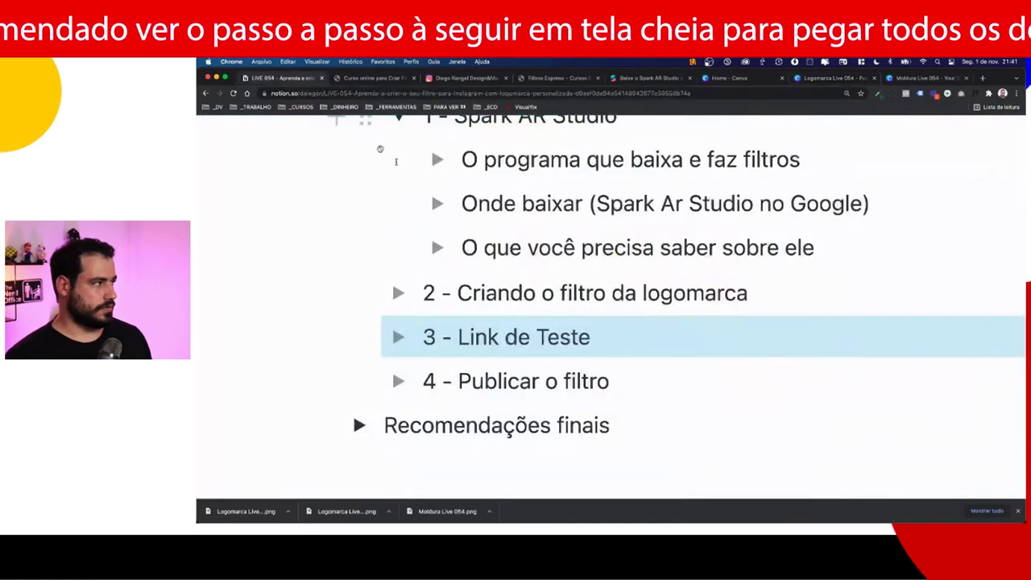
scroll(395, 161, "down", 1)
left_click_drag(634, 333, 374, 329)
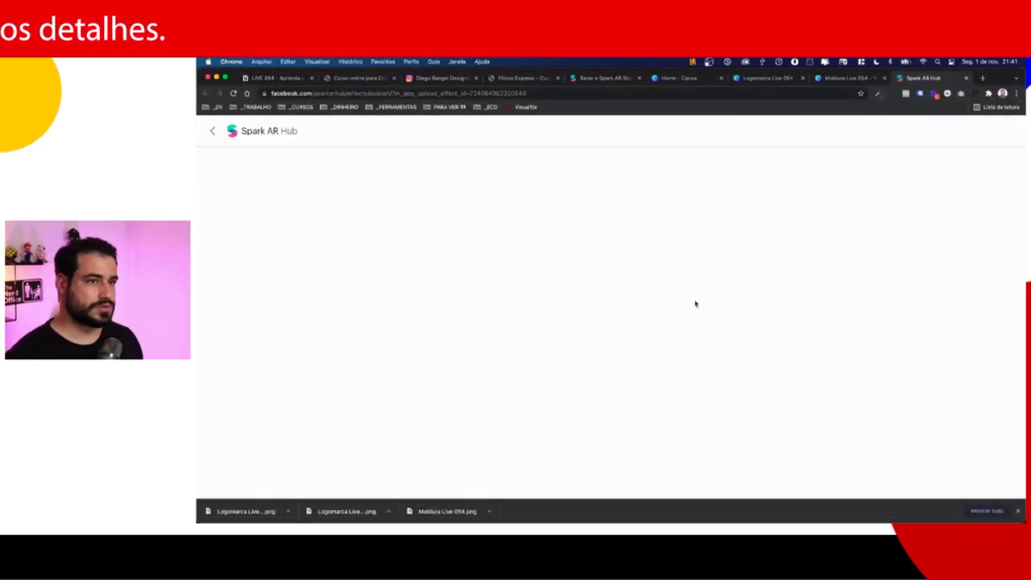
Step: Close the Home, Logomarca and Moldura Canva tabs, confirming Sair
left_click(722, 78)
left_click(723, 78)
left_click(722, 78)
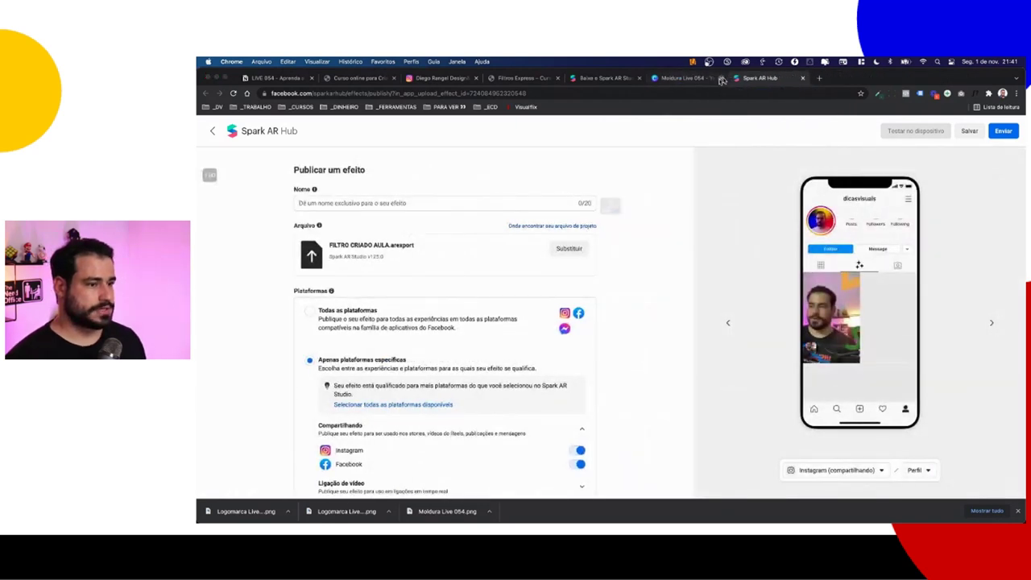
left_click(631, 240)
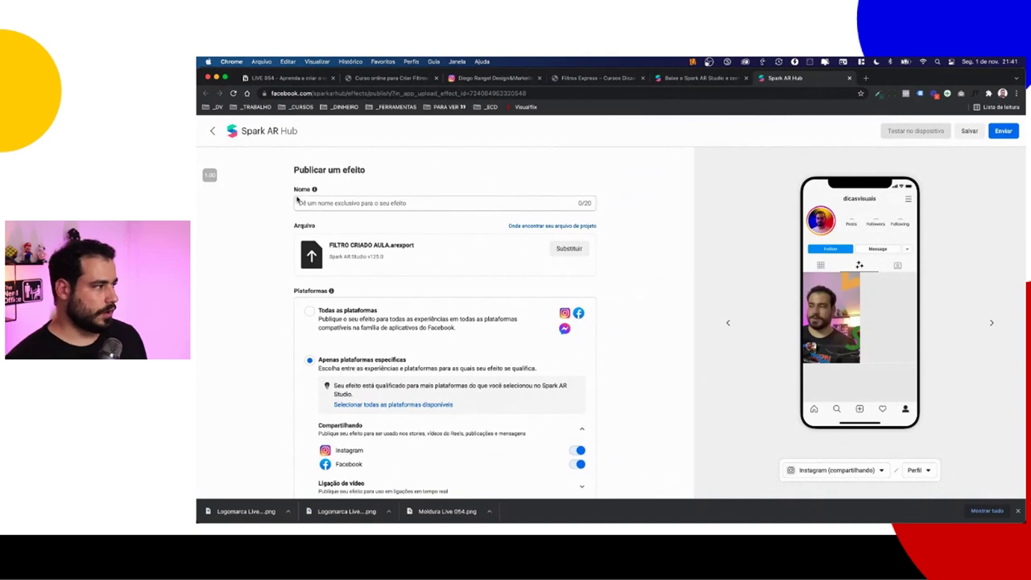
scroll(297, 200, "up", 5, "ctrl")
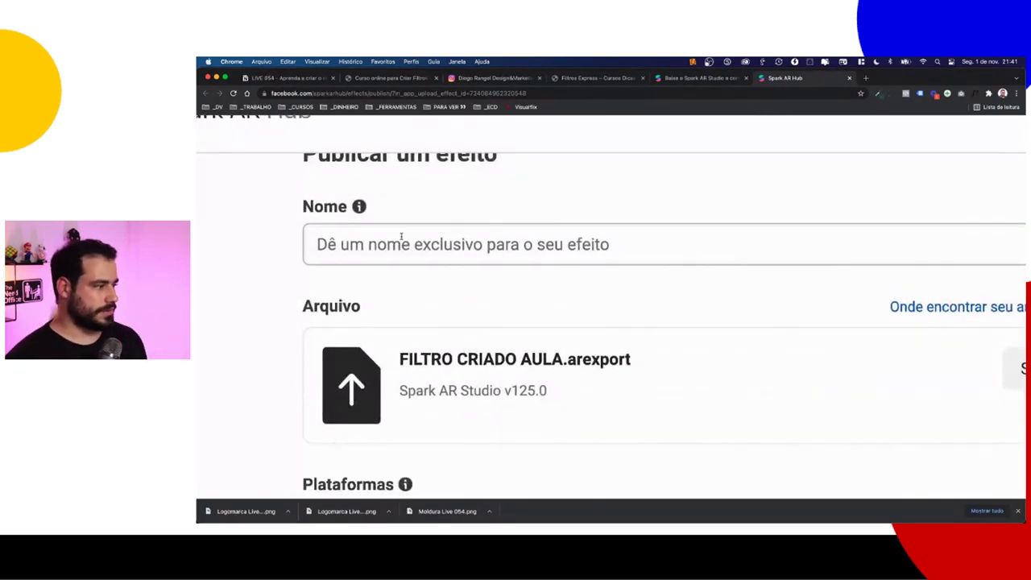
Step: Enter 'Filtro live 054' as the effect name in the Nome field
left_click(411, 238)
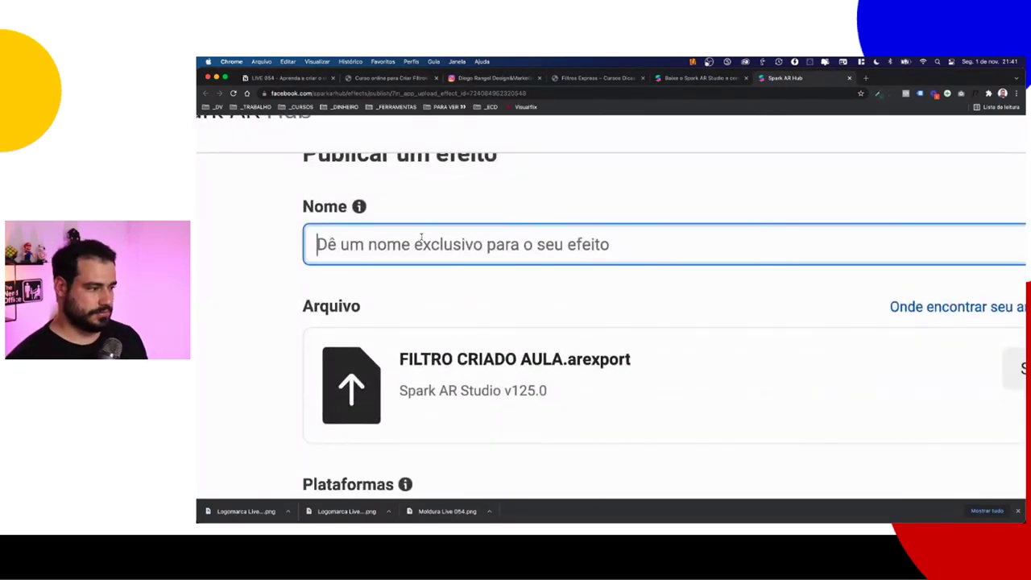
type("Filtro ")
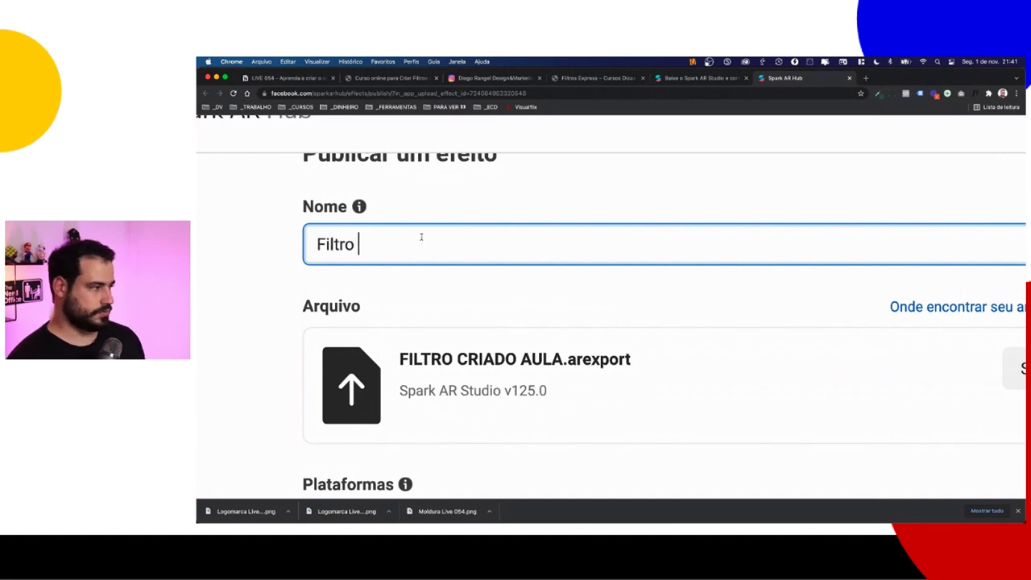
type("live 054")
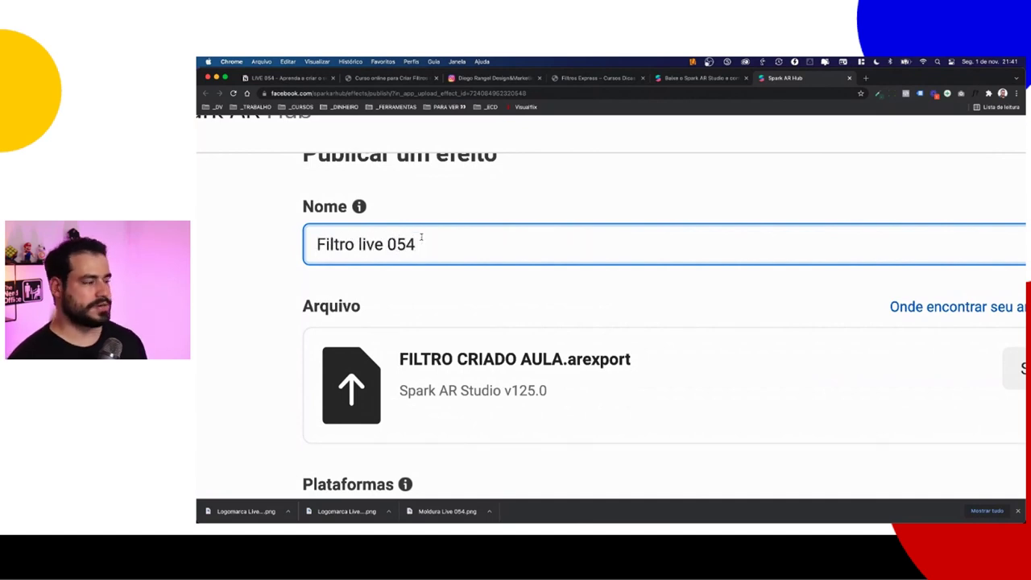
mouse_move(360, 207)
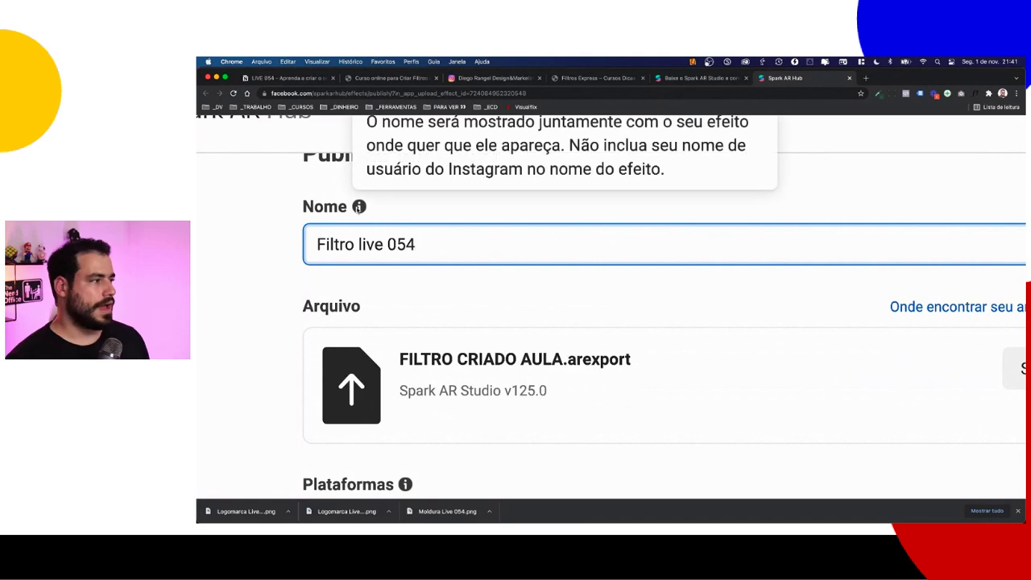
scroll(475, 242, "up", 1)
scroll(476, 242, "right", 1)
scroll(725, 290, "right", 4)
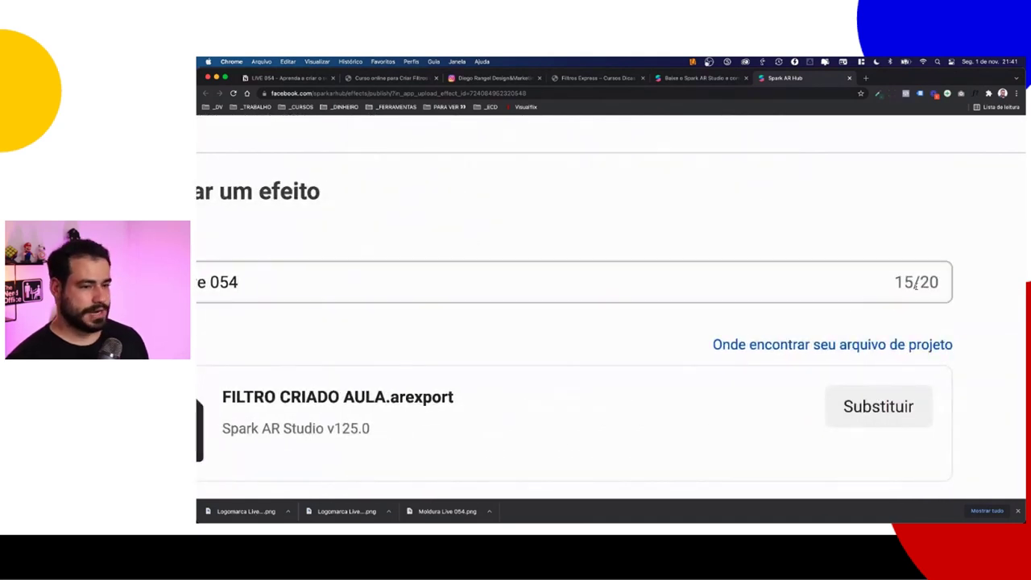
left_click_drag(892, 282, 908, 282)
scroll(831, 292, "left", 3)
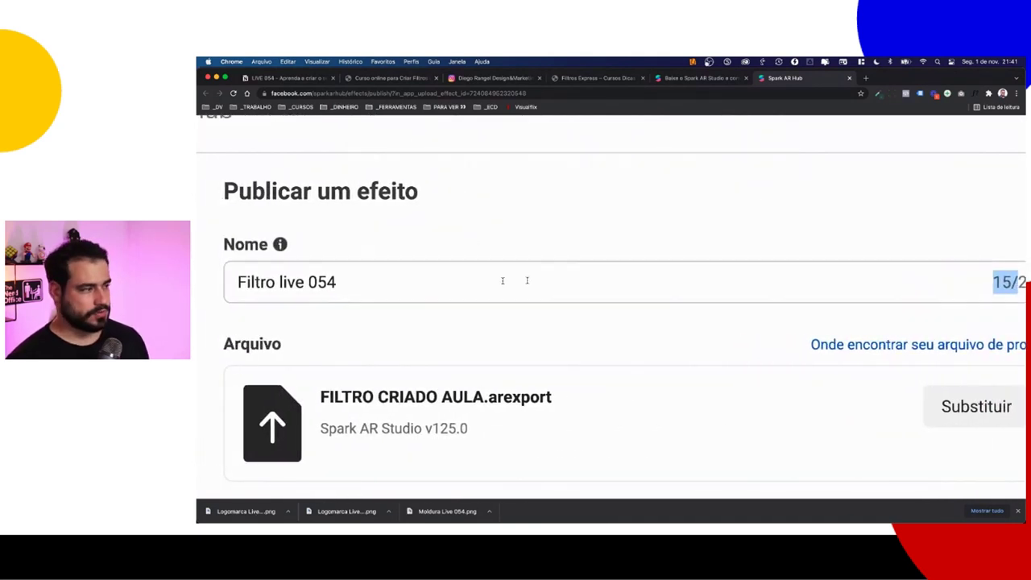
scroll(670, 295, "right", 5)
Step: Review the attached FILTRO CRIADO AULA.arexport file name and Spark AR Studio version line
left_click(803, 284)
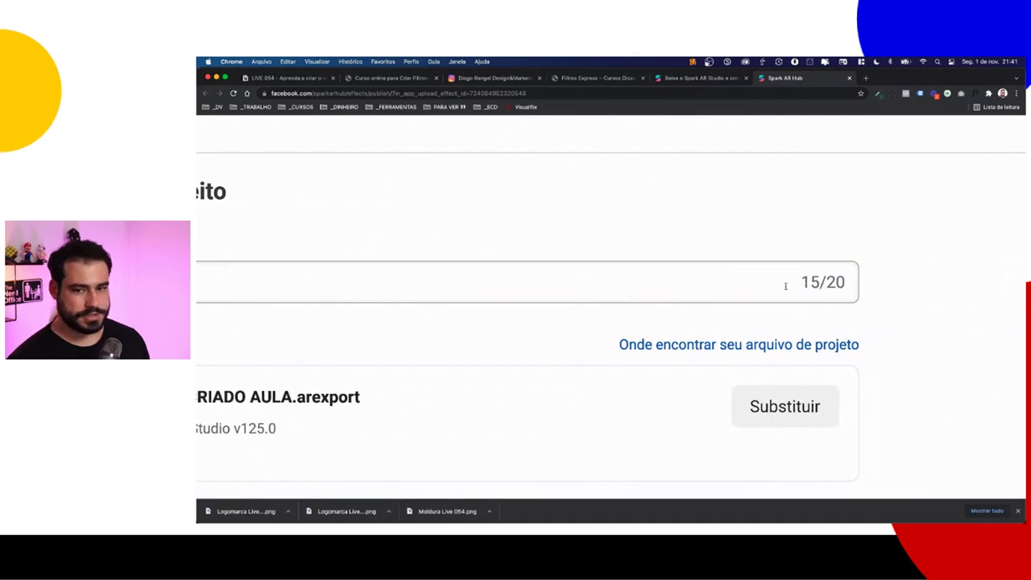
scroll(588, 288, "left", 5)
scroll(584, 290, "up", 3, "ctrl")
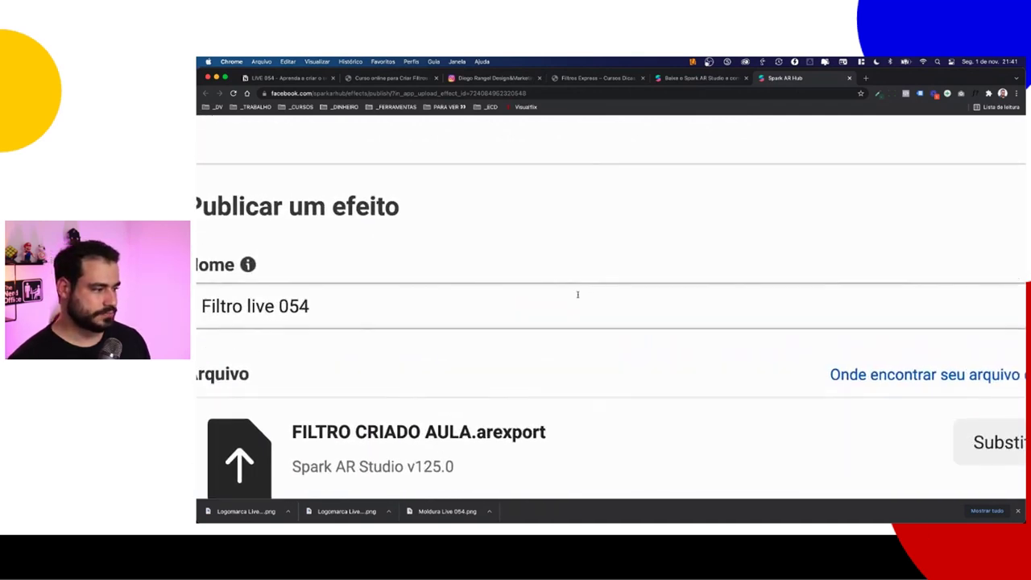
scroll(578, 294, "down", 3, "ctrl")
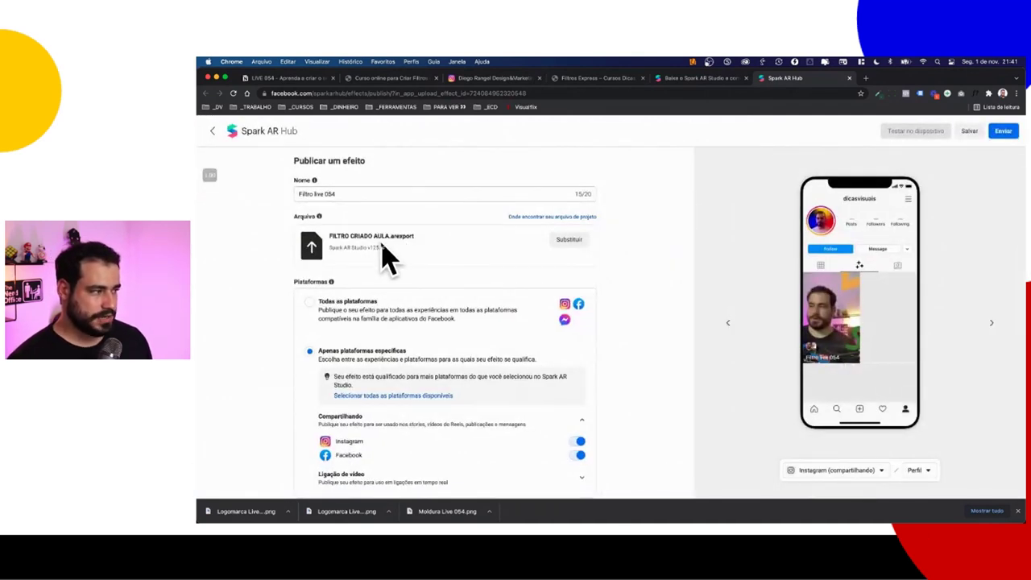
scroll(385, 256, "up", 3, "ctrl")
left_click_drag(558, 277, 742, 278)
left_click(665, 277)
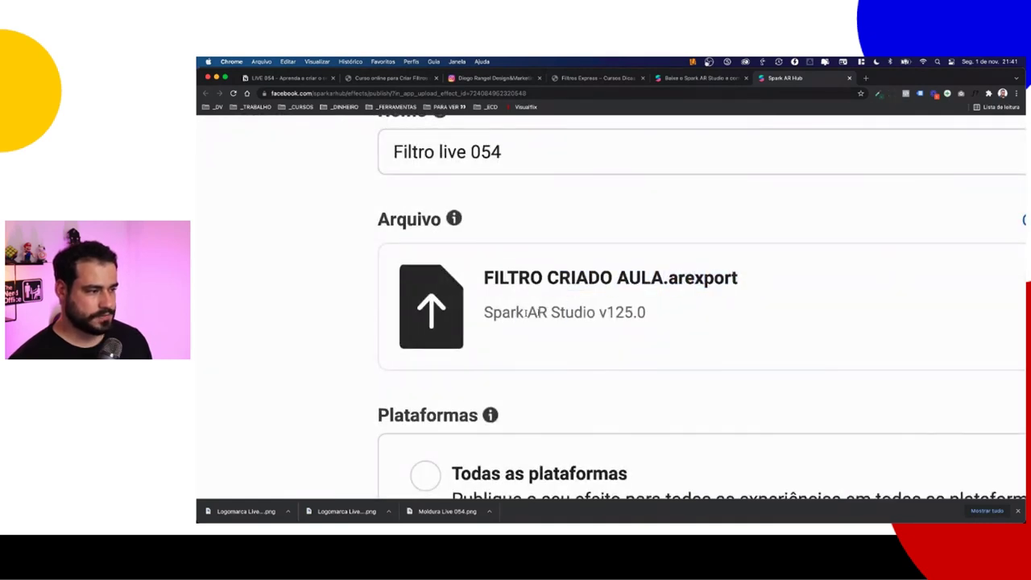
left_click_drag(517, 312, 696, 318)
left_click(620, 313)
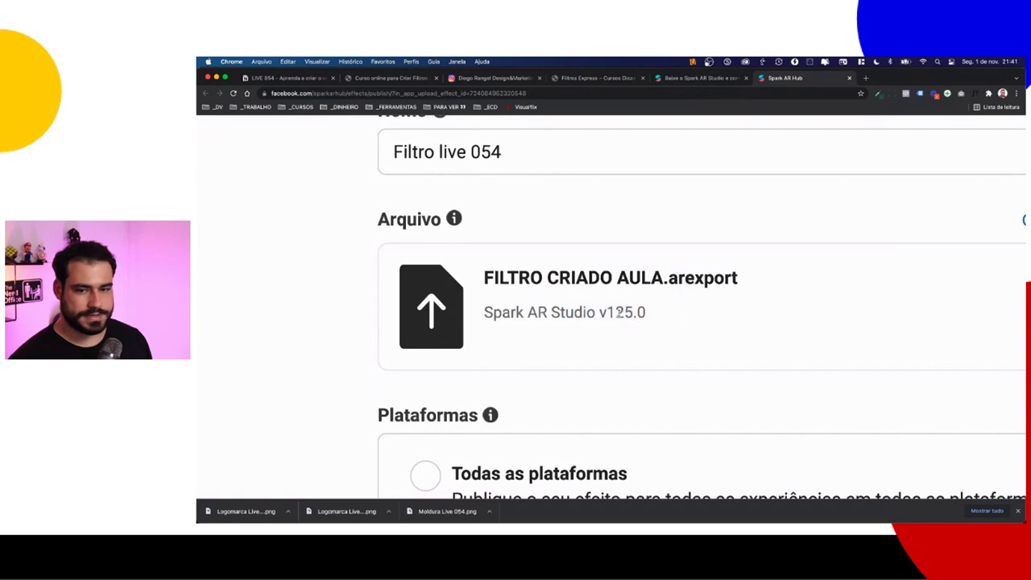
key("super+Tab")
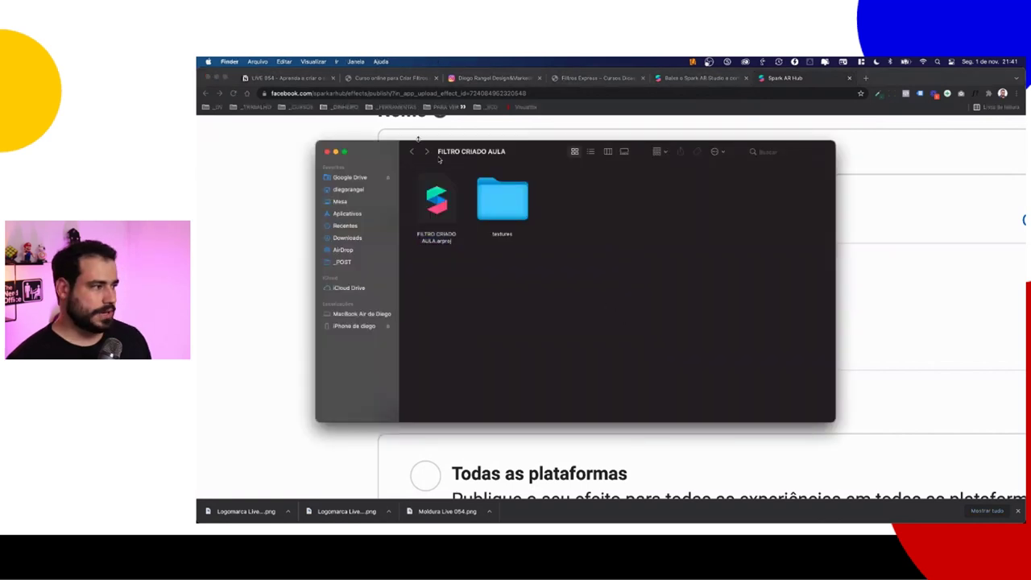
left_click(449, 221)
key("Right")
key("Left")
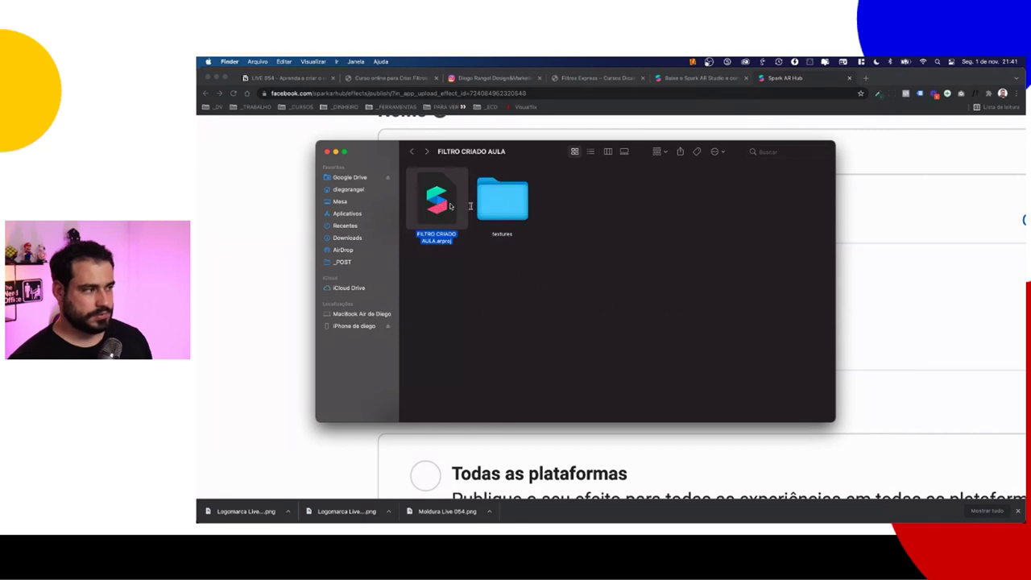
key("super+Tab")
scroll(636, 316, "right", 5)
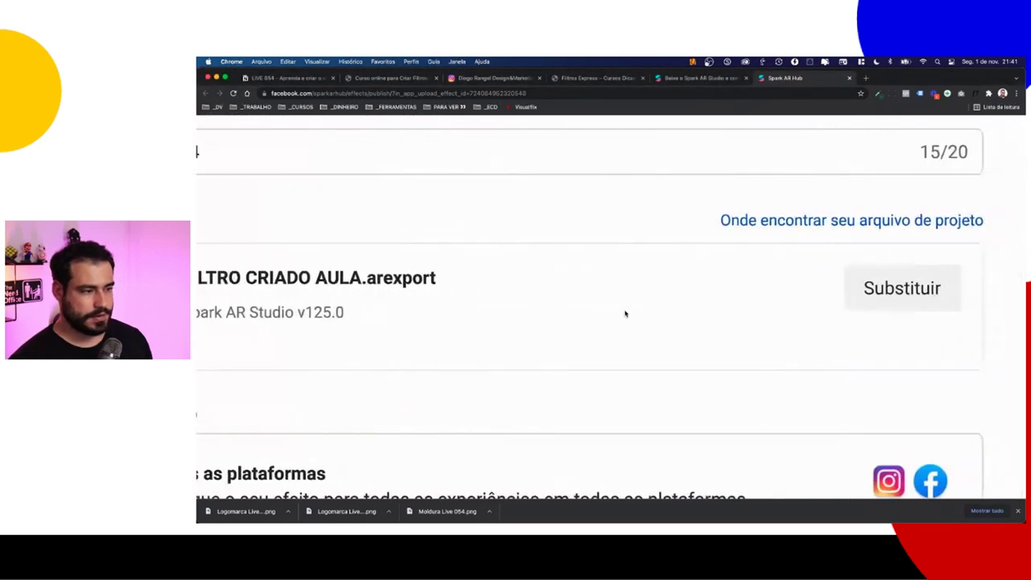
double_click(427, 316)
left_click(464, 293)
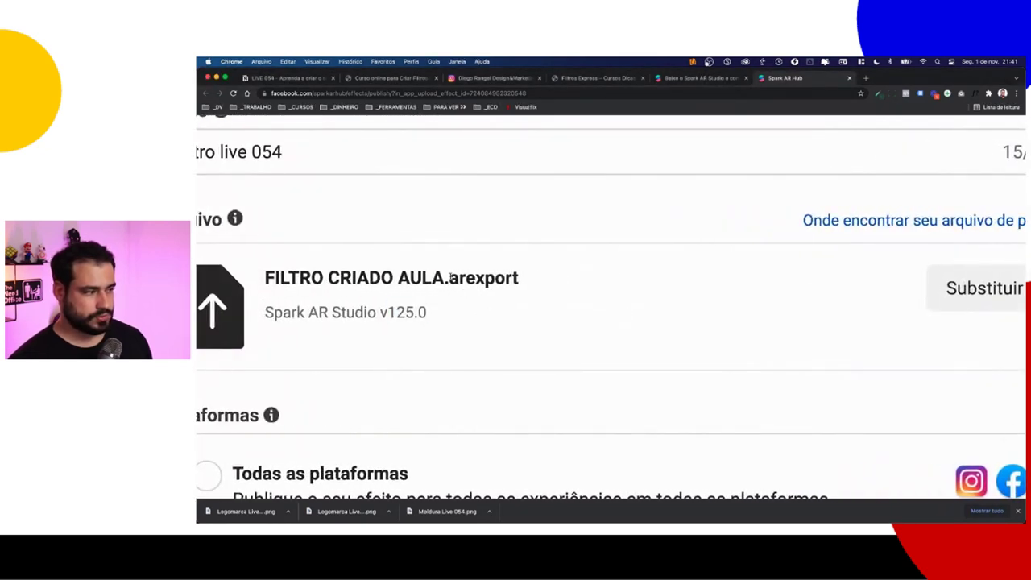
left_click_drag(449, 277, 534, 279)
left_click(516, 278)
left_click_drag(451, 278, 526, 280)
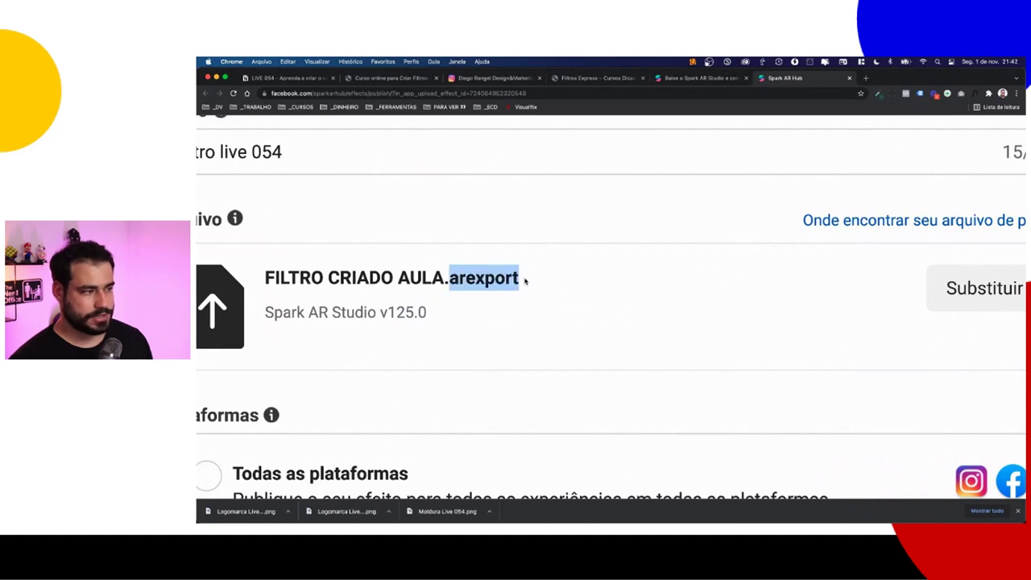
key("super+Tab")
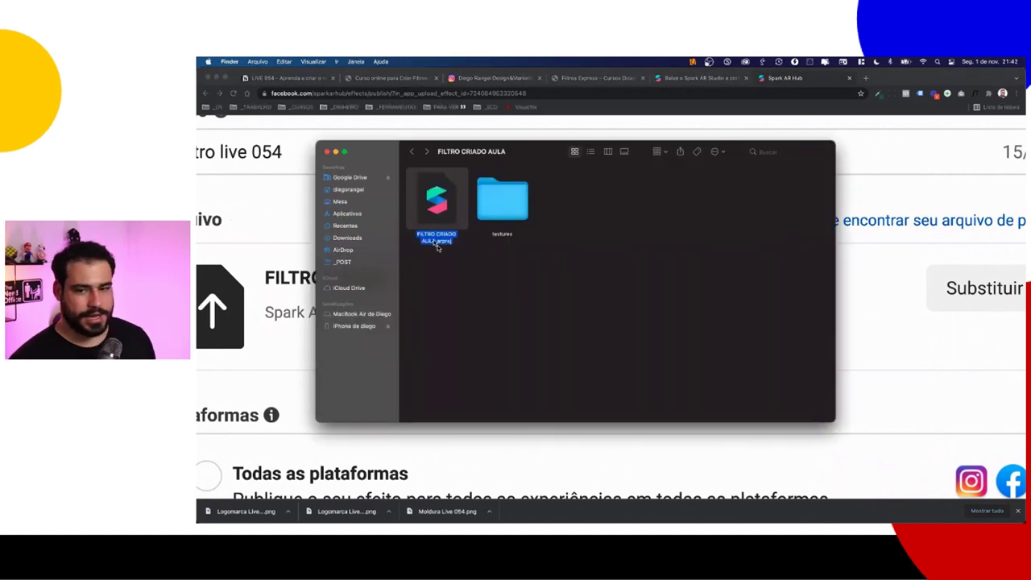
key("space")
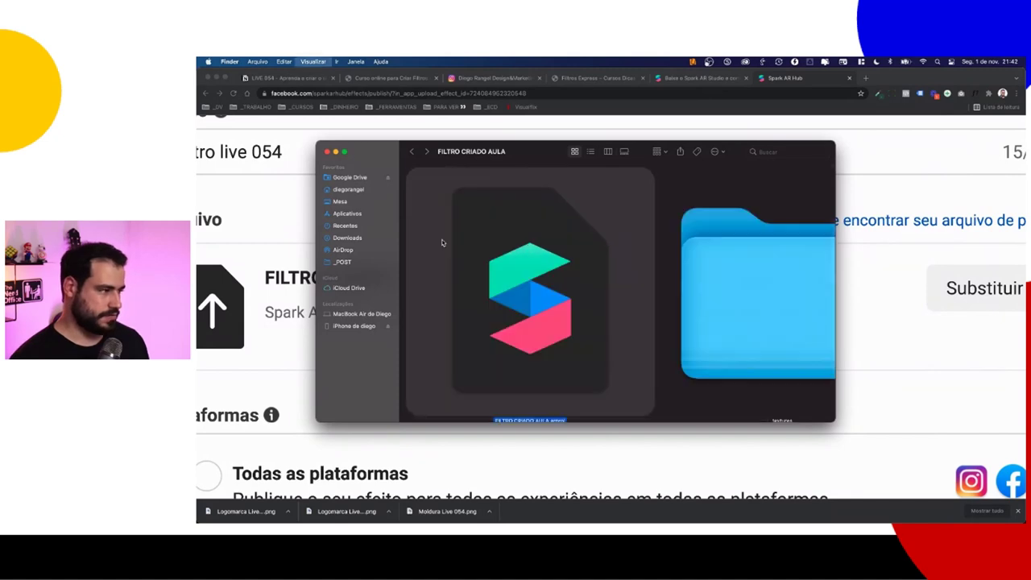
key("space")
key("super+Tab")
left_click(470, 261)
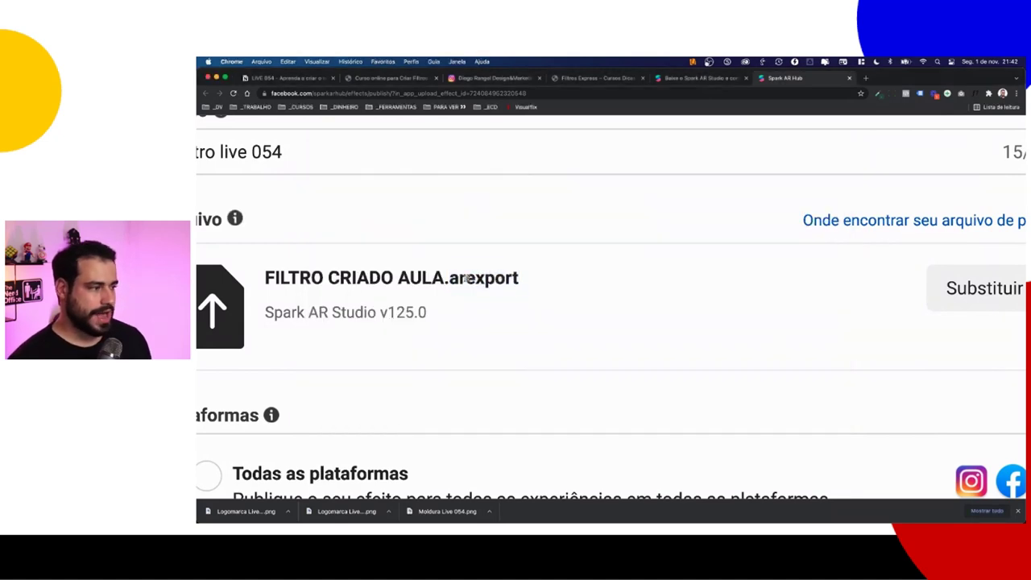
left_click_drag(447, 278, 520, 278)
left_click(541, 283)
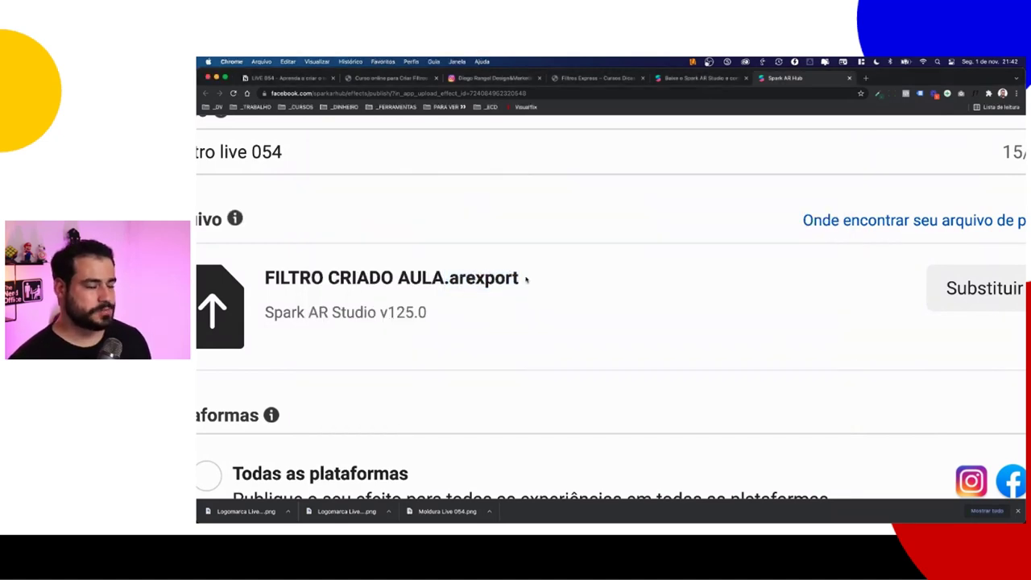
Step: Reset the publish form to normal zoom, scroll through it, and return to Spark AR Studio
key("super+0")
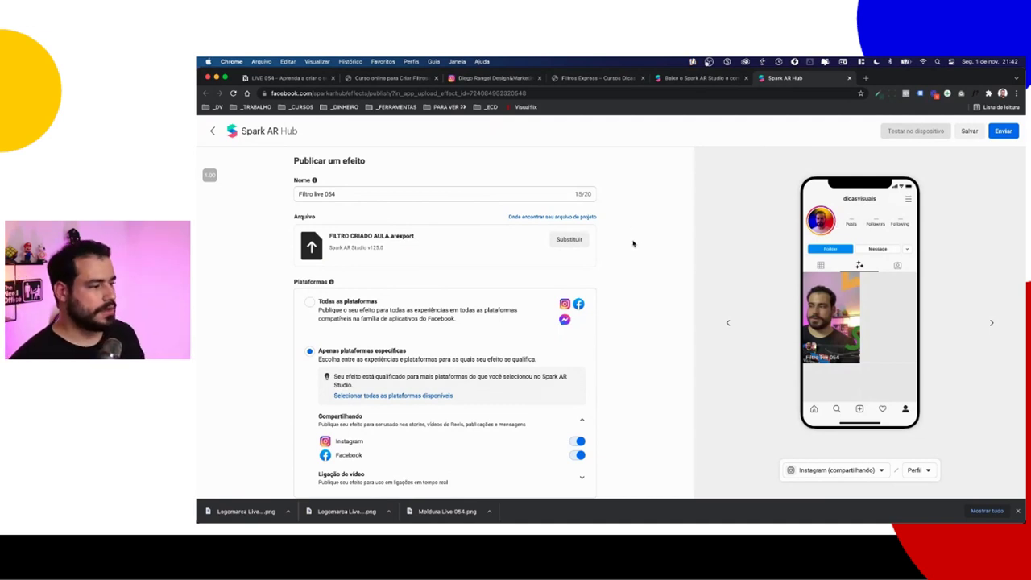
scroll(633, 244, "down", 15)
scroll(397, 244, "up", 5)
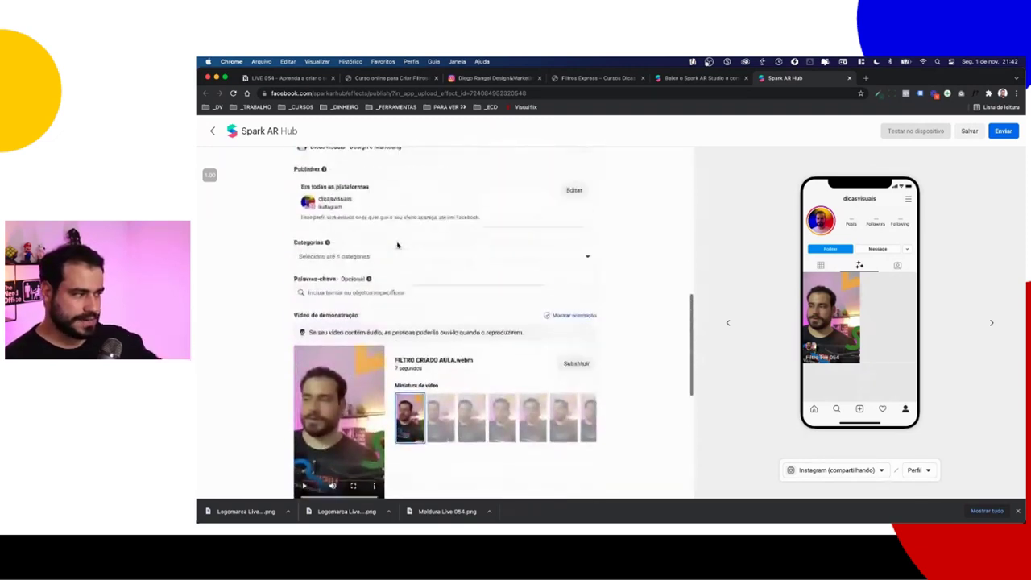
scroll(397, 245, "up", 10)
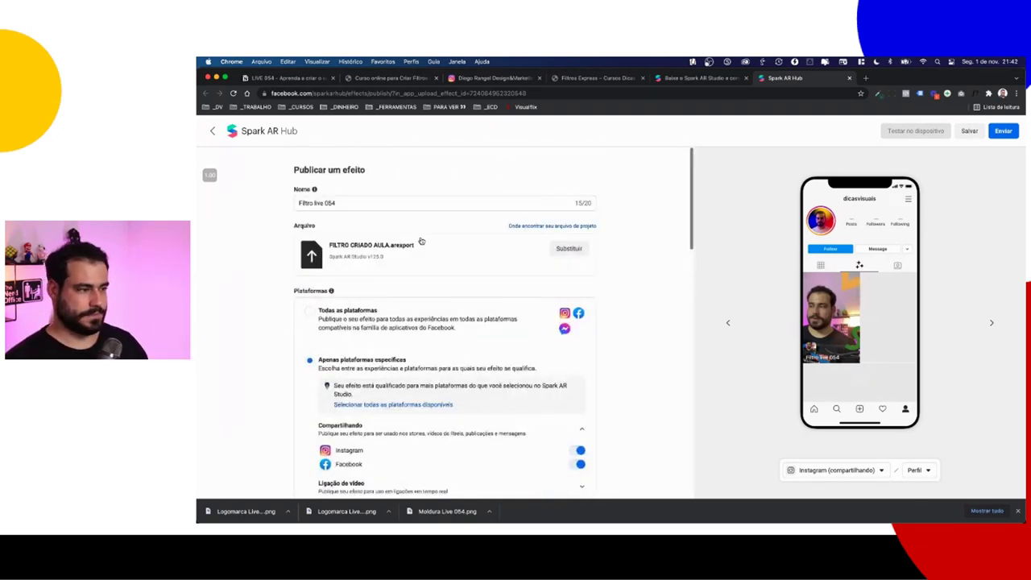
key("super+Tab")
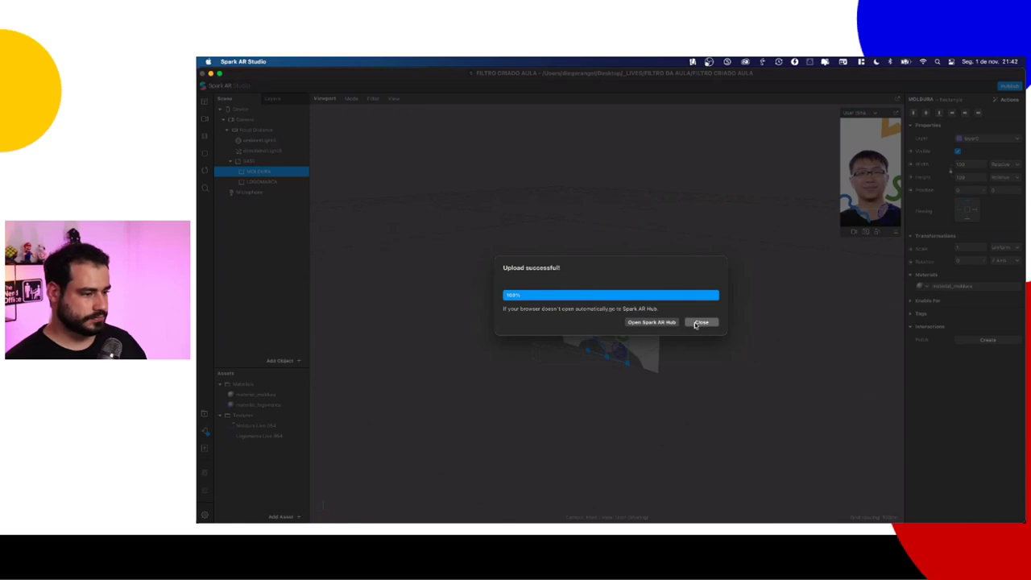
Step: Dismiss the upload success message and choose Export in the Publish dialog
left_click(698, 323)
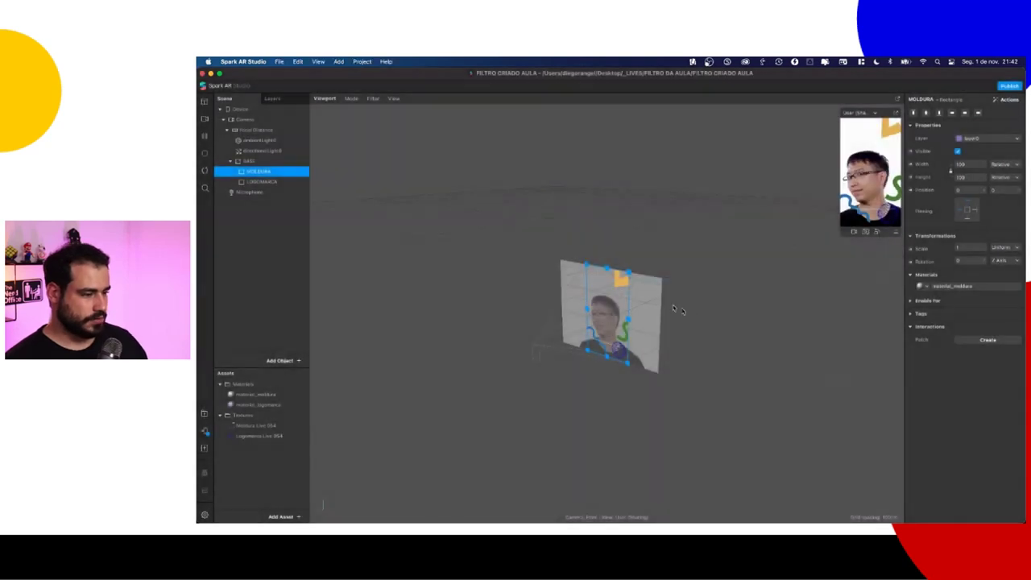
left_click(284, 287)
left_click(278, 61)
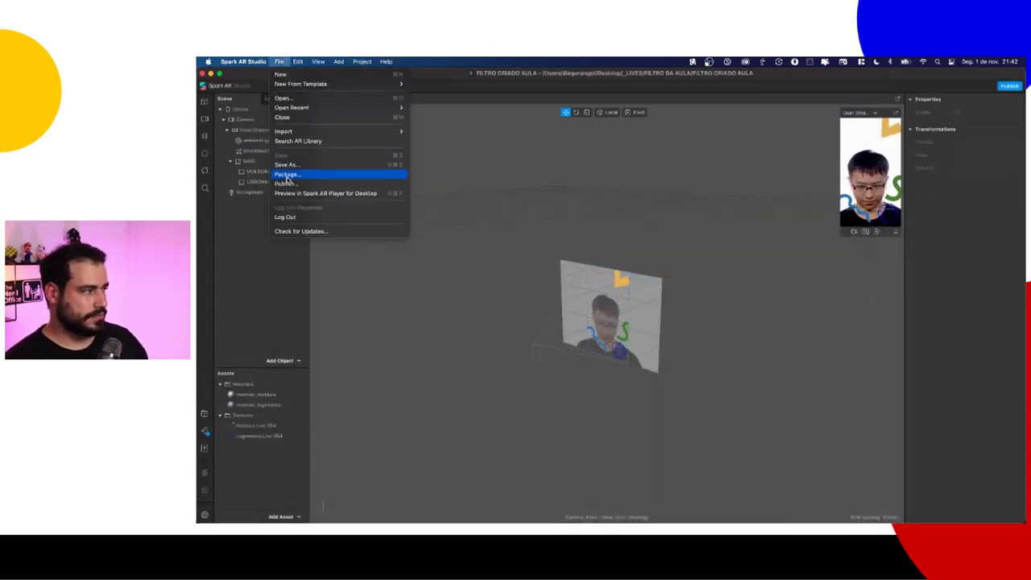
left_click(283, 184)
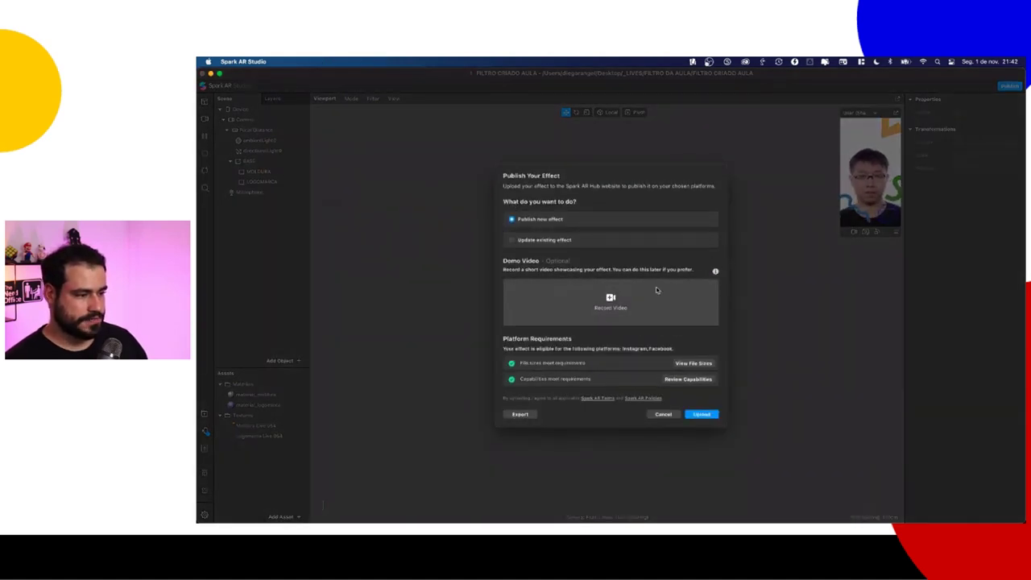
left_click(519, 415)
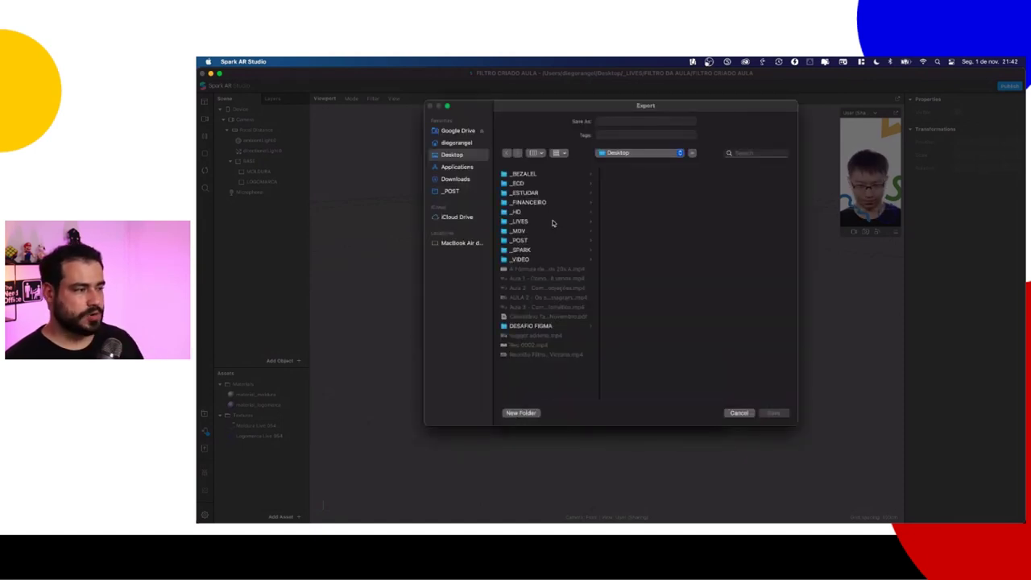
Step: Save the export as 'nome do filtro' in _LIVES/FILTRO DA AULA/FILTRO CRIADO AULA
left_click(552, 223)
left_click(666, 192)
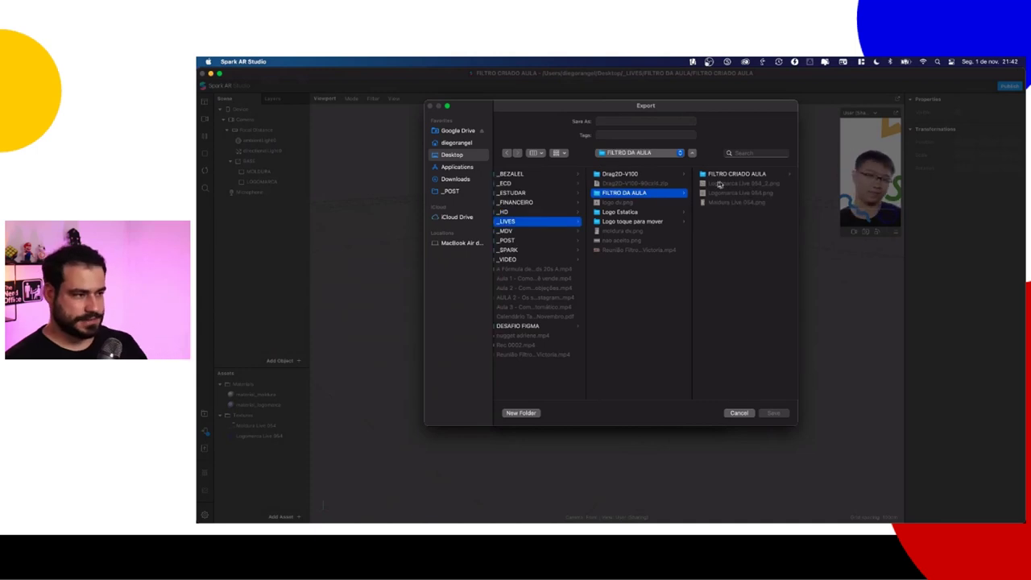
left_click(729, 175)
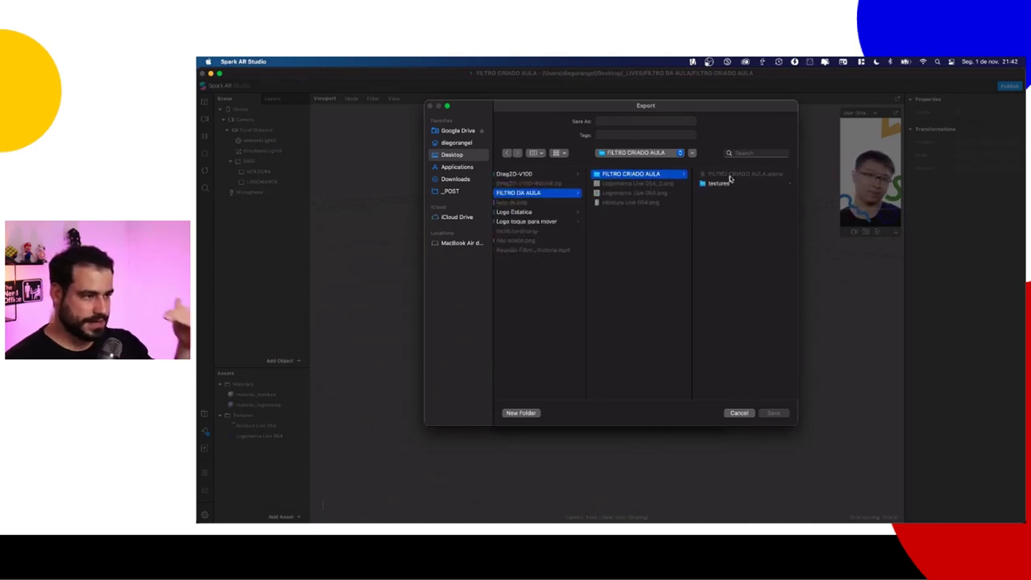
left_click(630, 120)
type("filtro")
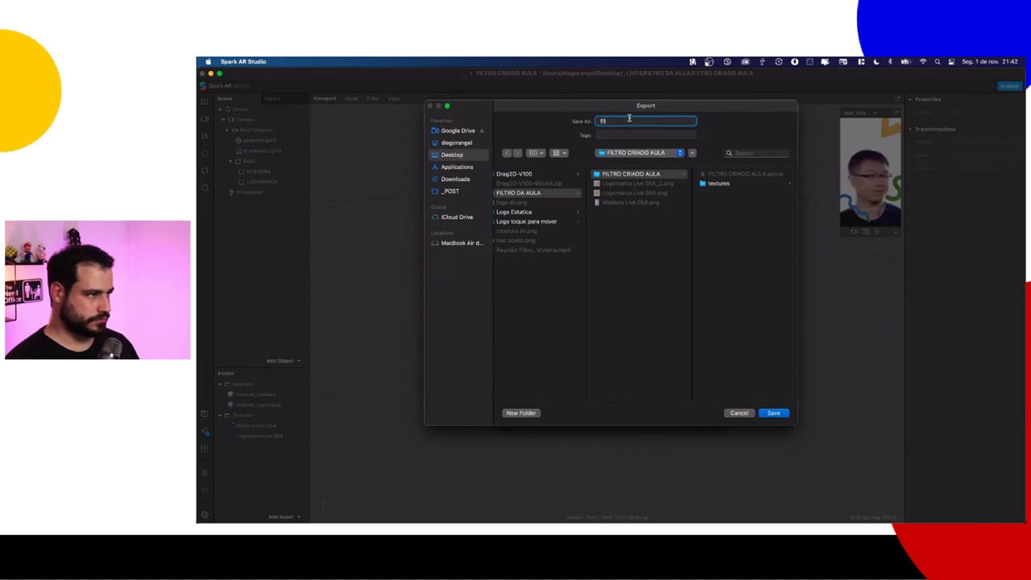
key("BackSpace")
key("BackSpace")
key("BackSpace")
type("nome do")
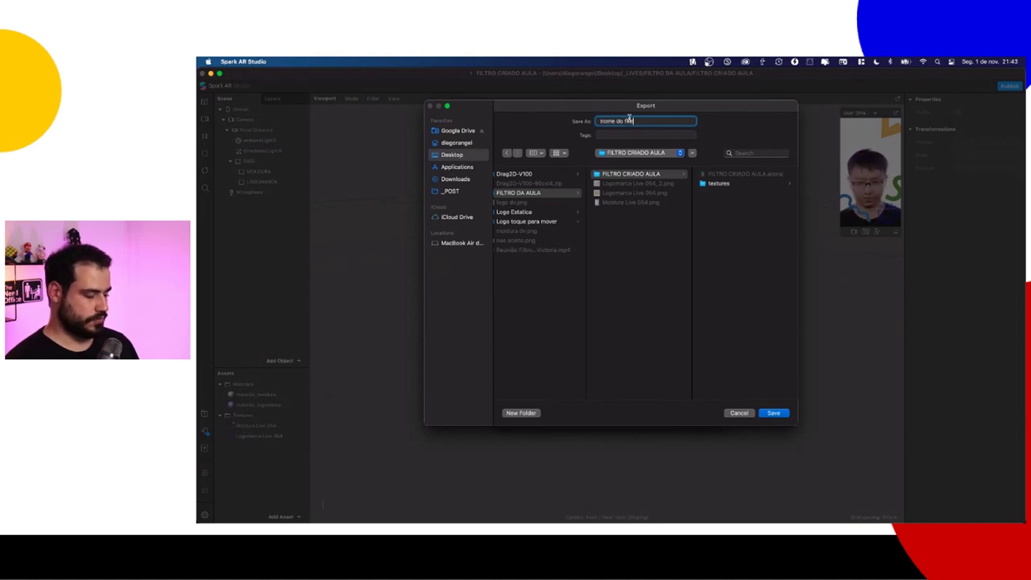
left_click(766, 414)
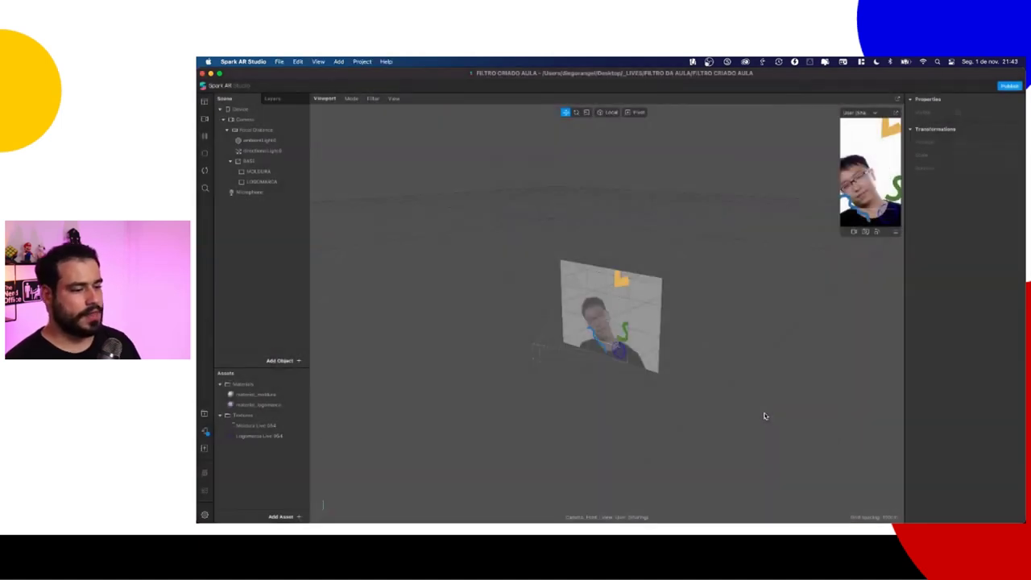
left_click(713, 255)
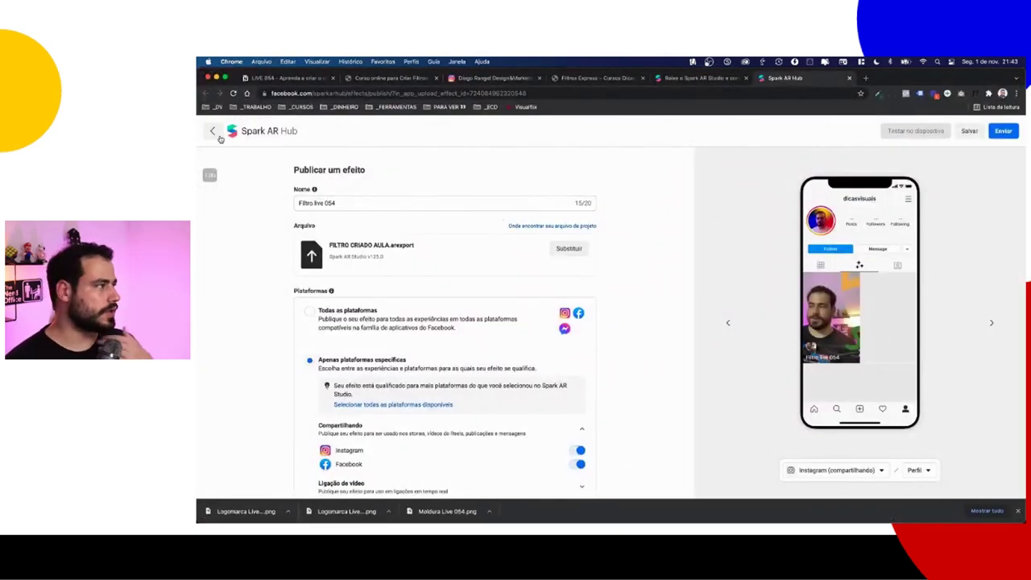
Step: Load the Spark AR Hub dashboard from the _TRABALHO bookmarks in the download tab
left_click(691, 78)
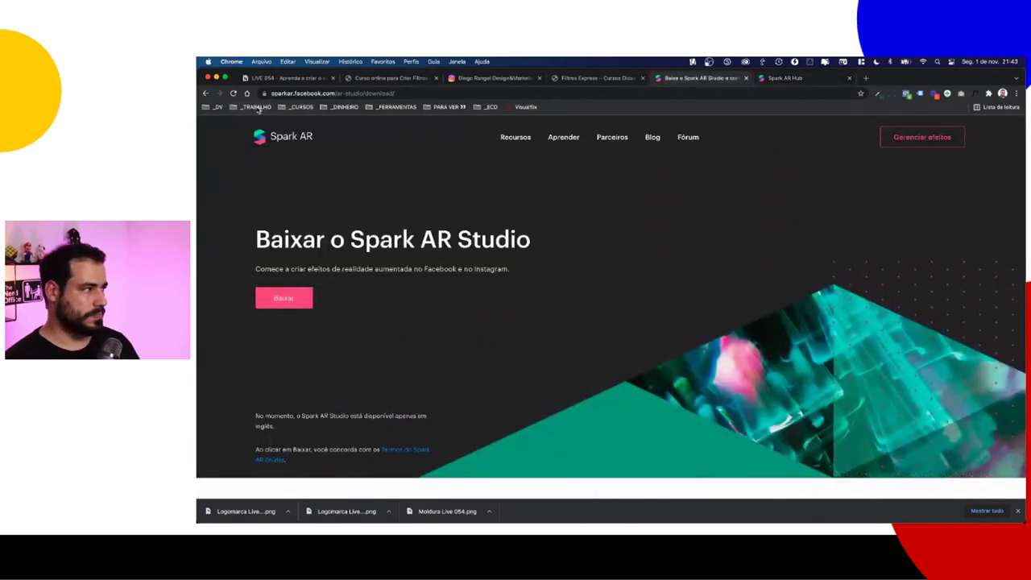
left_click(256, 106)
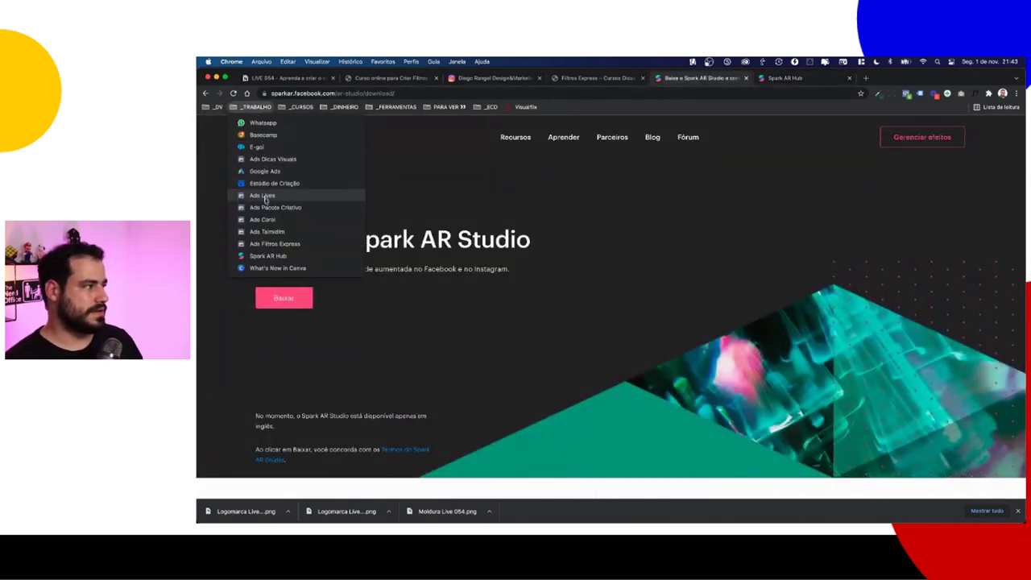
left_click(268, 256)
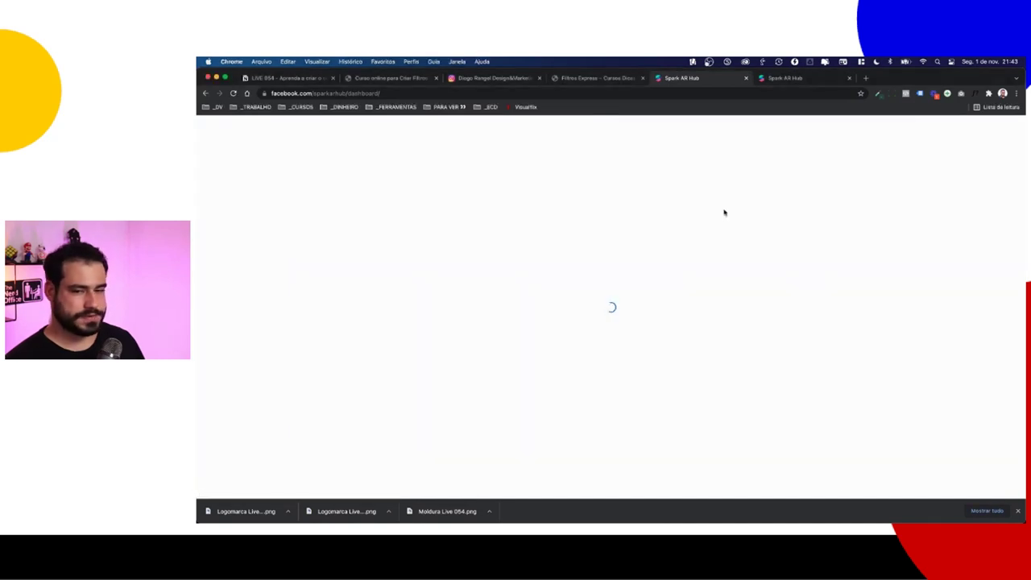
Step: Restart publishing in Spark AR Studio and export the effect for upload
key("super+Tab")
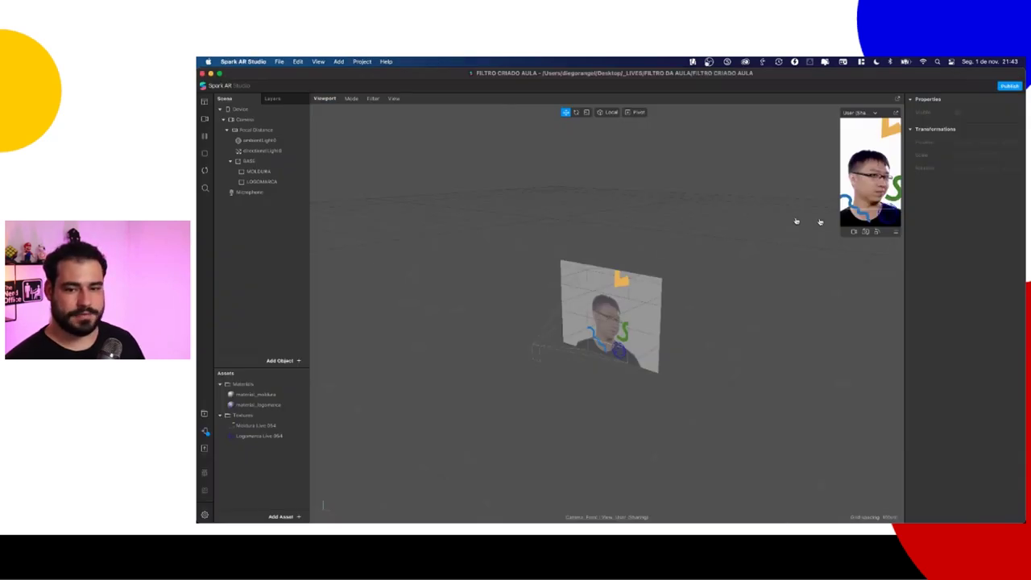
left_click(278, 61)
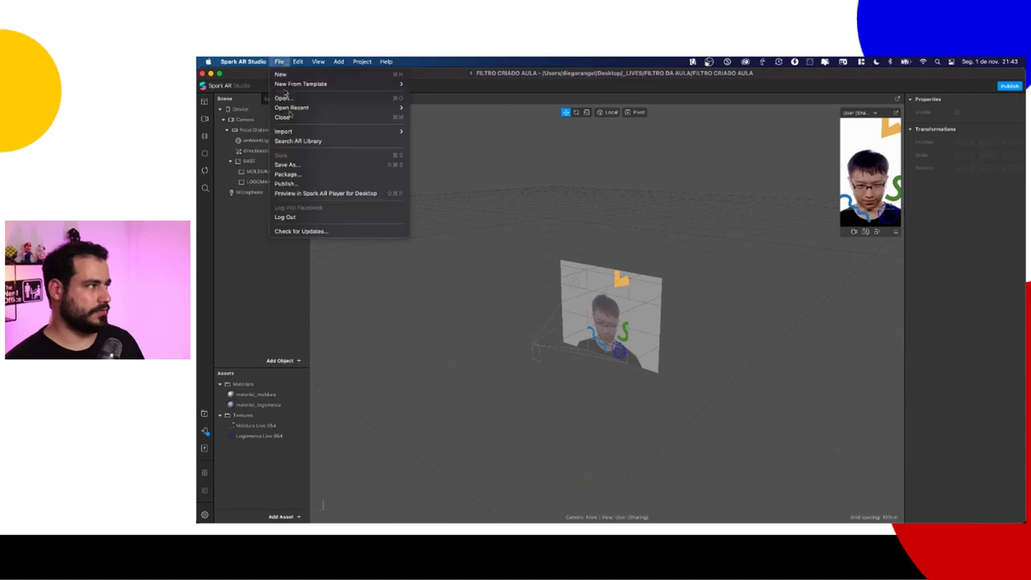
left_click(286, 184)
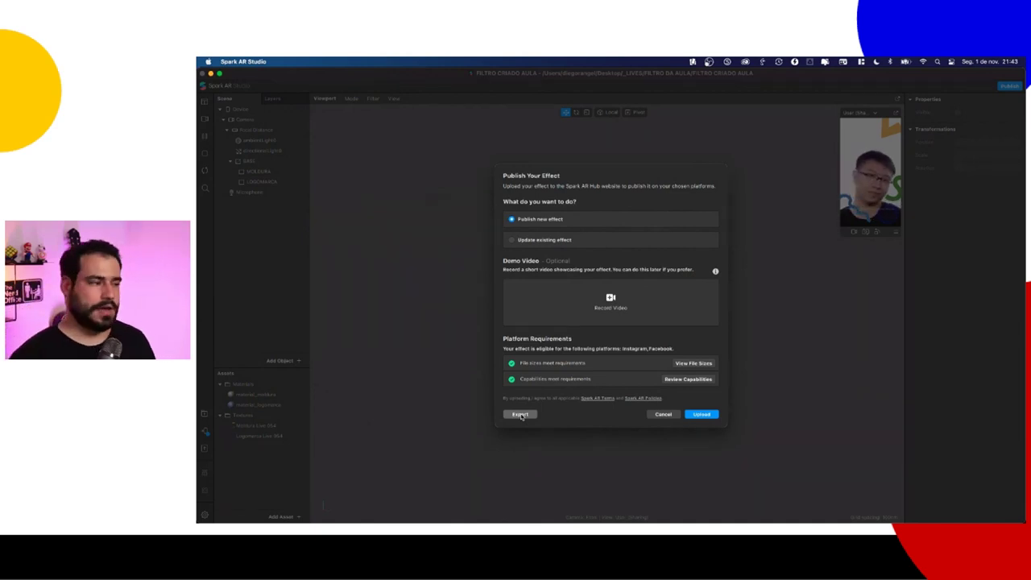
left_click(521, 415)
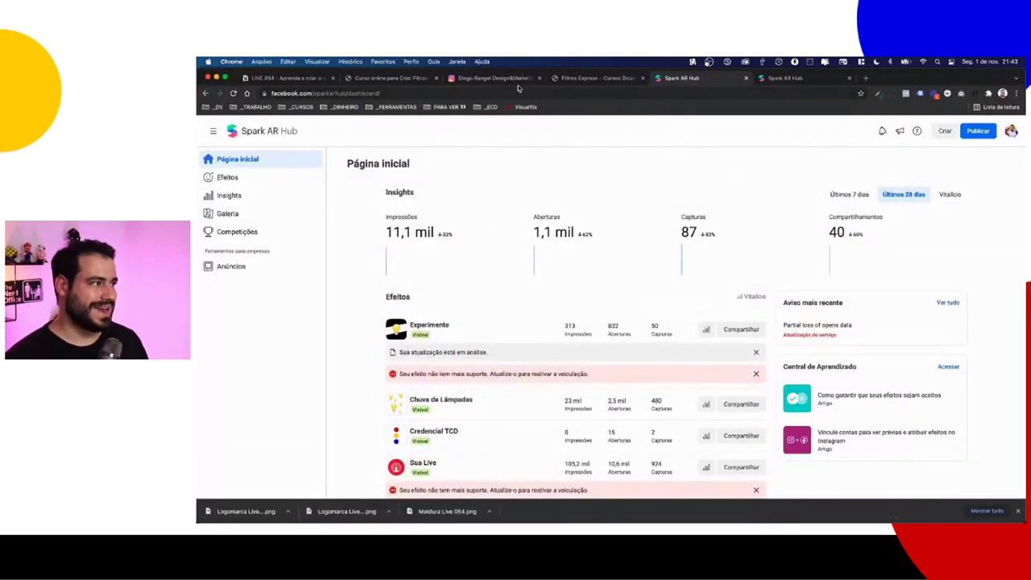
Step: On Instagram, close the downloads bar and open the creator profile found by searching 'pense'
left_click(514, 78)
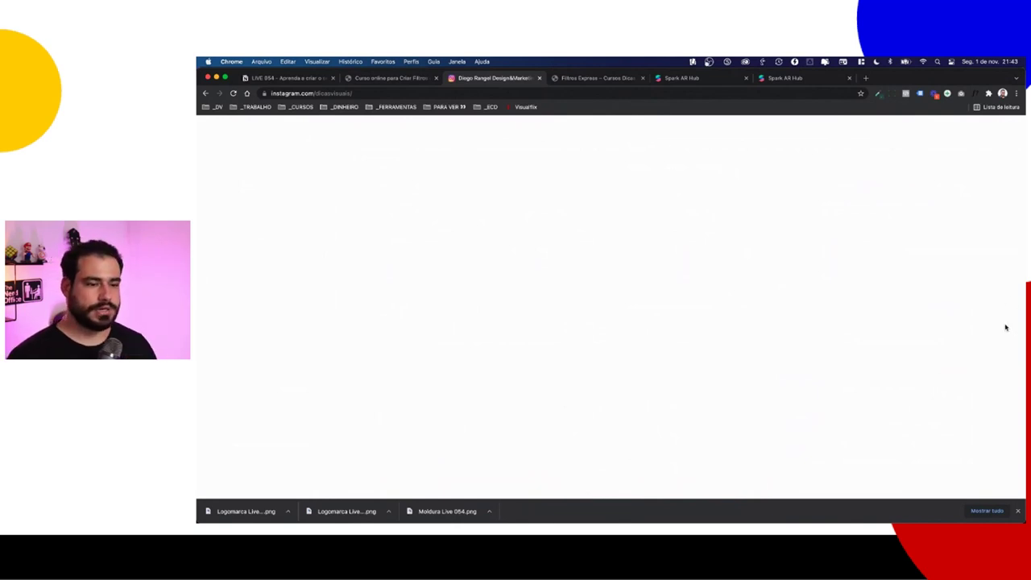
left_click(1018, 512)
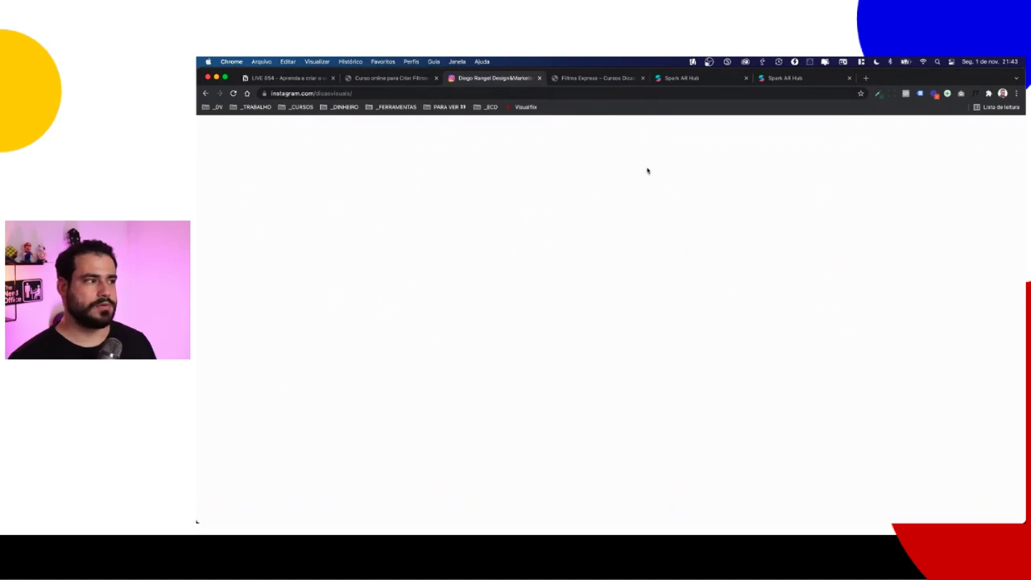
key("super+l")
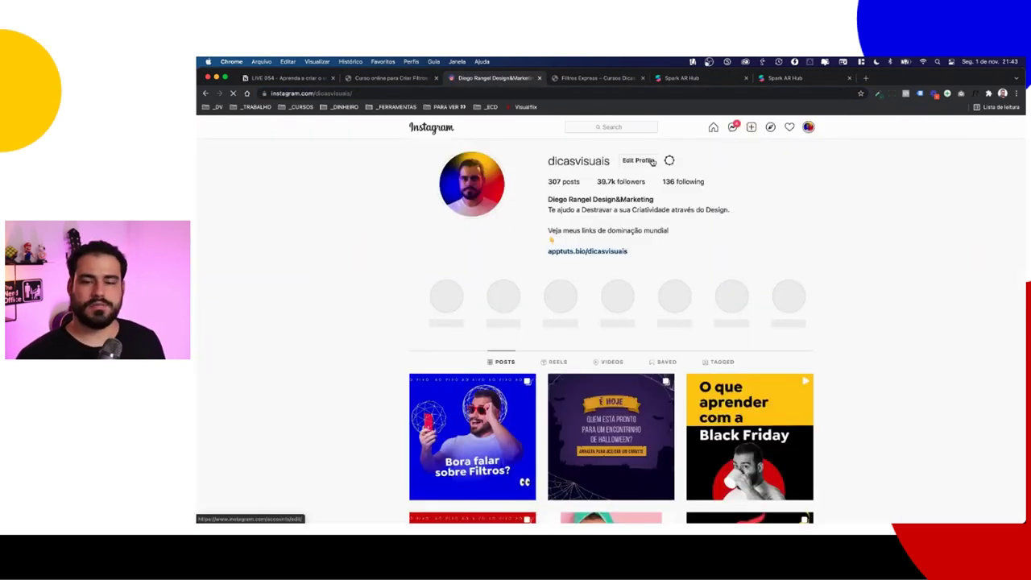
left_click(594, 126)
type("pen")
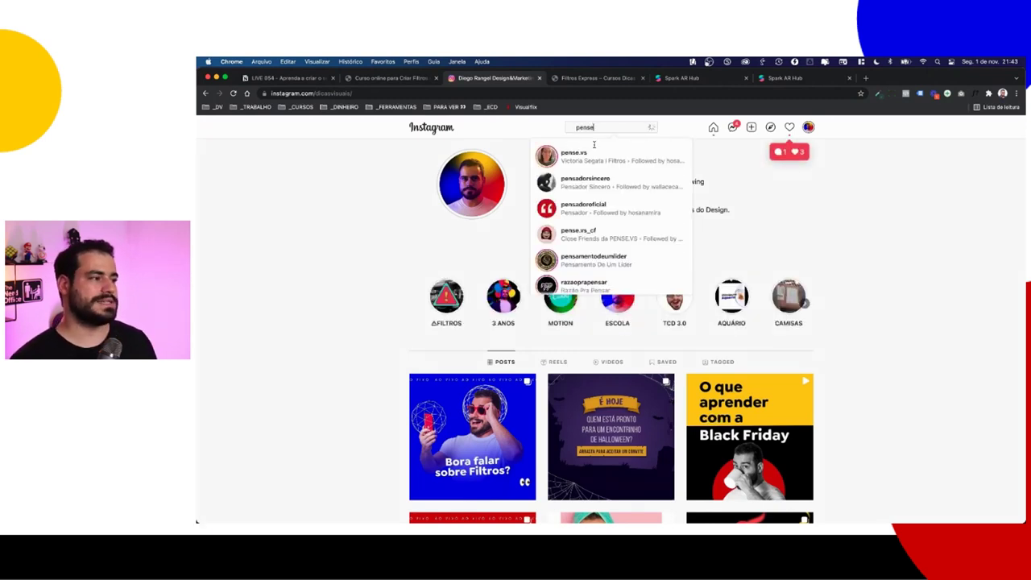
type("se")
left_click(682, 77)
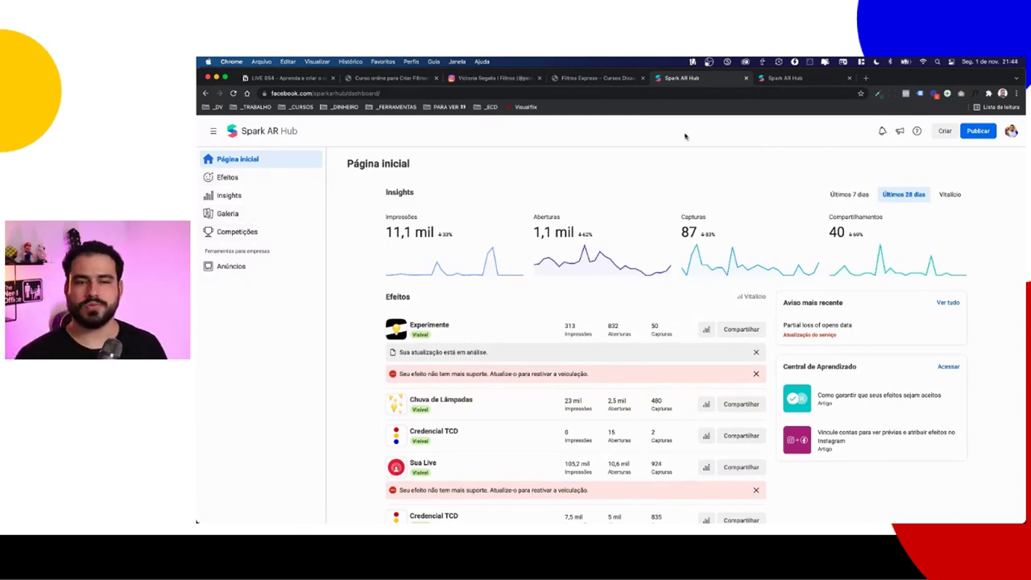
left_click(493, 78)
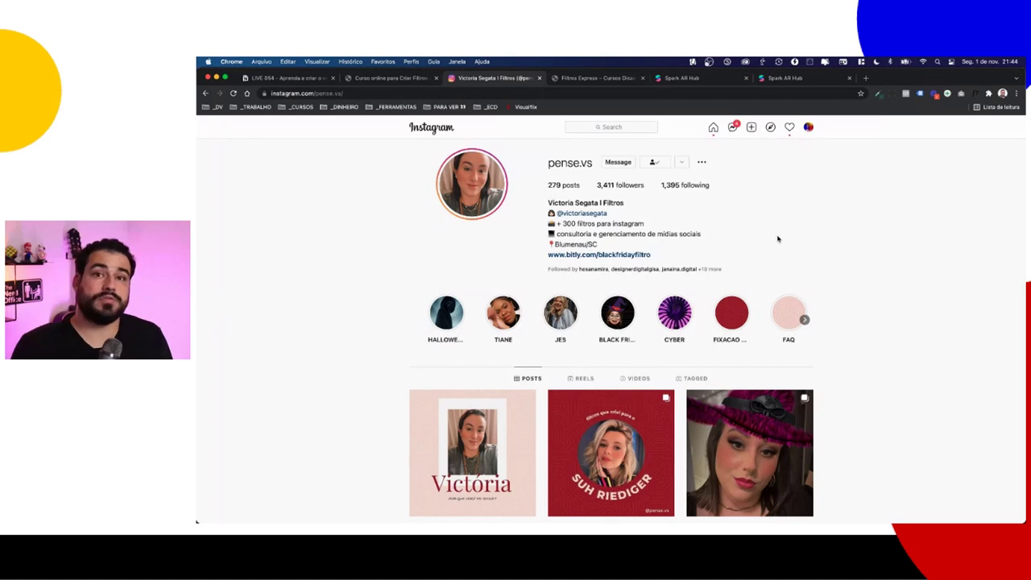
scroll(777, 238, "down", 3)
left_click(639, 260)
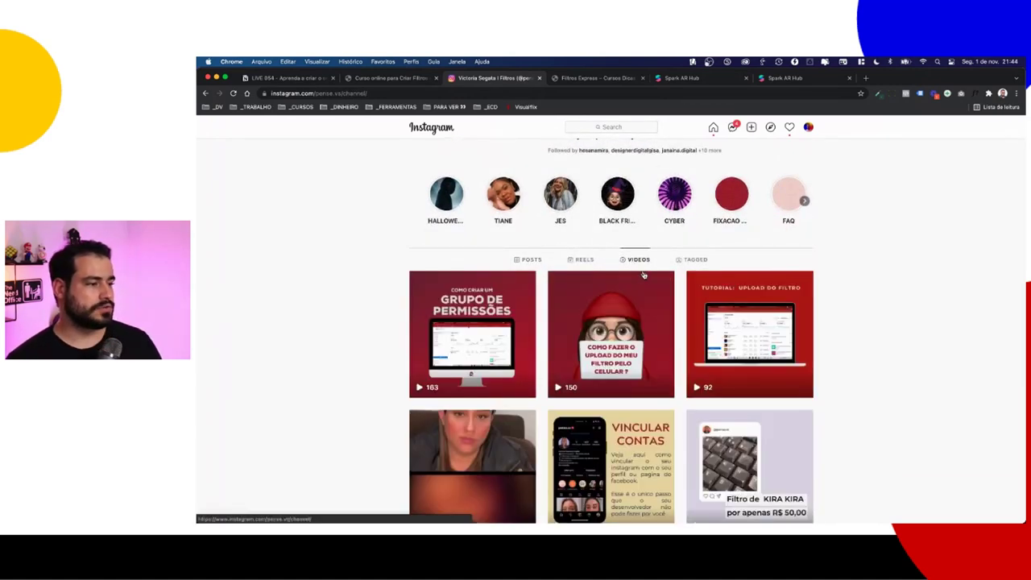
scroll(644, 275, "down", 4)
scroll(643, 276, "up", 3)
scroll(644, 275, "down", 1)
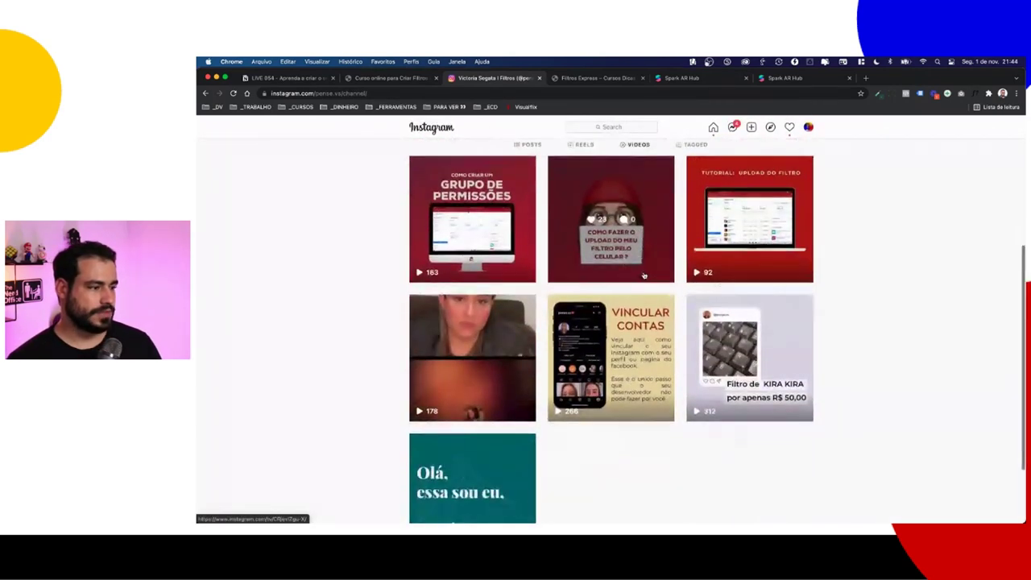
scroll(632, 186, "up", 1)
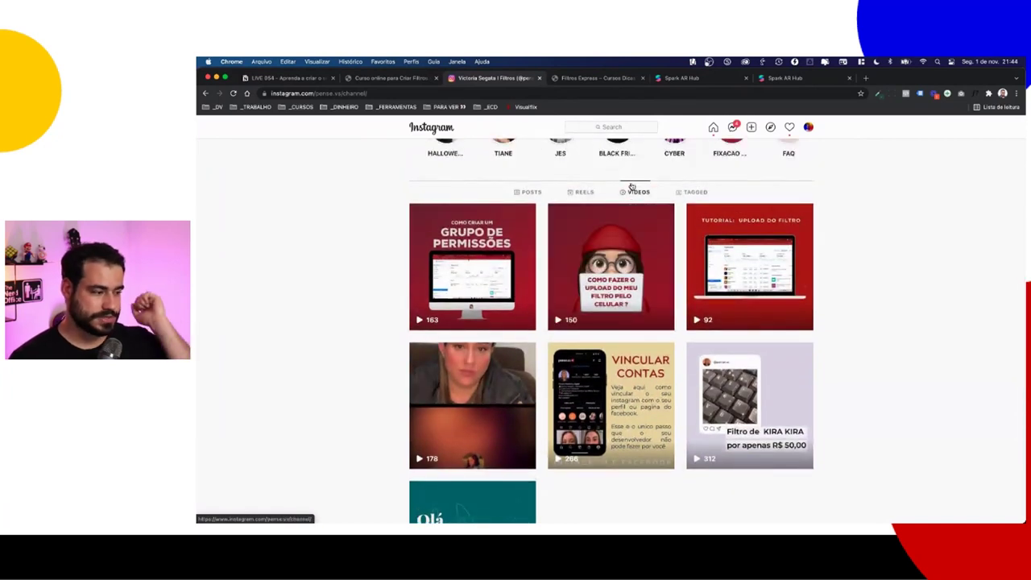
left_click(534, 193)
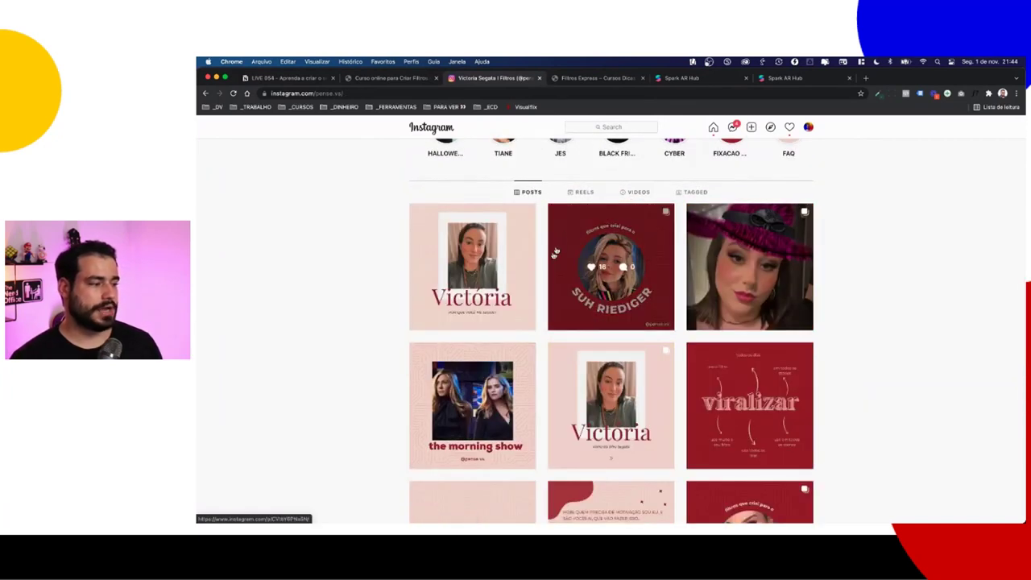
scroll(525, 286, "down", 20)
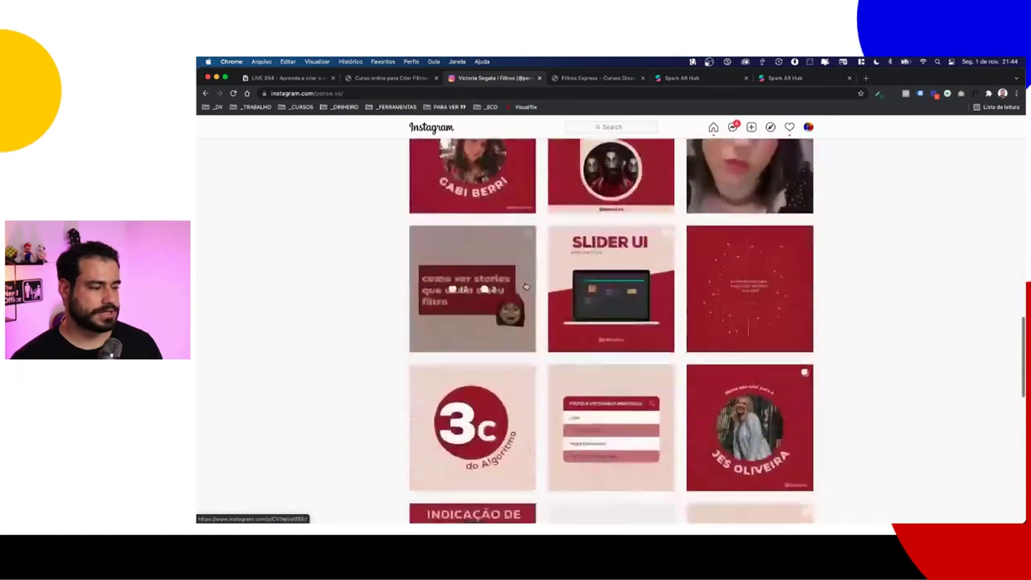
scroll(526, 286, "down", 10)
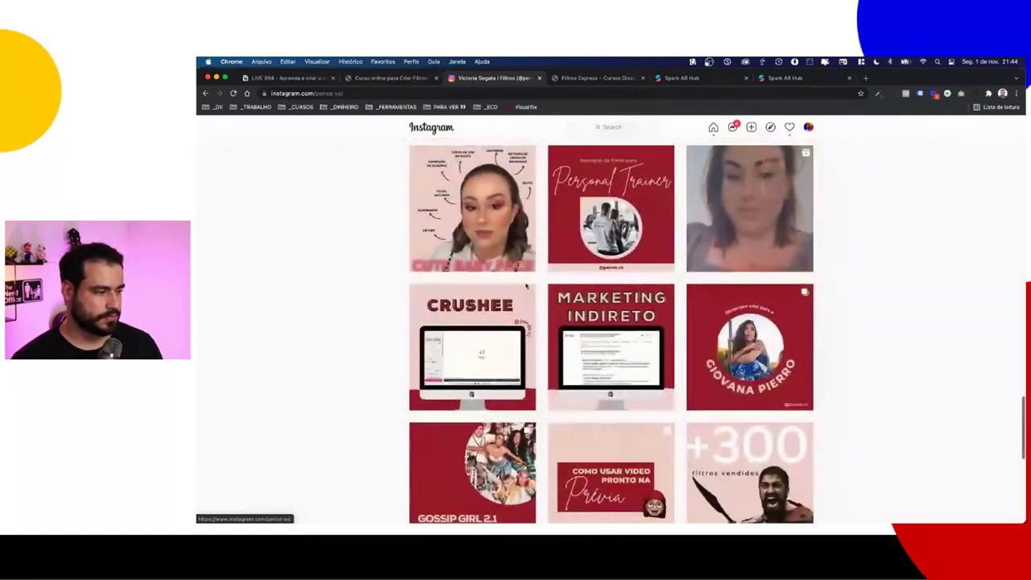
scroll(535, 286, "down", 8)
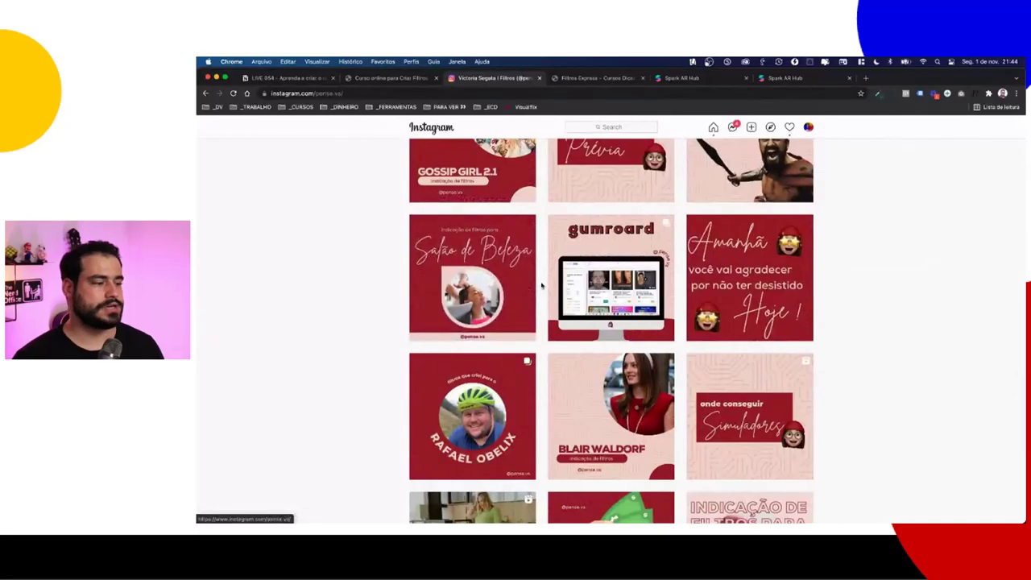
scroll(542, 286, "up", 20)
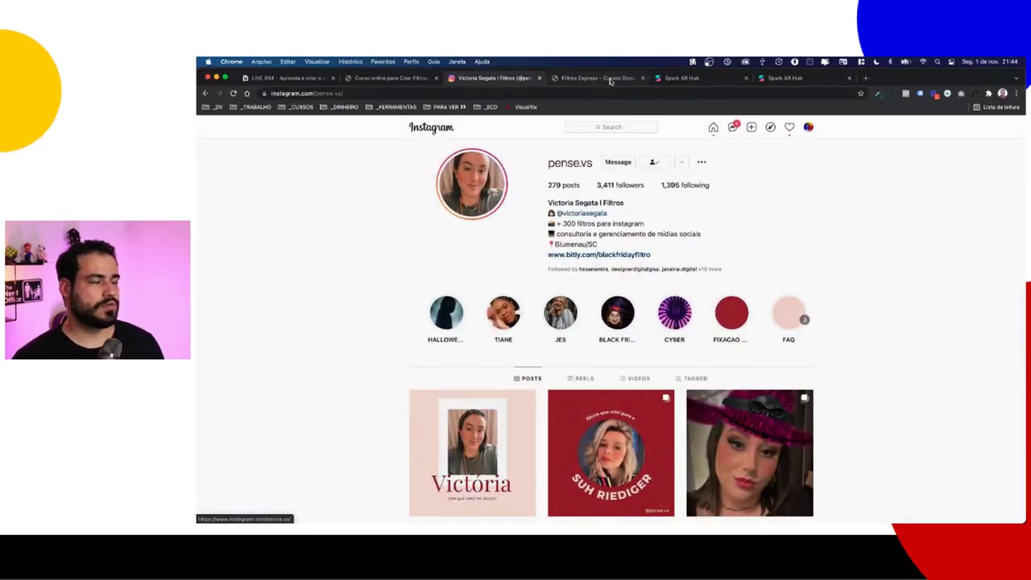
Step: Bring up the publishing form and review the effect name Filtro live 054
left_click(713, 79)
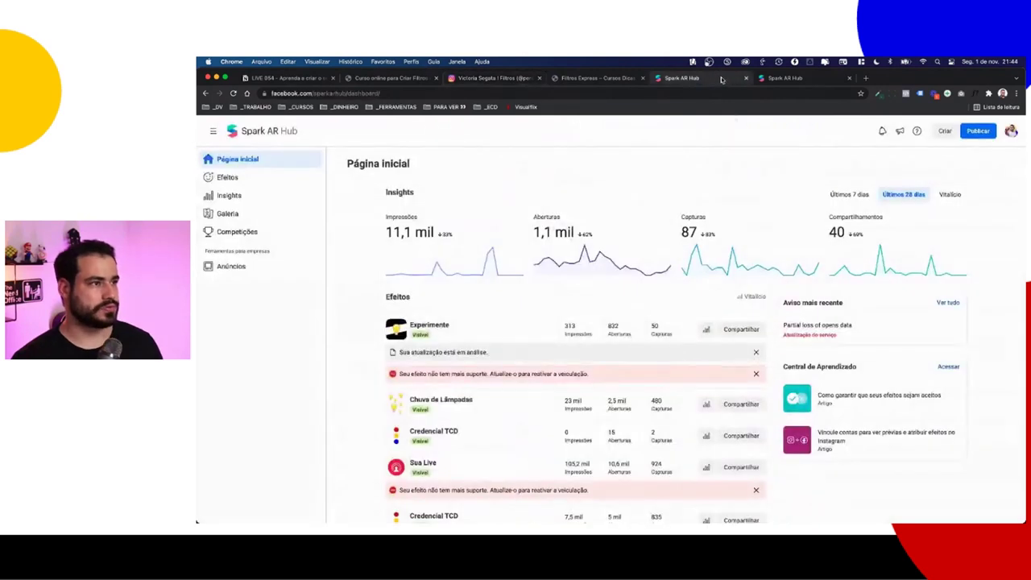
left_click(774, 78)
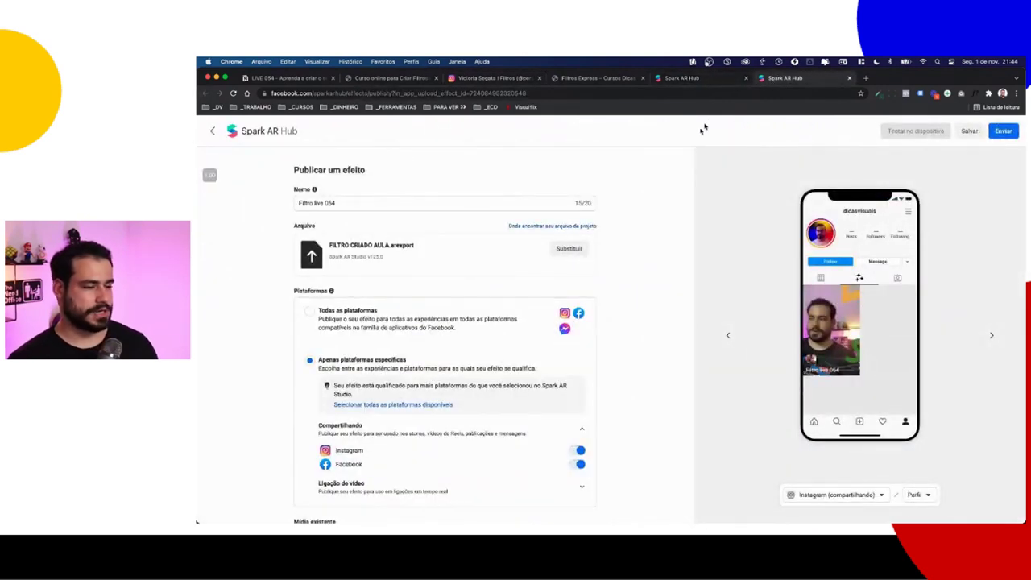
left_click(320, 204)
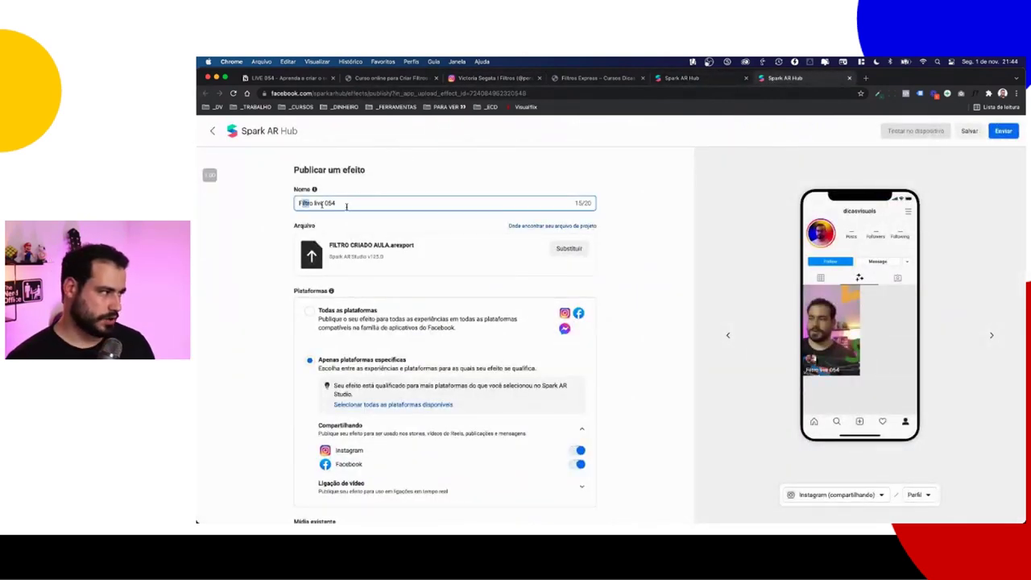
scroll(354, 225, "down", 2)
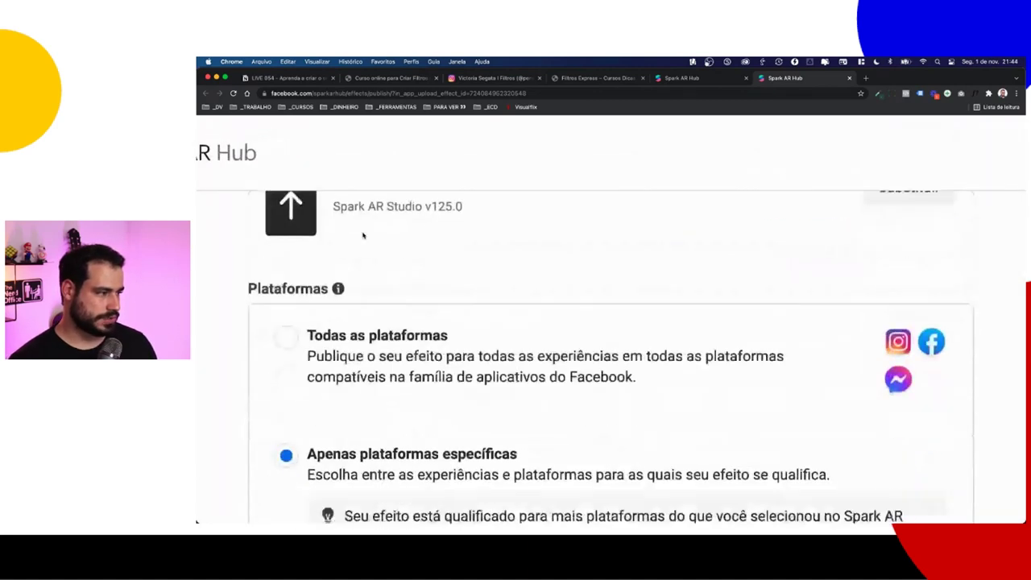
scroll(362, 235, "down", 5)
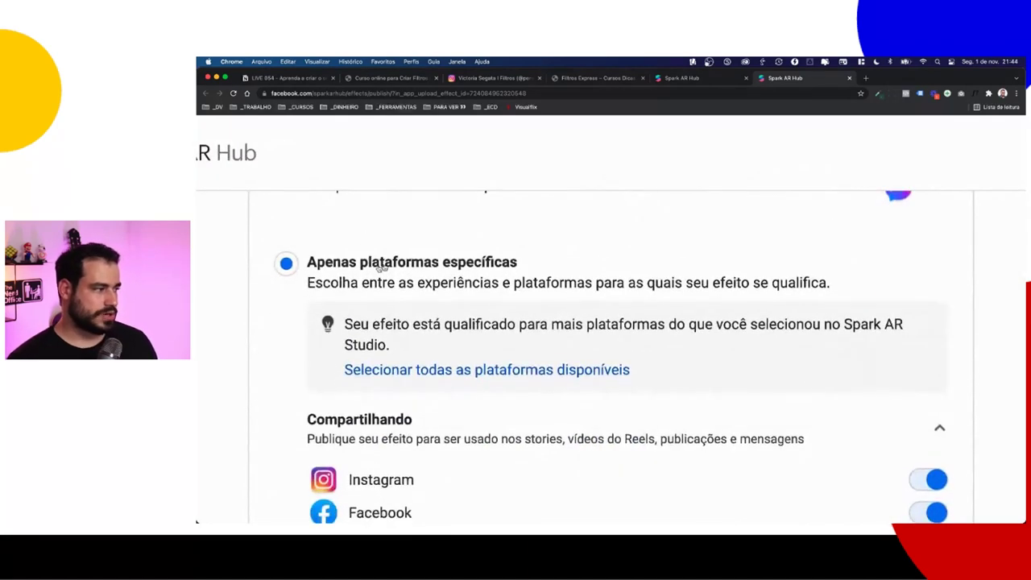
scroll(354, 238, "up", 3)
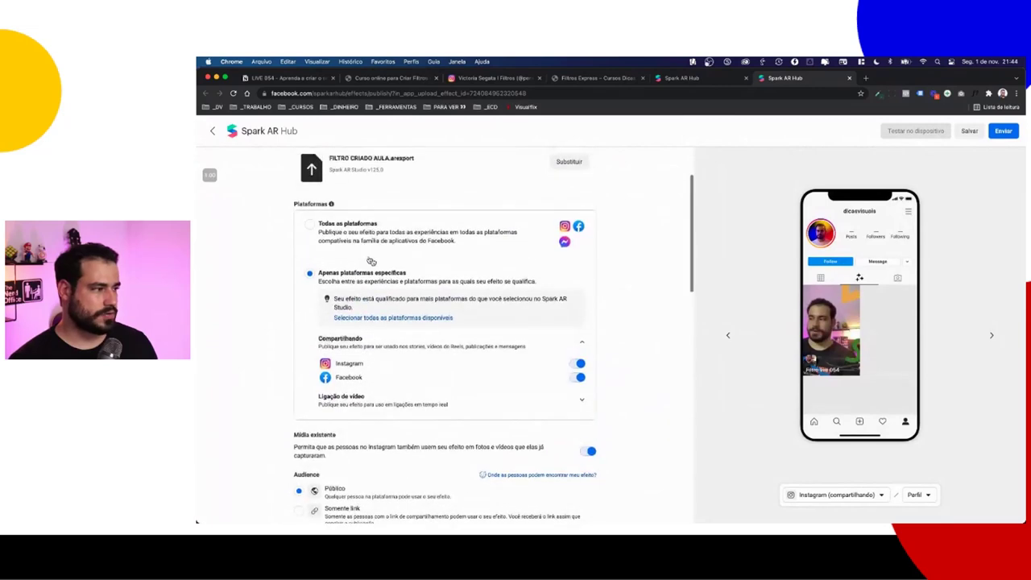
Step: Limit the effect to Instagram, with Facebook sharing and Messenger video calls off
left_click(352, 235)
left_click(361, 281)
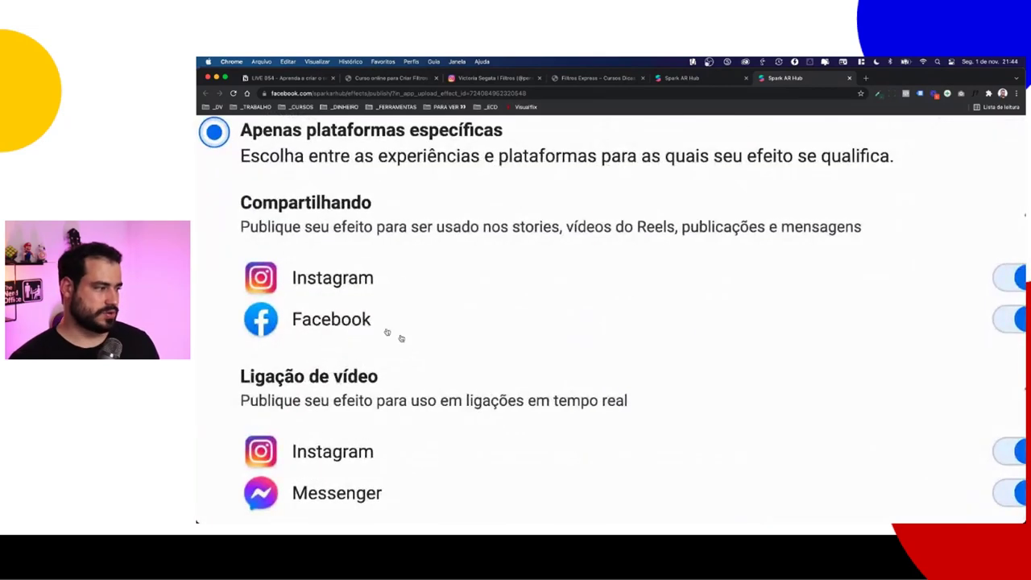
scroll(344, 279, "up", 3, "ctrl")
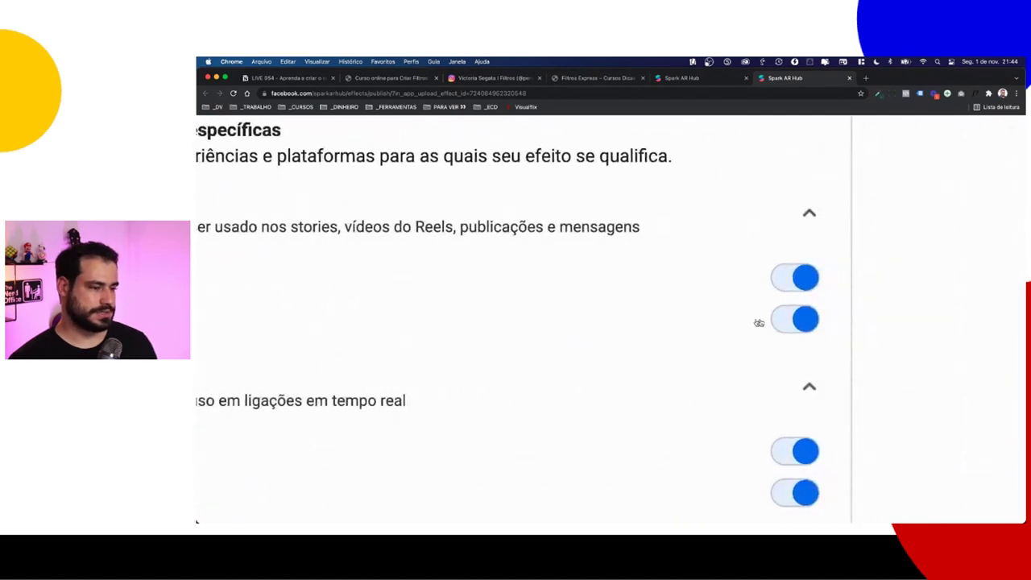
left_click(775, 323)
scroll(766, 407, "down", 2)
scroll(766, 408, "down", 5, "ctrl")
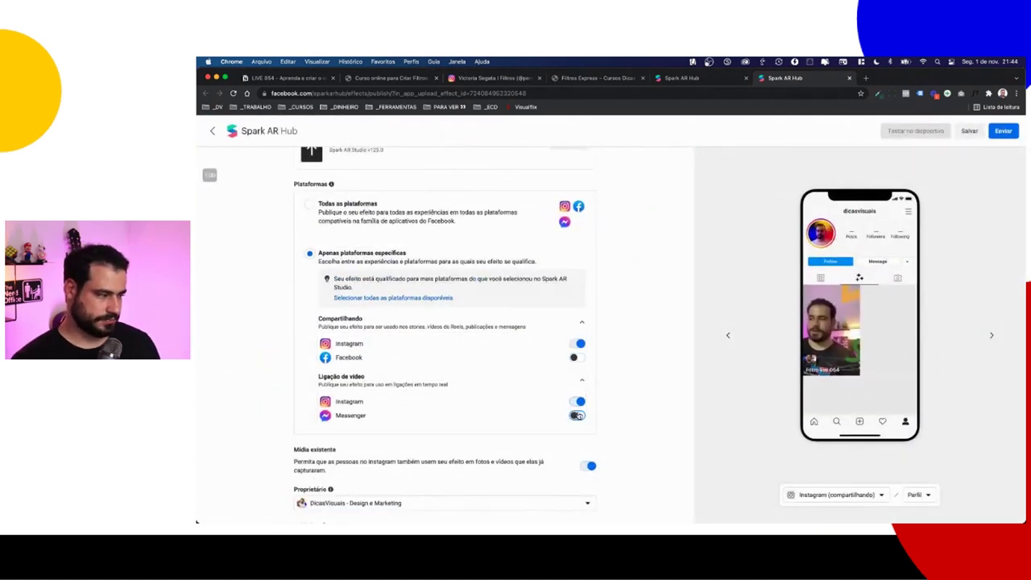
left_click(429, 223)
scroll(396, 225, "down", 1)
scroll(397, 225, "down", 3)
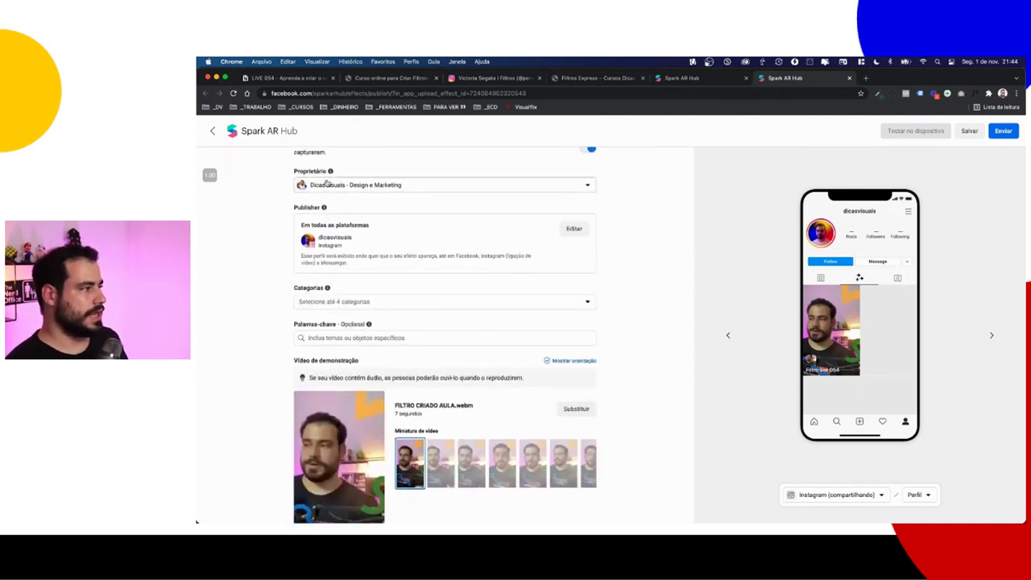
Step: Choose a different page as the effect's owner, then reload the publish form
left_click(326, 184)
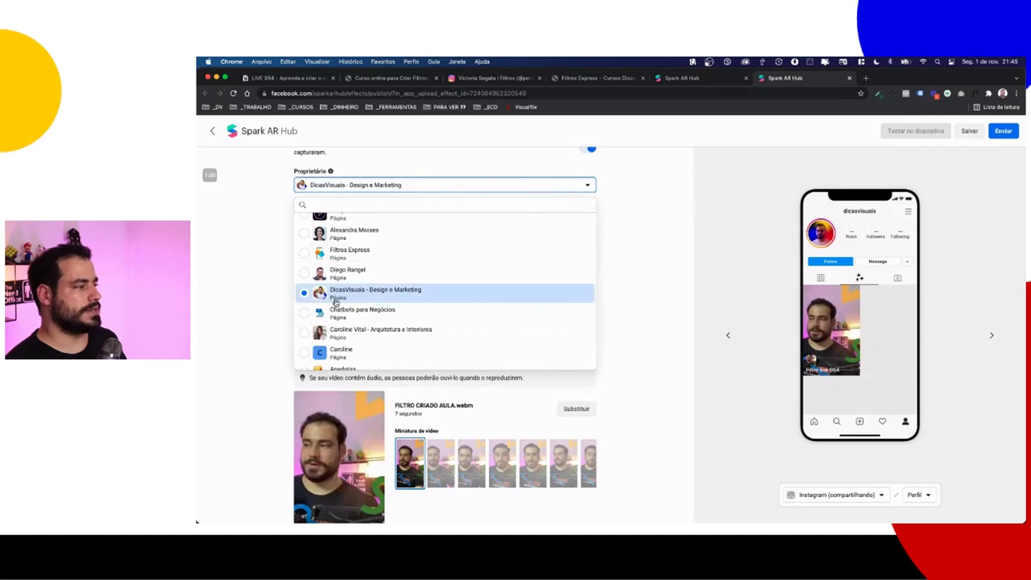
scroll(338, 295, "up", 5, "ctrl")
scroll(341, 304, "down", 5, "ctrl")
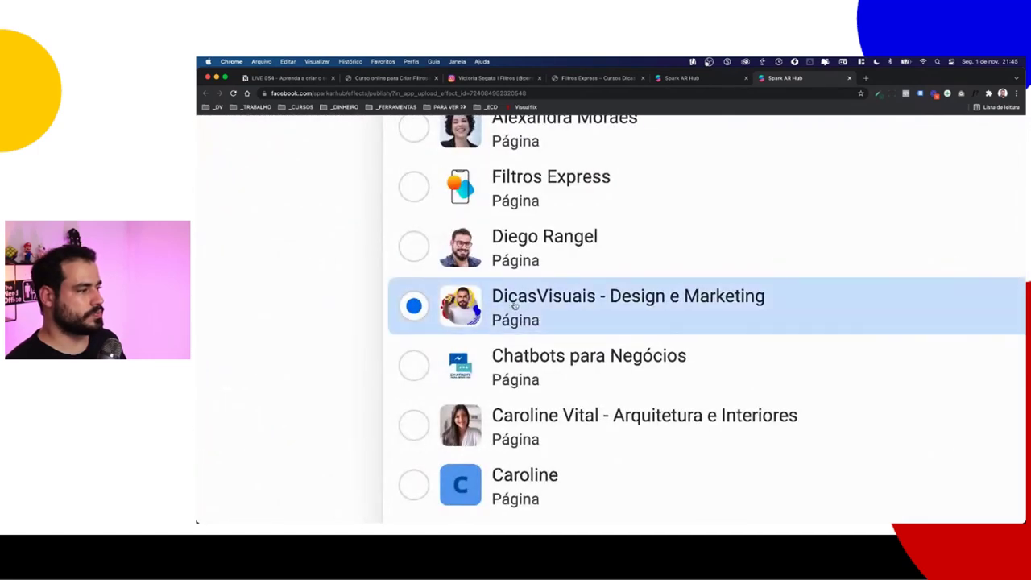
scroll(484, 314, "up", 1)
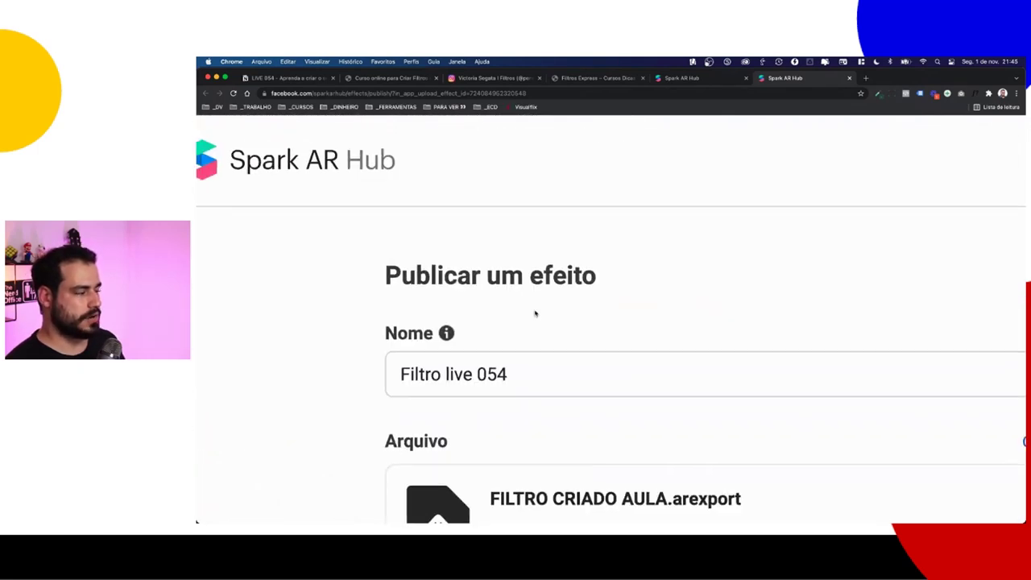
scroll(419, 331, "down", 3)
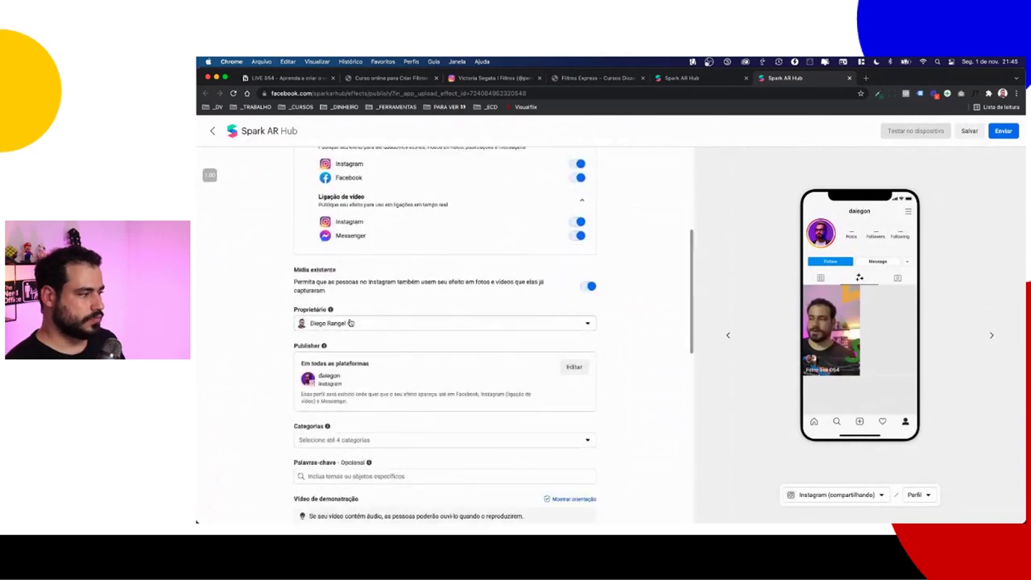
left_click(350, 323)
scroll(354, 386, "up", 3)
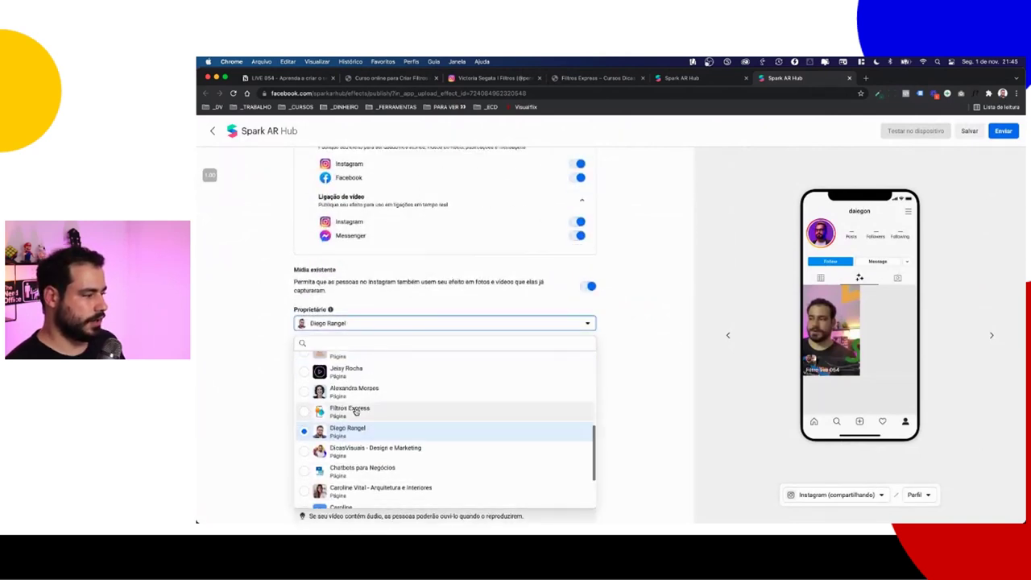
left_click(363, 395)
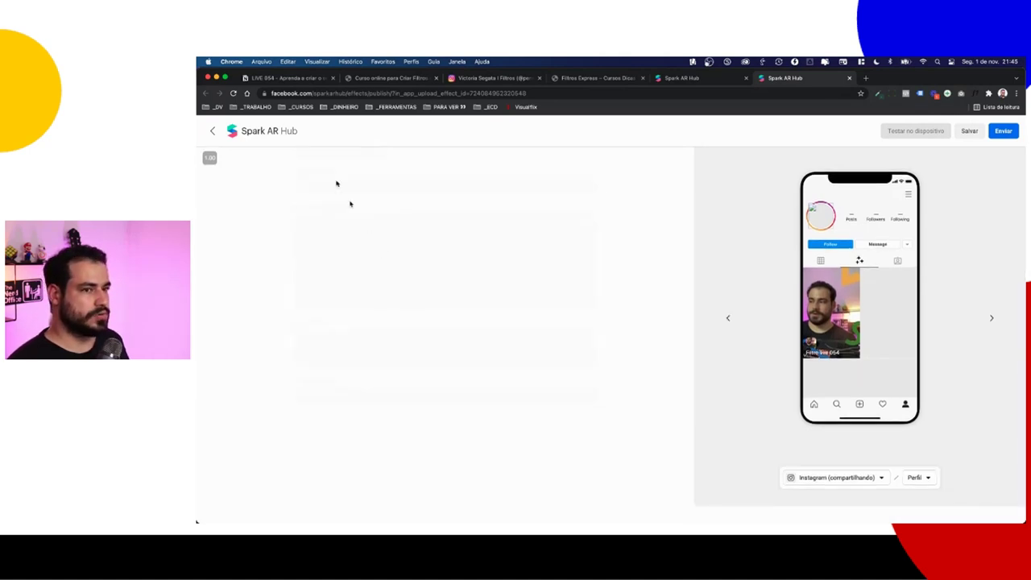
left_click(234, 93)
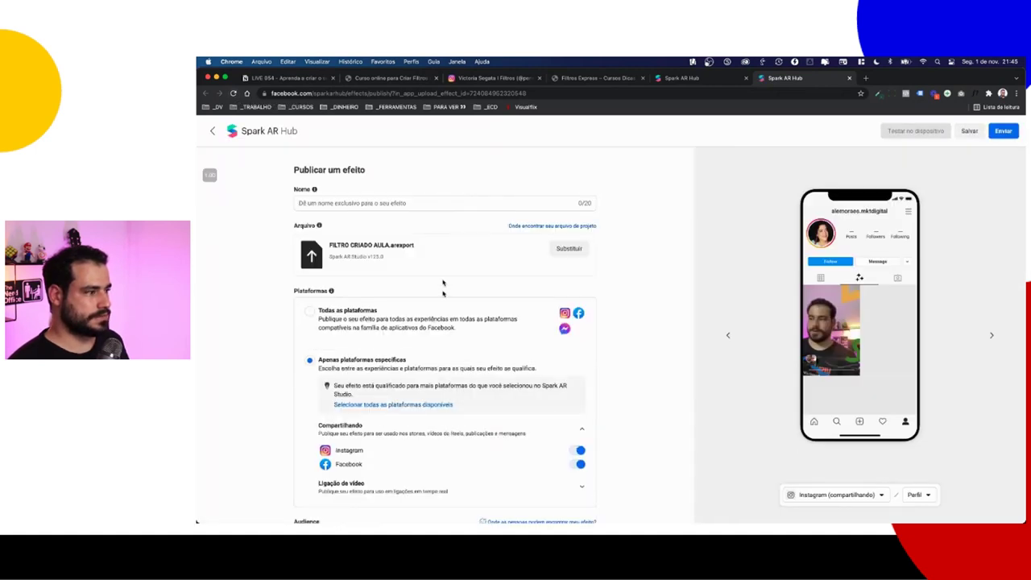
scroll(443, 294, "down", 3)
scroll(443, 296, "up", 3)
Step: Enter the effect name Filtro live 054 in the Nome field
left_click(368, 202)
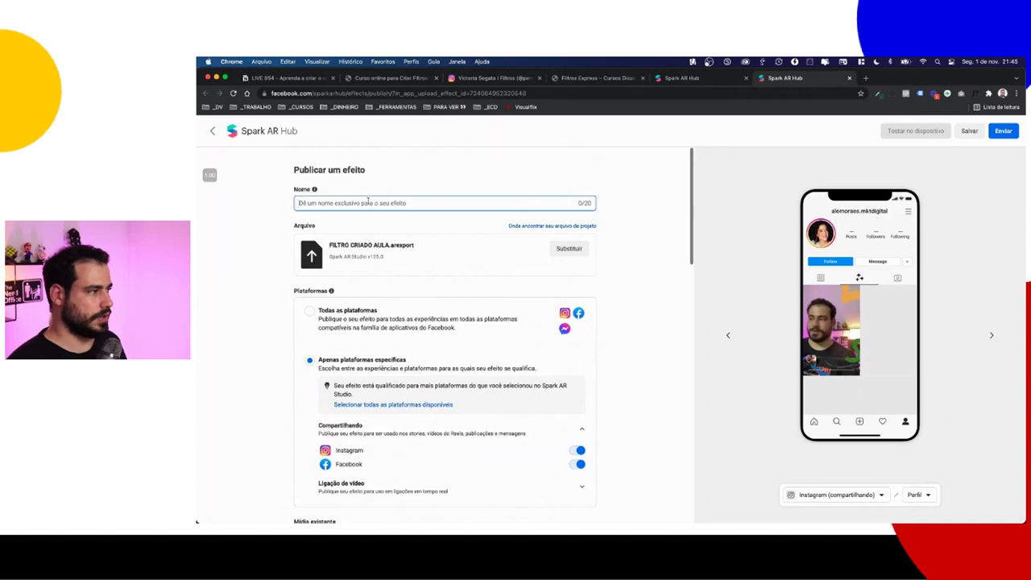
type("Filtro live 054")
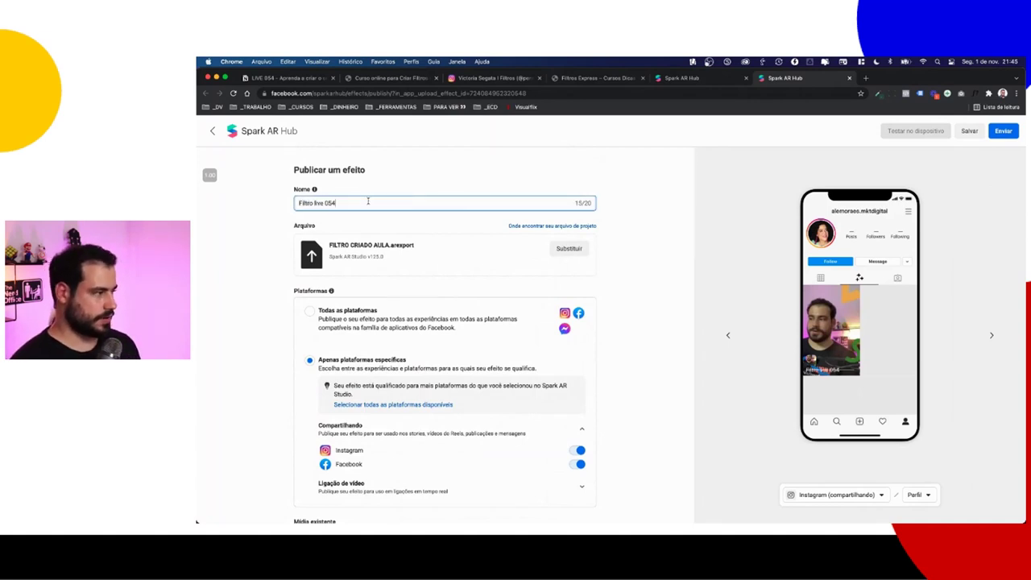
scroll(368, 241, "down", 5)
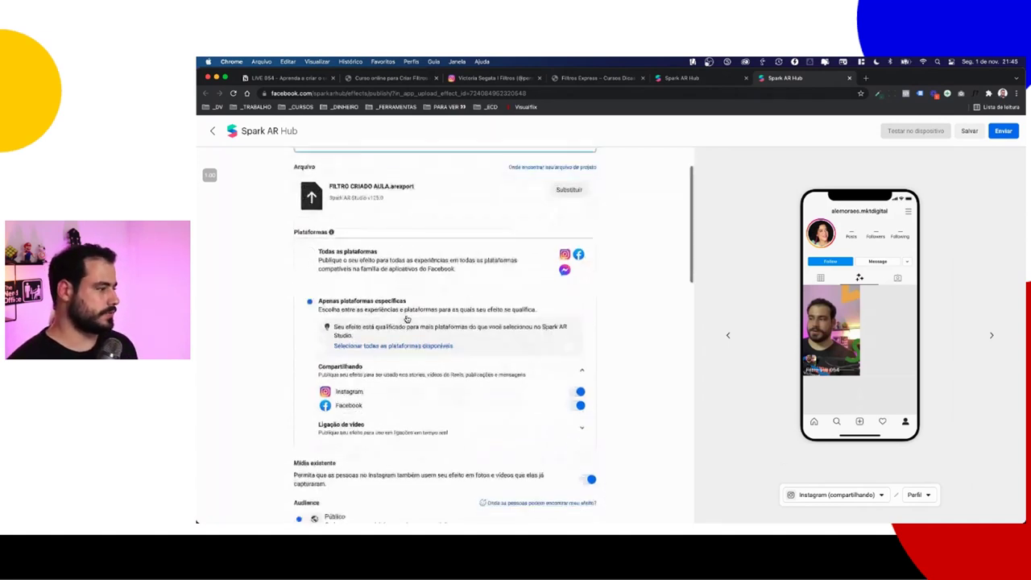
scroll(368, 268, "down", 1)
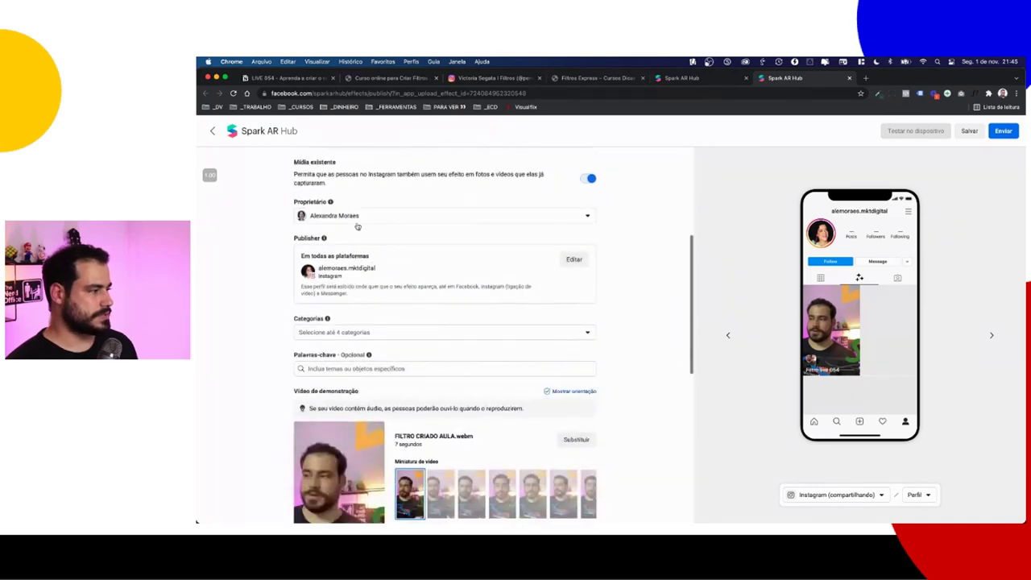
left_click(358, 219)
left_click(274, 223)
scroll(307, 218, "up", 5, "ctrl")
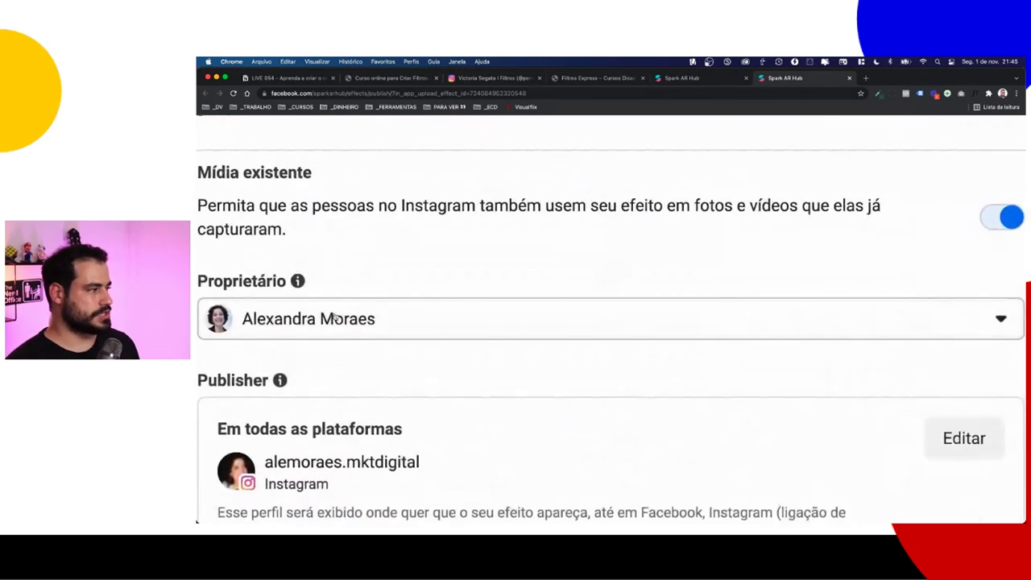
scroll(362, 266, "down", 2)
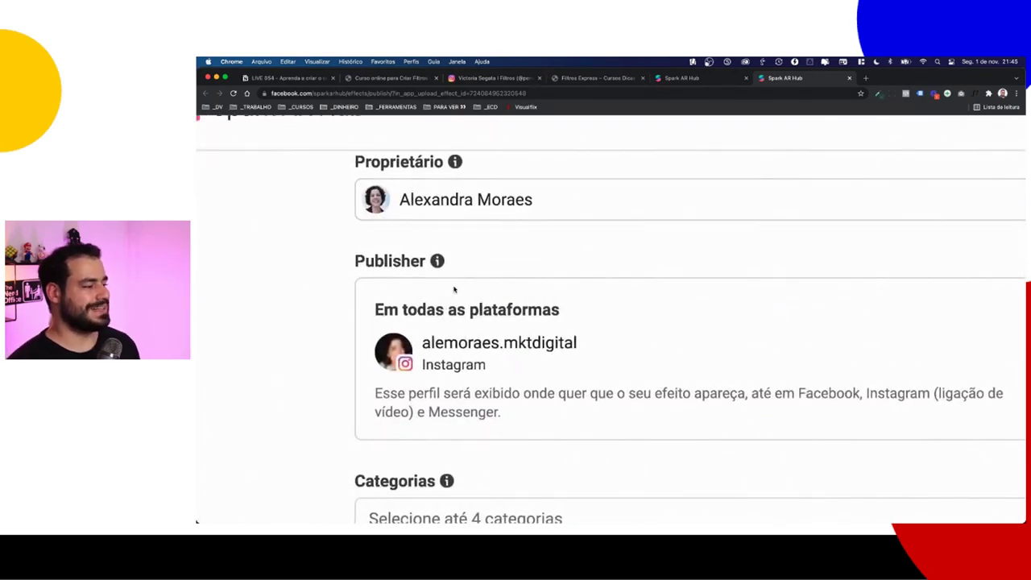
Step: Search the owner list for 'dicas' and choose the design-and-marketing business page
left_click(456, 204)
type("d")
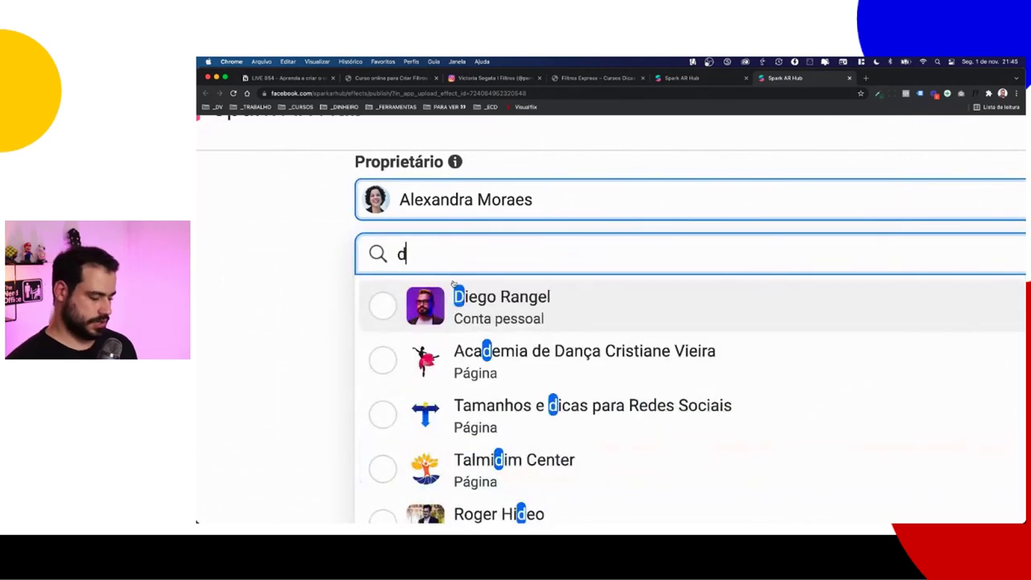
type("icas")
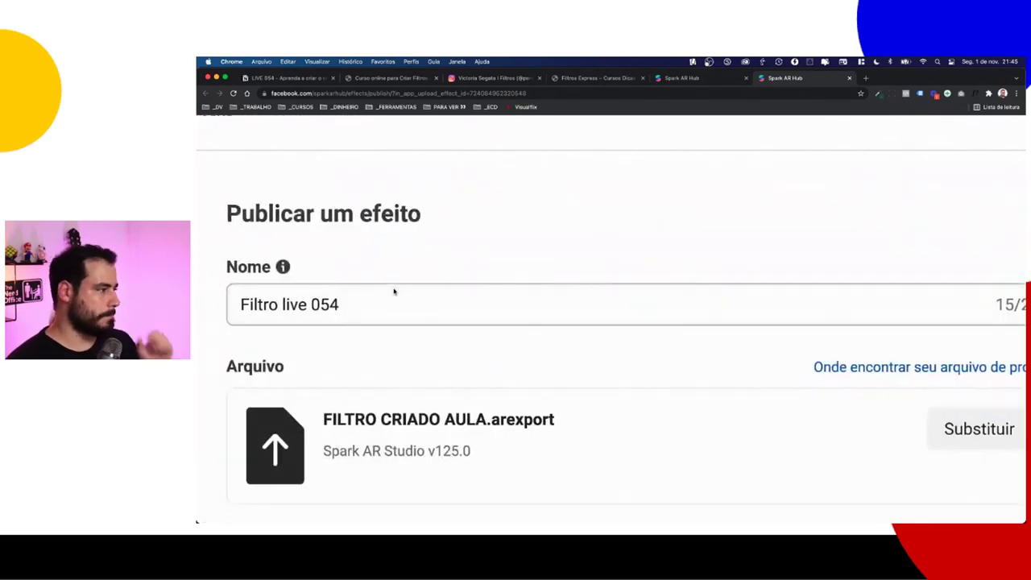
scroll(395, 290, "down", 15)
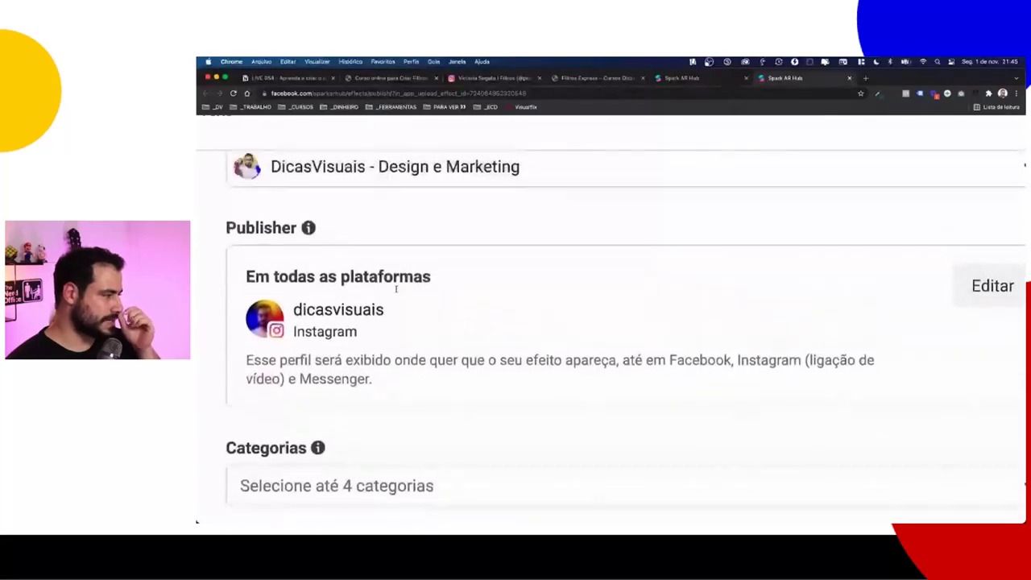
scroll(396, 288, "up", 1)
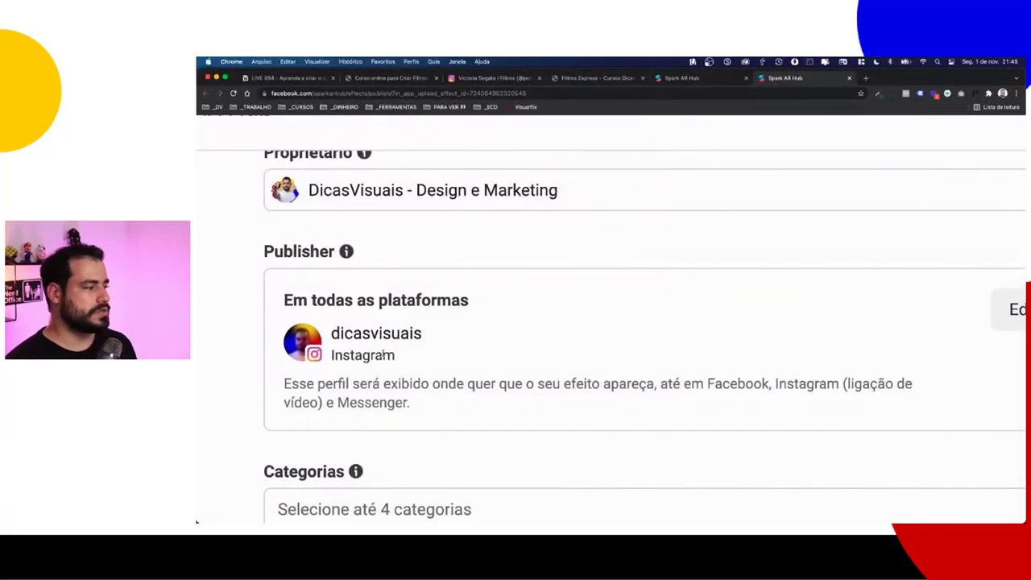
key("super+0")
scroll(315, 283, "up", 5, "ctrl")
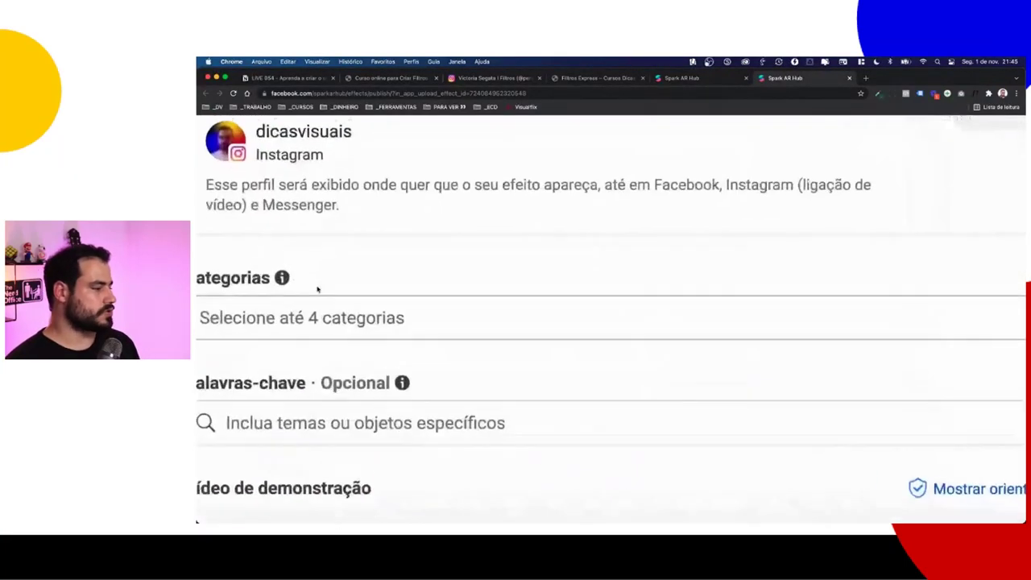
Step: Tick Imersivos, Causas and Estilos de câmera as the effect's categories
scroll(324, 344, "down", 1)
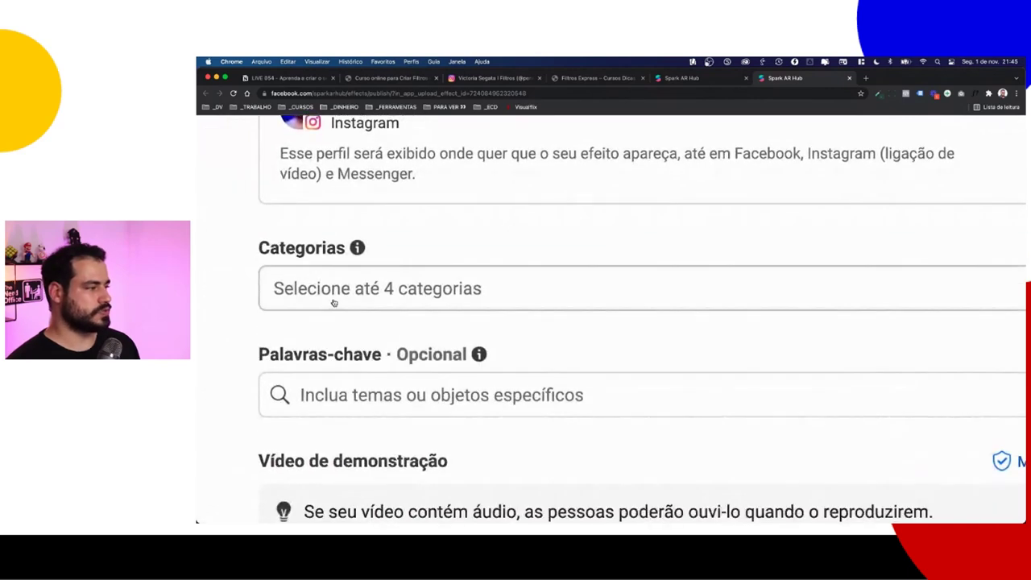
left_click(341, 301)
scroll(338, 306, "up", 3, "ctrl")
left_click(295, 365)
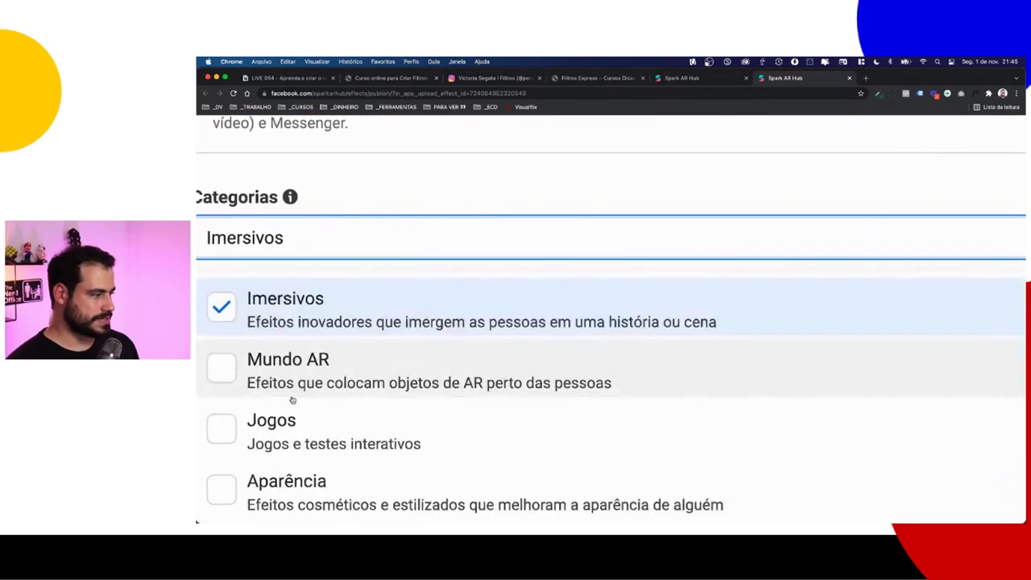
key("super+0")
scroll(361, 326, "down", 3)
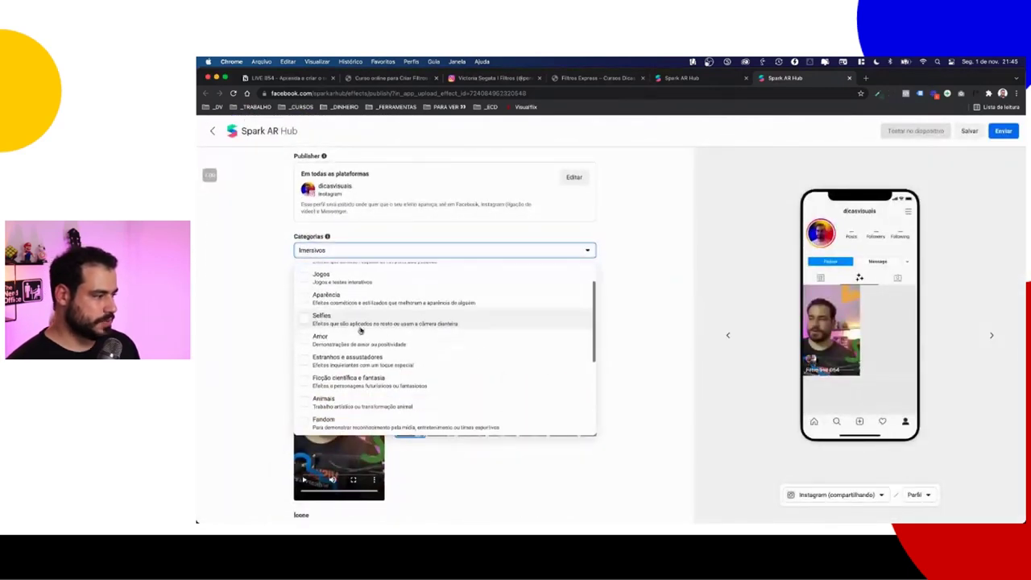
left_click(358, 366)
left_click(357, 366)
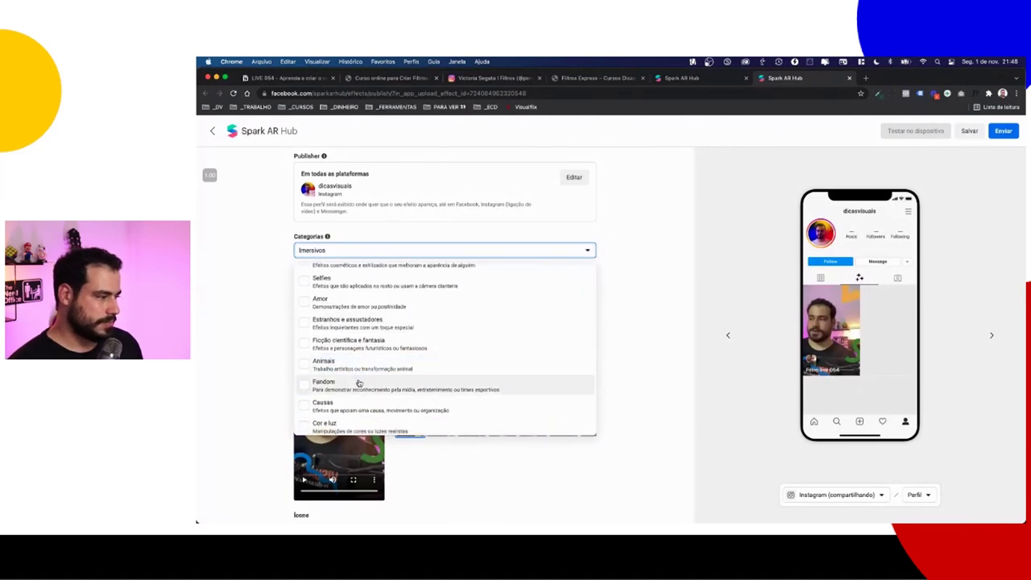
scroll(357, 384, "down", 1)
left_click(354, 364)
scroll(370, 367, "down", 2)
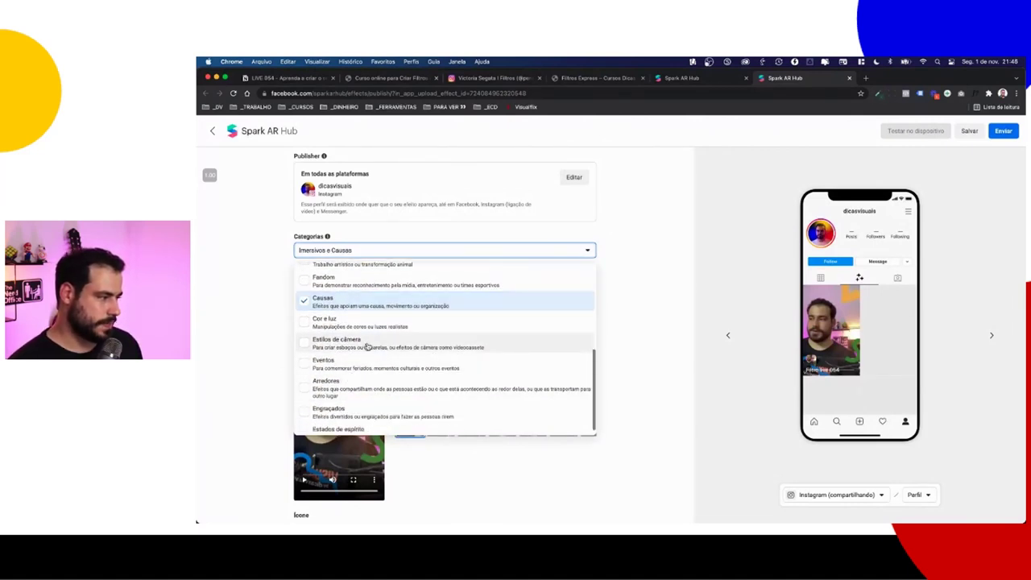
left_click(366, 345)
left_click(275, 321)
left_click(339, 284)
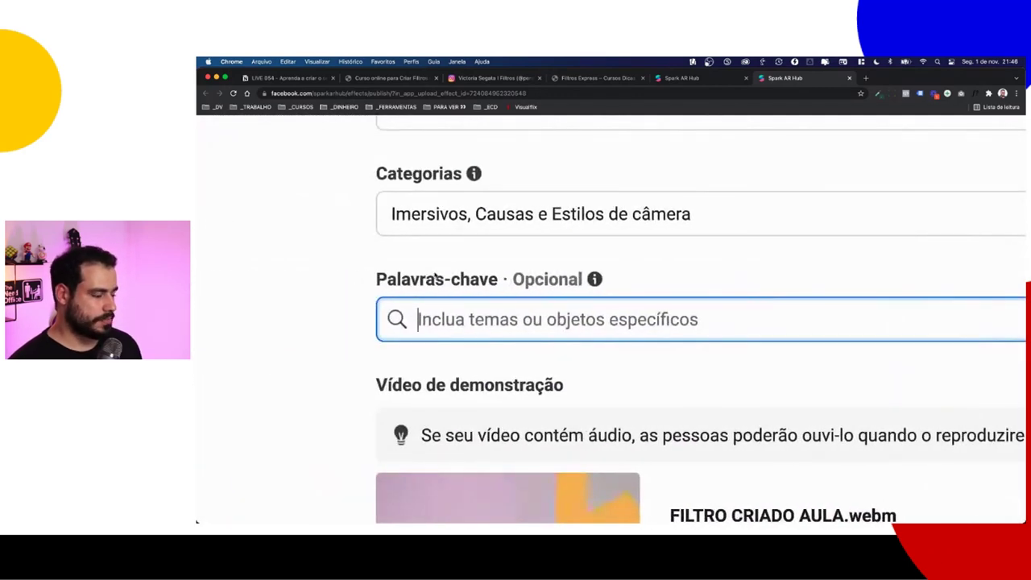
Step: Add the keywords dicasvisuais and logomarca
type("dicasvisa")
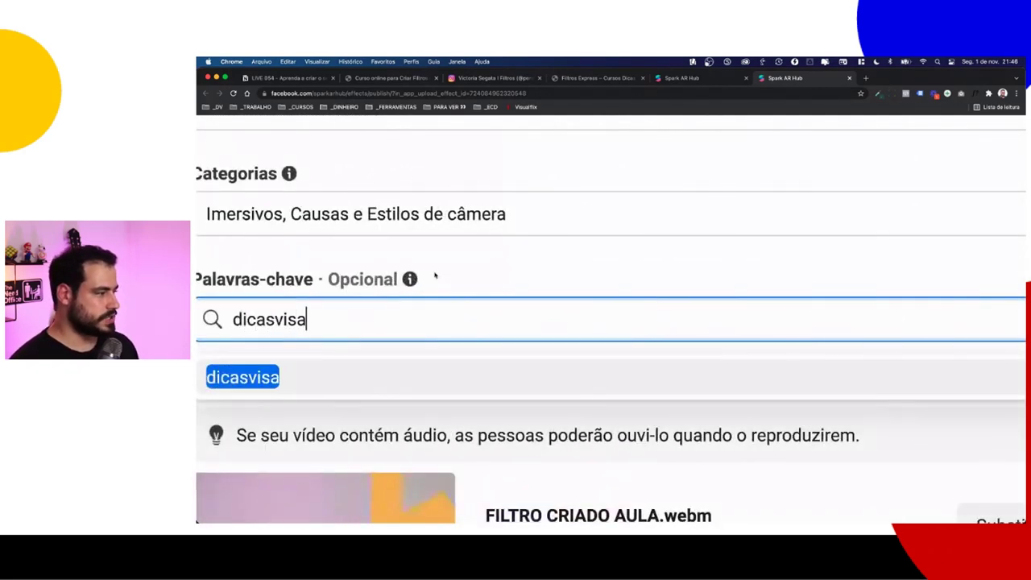
key("BackSpace")
type("uais")
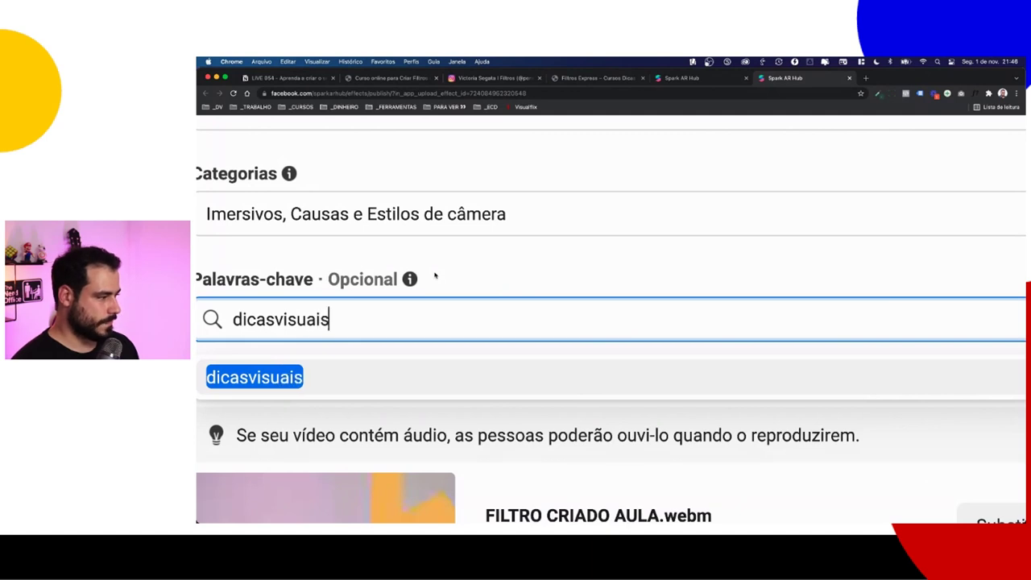
key("Return")
type("logo")
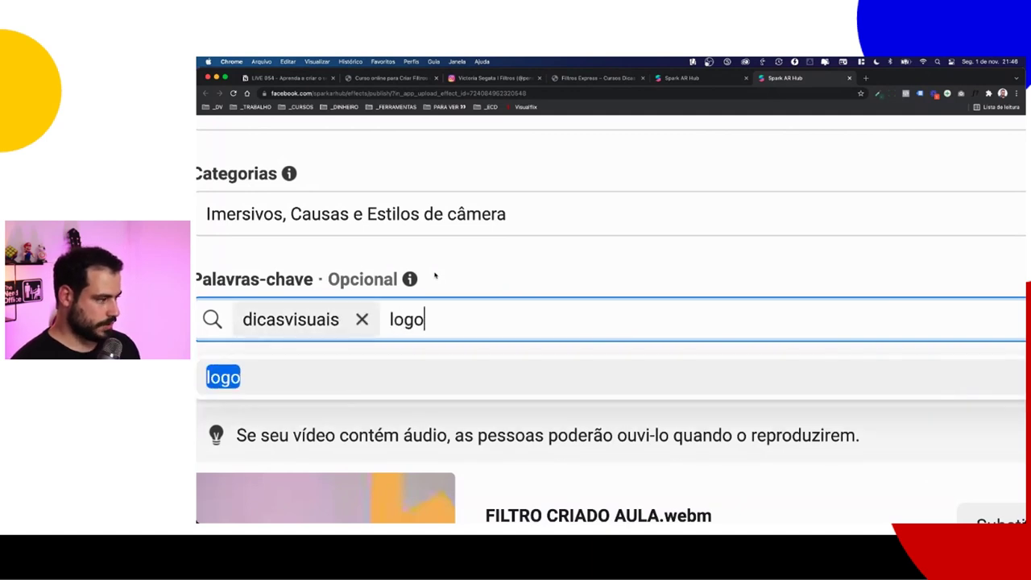
type("marca")
key("Return")
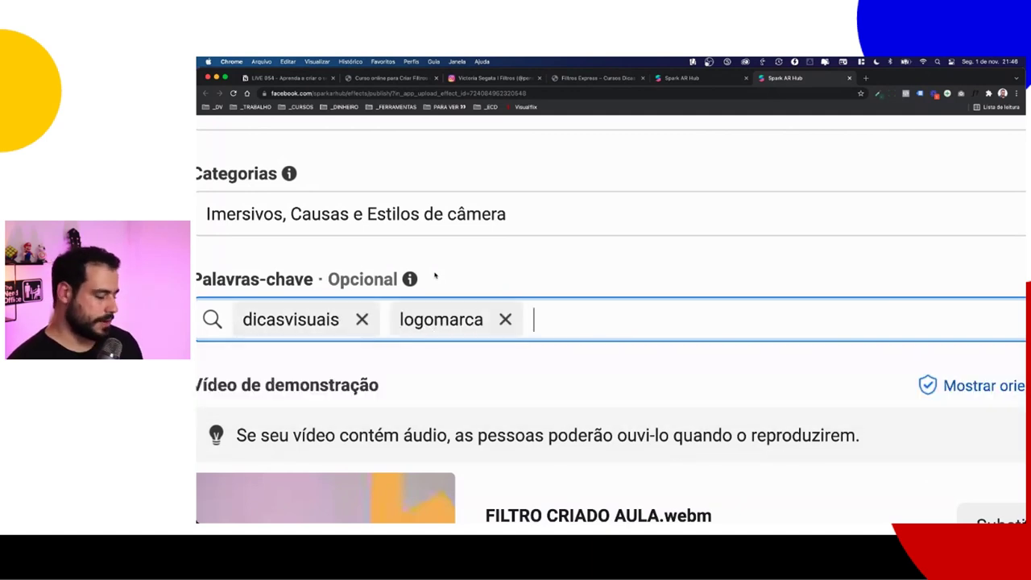
Step: Add esporte, olimpiadas and educação as further keywords
type("esporte")
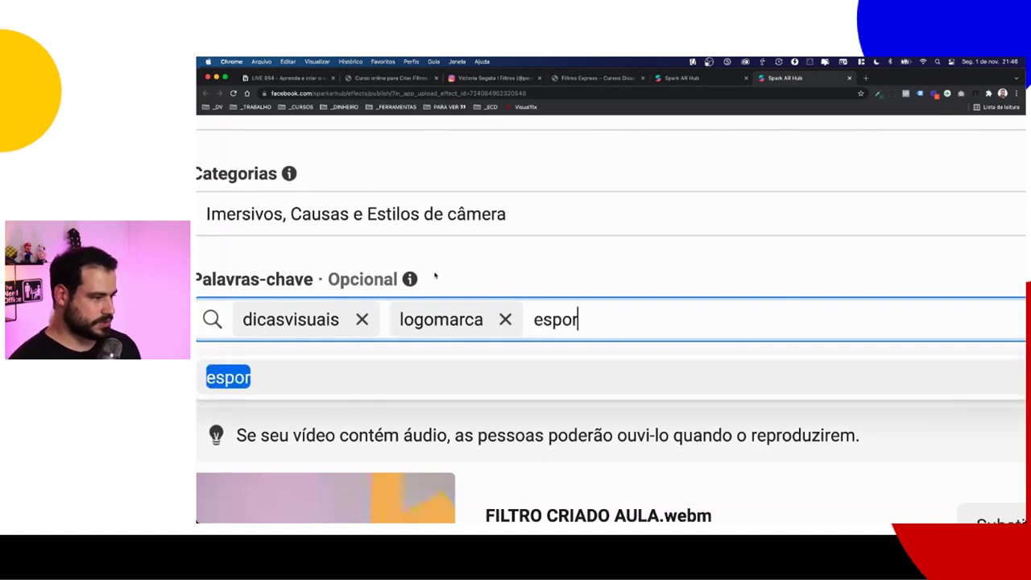
key("Return")
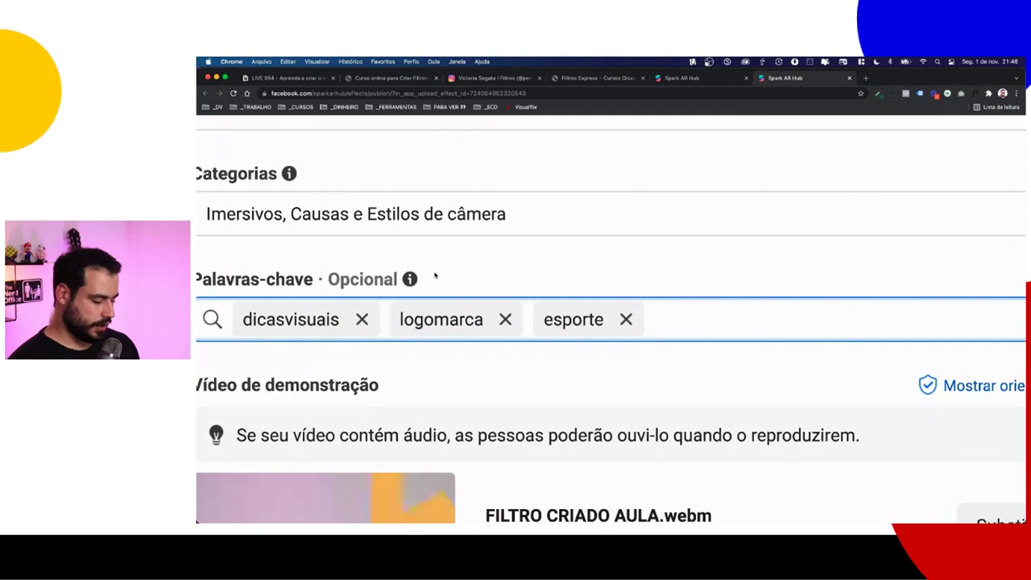
type("olimpiadas")
key("Return")
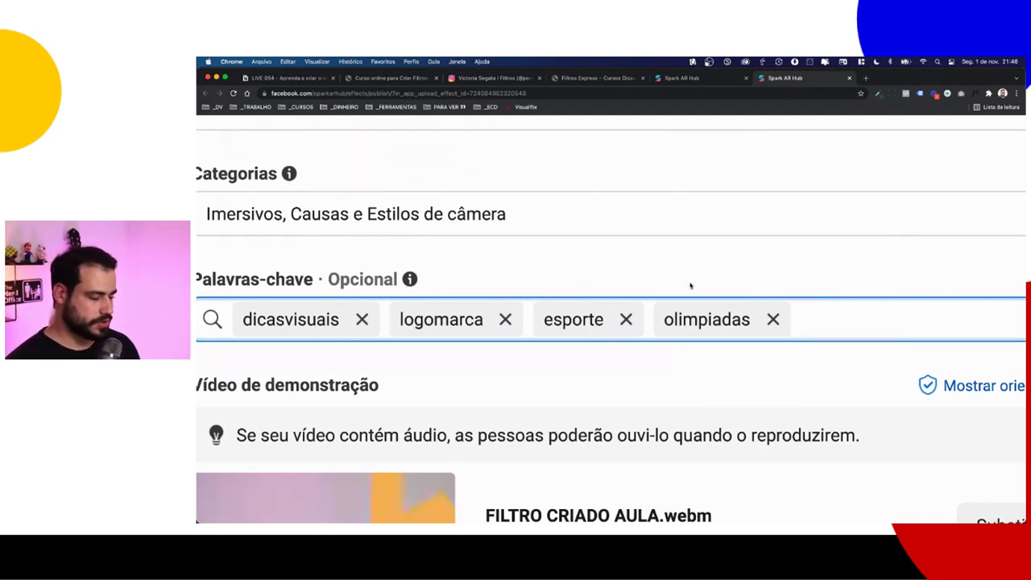
type("educação")
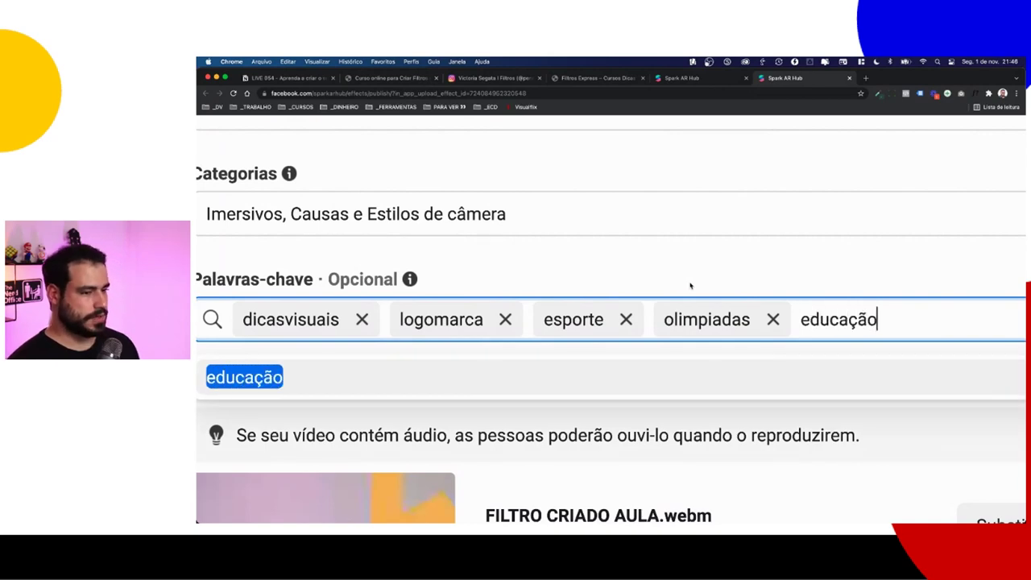
key("Return")
mouse_move(416, 282)
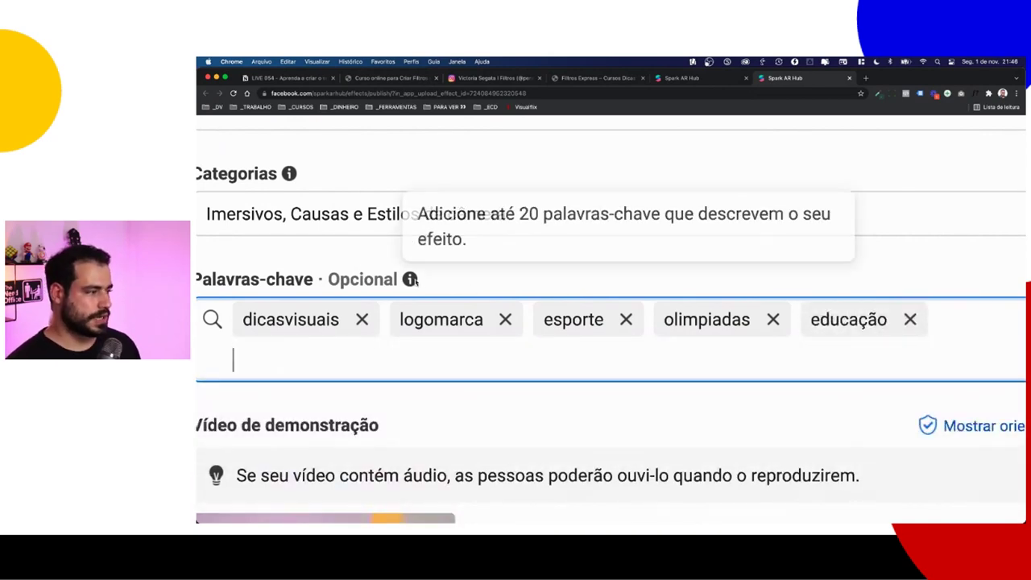
key("super+0")
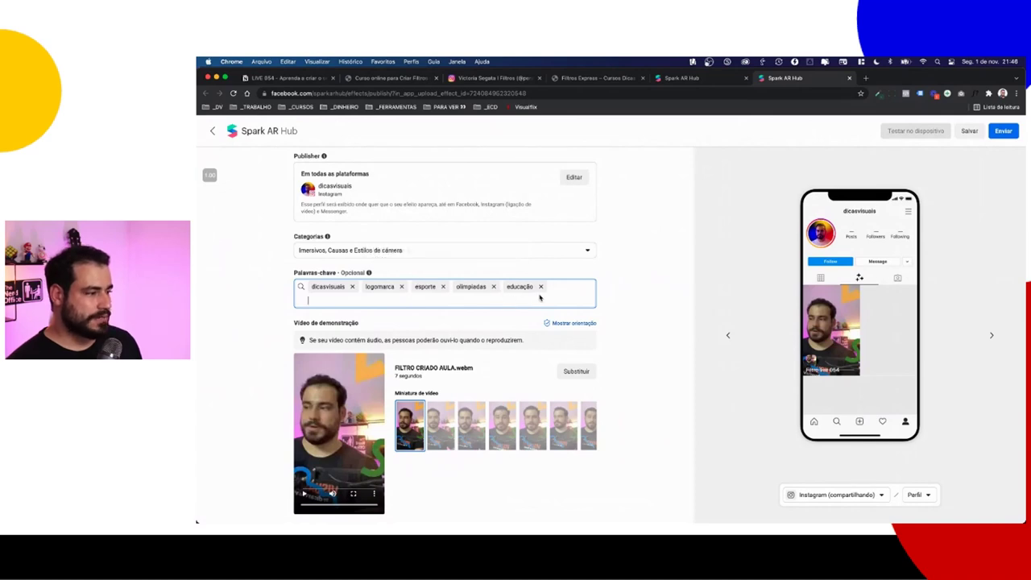
Step: Use the fourth frame of FILTRO CRIADO AULA.webm as the demo video thumbnail
scroll(512, 297, "down", 2)
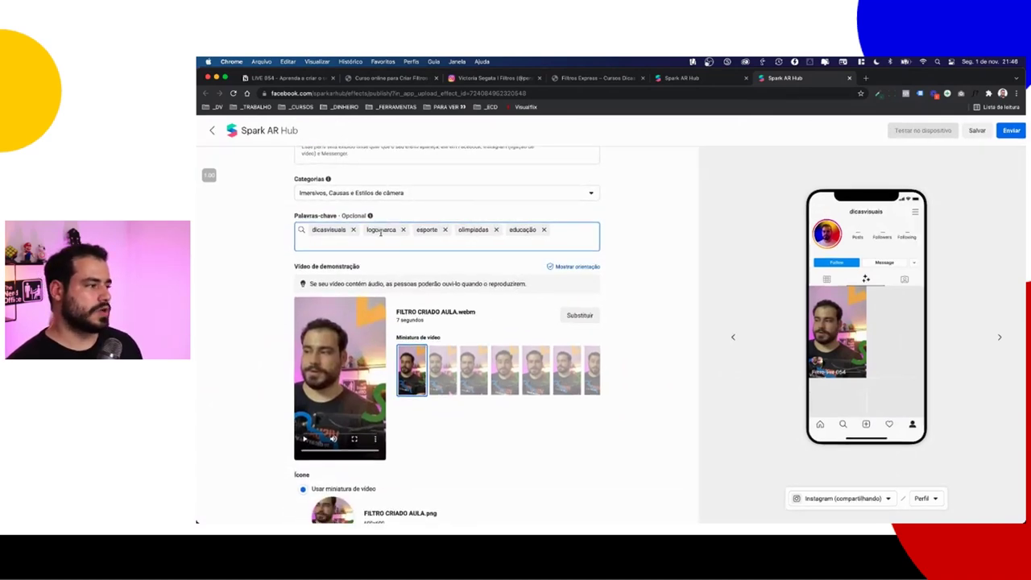
scroll(419, 230, "up", 5, "ctrl")
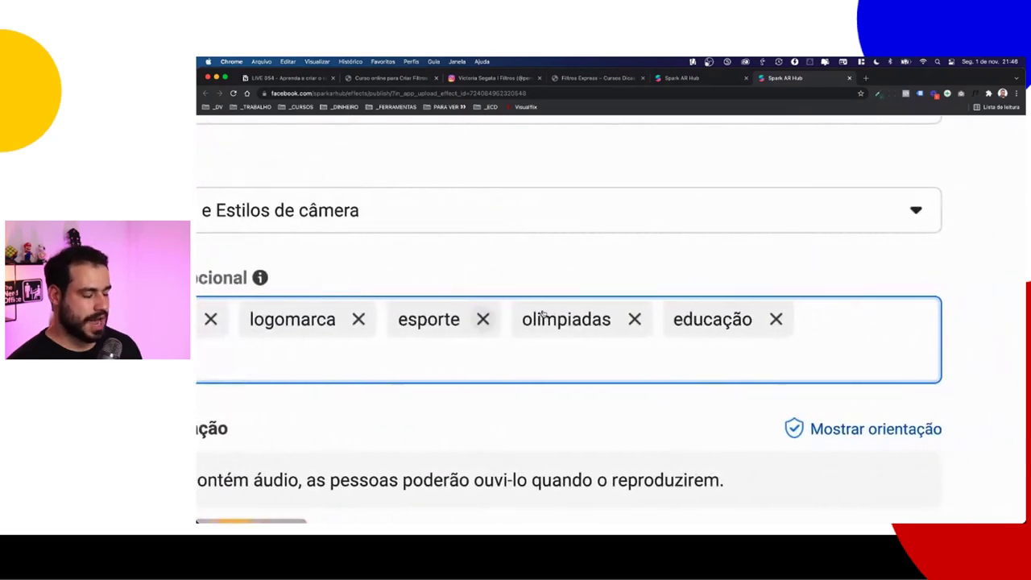
scroll(542, 316, "left", 5)
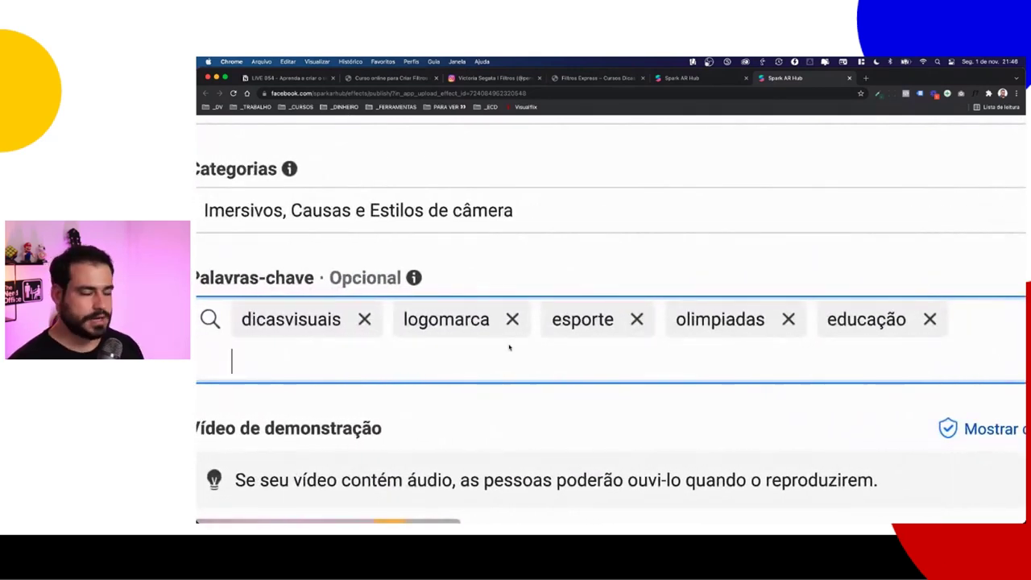
scroll(706, 363, "down", 5, "ctrl")
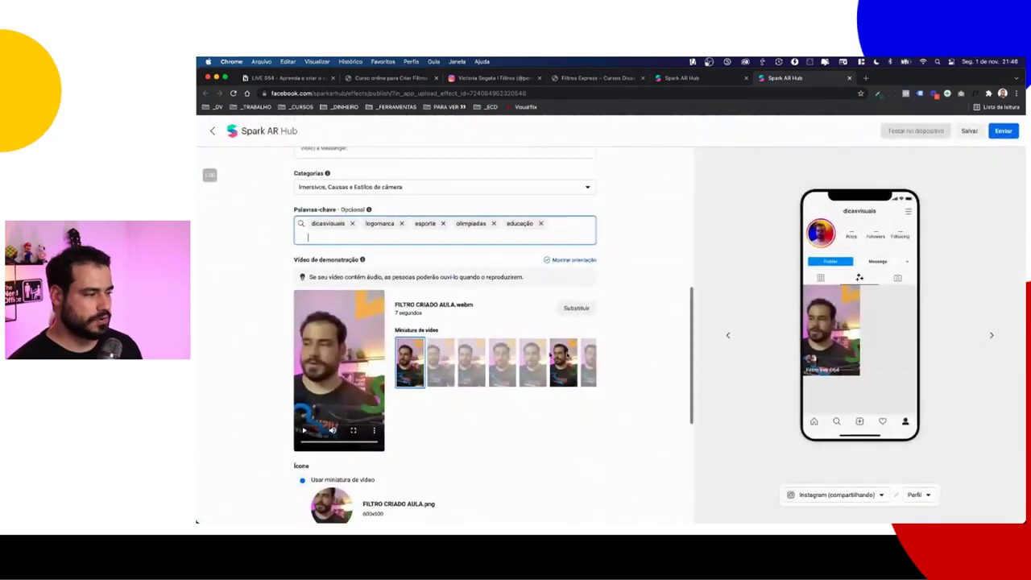
scroll(400, 260, "down", 3)
scroll(407, 261, "up", 2)
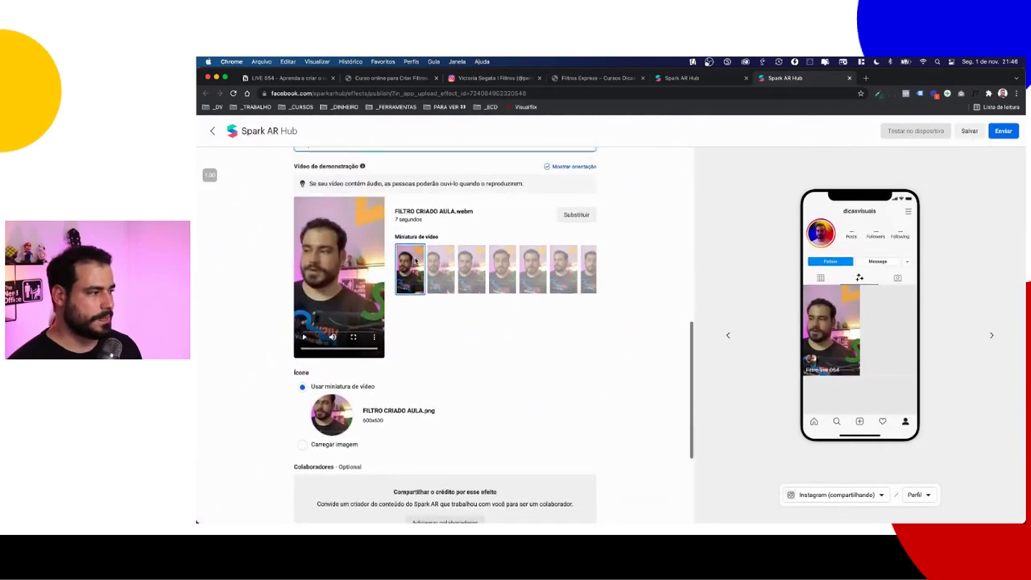
left_click(445, 266)
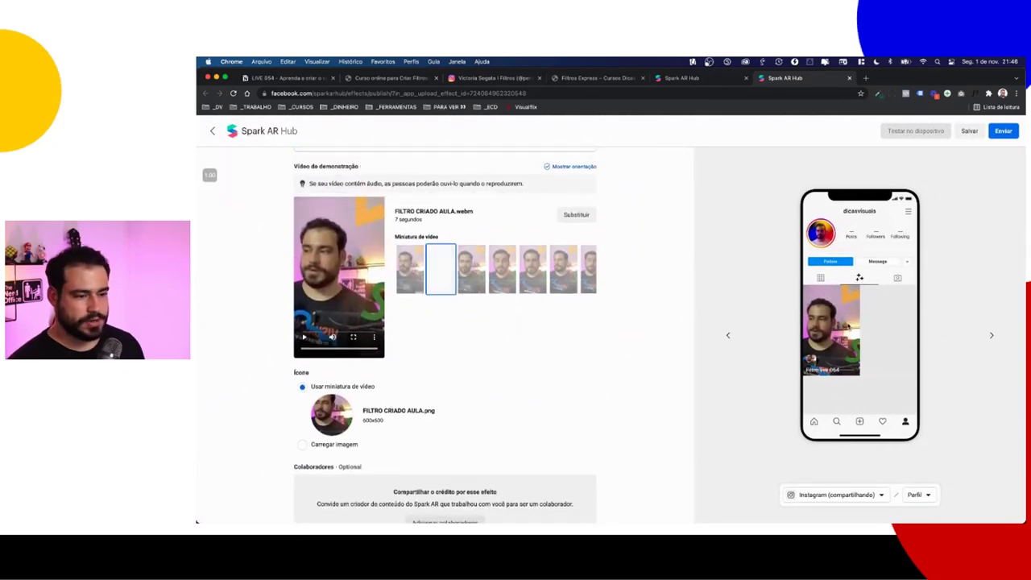
left_click(533, 270)
left_click(509, 274)
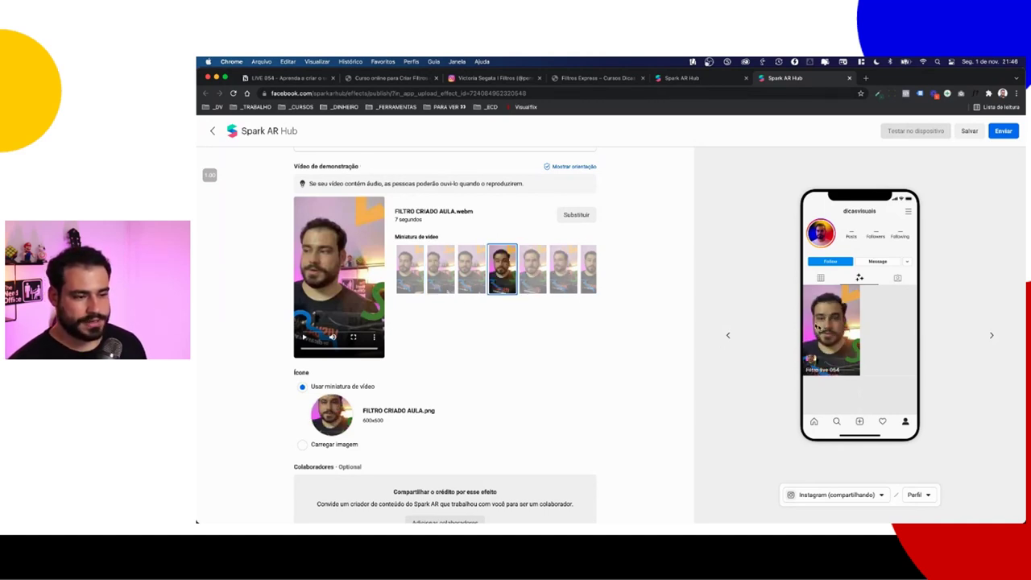
Step: Switch the effect icon option to Carregar imagem for a custom upload
scroll(483, 325, "down", 5)
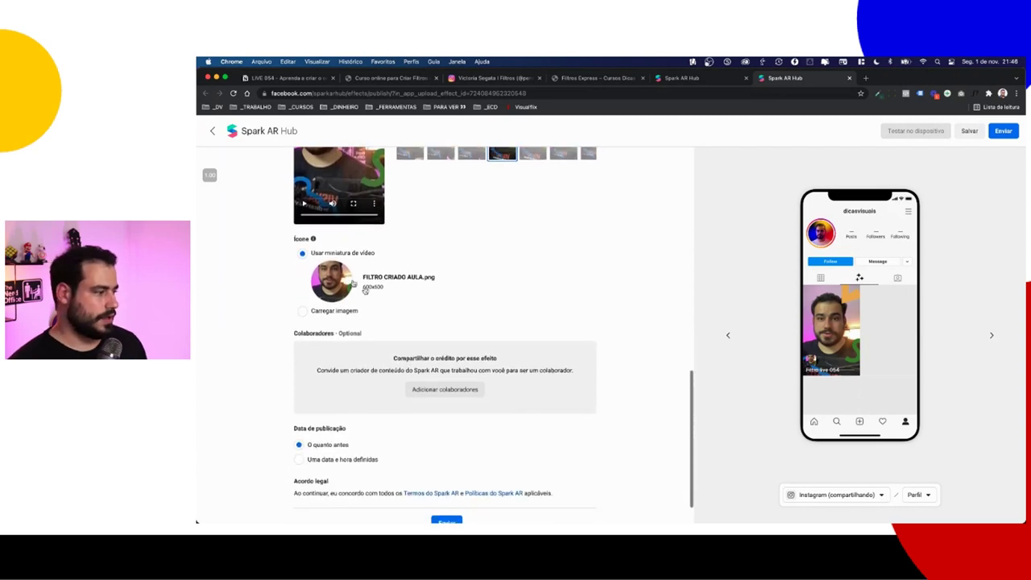
scroll(334, 267, "up", 5, "ctrl")
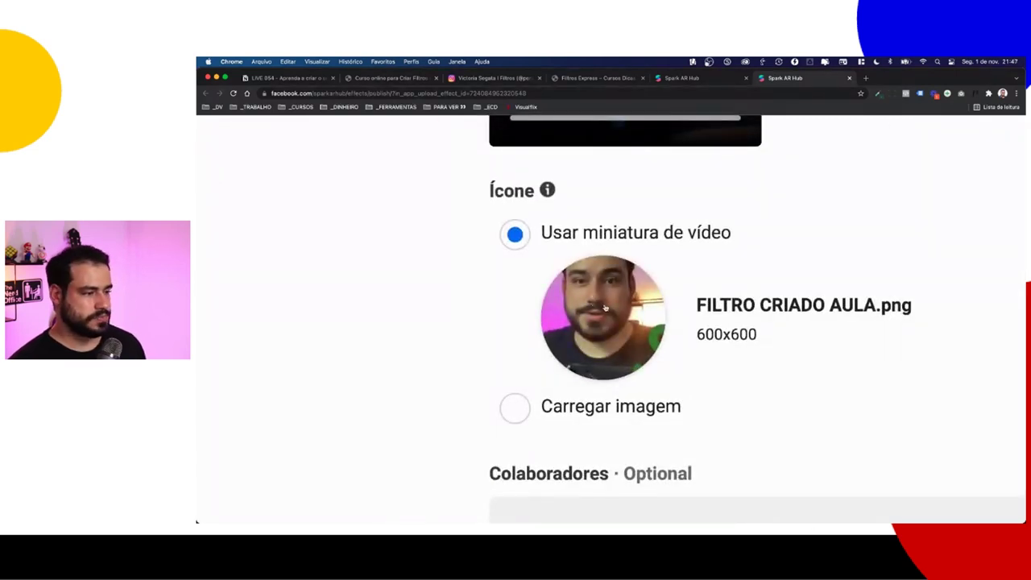
scroll(606, 319, "down", 2)
left_click(555, 331)
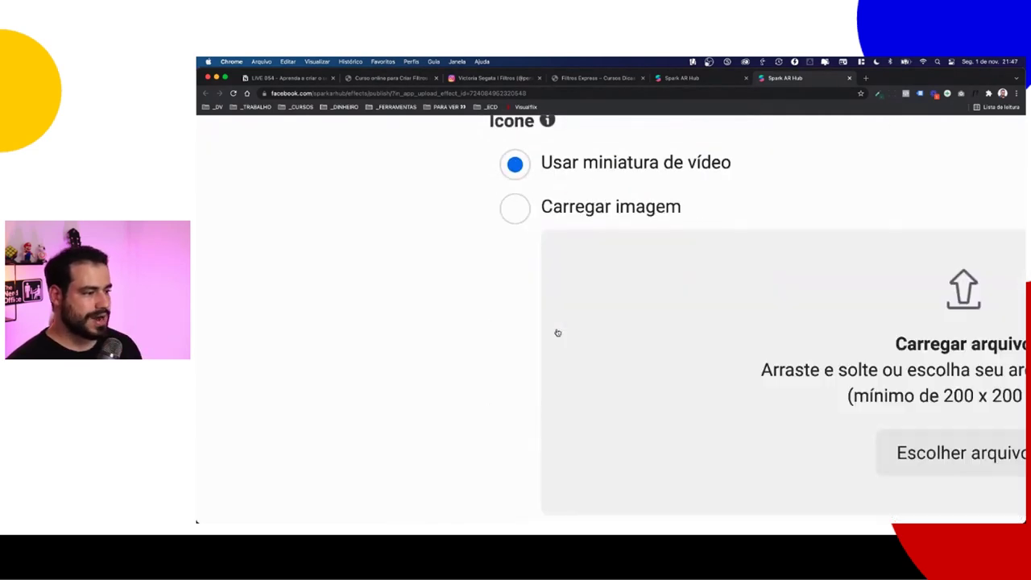
scroll(559, 334, "right", 5)
scroll(564, 326, "down", 5, "ctrl")
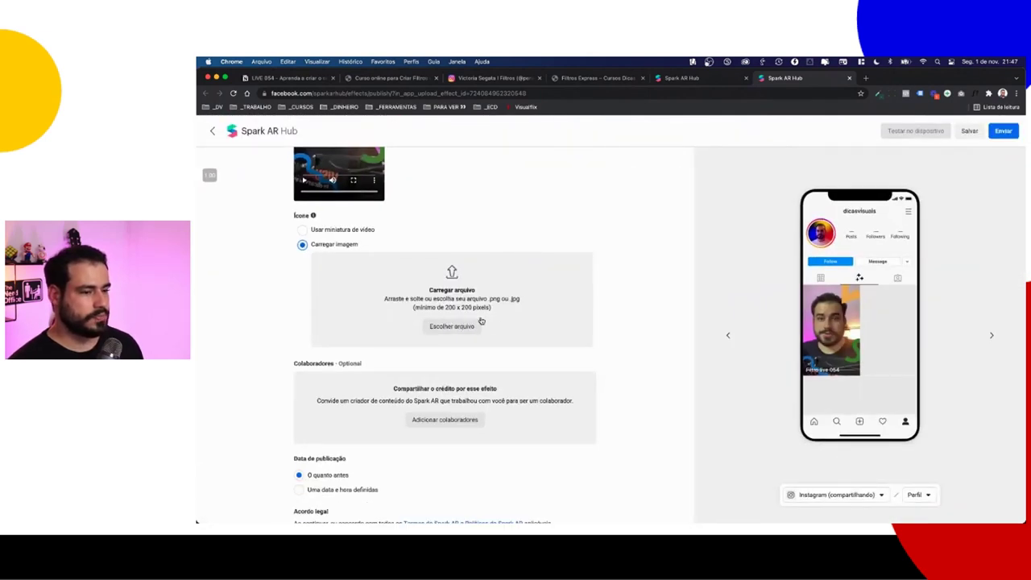
Step: Load canva.com in a new browser tab
key("super+t")
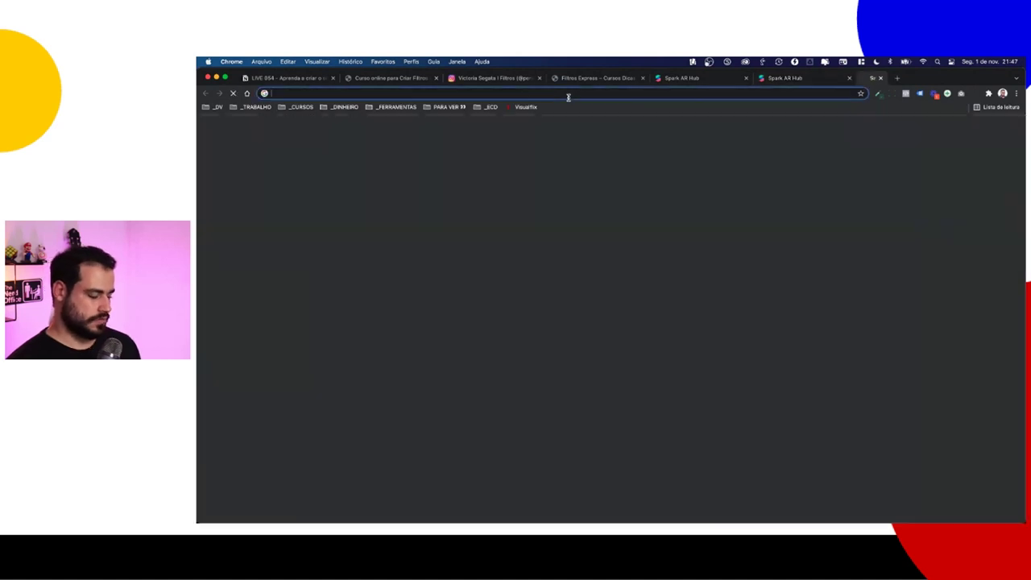
type("canva.com")
key("Return")
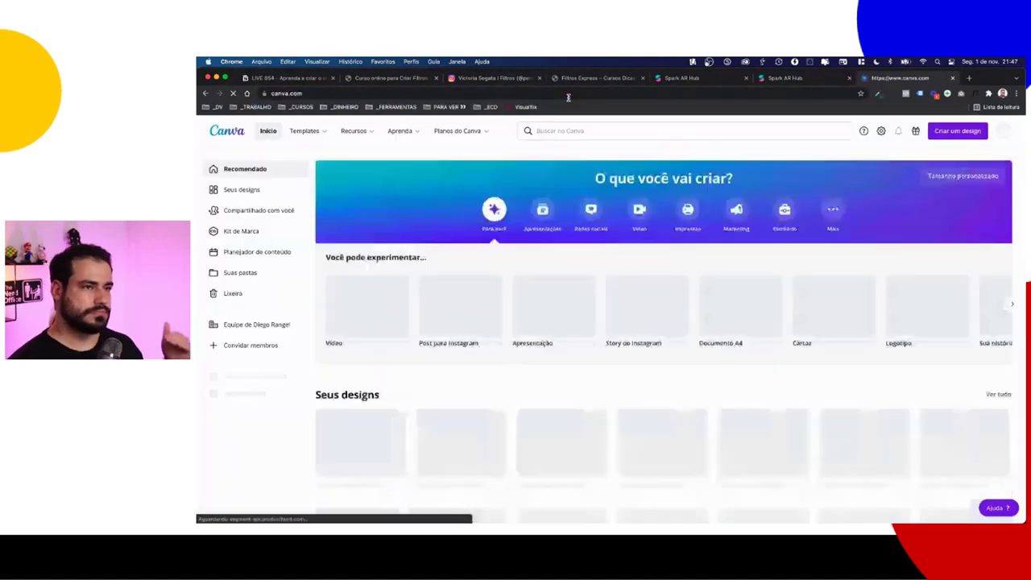
Step: Create a blank Canva design with a custom size of 200 × 200 px
left_click(969, 130)
left_click(881, 208)
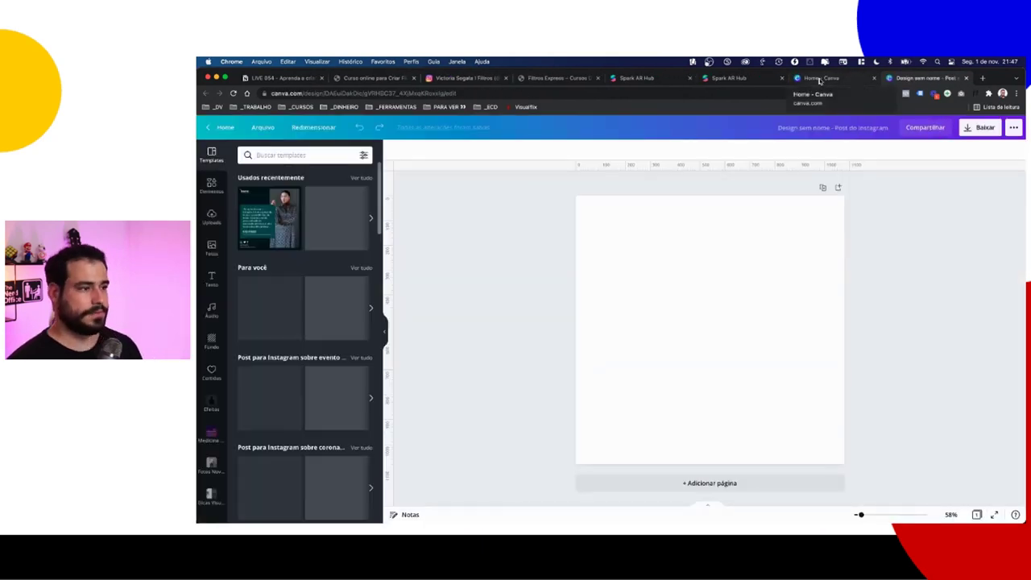
left_click(969, 78)
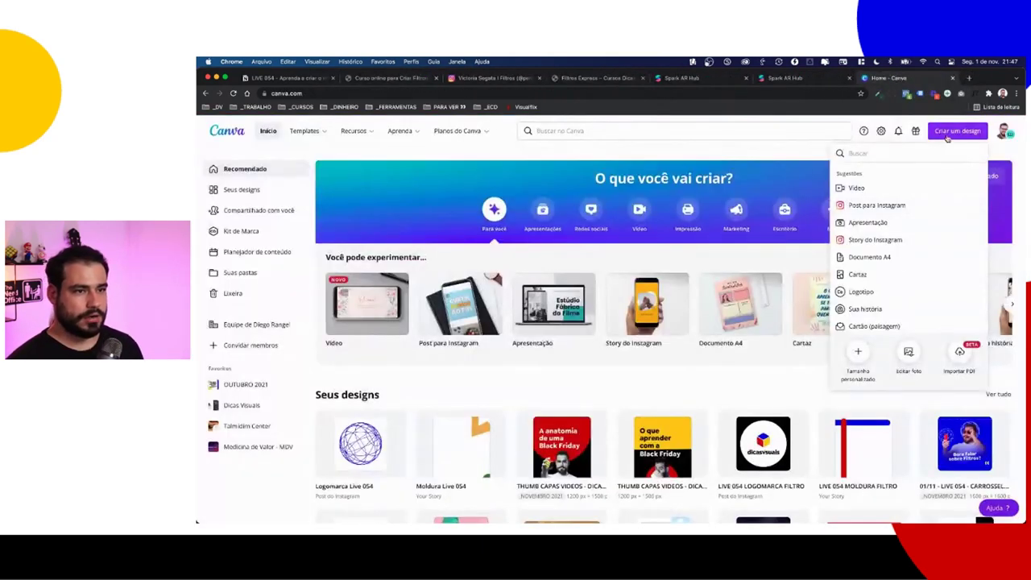
left_click(860, 360)
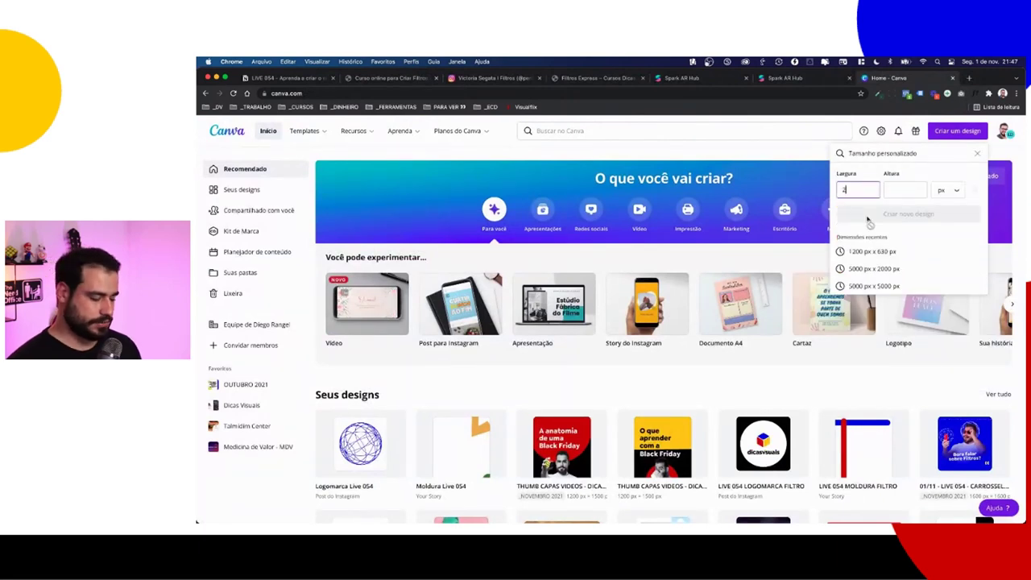
type("200")
key("Tab")
type("200")
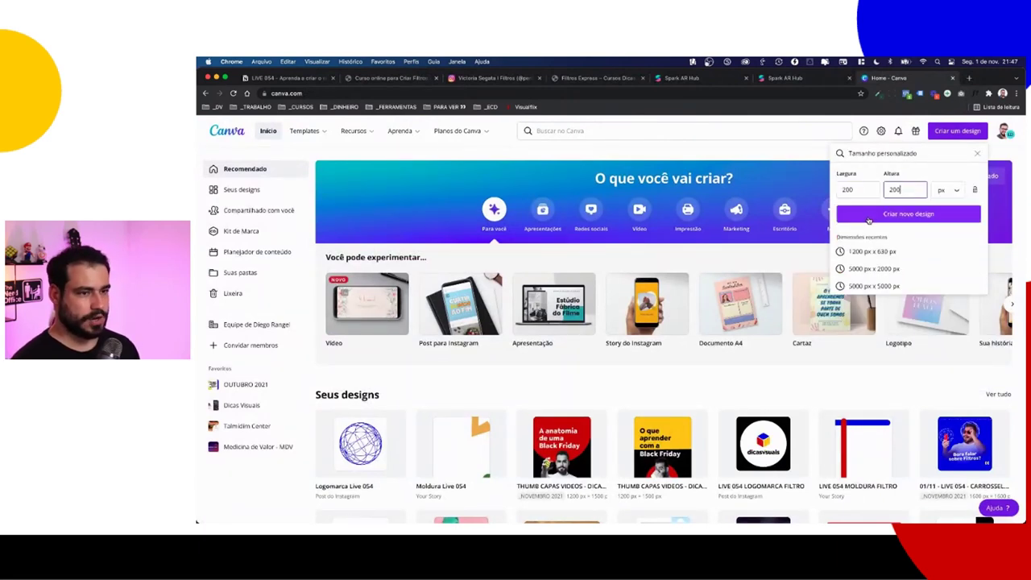
left_click(899, 214)
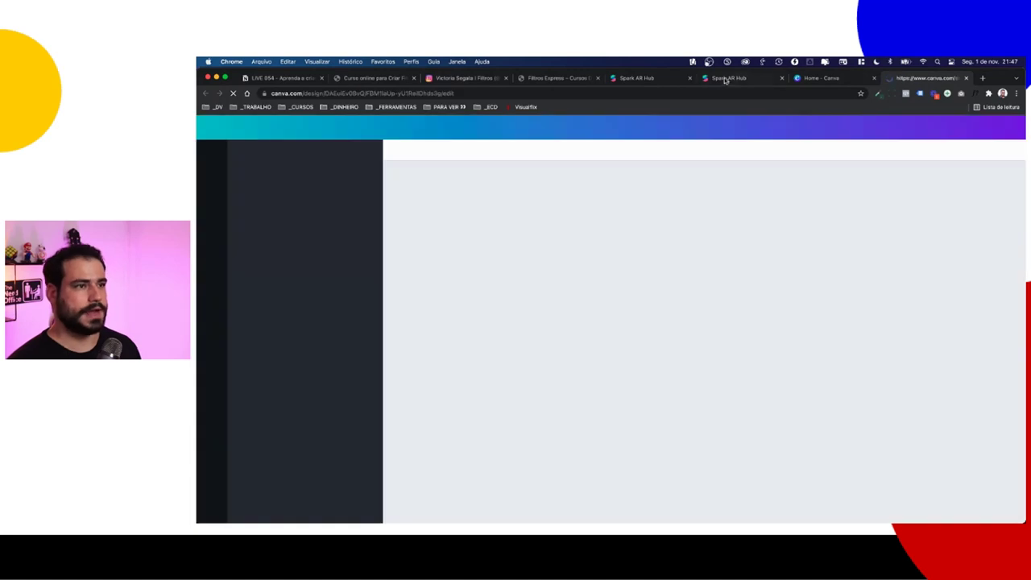
Step: Open the Moldura Live 054 design from the Canva home page
left_click(820, 78)
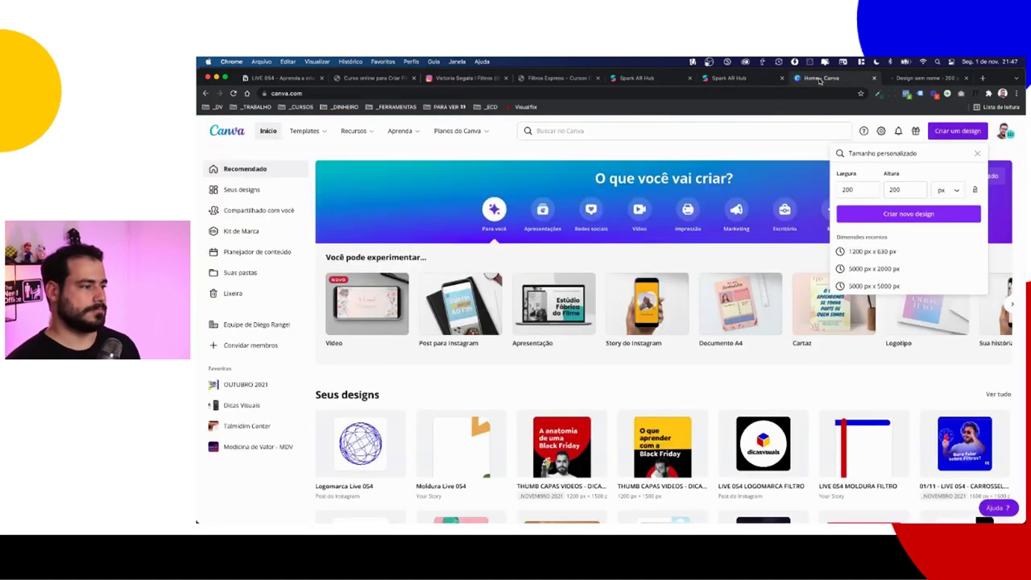
left_click(749, 79)
left_click(812, 82)
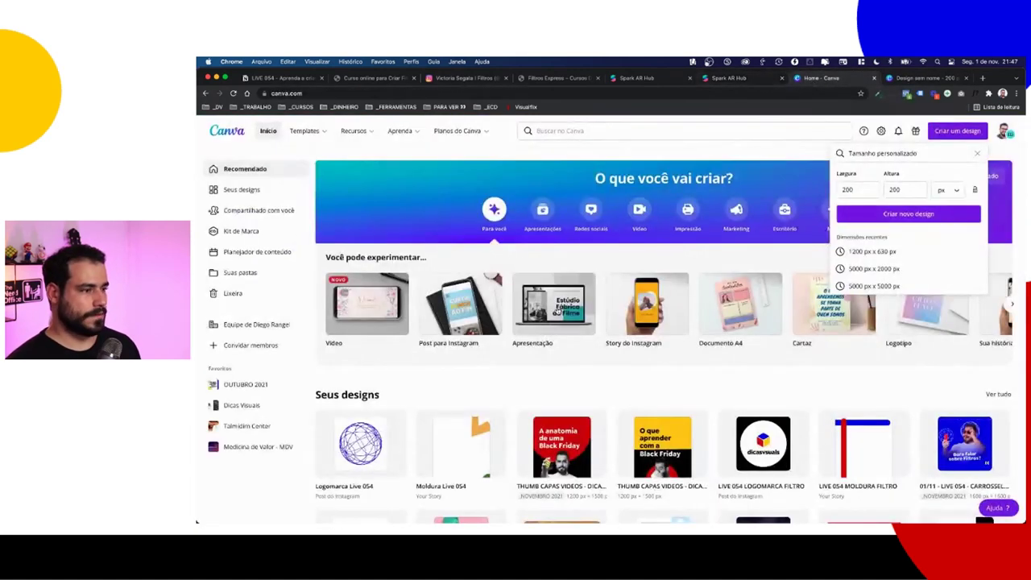
scroll(474, 341, "down", 3)
left_click(474, 342)
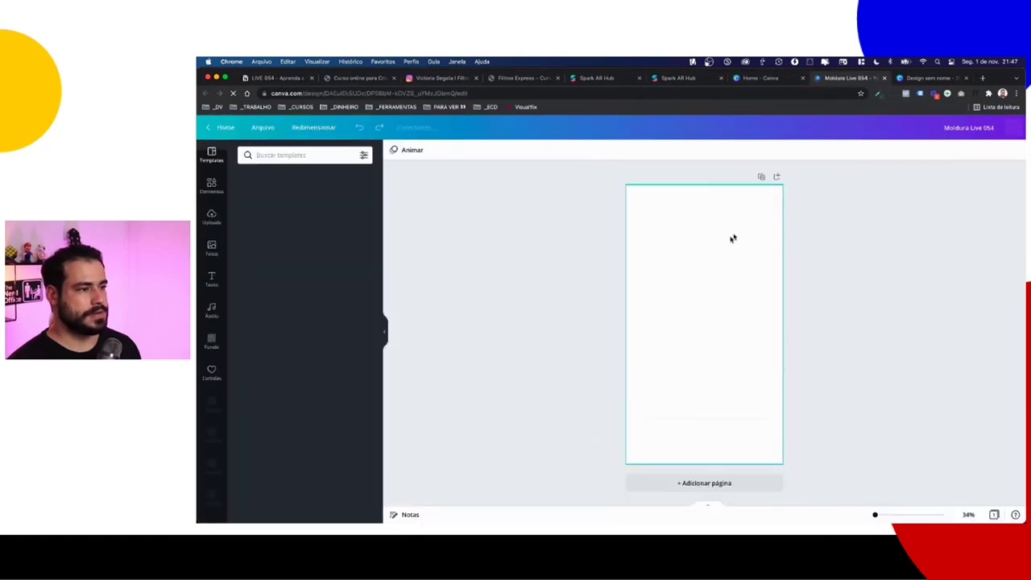
Step: Paste the orange, green and blue shapes into the 200x200 design, rearrange them and enlarge the blue squiggle
left_click_drag(587, 221, 810, 407)
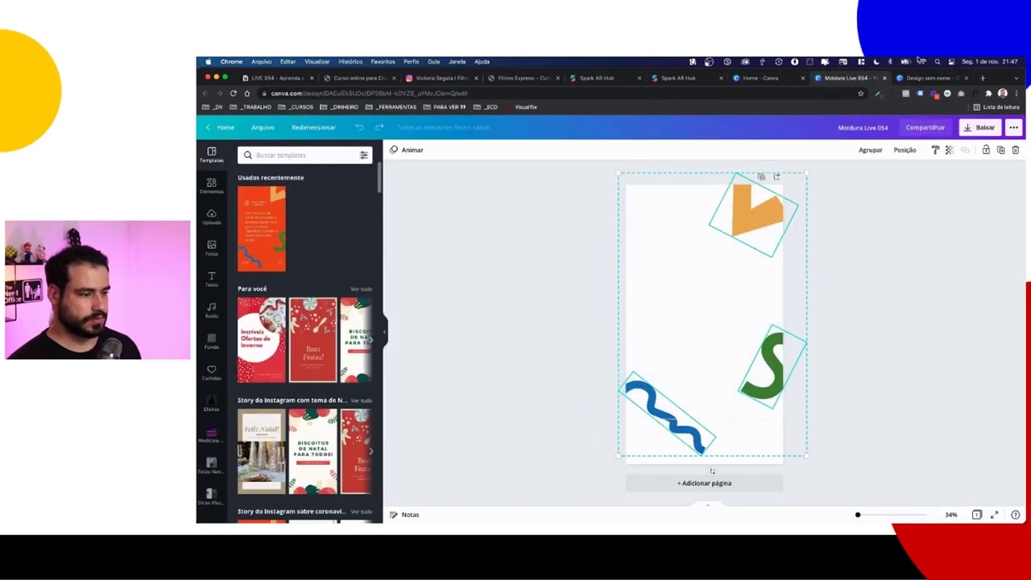
left_click(927, 78)
key("ctrl+v")
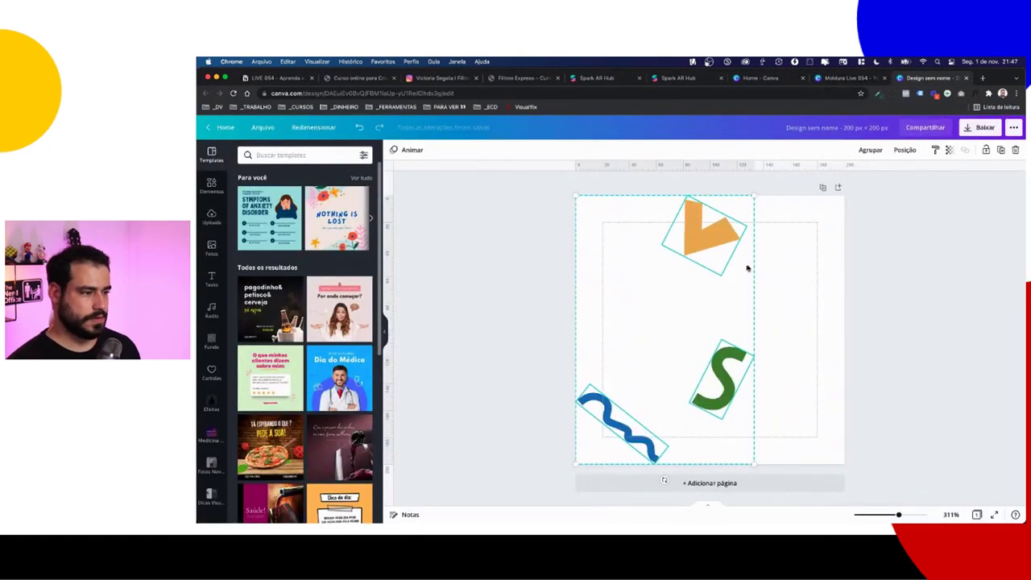
left_click(734, 249)
mouse_move(734, 250)
left_mouse_down()
mouse_move(774, 283)
mouse_move(789, 349)
mouse_move(778, 368)
mouse_move(773, 350)
mouse_move(827, 364)
left_mouse_up()
left_click(738, 367)
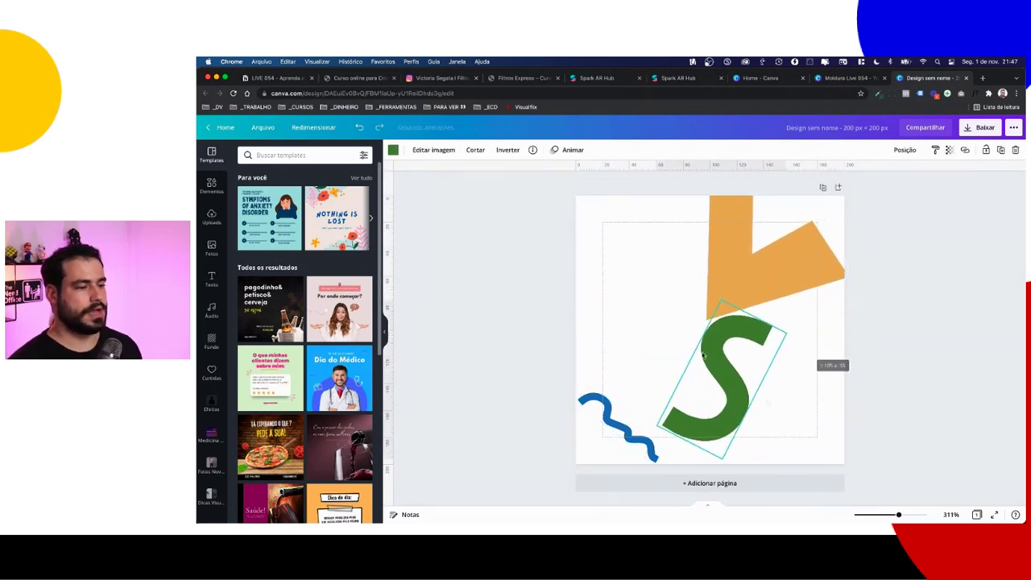
mouse_move(690, 362)
left_mouse_down()
mouse_move(736, 362)
mouse_move(736, 375)
left_mouse_up()
left_click(617, 427)
left_click_drag(590, 386, 558, 346)
mouse_move(634, 352)
left_mouse_down()
mouse_move(603, 396)
mouse_move(652, 379)
left_mouse_up()
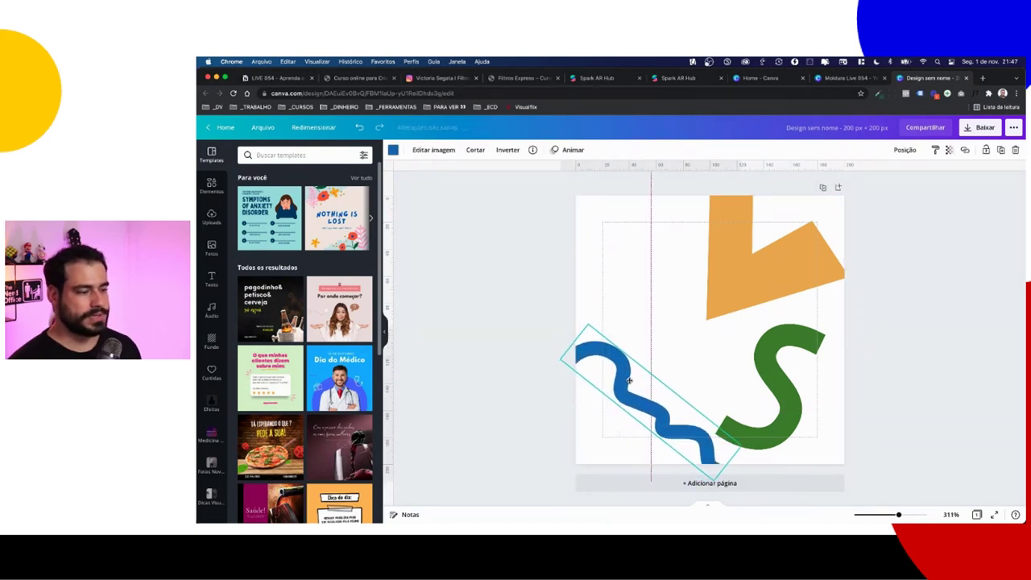
left_click(794, 346)
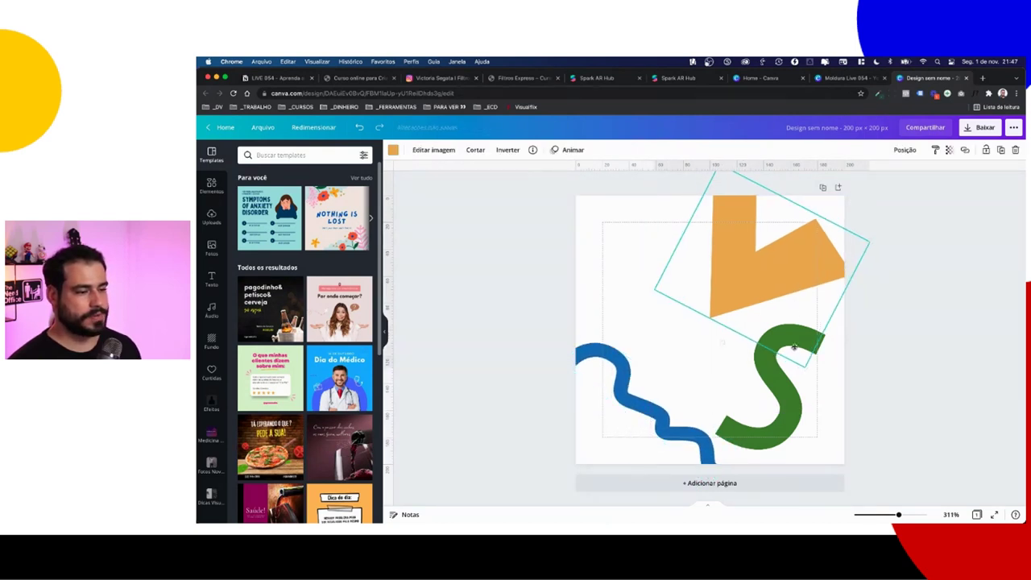
left_click(634, 345)
Step: Download the design as a PNG named icone.png into the FILTRO CRIADO AULA folder
left_click(971, 134)
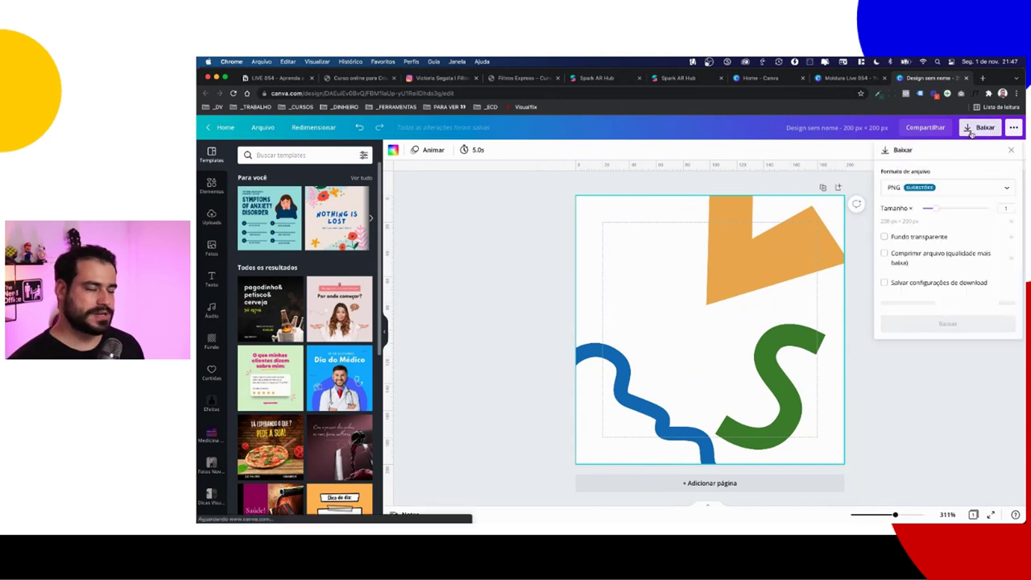
left_click(948, 302)
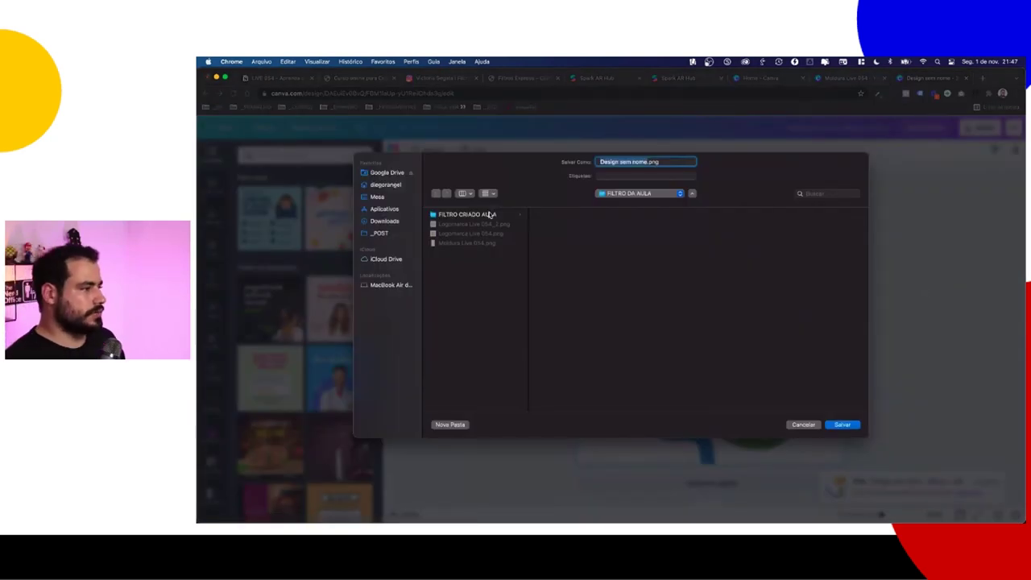
left_click(488, 216)
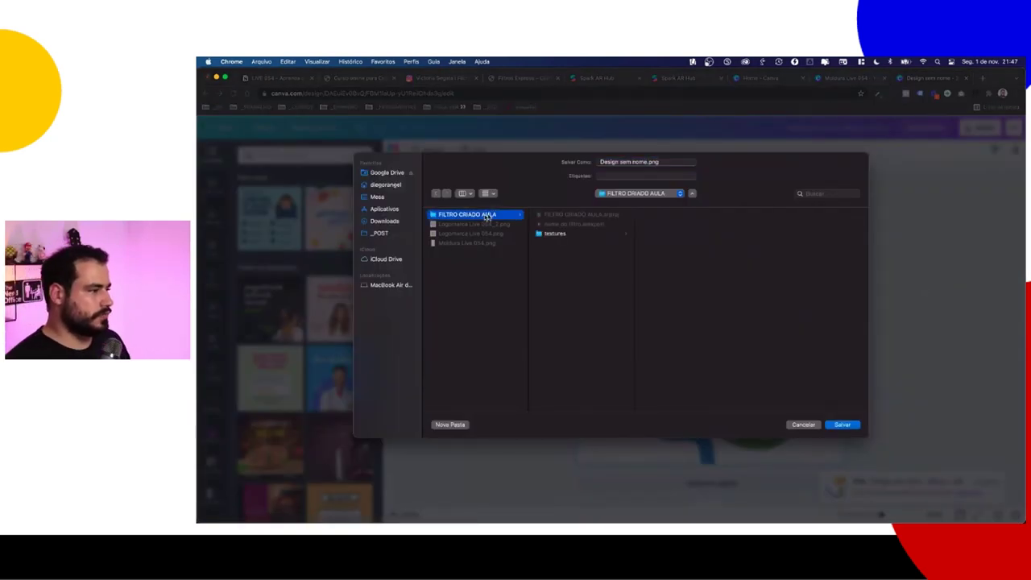
left_click(628, 162)
type("kone")
key("Return")
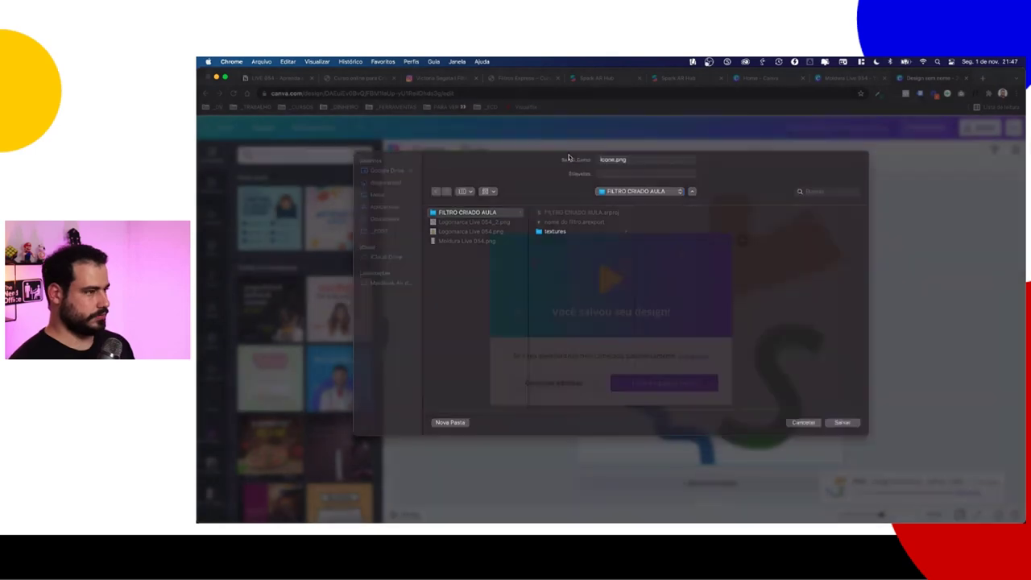
Step: Upload icone.png from _LIVES/FILTRO DA AULA/FILTRO CRIADO AULA as the effect icon and accept the crop
left_click(691, 78)
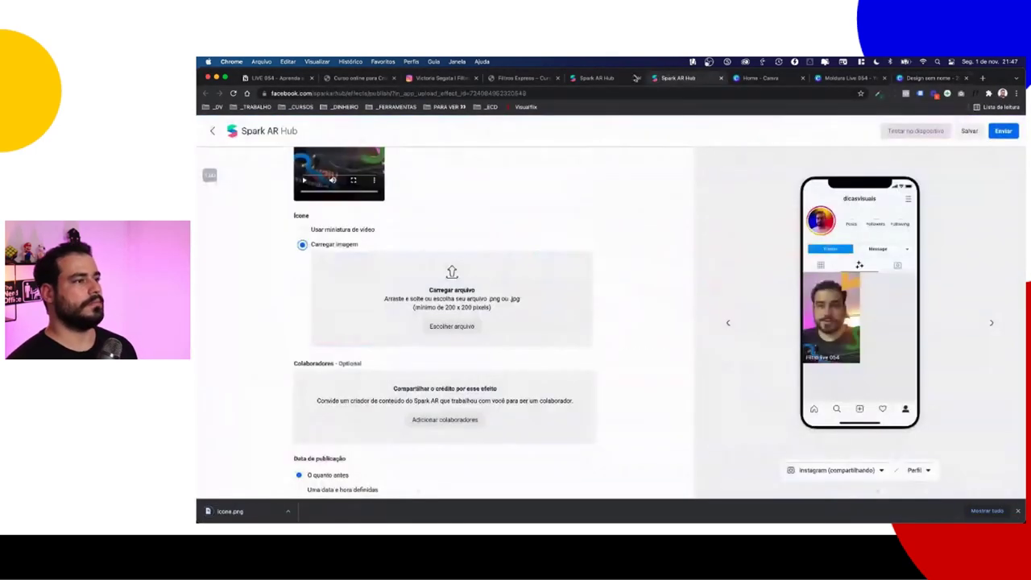
left_click(453, 326)
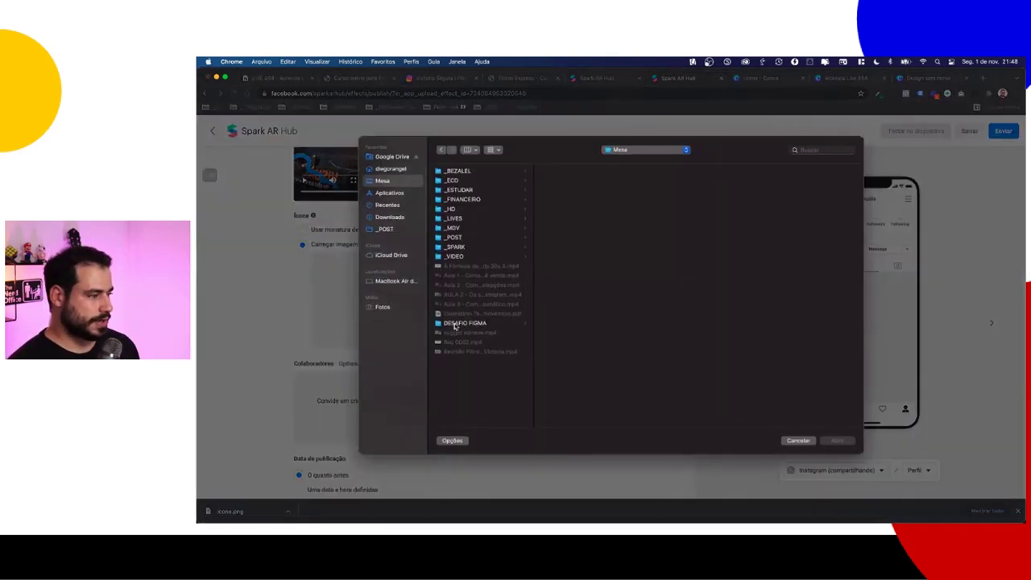
left_click(459, 219)
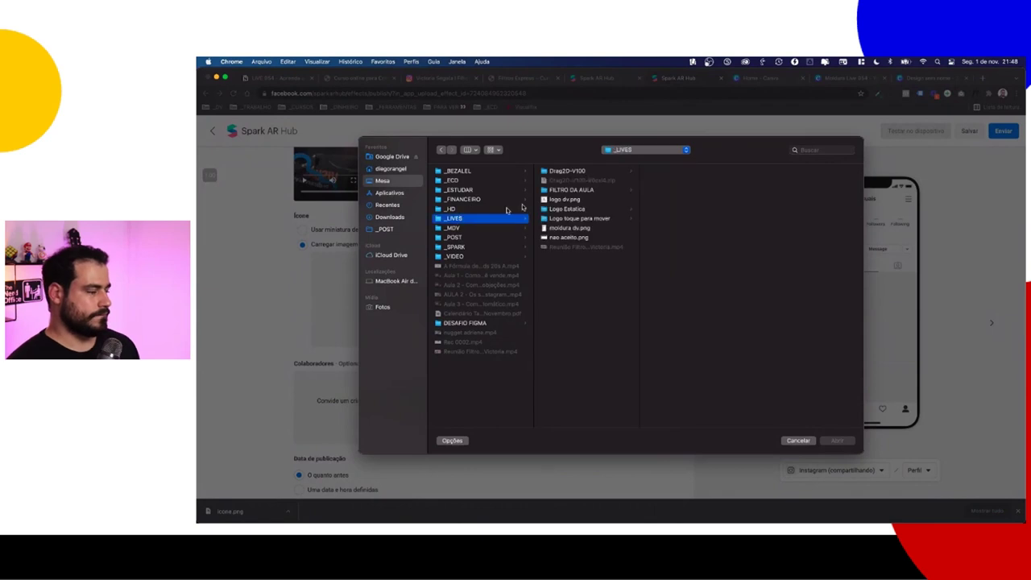
left_click(581, 190)
left_click(684, 170)
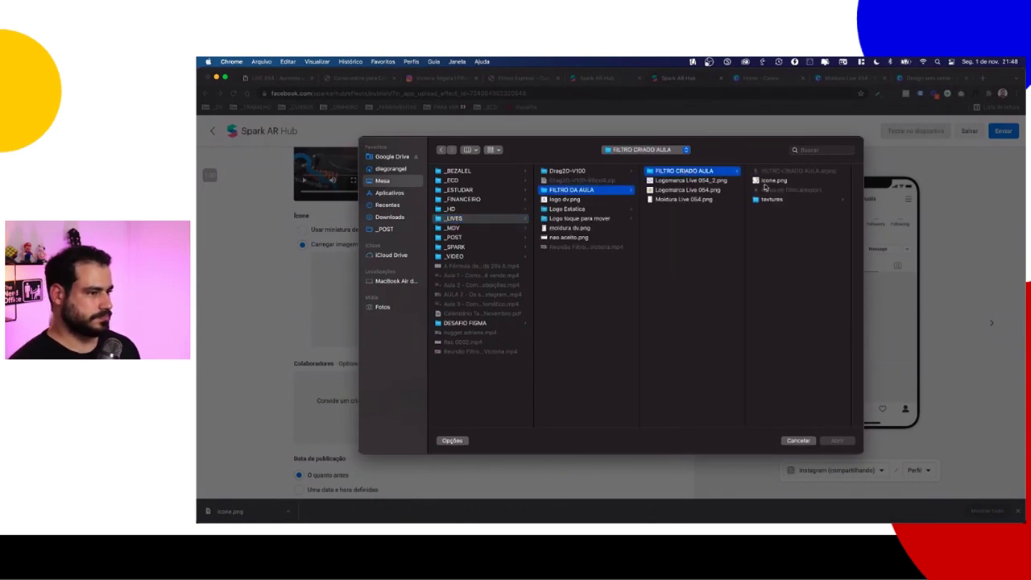
left_click(765, 181)
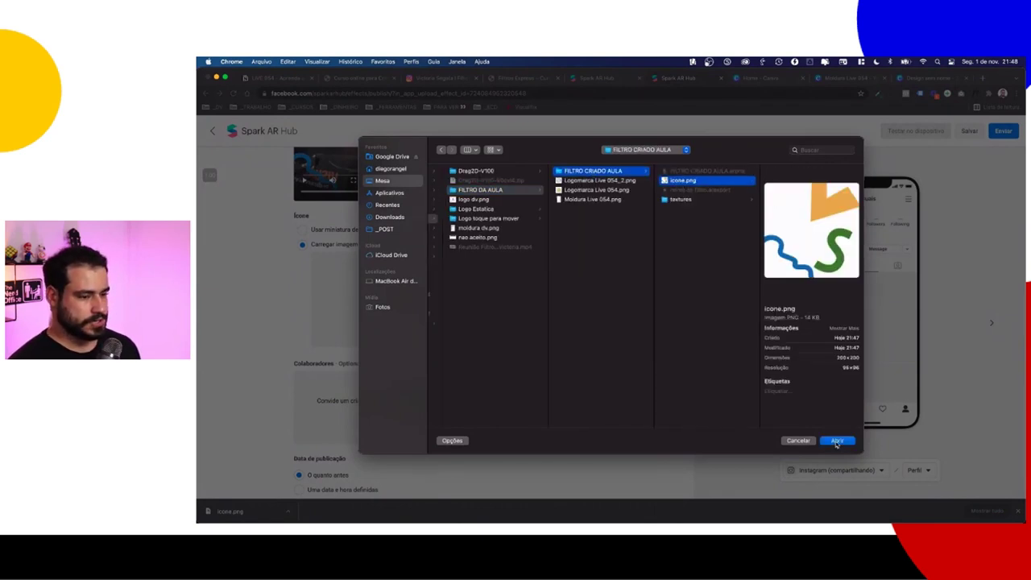
left_click(836, 441)
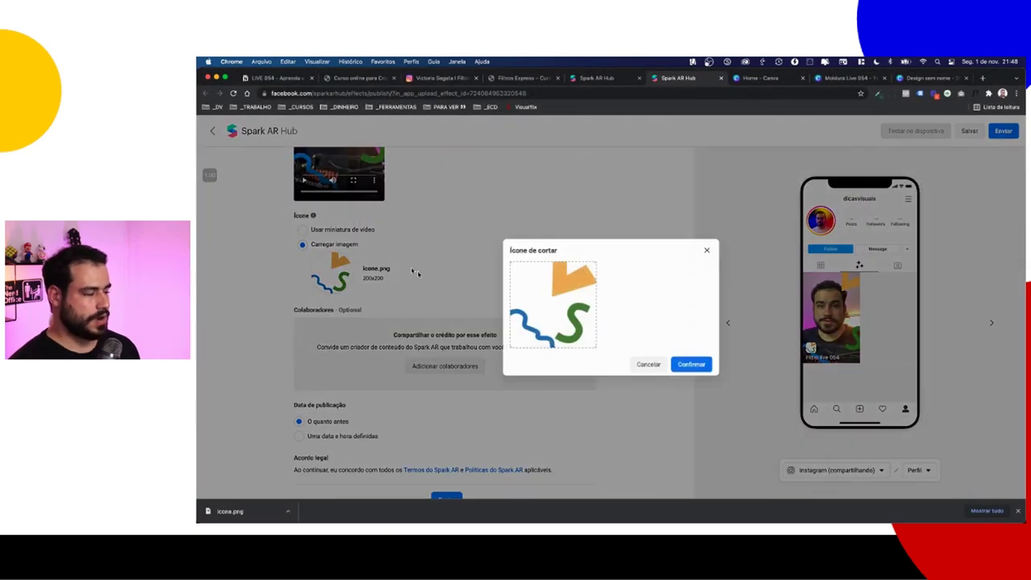
left_click(691, 364)
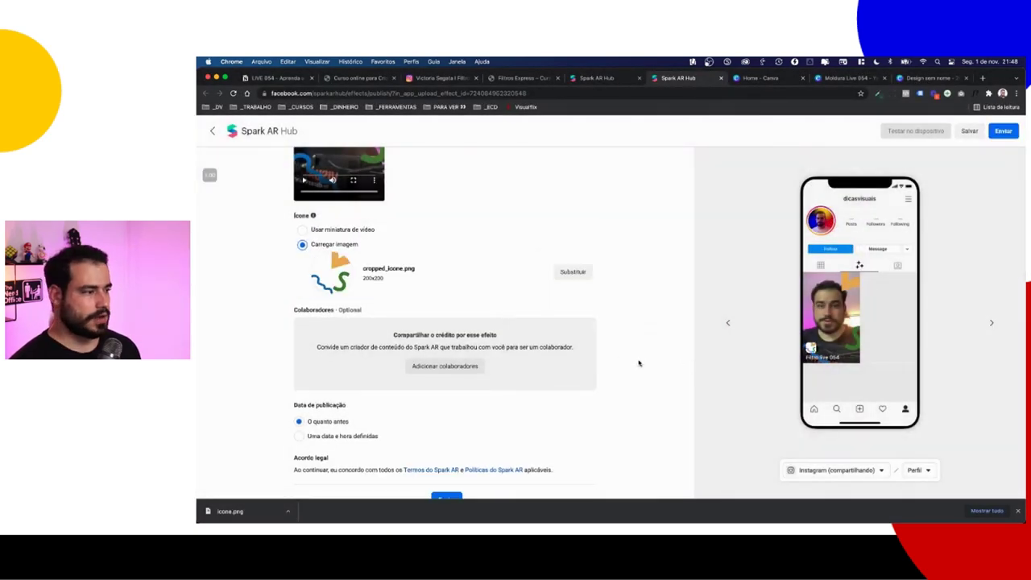
scroll(394, 283, "down", 3)
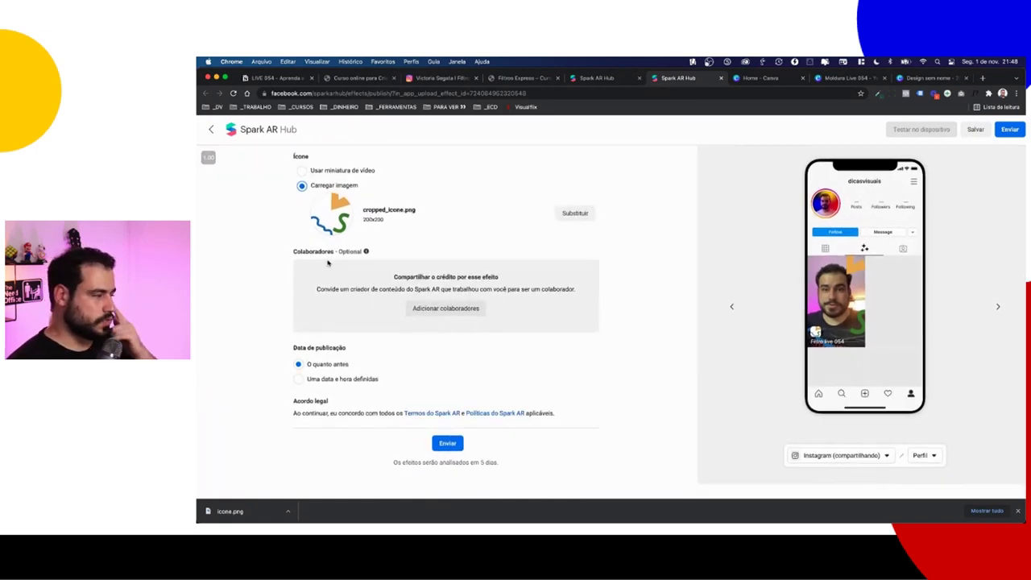
key("super+plus")
key("super+plus")
key("super+plus")
key("super+plus")
scroll(353, 266, "left", 3)
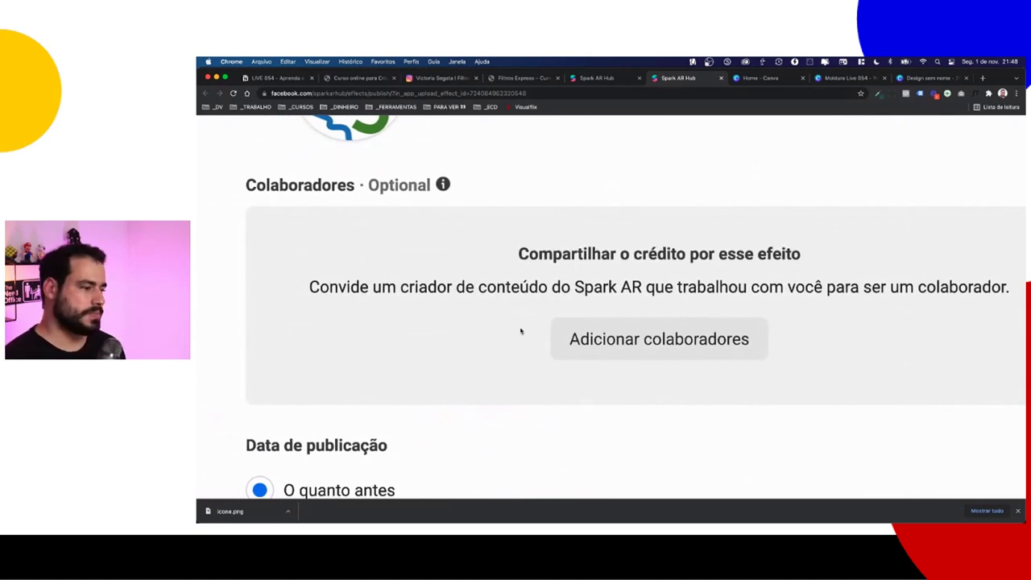
key("super+0")
Step: Invite a collaborator by entering the creator's name, picking the matching suggestion, and confirming
left_click(446, 308)
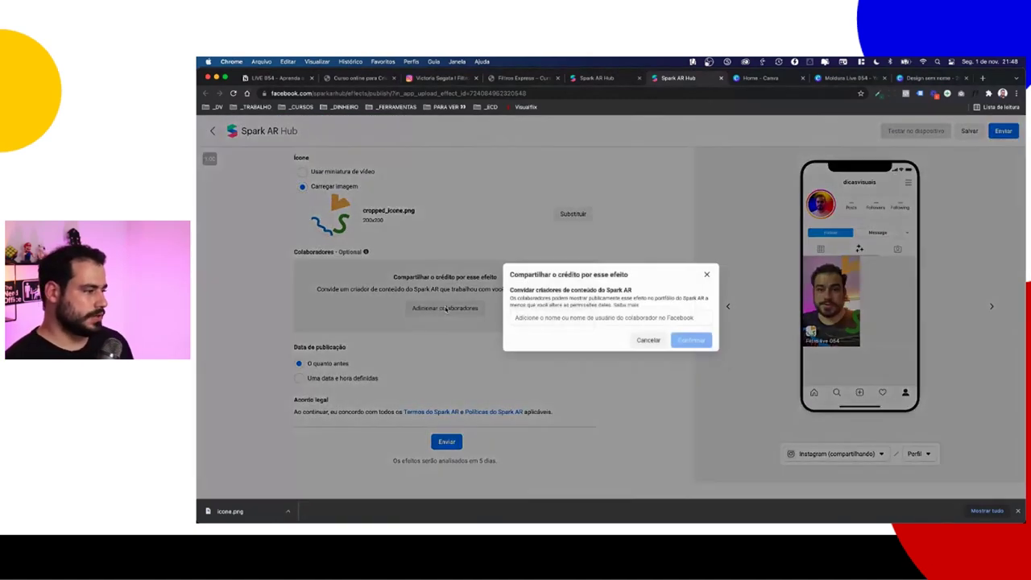
left_click(543, 316)
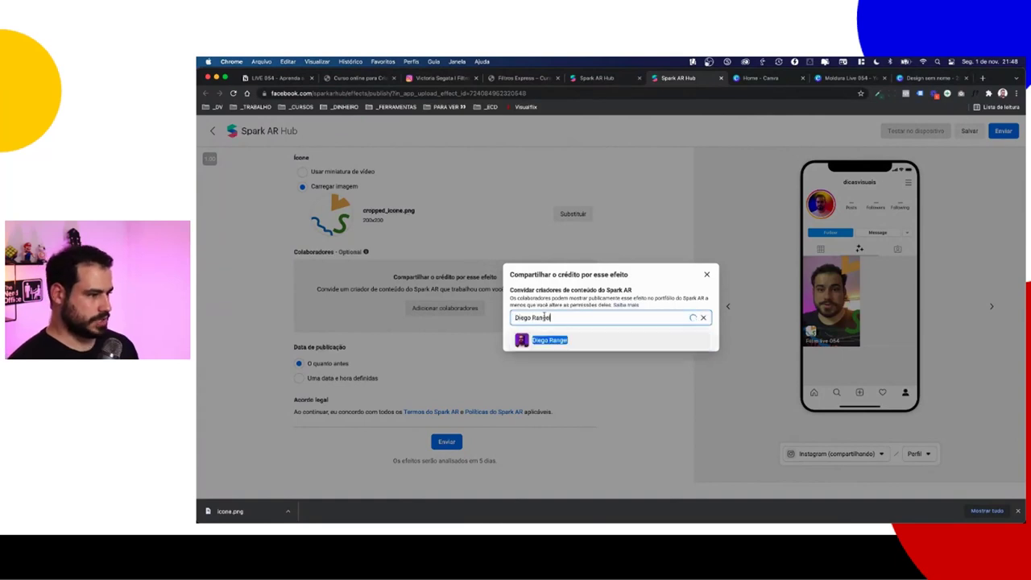
left_click(548, 340)
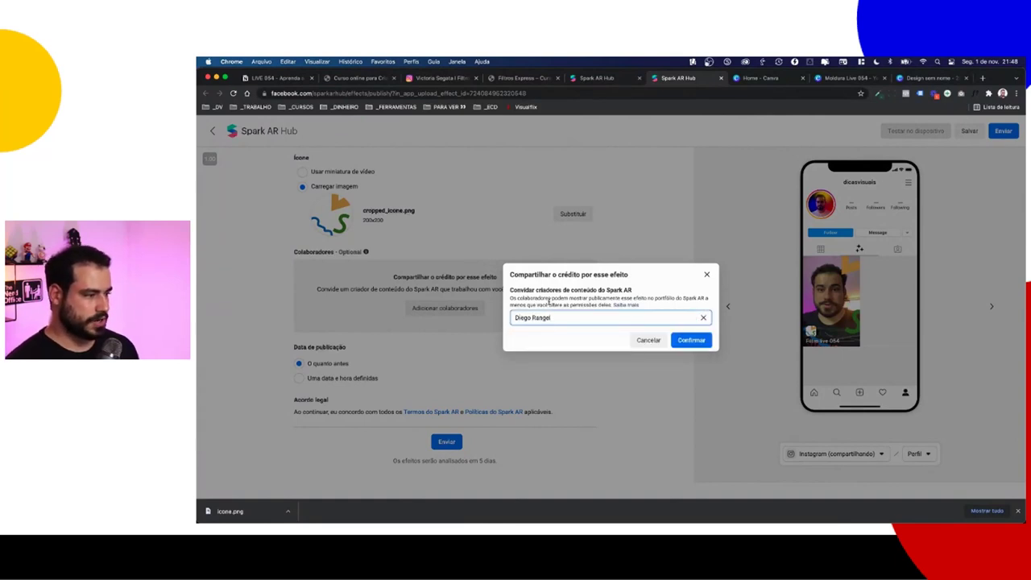
left_click(691, 339)
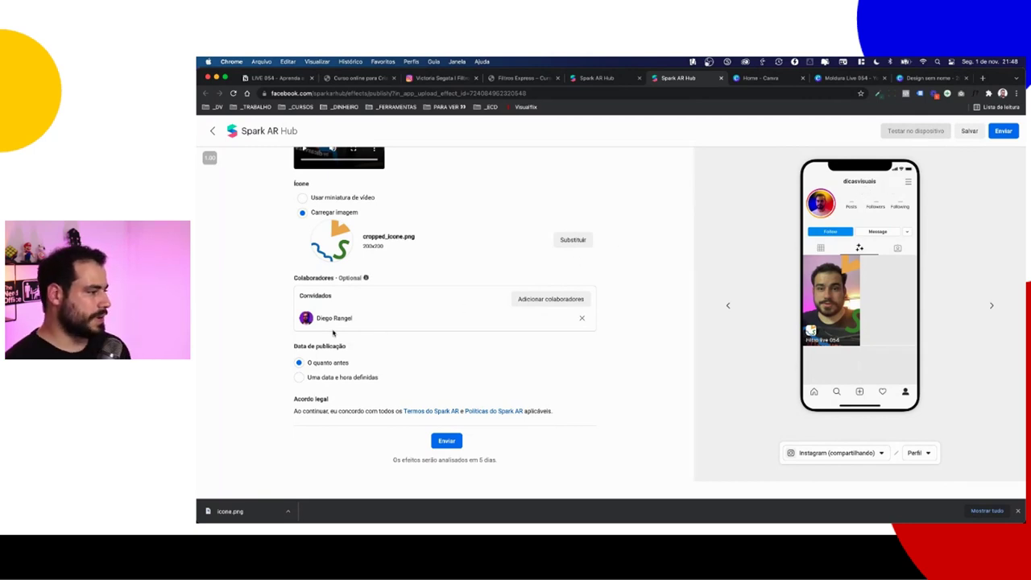
Step: Keep publication set to 'O quanto antes' and submit the effect for review
scroll(332, 333, "up", 5, "ctrl")
scroll(323, 337, "down", 5, "ctrl")
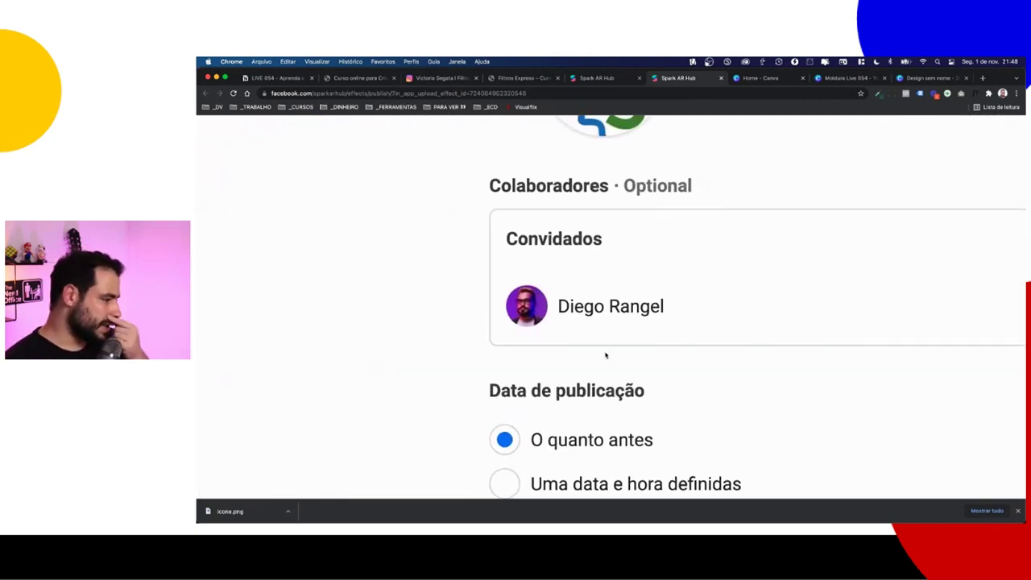
scroll(596, 346, "up", 5, "ctrl")
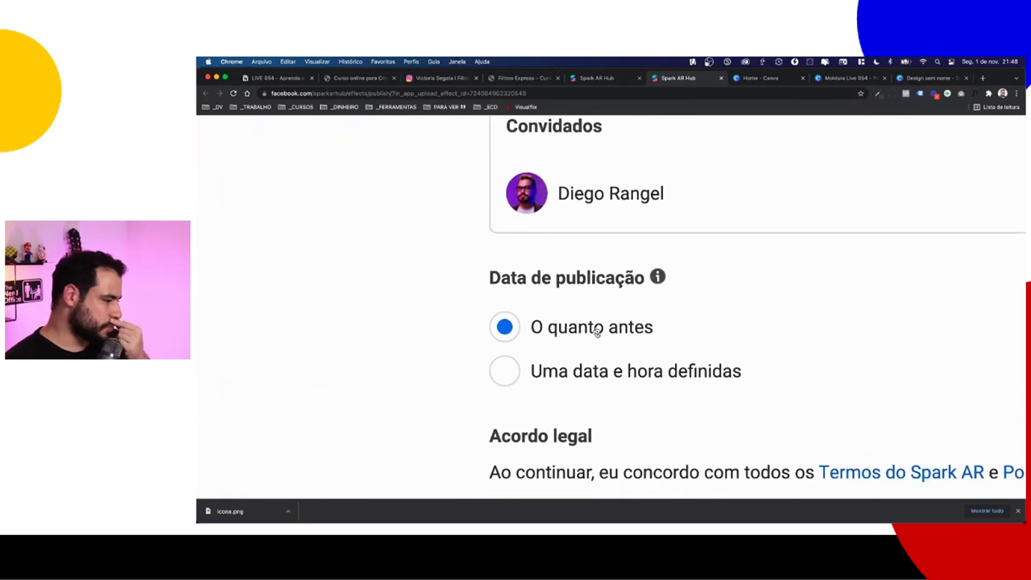
left_click(578, 372)
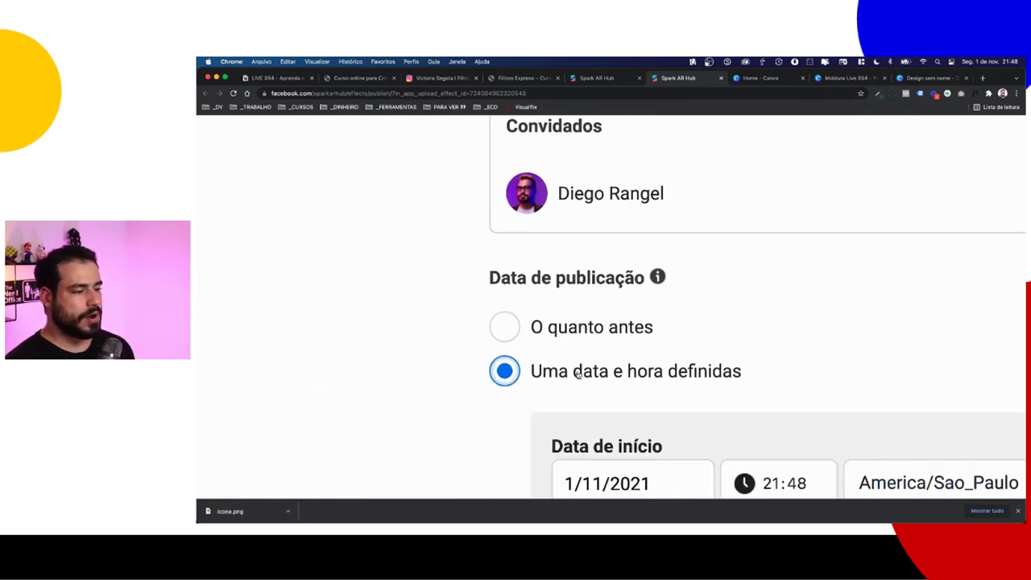
left_click(569, 327)
scroll(569, 327, "down", 5, "ctrl")
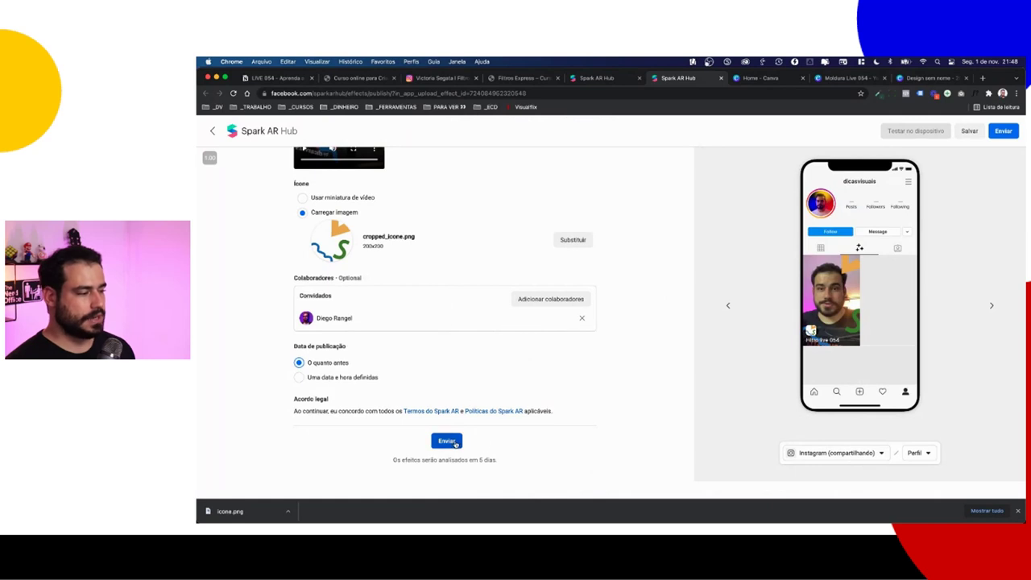
left_click(448, 442)
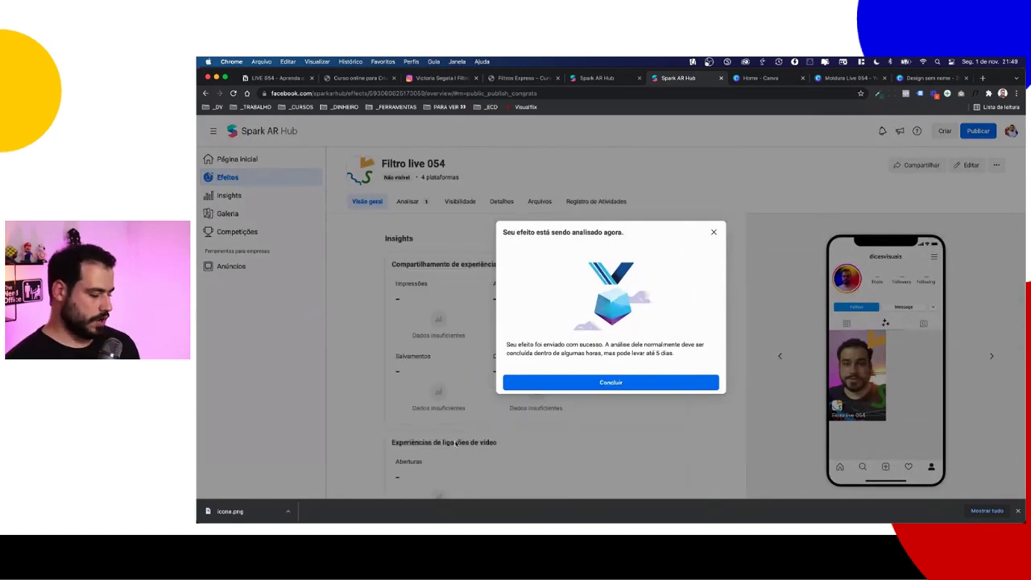
Step: Open facebook.com in a new browser tab
key("super+t")
type("facebook.com")
key("Return")
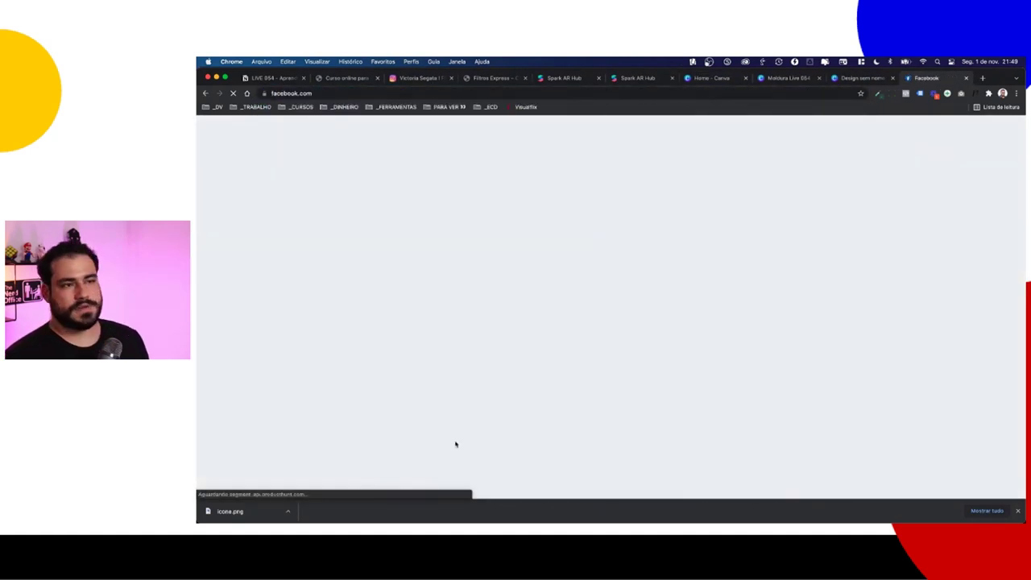